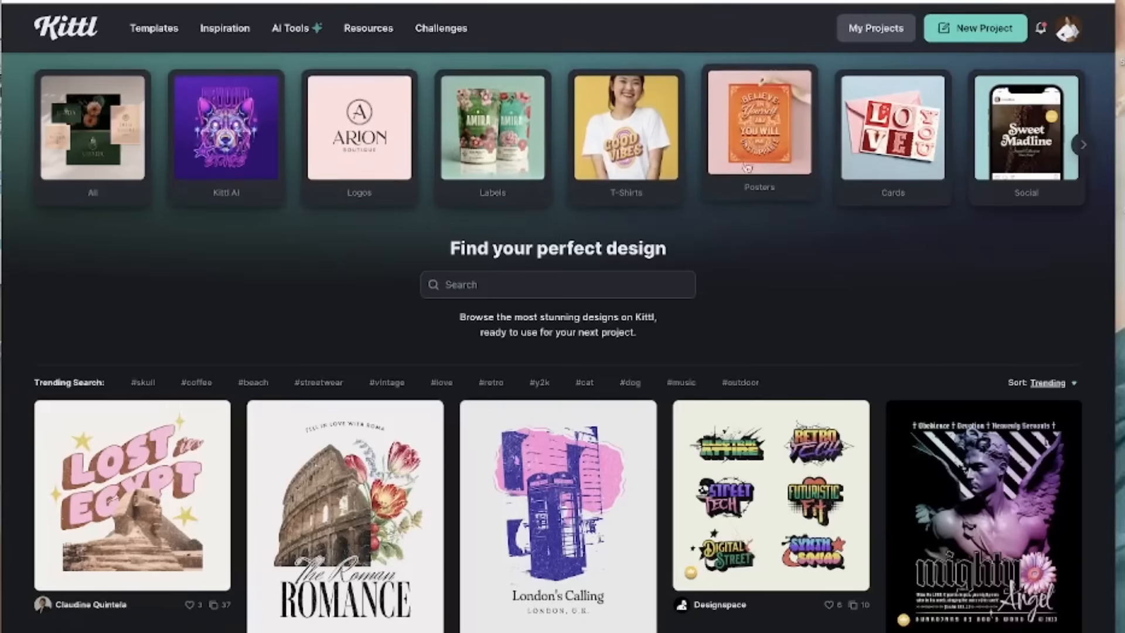
- Show the Logos category of templates and look through the designs
{"action": "left_click", "coordinate": [355, 137]}
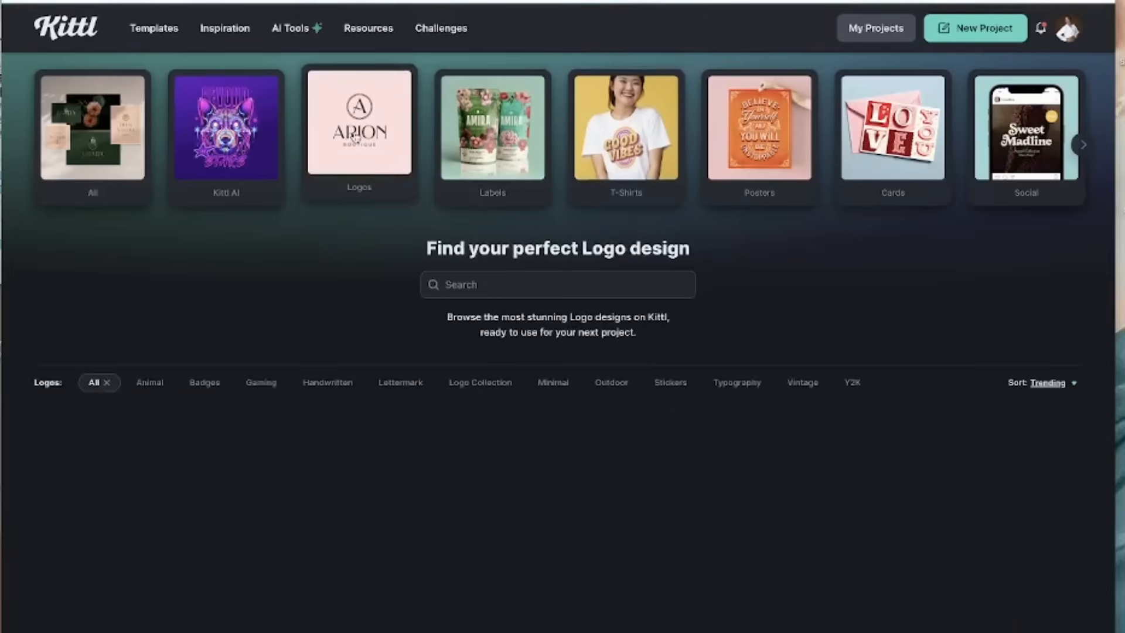
{"action": "scroll", "coordinate": [674, 345], "scroll_direction": "down", "scroll_amount": 10}
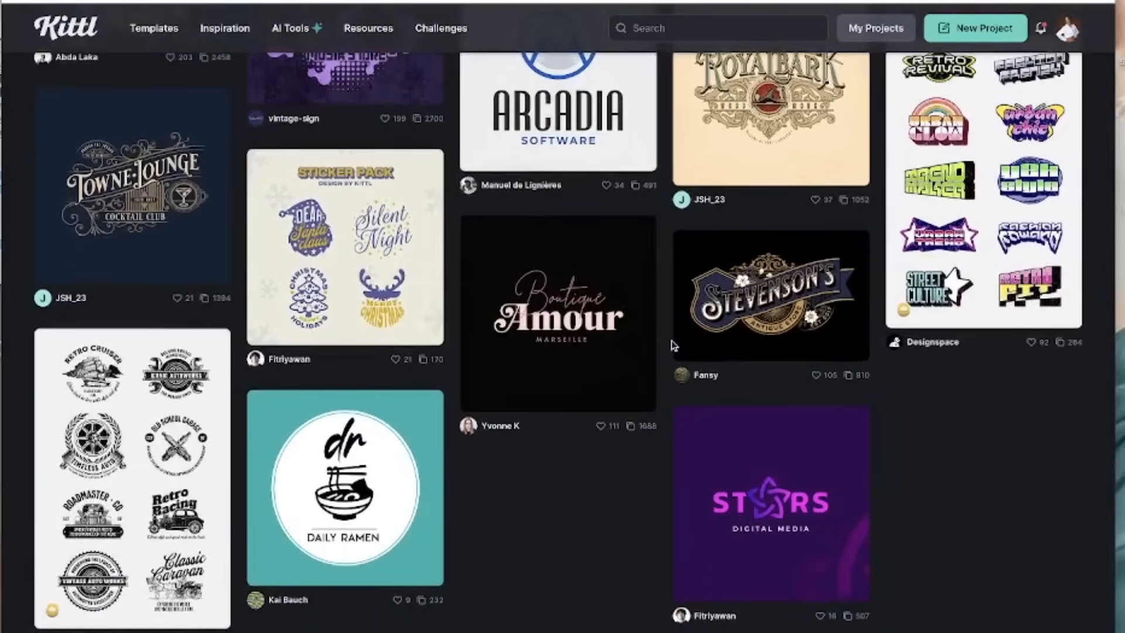
{"action": "scroll", "coordinate": [674, 346], "scroll_direction": "down", "scroll_amount": 15}
{"action": "scroll", "coordinate": [673, 346], "scroll_direction": "up", "scroll_amount": 1}
{"action": "scroll", "coordinate": [673, 346], "scroll_direction": "up", "scroll_amount": 20}
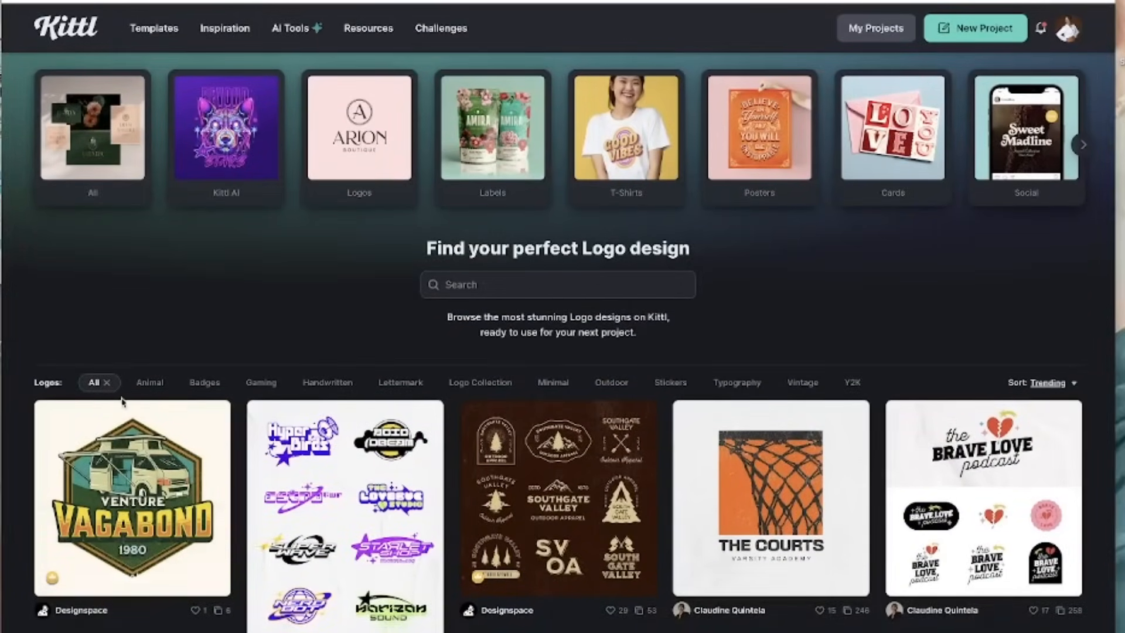
- Filter the logo templates by Animal and browse the designs
{"action": "left_click", "coordinate": [151, 384]}
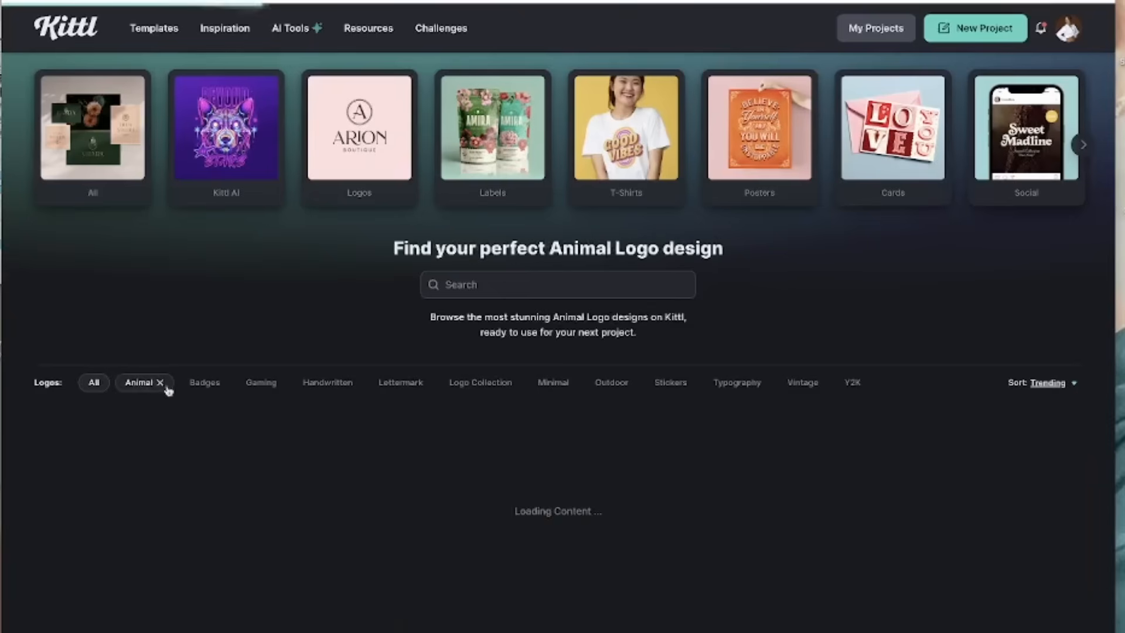
{"action": "scroll", "coordinate": [704, 353], "scroll_direction": "down", "scroll_amount": 10}
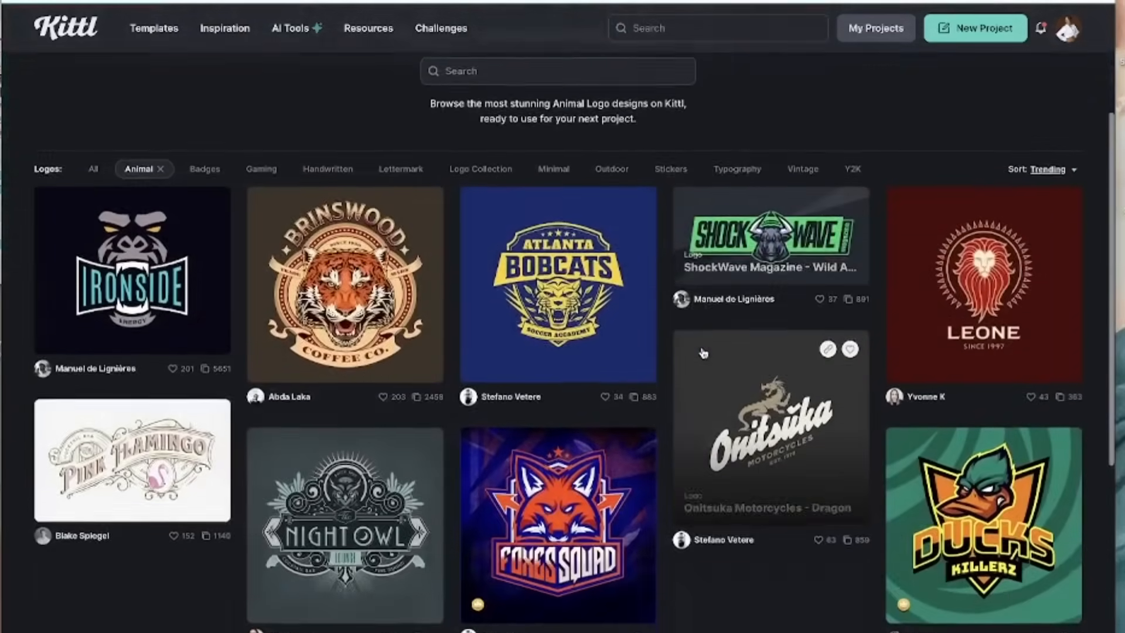
{"action": "scroll", "coordinate": [703, 352], "scroll_direction": "down", "scroll_amount": 12}
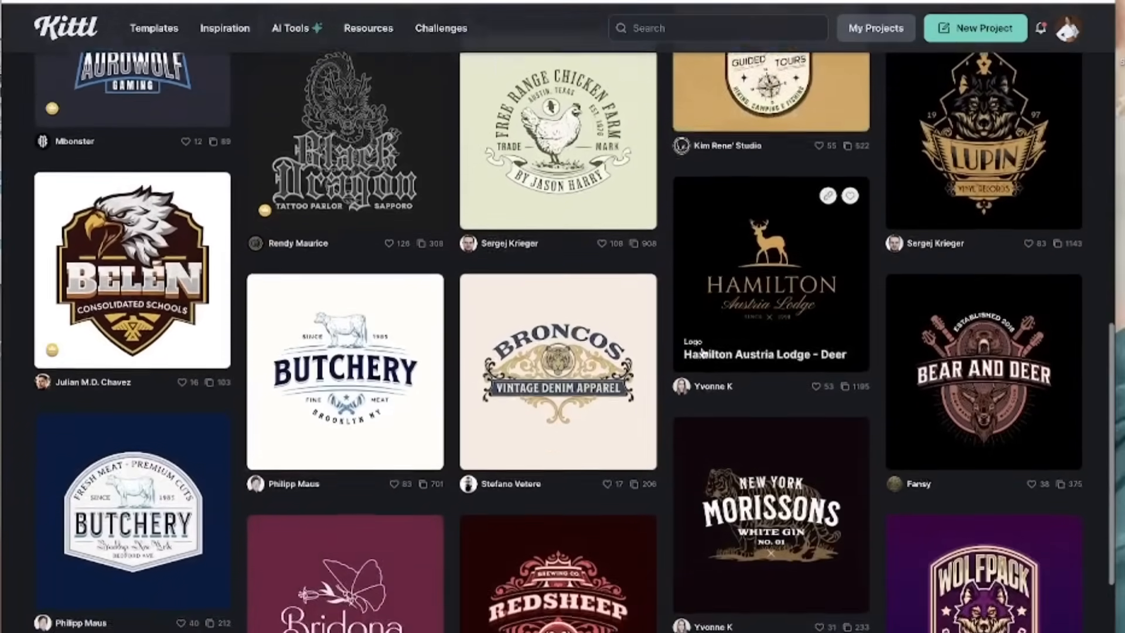
{"action": "scroll", "coordinate": [704, 352], "scroll_direction": "down", "scroll_amount": 10}
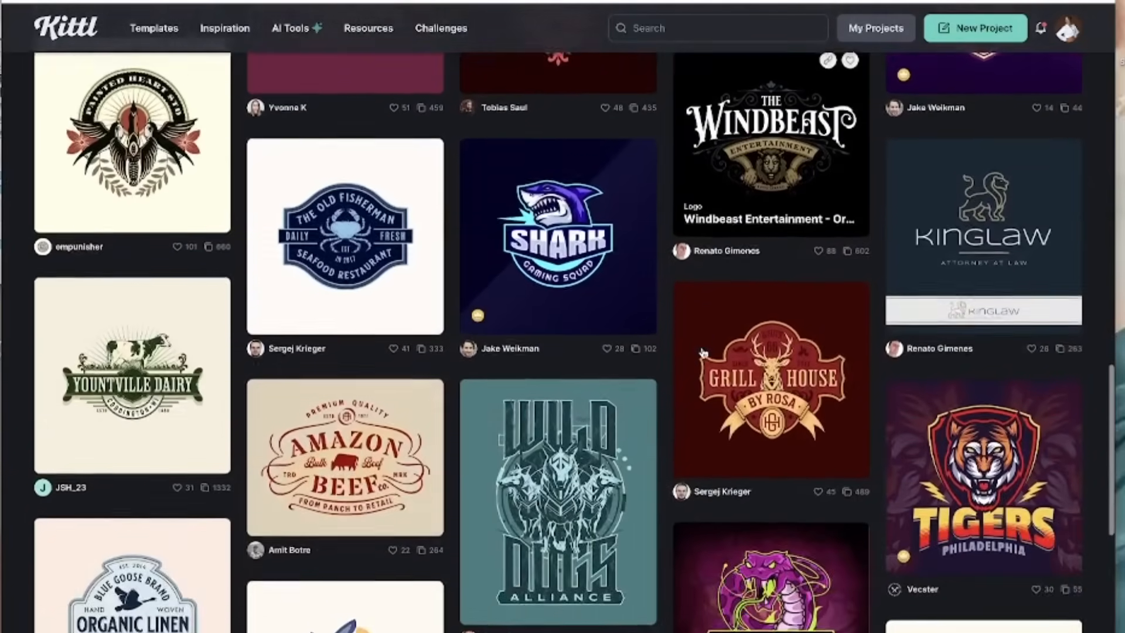
{"action": "scroll", "coordinate": [703, 352], "scroll_direction": "down", "scroll_amount": 3}
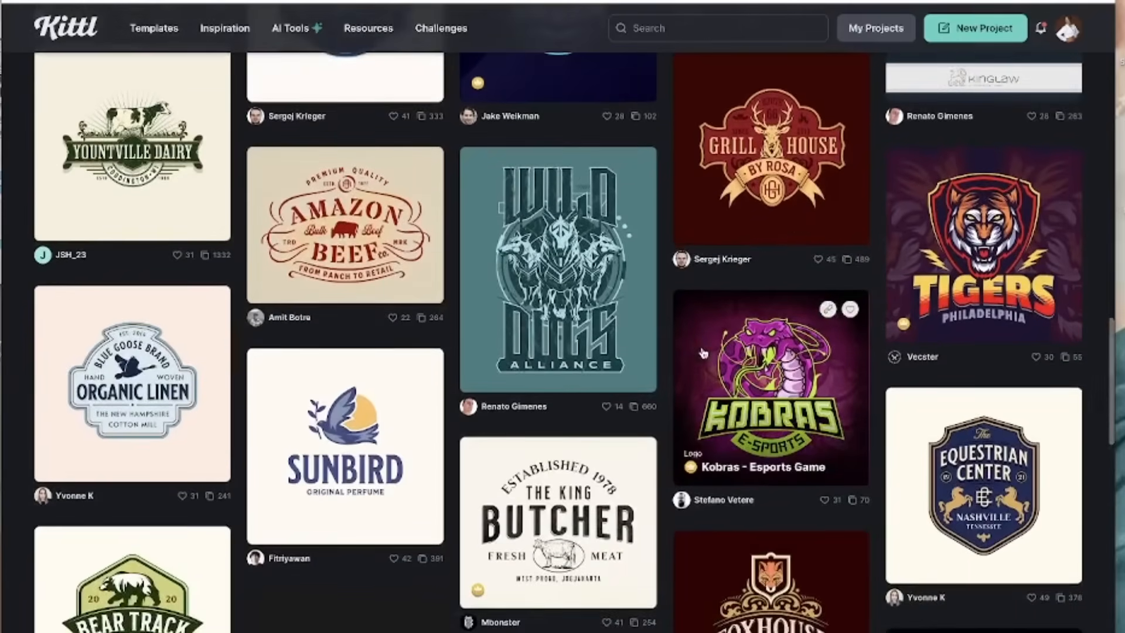
{"action": "scroll", "coordinate": [703, 352], "scroll_direction": "down", "scroll_amount": 3}
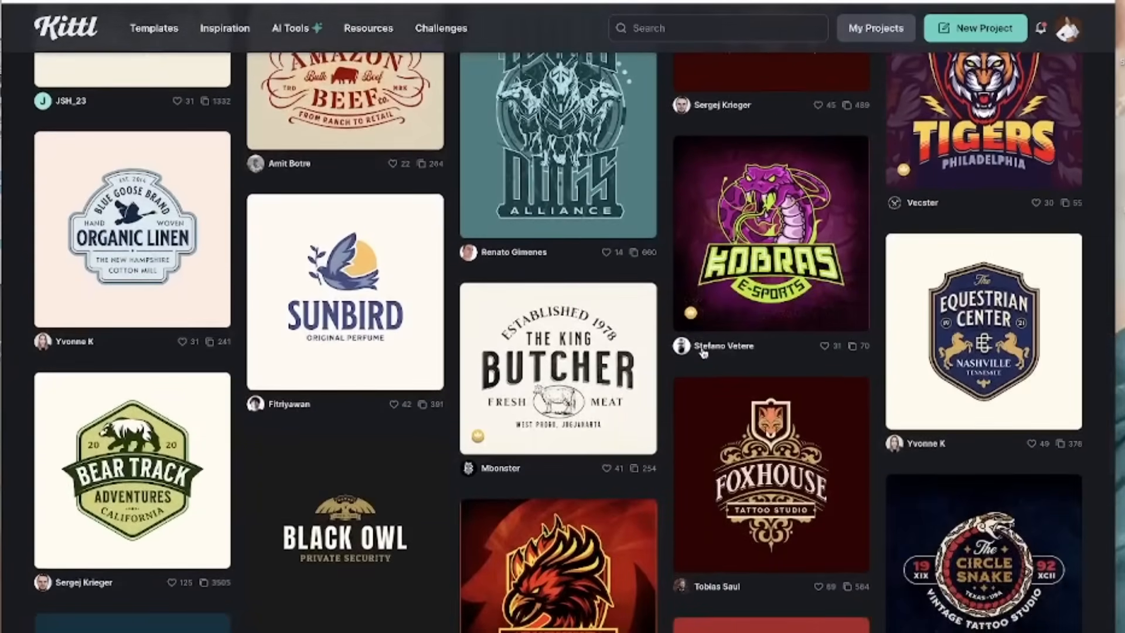
{"action": "scroll", "coordinate": [704, 352], "scroll_direction": "up", "scroll_amount": 2}
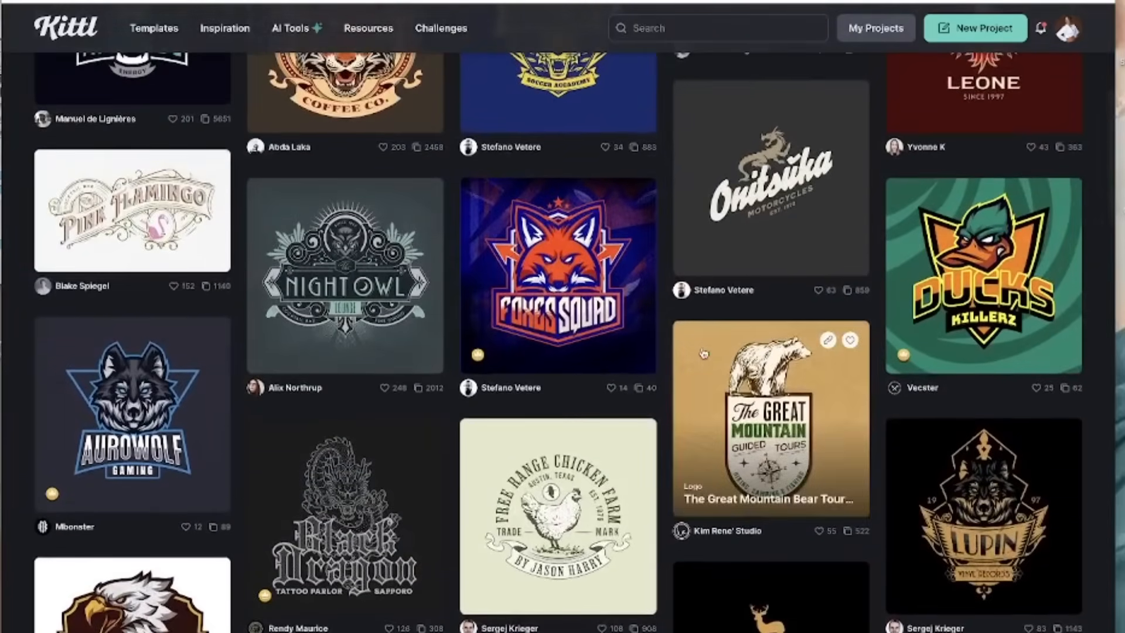
{"action": "scroll", "coordinate": [704, 353], "scroll_direction": "up", "scroll_amount": 10}
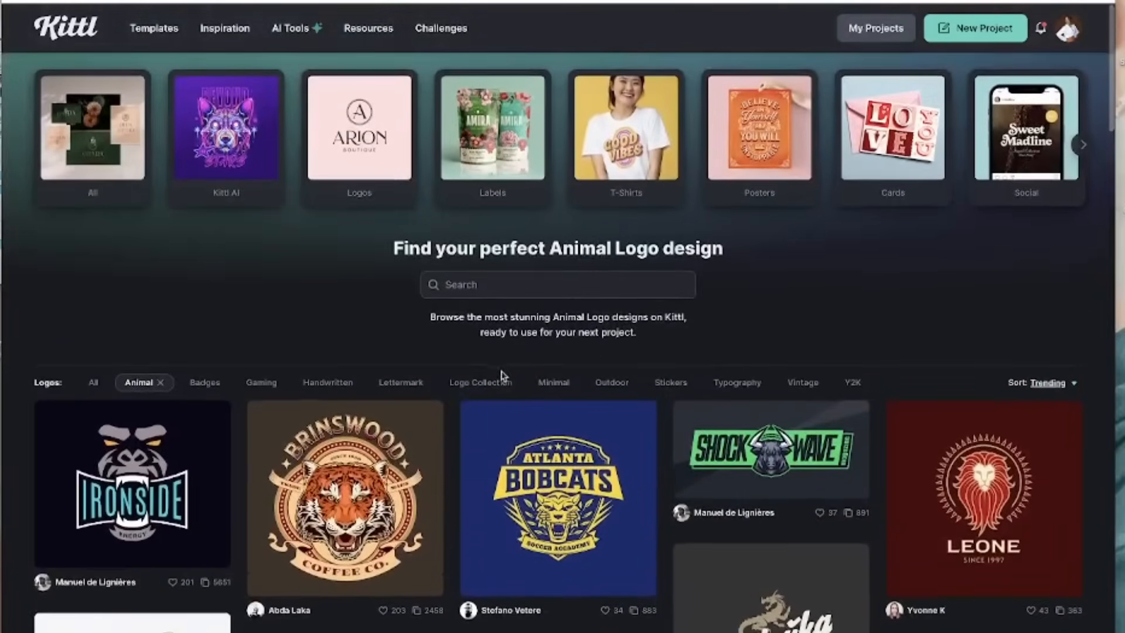
- Switch the logo filter to Badges and examine the badge-style templates
{"action": "left_click", "coordinate": [204, 384]}
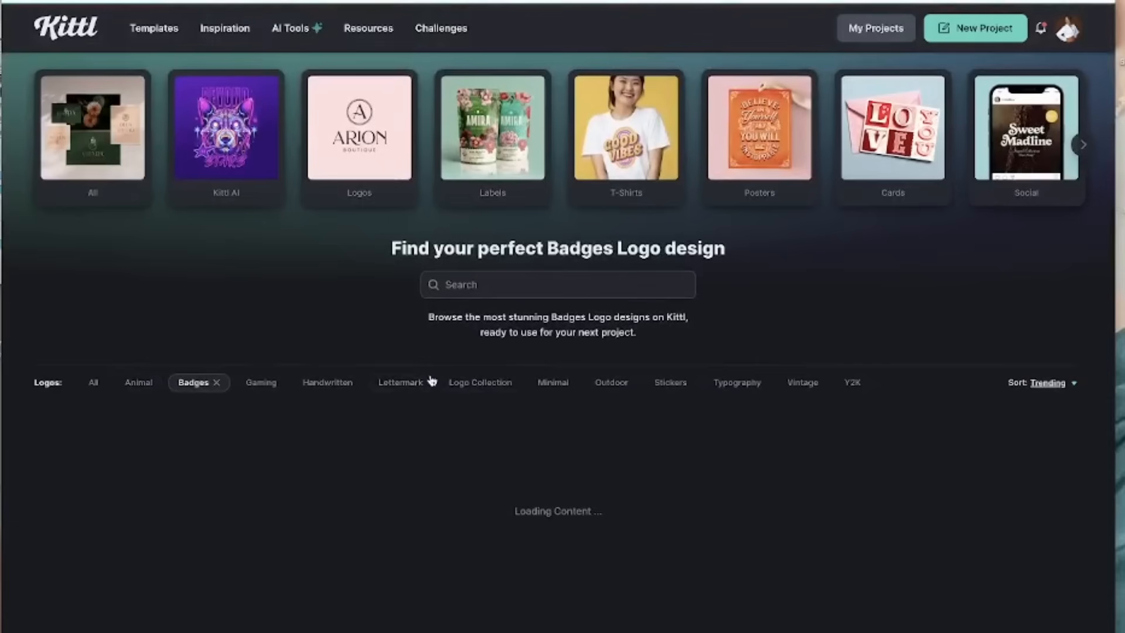
{"action": "scroll", "coordinate": [358, 334], "scroll_direction": "down", "scroll_amount": 8}
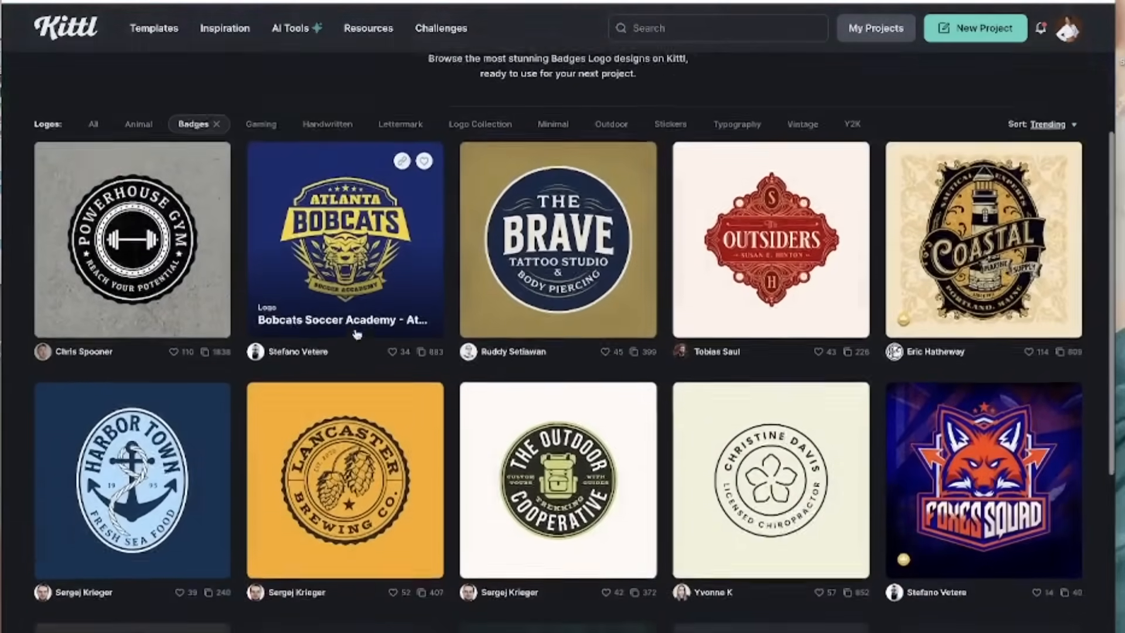
{"action": "scroll", "coordinate": [356, 334], "scroll_direction": "down", "scroll_amount": 11}
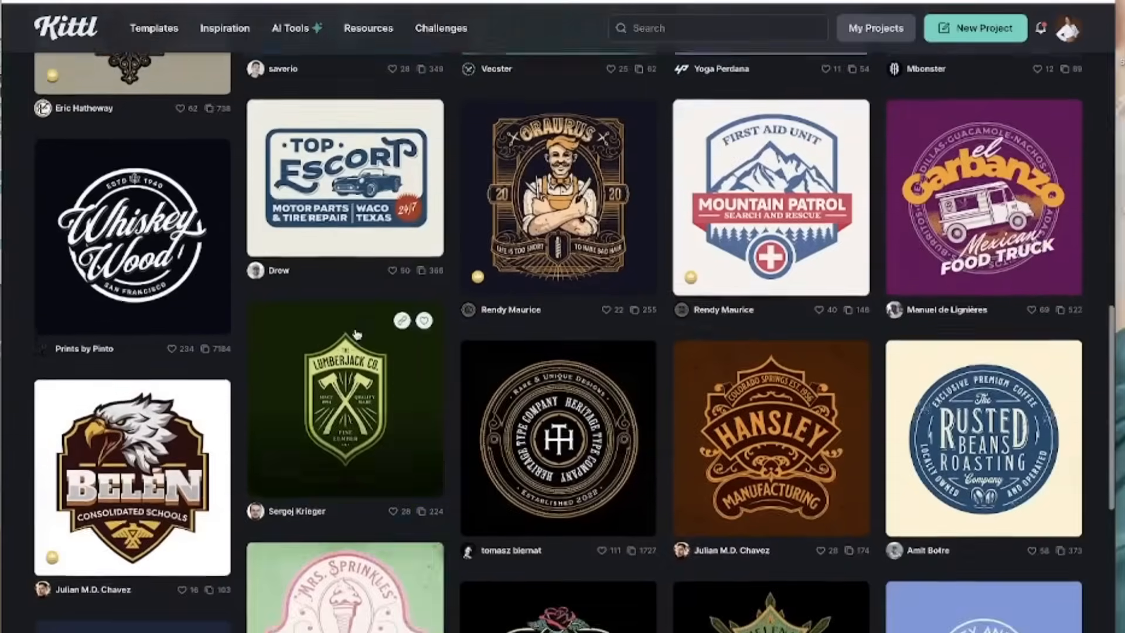
{"action": "scroll", "coordinate": [356, 334], "scroll_direction": "down", "scroll_amount": 15}
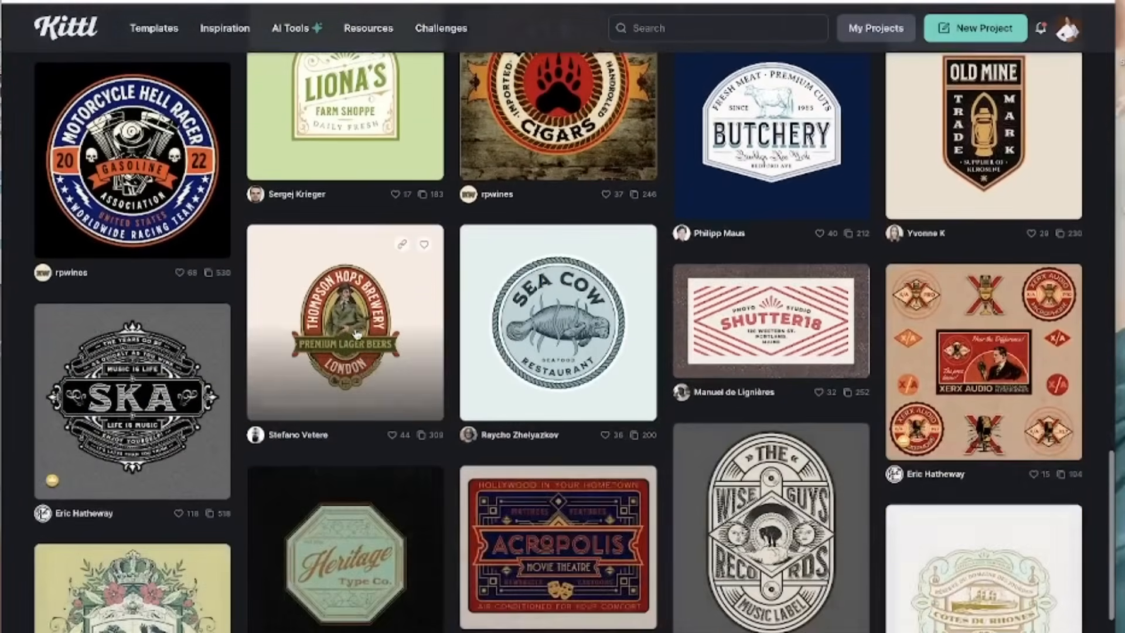
{"action": "scroll", "coordinate": [356, 334], "scroll_direction": "down", "scroll_amount": 7}
{"action": "scroll", "coordinate": [356, 334], "scroll_direction": "up", "scroll_amount": 6}
{"action": "scroll", "coordinate": [357, 334], "scroll_direction": "down", "scroll_amount": 14}
{"action": "scroll", "coordinate": [356, 334], "scroll_direction": "up", "scroll_amount": 20}
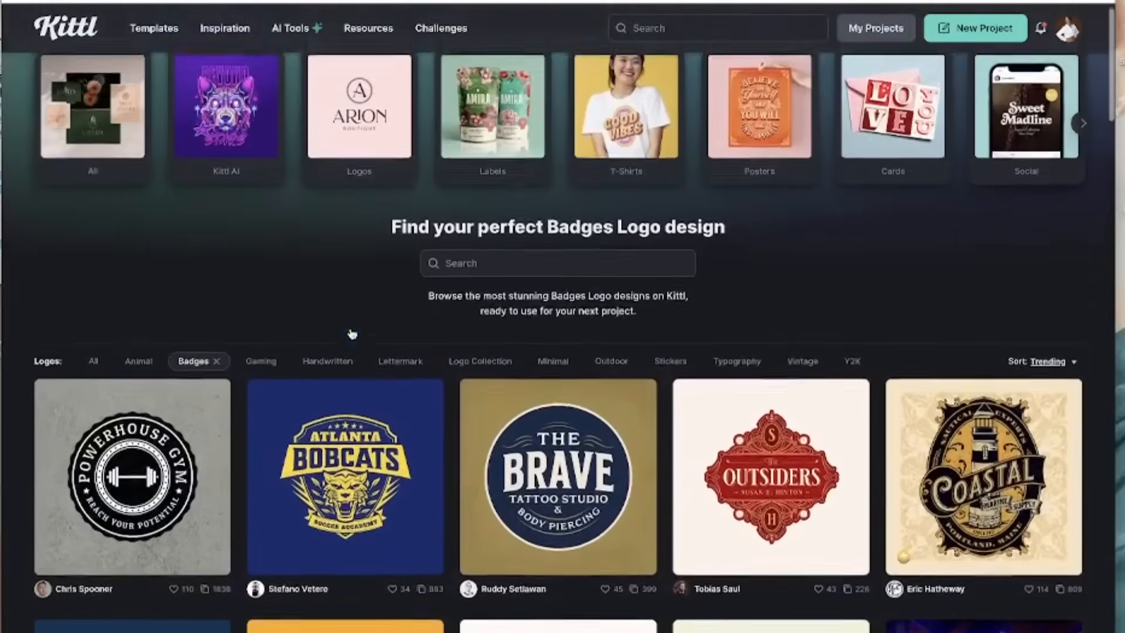
- Switch the logo filter to Handwritten and look through the script-style templates
{"action": "left_click", "coordinate": [346, 361]}
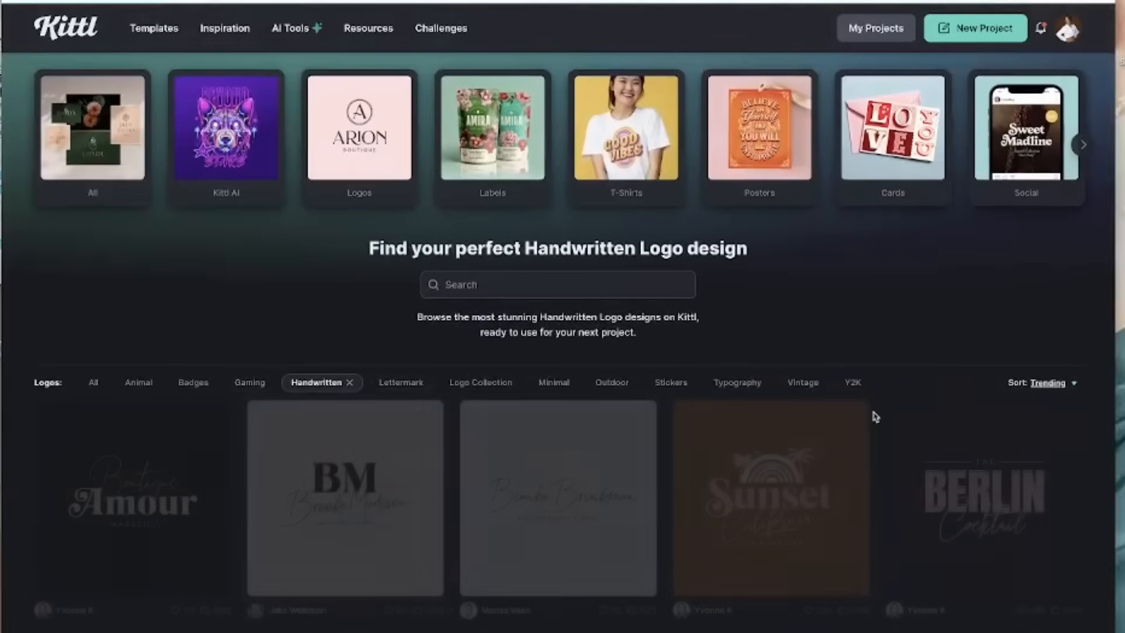
{"action": "scroll", "coordinate": [874, 415], "scroll_direction": "down", "scroll_amount": 4}
{"action": "scroll", "coordinate": [874, 414], "scroll_direction": "down", "scroll_amount": 2}
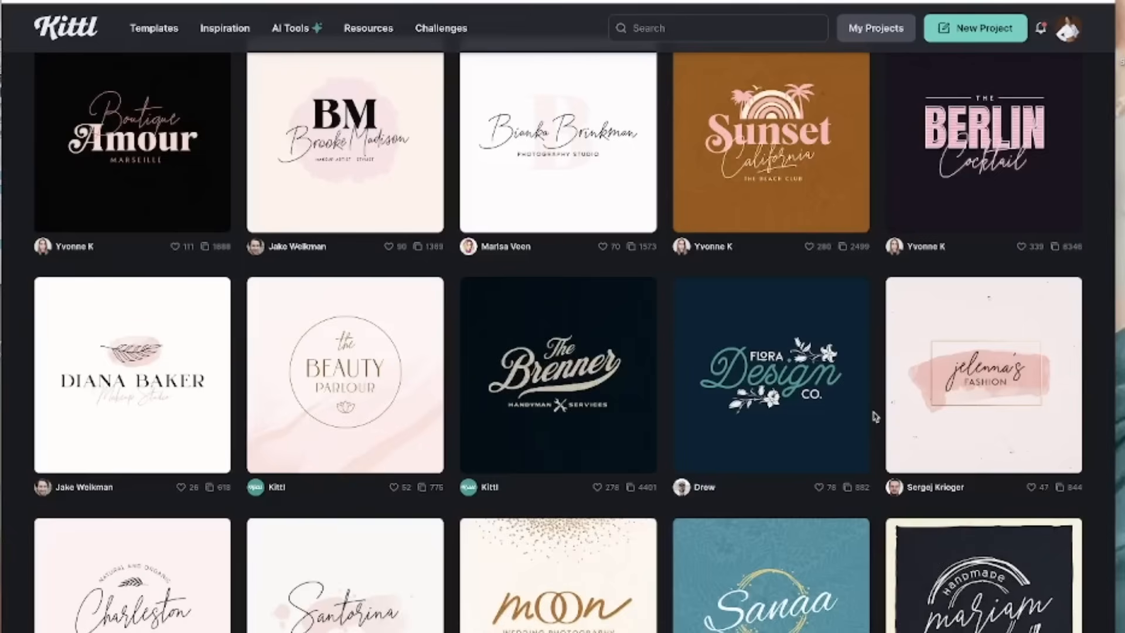
{"action": "scroll", "coordinate": [875, 416], "scroll_direction": "down", "scroll_amount": 5}
{"action": "scroll", "coordinate": [875, 415], "scroll_direction": "up", "scroll_amount": 5}
{"action": "scroll", "coordinate": [875, 415], "scroll_direction": "up", "scroll_amount": 6}
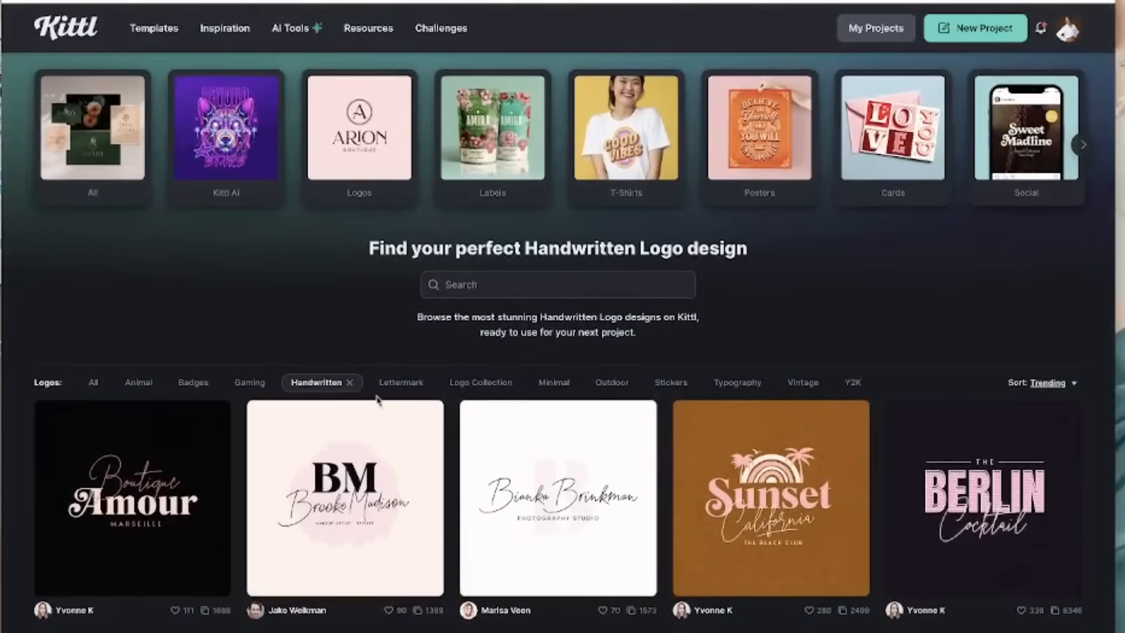
- Switch the logo filter to Lettermark and browse the available templates
{"action": "left_click", "coordinate": [393, 384]}
{"action": "scroll", "coordinate": [534, 402], "scroll_direction": "down", "scroll_amount": 10}
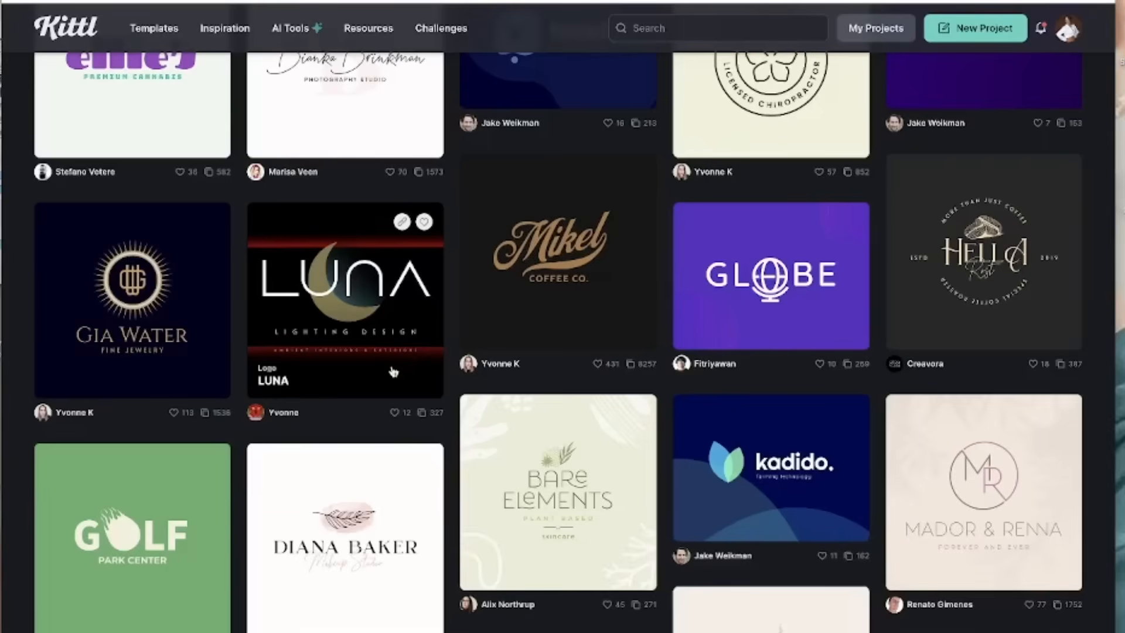
{"action": "scroll", "coordinate": [393, 373], "scroll_direction": "down", "scroll_amount": 18}
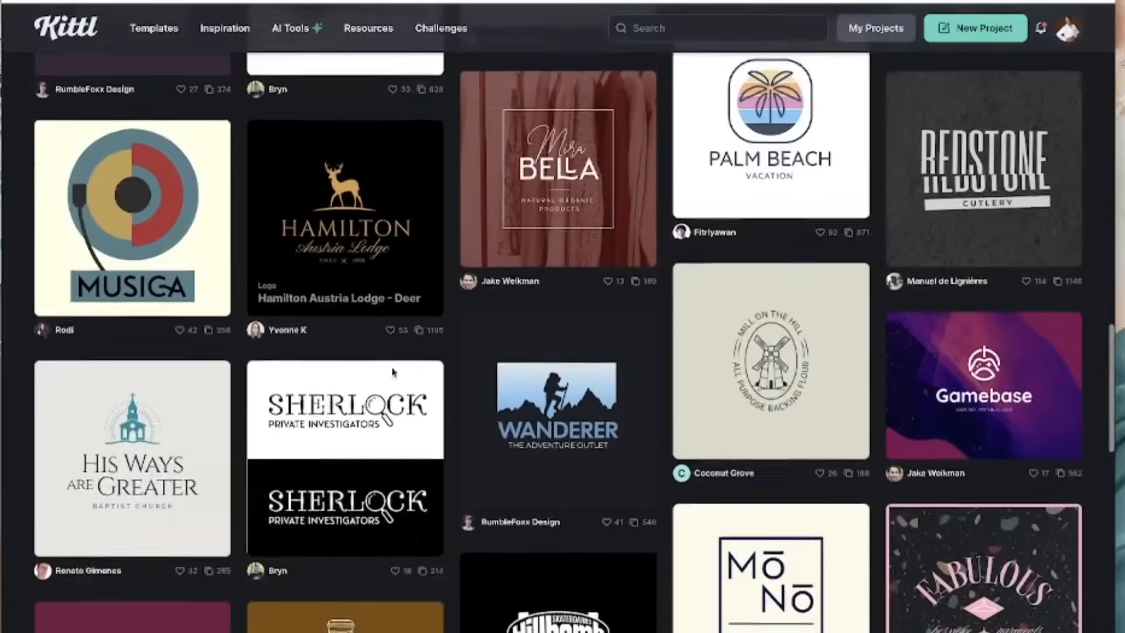
{"action": "scroll", "coordinate": [393, 374], "scroll_direction": "down", "scroll_amount": 13}
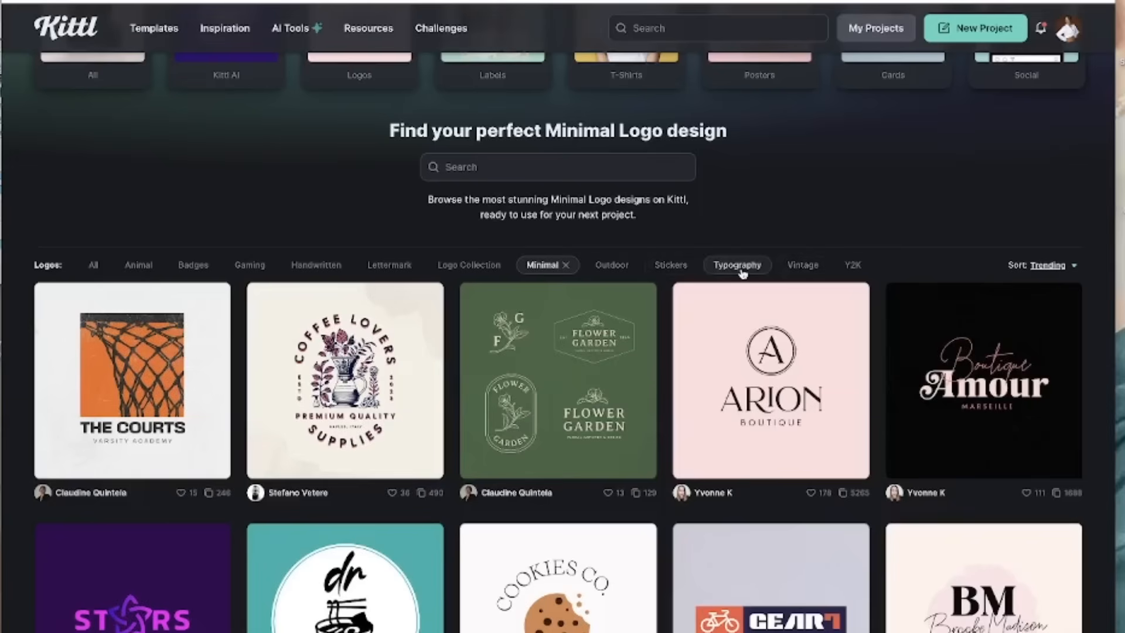
- Switch the logo filter to Typography and look over the text-based templates
{"action": "left_click", "coordinate": [742, 272]}
{"action": "scroll", "coordinate": [703, 425], "scroll_direction": "down", "scroll_amount": 3}
{"action": "scroll", "coordinate": [703, 427], "scroll_direction": "down", "scroll_amount": 5}
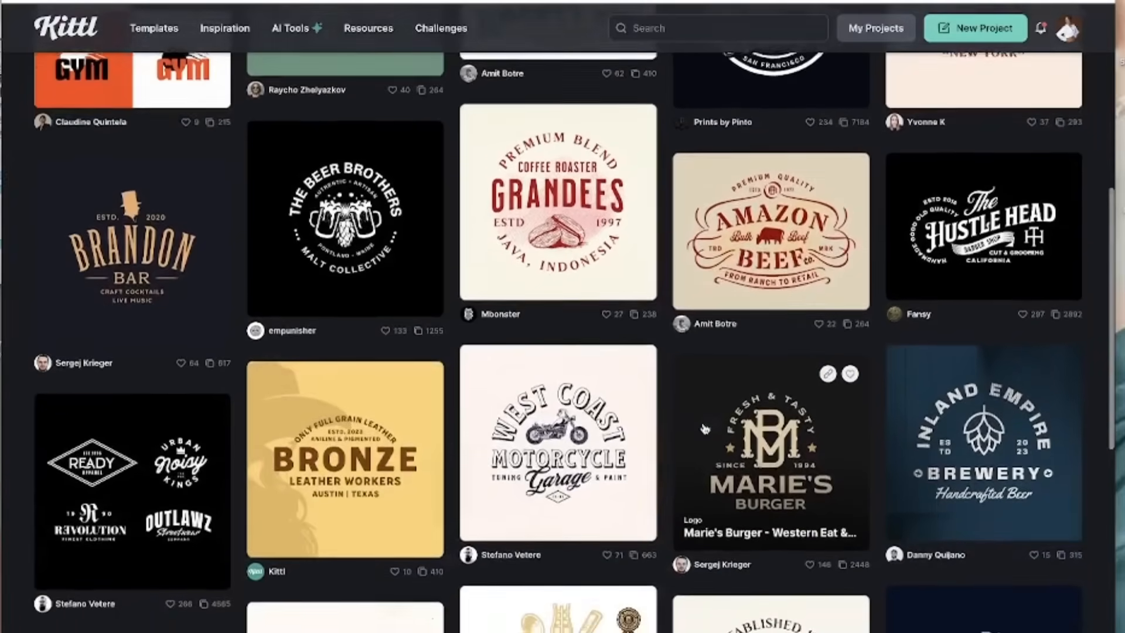
{"action": "scroll", "coordinate": [705, 428], "scroll_direction": "down", "scroll_amount": 2}
{"action": "scroll", "coordinate": [645, 432], "scroll_direction": "up", "scroll_amount": 10}
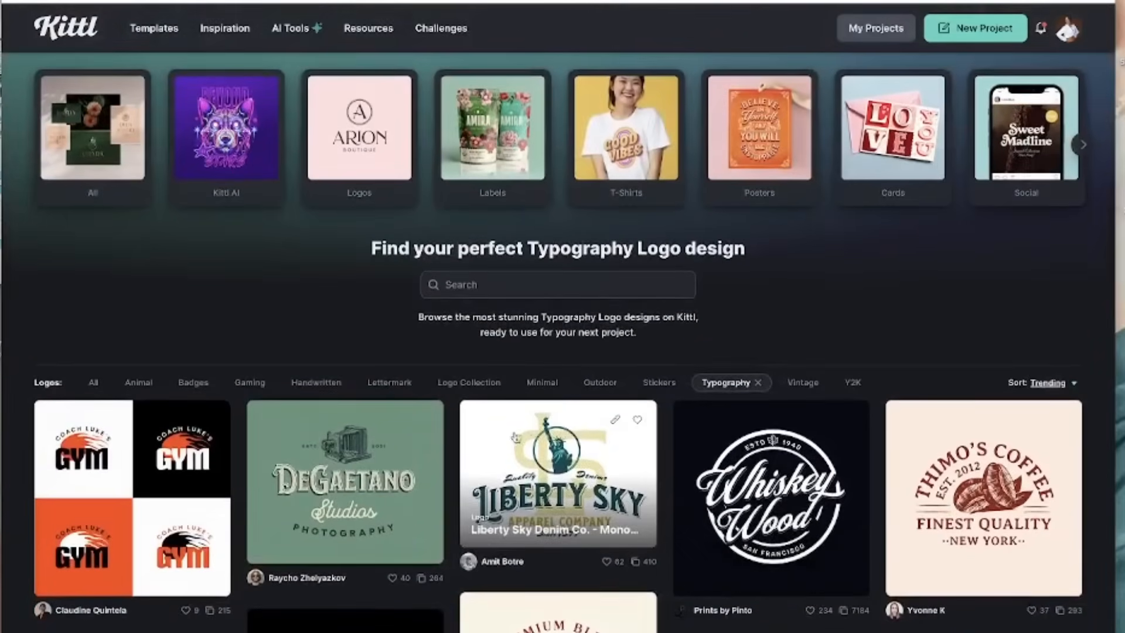
- Return to the Handwritten logo templates and browse them for a suitable design
{"action": "left_click", "coordinate": [311, 385]}
{"action": "scroll", "coordinate": [551, 491], "scroll_direction": "down", "scroll_amount": 3}
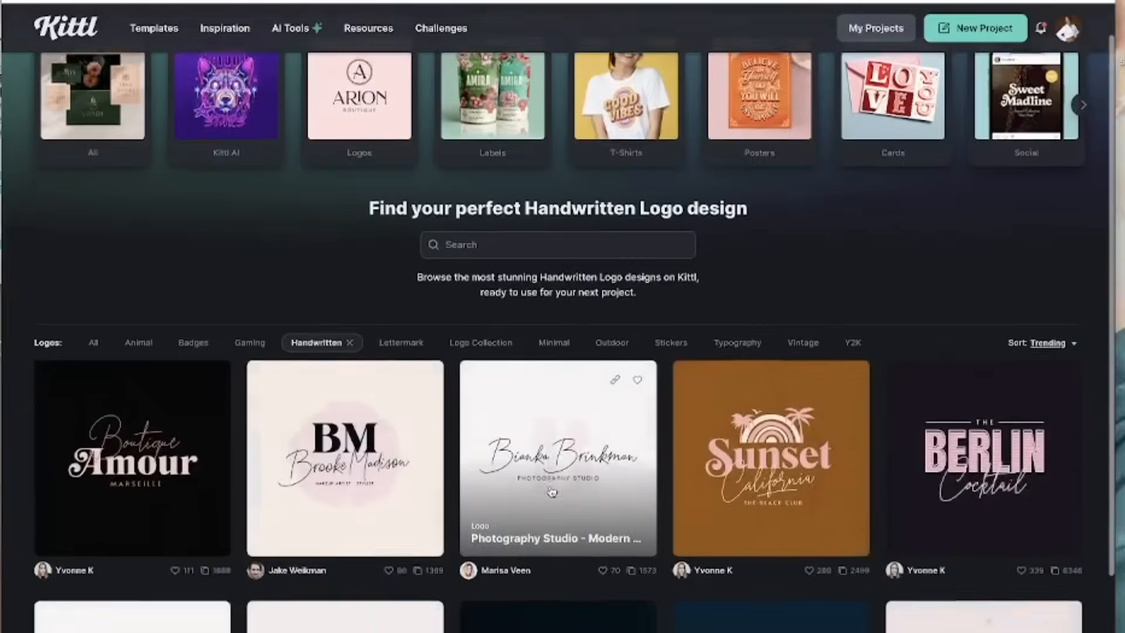
{"action": "scroll", "coordinate": [550, 490], "scroll_direction": "down", "scroll_amount": 6}
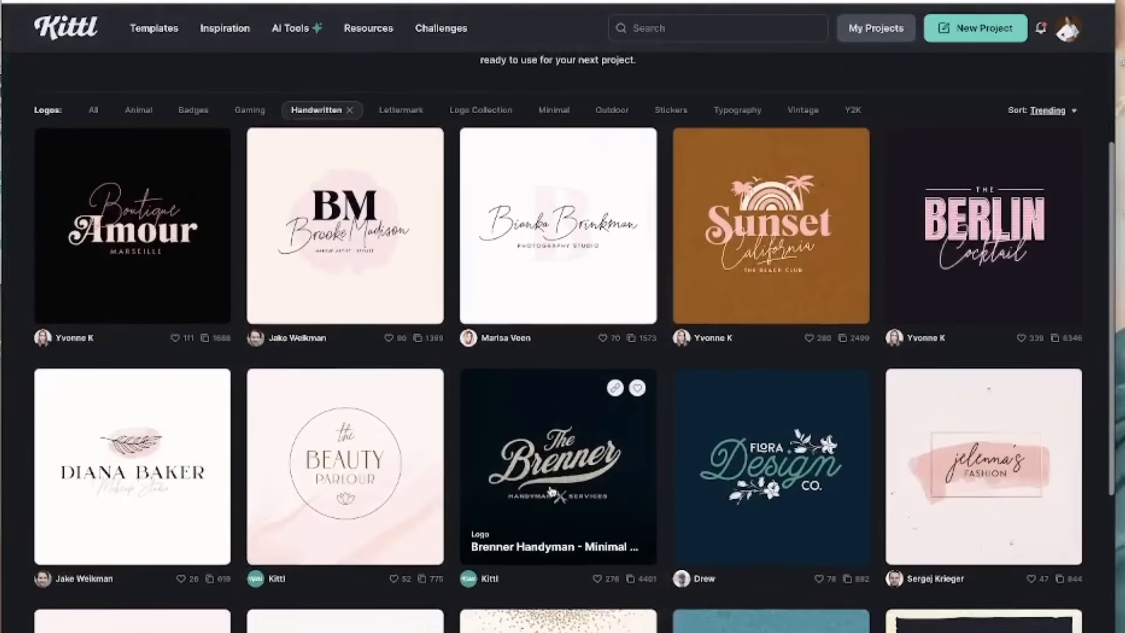
{"action": "scroll", "coordinate": [551, 491], "scroll_direction": "down", "scroll_amount": 1}
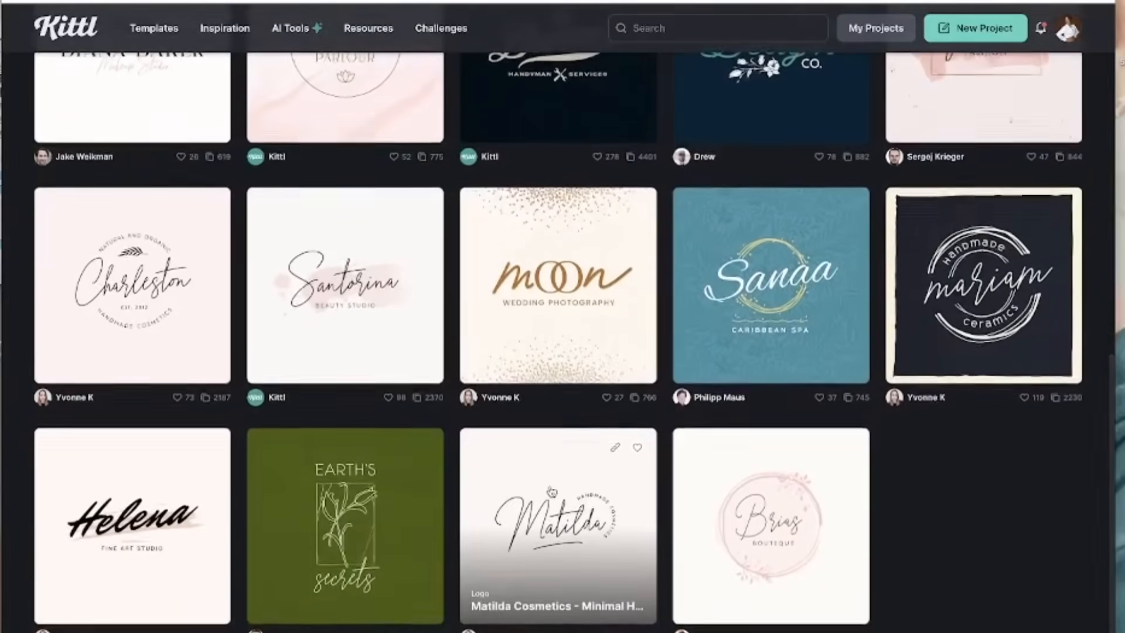
{"action": "scroll", "coordinate": [551, 491], "scroll_direction": "up", "scroll_amount": 2}
{"action": "scroll", "coordinate": [551, 492], "scroll_direction": "up", "scroll_amount": 5}
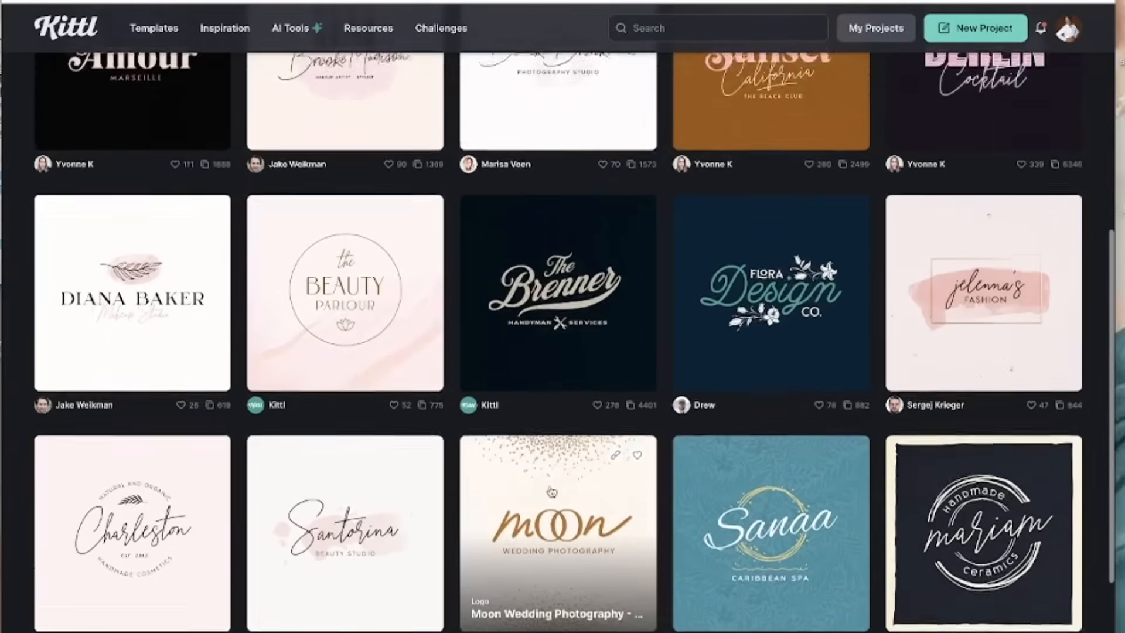
- Open the Boutique Amour - Modern Signature template and use the design as a new project
{"action": "left_click", "coordinate": [144, 289]}
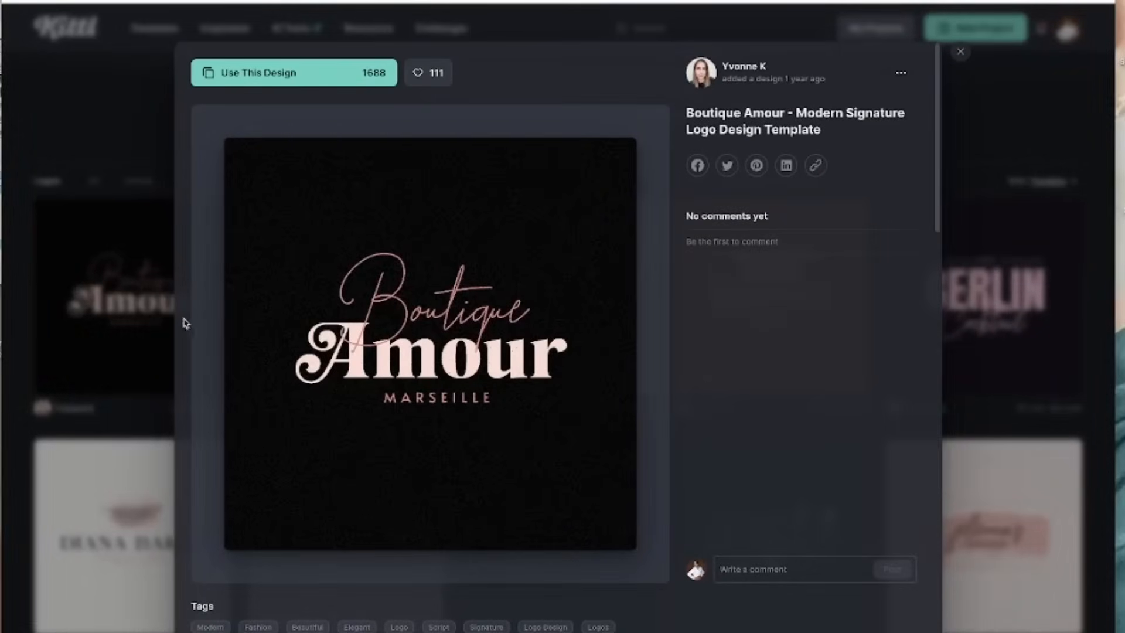
{"action": "left_click", "coordinate": [261, 76]}
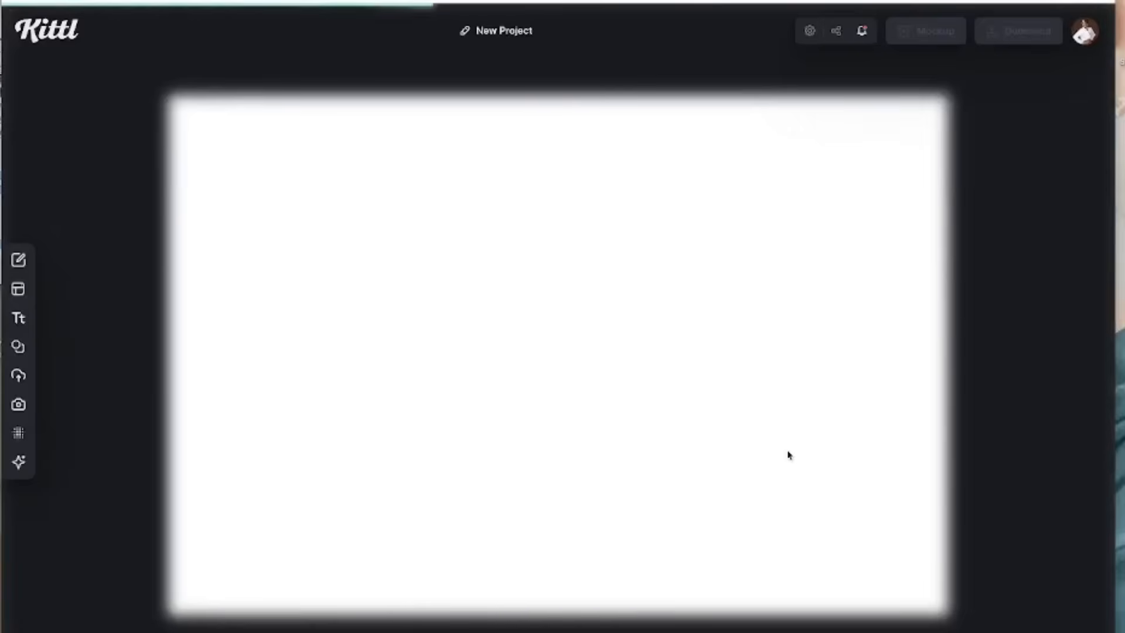
{"action": "scroll", "coordinate": [842, 357], "scroll_direction": "down", "scroll_amount": 2}
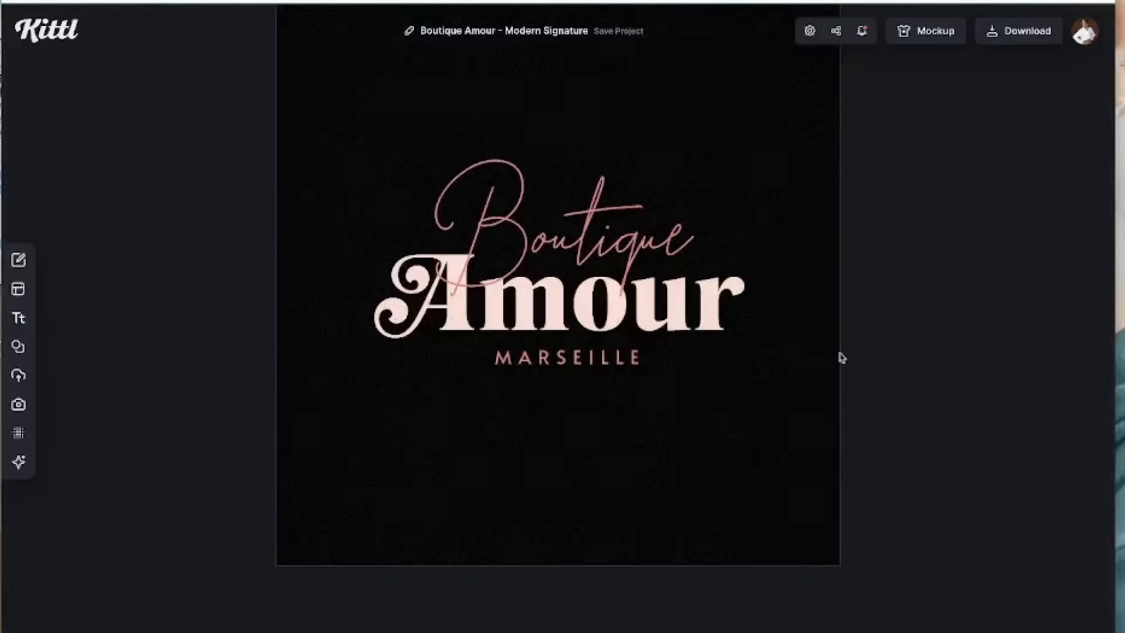
{"action": "scroll", "coordinate": [751, 409], "scroll_direction": "up", "scroll_amount": 5}
{"action": "scroll", "coordinate": [751, 409], "scroll_direction": "down", "scroll_amount": 3}
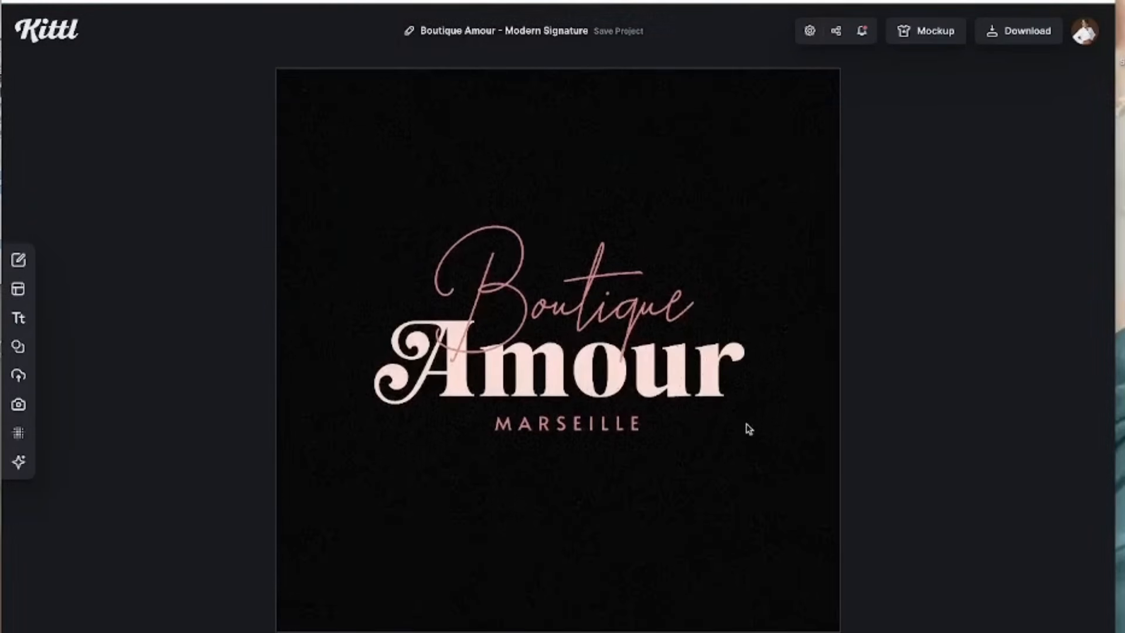
- Replace the script word "Boutique" above "Amour" with "Greaceful"
{"action": "left_click", "coordinate": [617, 293]}
{"action": "left_click", "coordinate": [649, 304]}
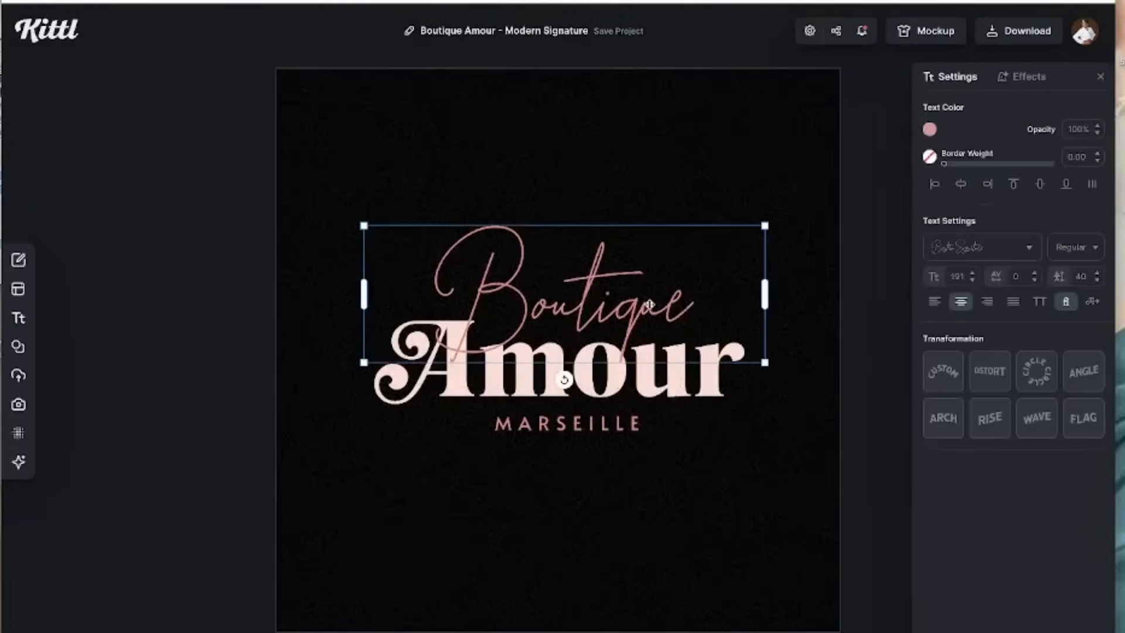
{"action": "double_click", "coordinate": [692, 304]}
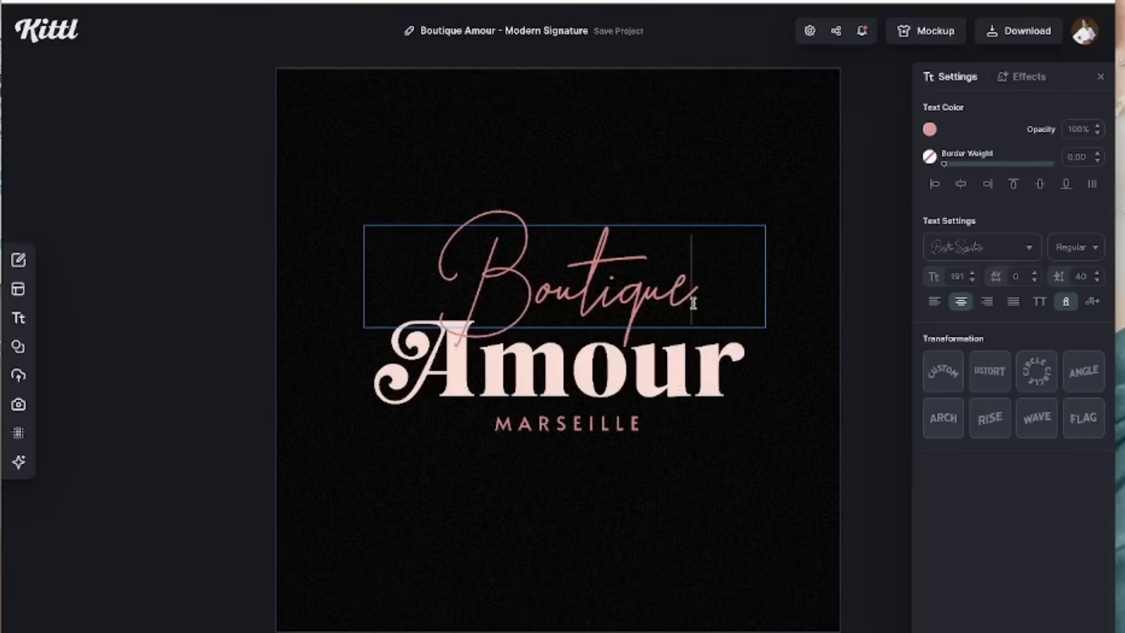
{"action": "key", "text": "BackSpace"}
{"action": "key", "text": "BackSpace"}
{"action": "key", "text": "BackSpace"}
{"action": "key", "text": "BackSpace"}
{"action": "key", "text": "BackSpace"}
{"action": "key", "text": "BackSpace"}
{"action": "key", "text": "BackSpace"}
{"action": "key", "text": "BackSpace"}
{"action": "type", "text": "Greaceful"}
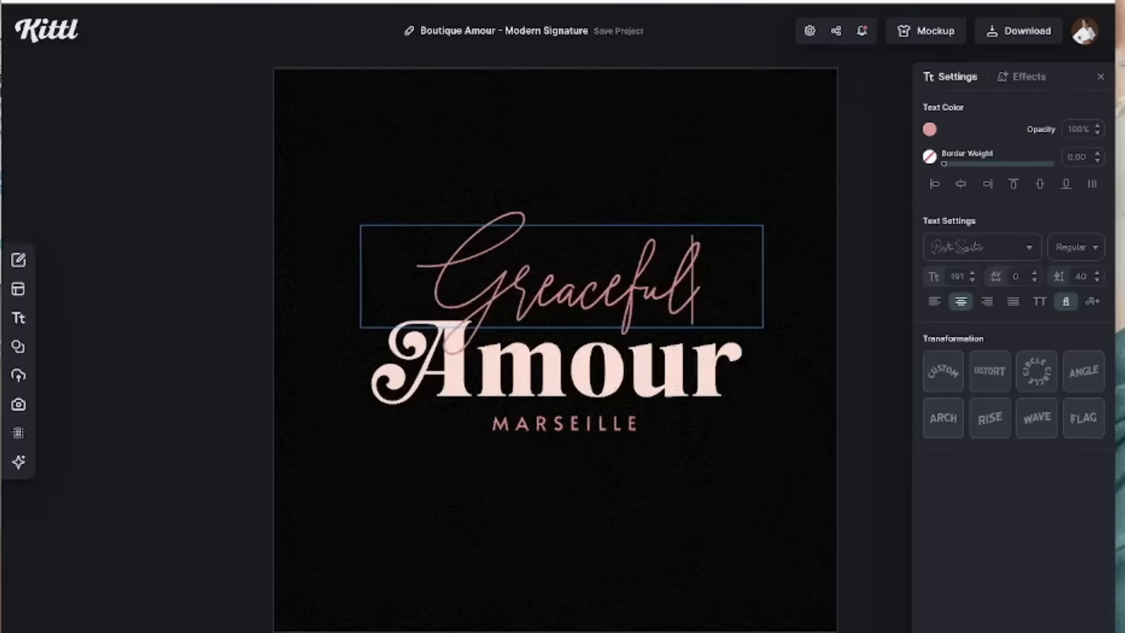
- Replace the large serif word "Amour" with the brand owner's first name in capitals
{"action": "scroll", "coordinate": [522, 356], "scroll_direction": "right", "scroll_amount": 3}
{"action": "scroll", "coordinate": [522, 356], "scroll_direction": "down", "scroll_amount": 2}
{"action": "key", "text": "Escape"}
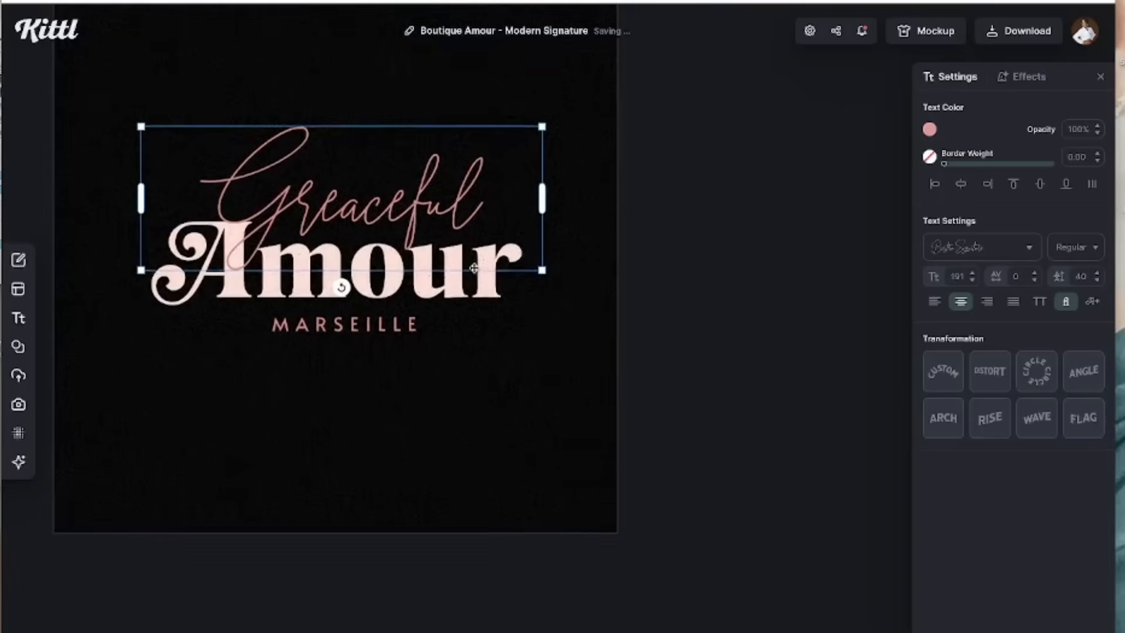
{"action": "left_click", "coordinate": [481, 283]}
{"action": "scroll", "coordinate": [486, 278], "scroll_direction": "right", "scroll_amount": 1}
{"action": "left_click", "coordinate": [489, 269]}
{"action": "left_click", "coordinate": [481, 291]}
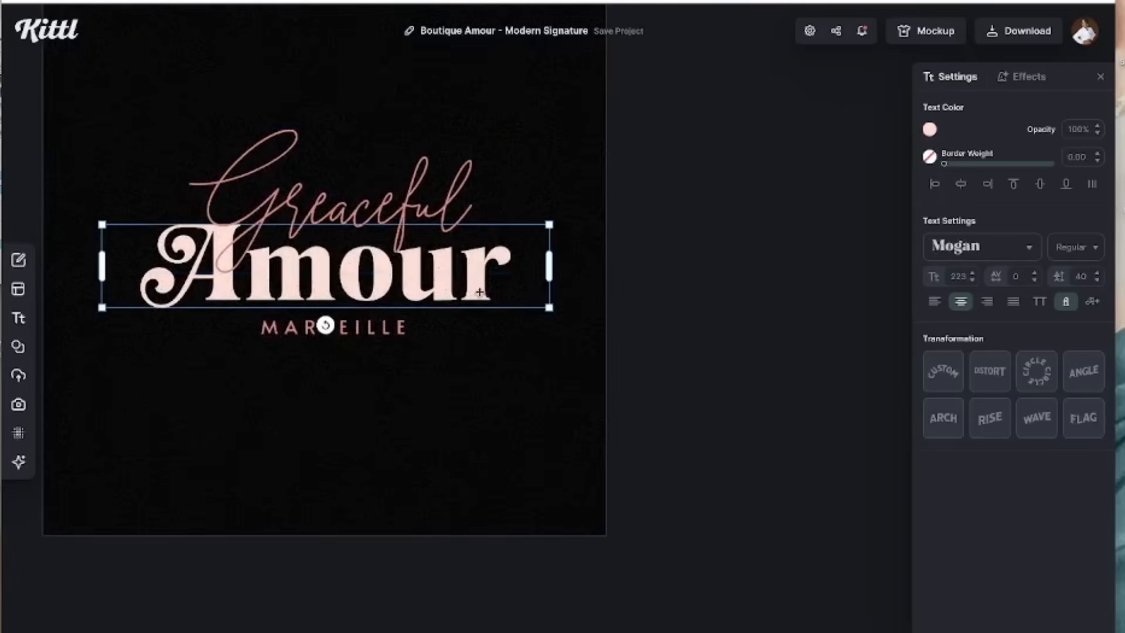
{"action": "double_click", "coordinate": [479, 292]}
{"action": "left_click", "coordinate": [496, 295]}
{"action": "key", "text": "BackSpace"}
{"action": "key", "text": "BackSpace"}
{"action": "key", "text": "BackSpace"}
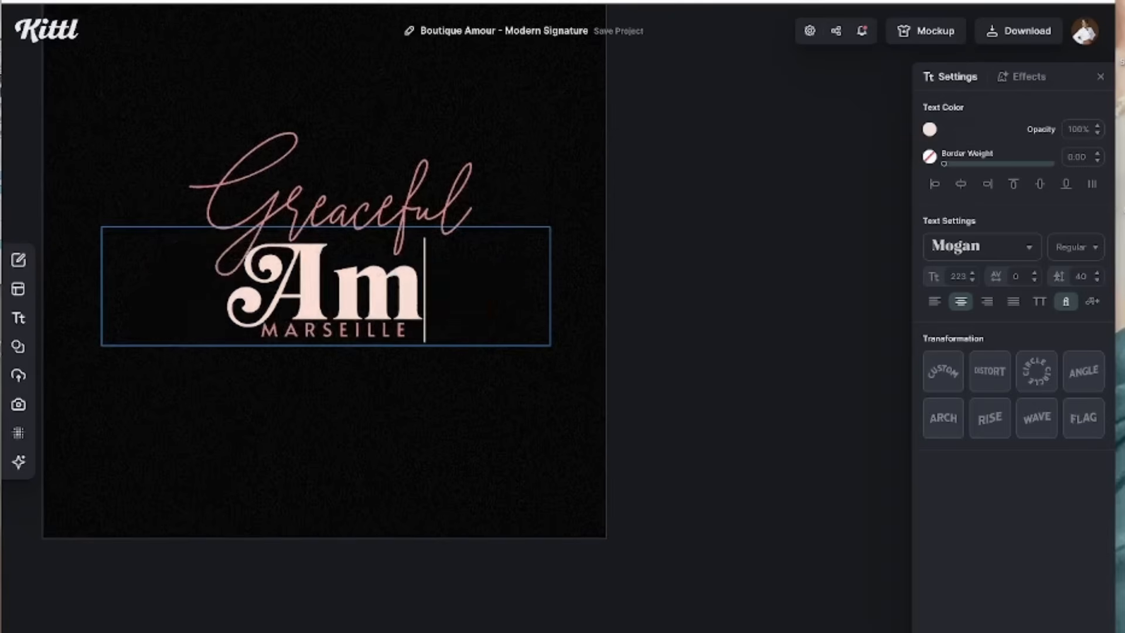
{"action": "key", "text": "BackSpace"}
{"action": "key", "text": "BackSpace"}
{"action": "type", "text": "K"}
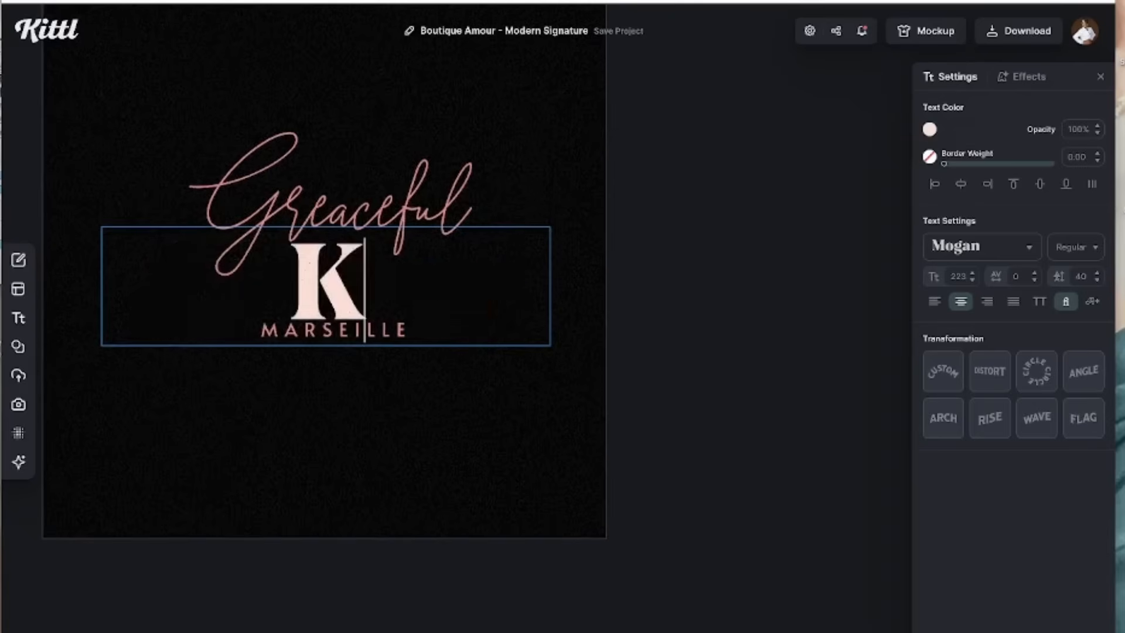
{"action": "type", "text": "ATRINA"}
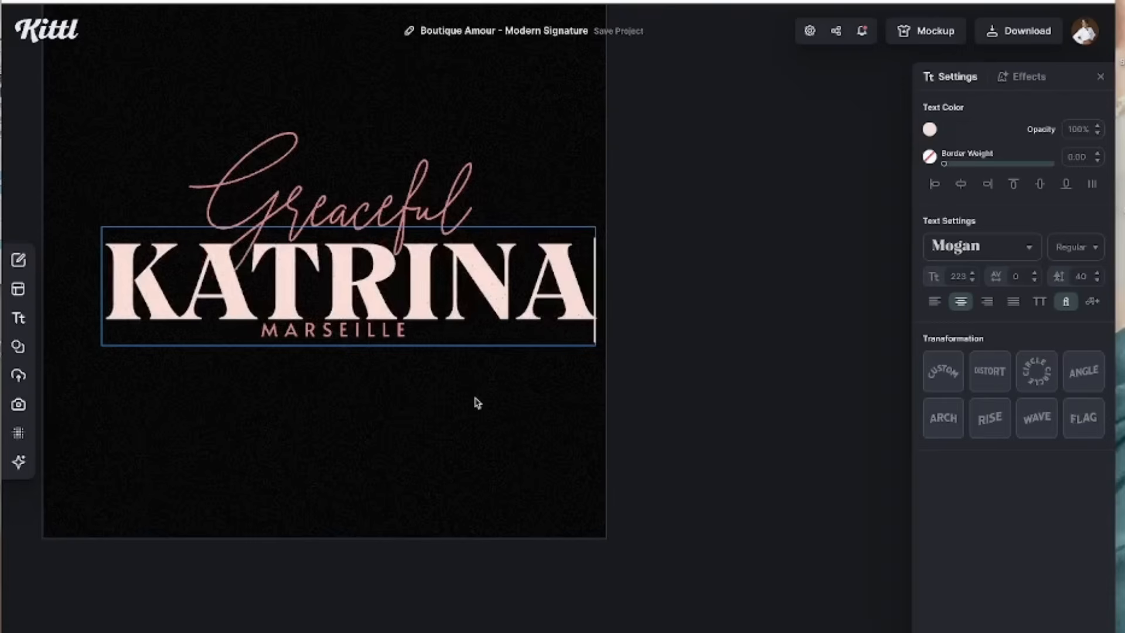
- Widen the large serif name's text box to hold it on one line and centre it on the artboard
{"action": "key", "text": "Escape"}
{"action": "left_click_drag", "start_coordinate": [549, 336], "coordinate": [603, 334]}
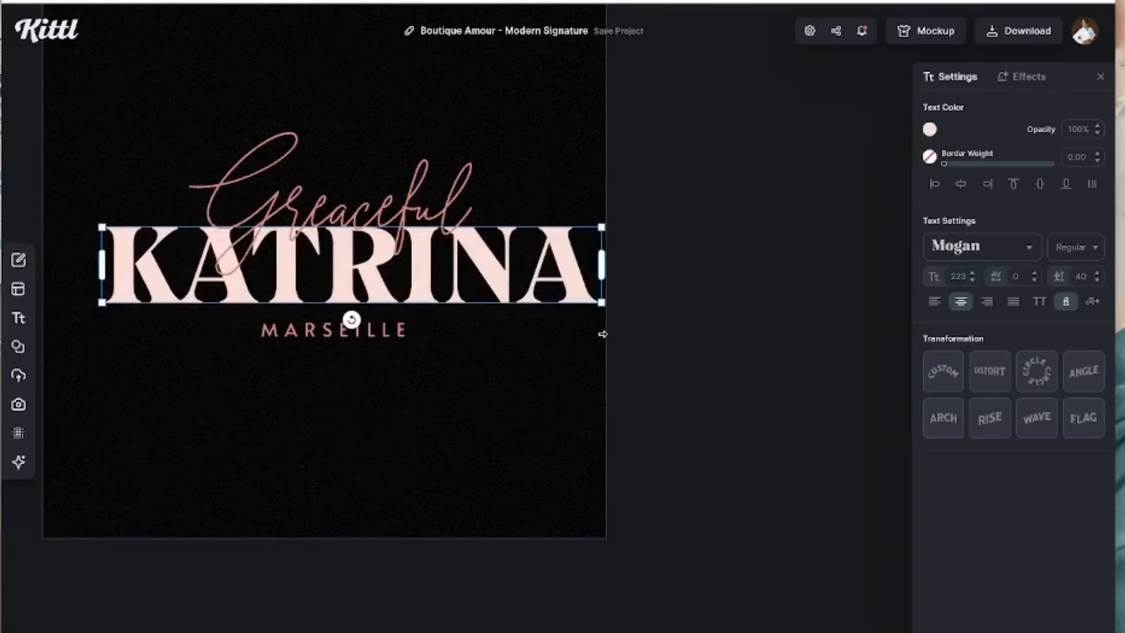
{"action": "left_click_drag", "start_coordinate": [554, 267], "coordinate": [526, 267]}
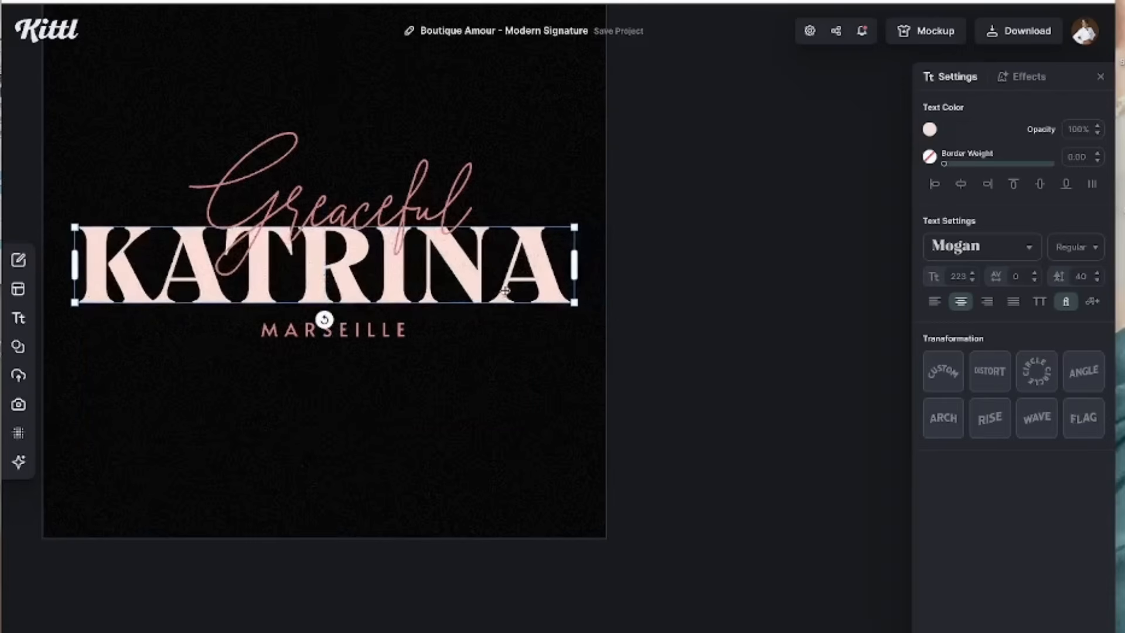
- Replace the small "MARSEILLE" line beneath the main word with "CREATIONS"
{"action": "left_click", "coordinate": [394, 331]}
{"action": "left_click", "coordinate": [402, 332]}
{"action": "left_click", "coordinate": [407, 333]}
{"action": "key", "text": "BackSpace"}
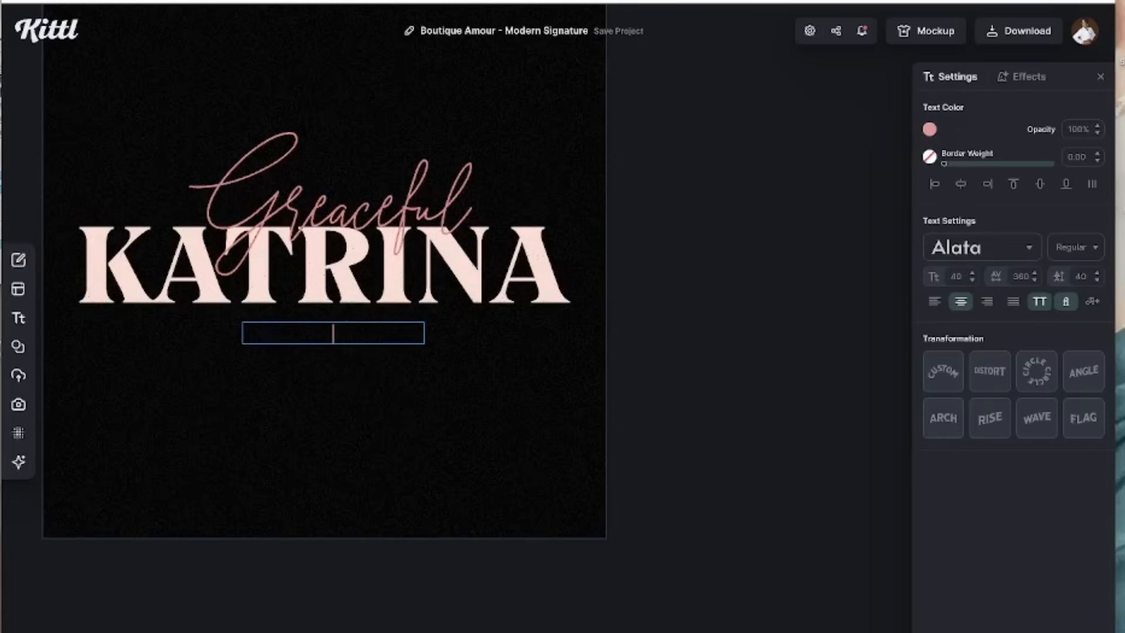
{"action": "type", "text": "CREATIONS"}
{"action": "key", "text": "Escape"}
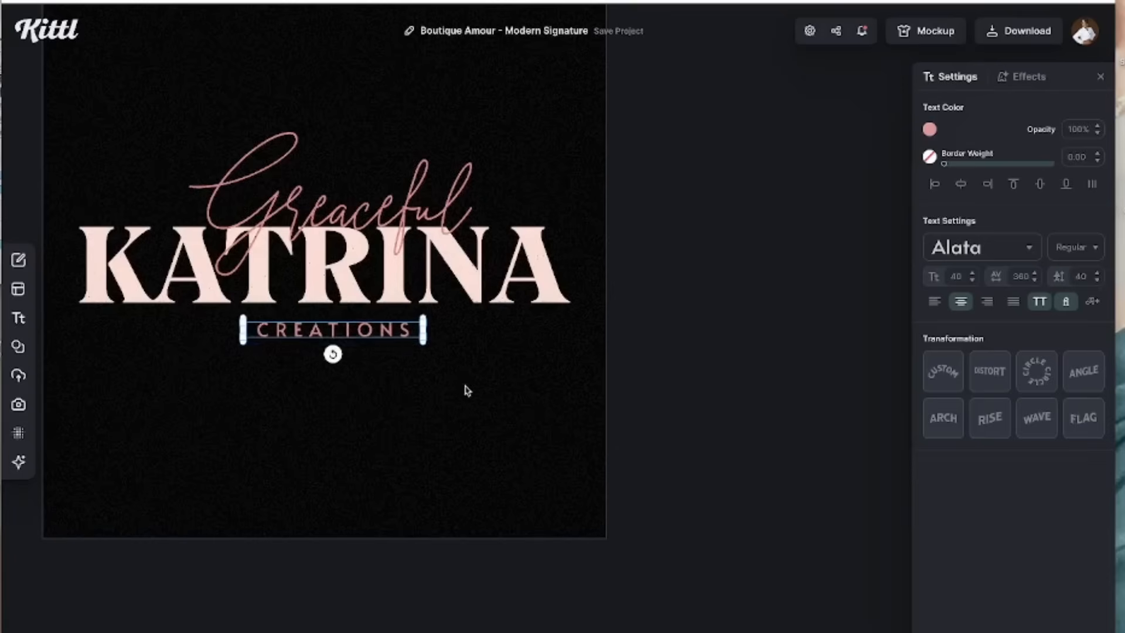
{"action": "left_click", "coordinate": [675, 364]}
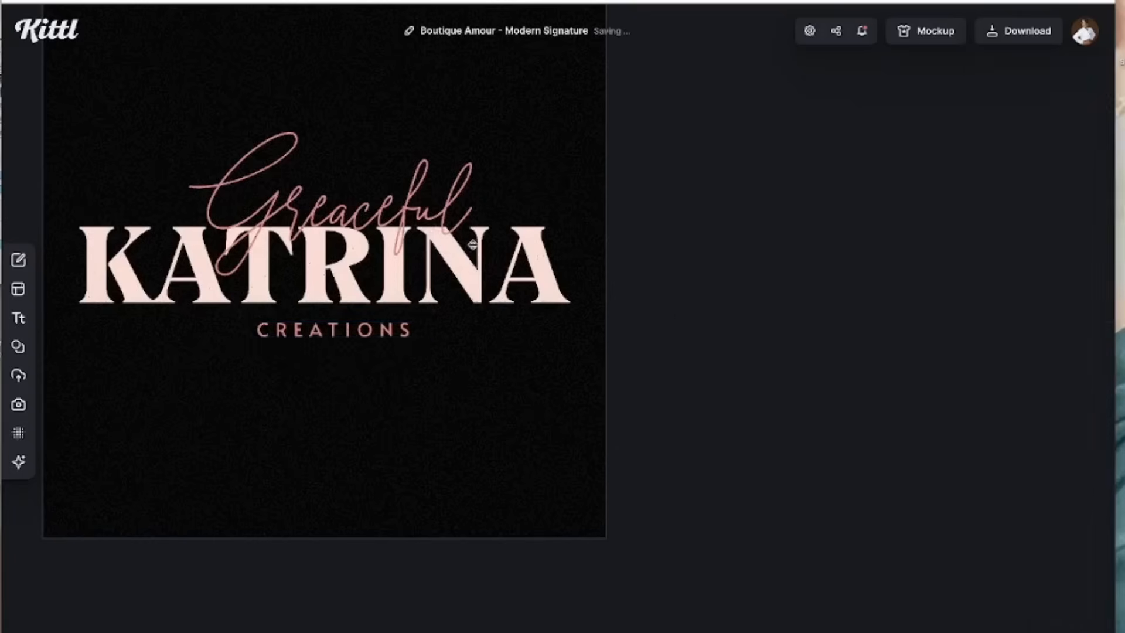
- Replace the large serif name in the middle of the logo with "GRACEFUL"
{"action": "left_click", "coordinate": [497, 279]}
{"action": "scroll", "coordinate": [497, 279], "scroll_direction": "down", "scroll_amount": 2}
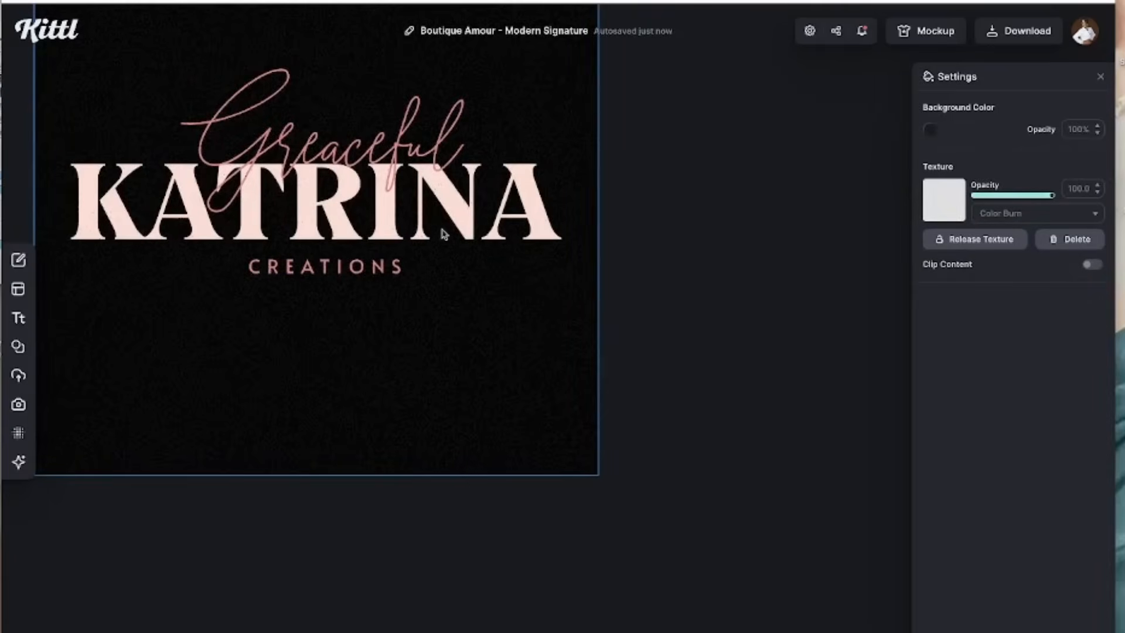
{"action": "double_click", "coordinate": [518, 204]}
{"action": "left_click", "coordinate": [542, 202]}
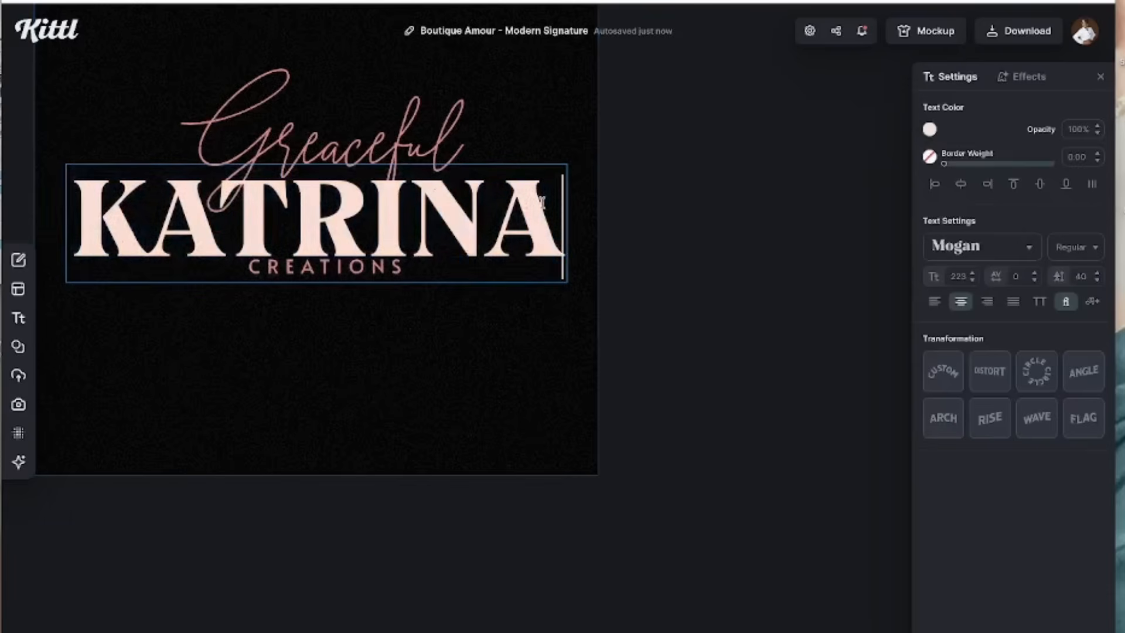
{"action": "key", "text": "BackSpace"}
{"action": "key", "text": "BackSpace"}
{"action": "key", "text": "BackSpace"}
{"action": "key", "text": "BackSpace"}
{"action": "key", "text": "BackSpace"}
{"action": "key", "text": "BackSpace"}
{"action": "key", "text": "BackSpace"}
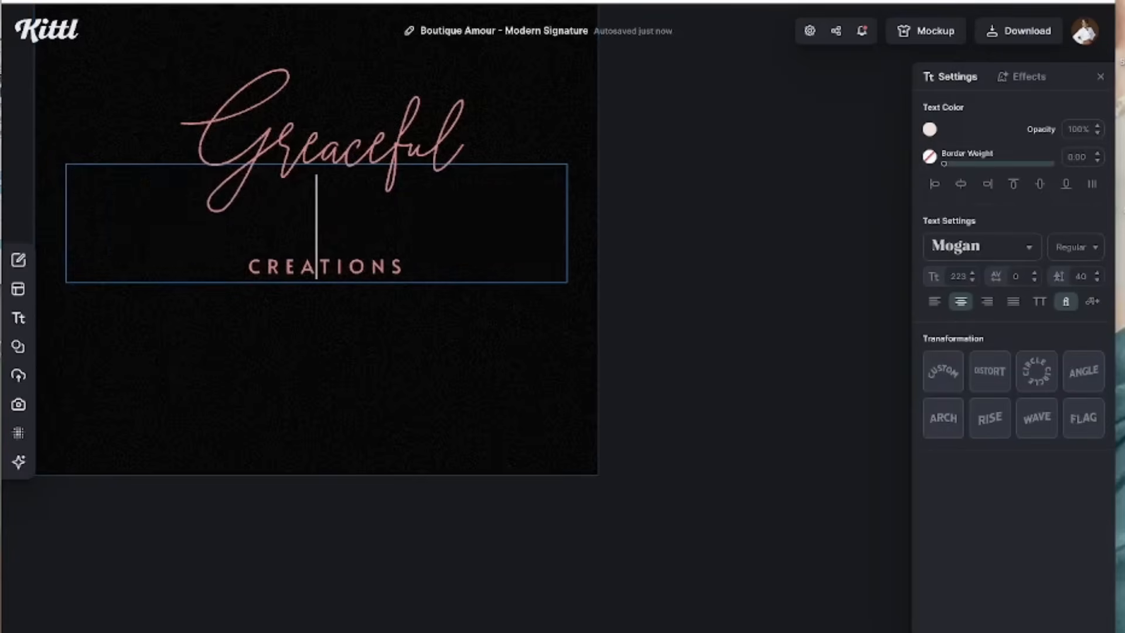
{"action": "type", "text": "GRACEFUL"}
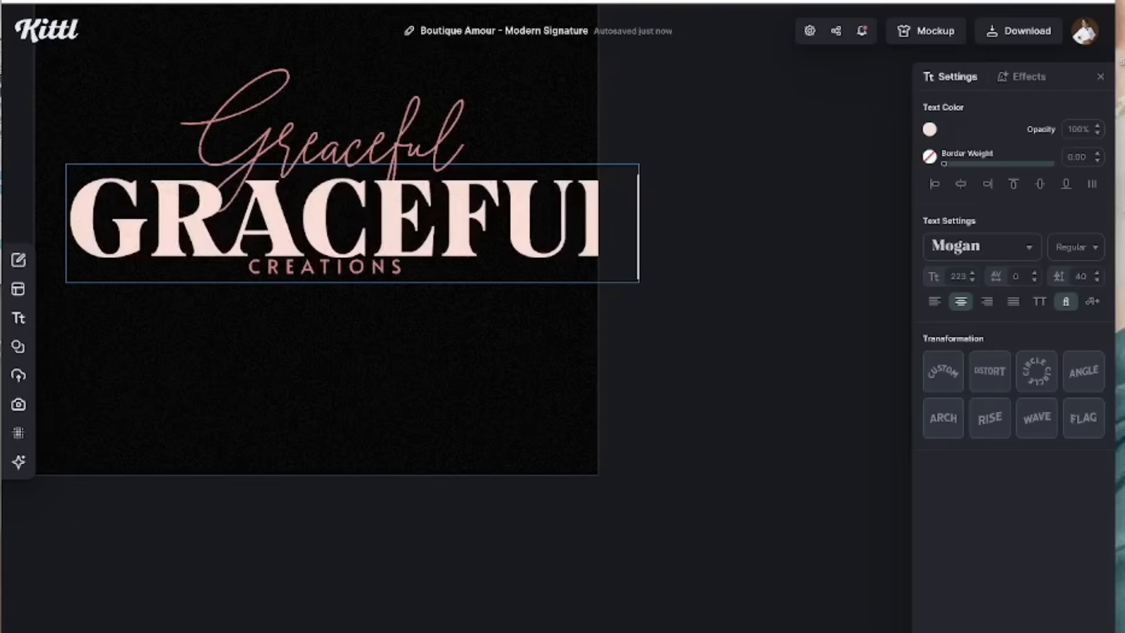
{"action": "scroll", "coordinate": [549, 215], "scroll_direction": "down", "scroll_amount": 1}
{"action": "left_click", "coordinate": [622, 318]}
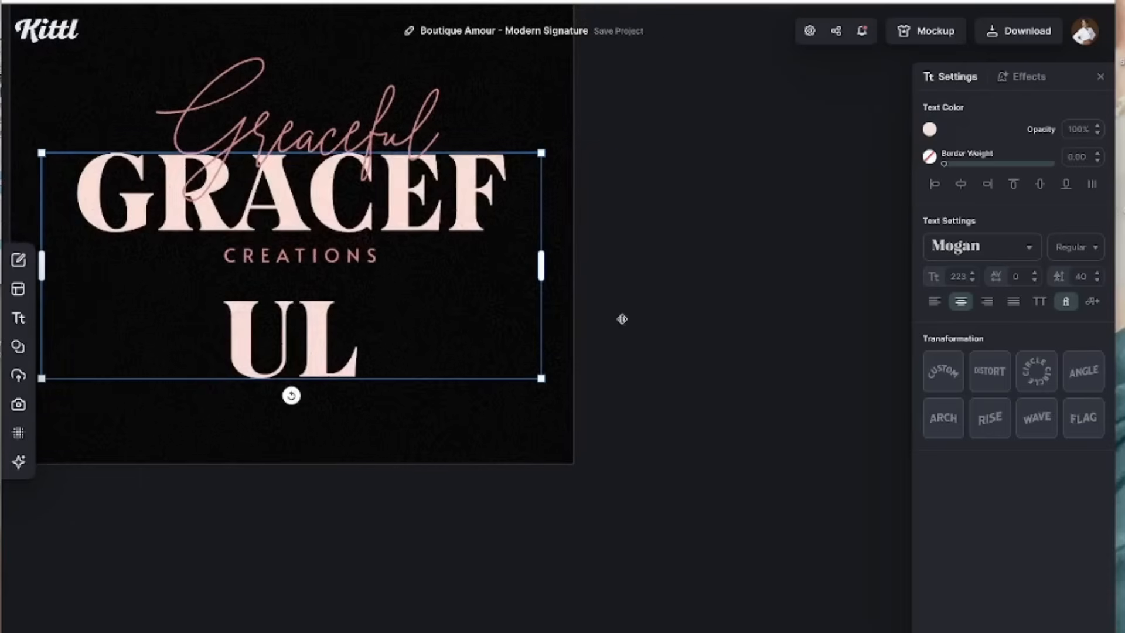
- Widen the "GRACEFUL" text box so the word stays on one line, and scale the text down to fit the artboard
{"action": "left_click_drag", "start_coordinate": [543, 266], "coordinate": [616, 268]}
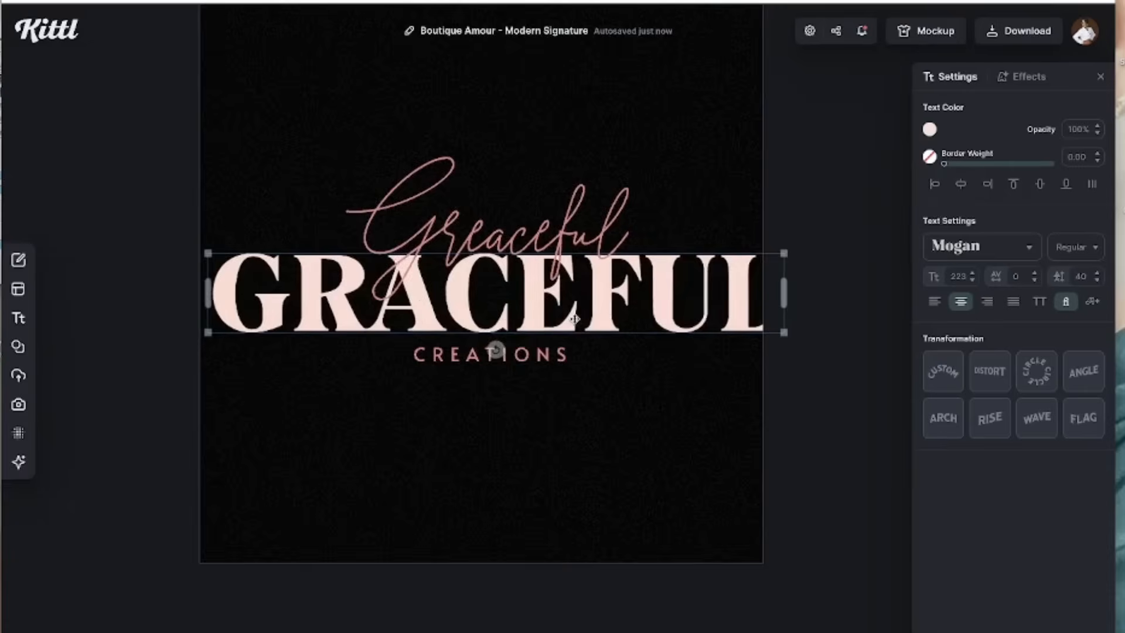
{"action": "left_click_drag", "start_coordinate": [569, 318], "coordinate": [570, 319]}
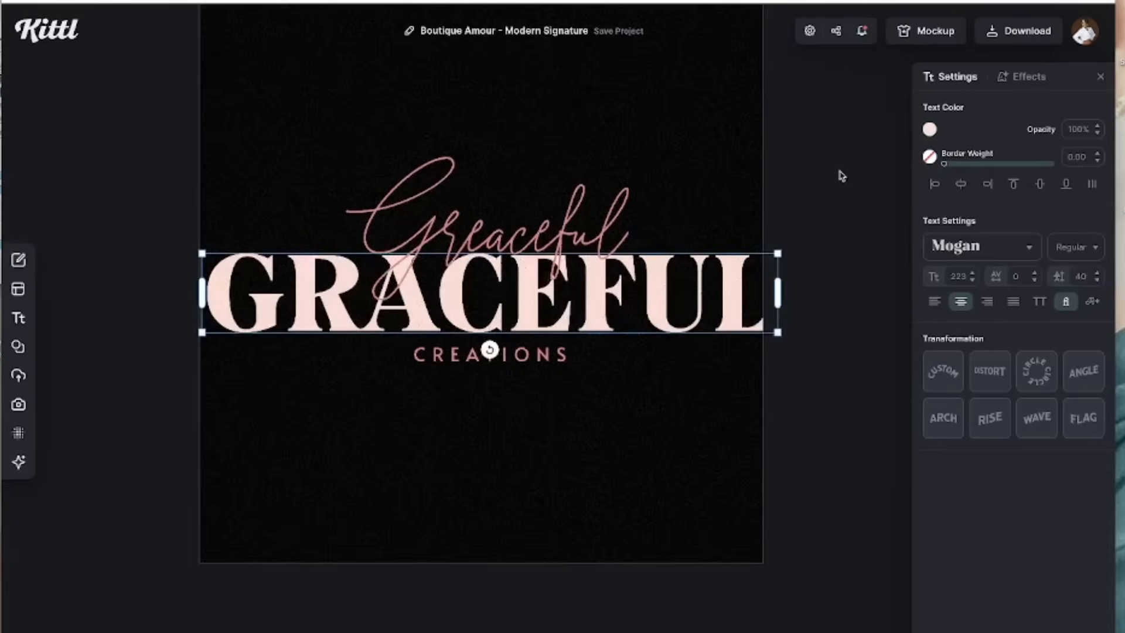
{"action": "left_click_drag", "start_coordinate": [778, 333], "coordinate": [684, 319]}
- Replace the script word "Greaceful" with the brand owner's first name in possessive form and reposition it above "GRACEFUL"
{"action": "left_click", "coordinate": [582, 230]}
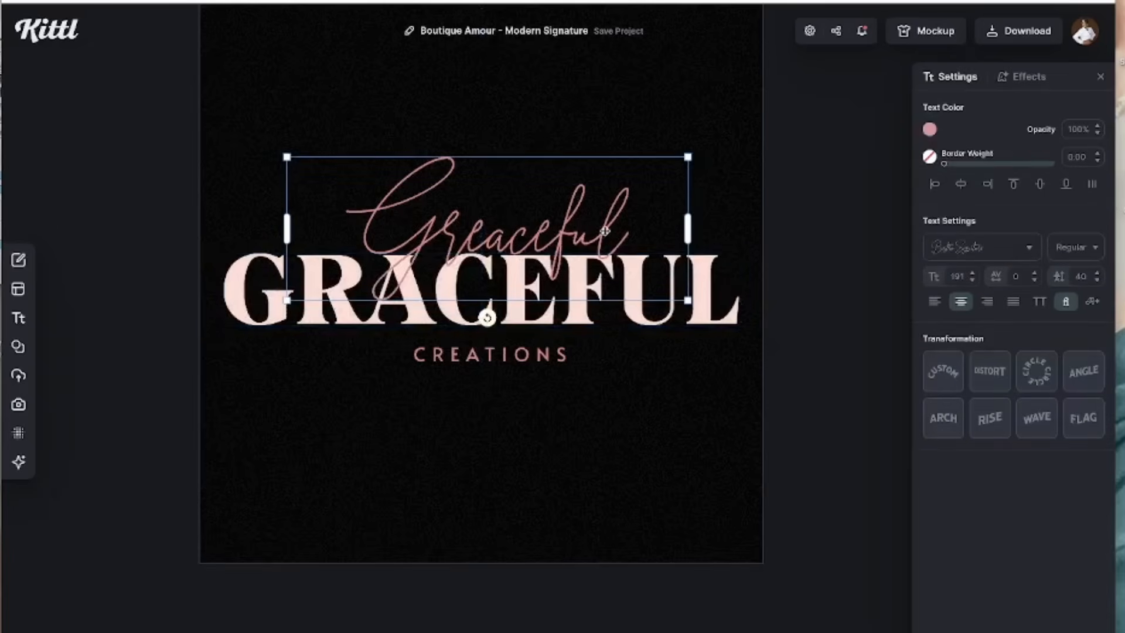
{"action": "left_click", "coordinate": [608, 230]}
{"action": "key", "text": "BackSpace"}
{"action": "key", "text": "BackSpace"}
{"action": "key", "text": "BackSpace"}
{"action": "key", "text": "BackSpace"}
{"action": "key", "text": "BackSpace"}
{"action": "key", "text": "BackSpace"}
{"action": "key", "text": "BackSpace"}
{"action": "key", "text": "BackSpace"}
{"action": "key", "text": "BackSpace"}
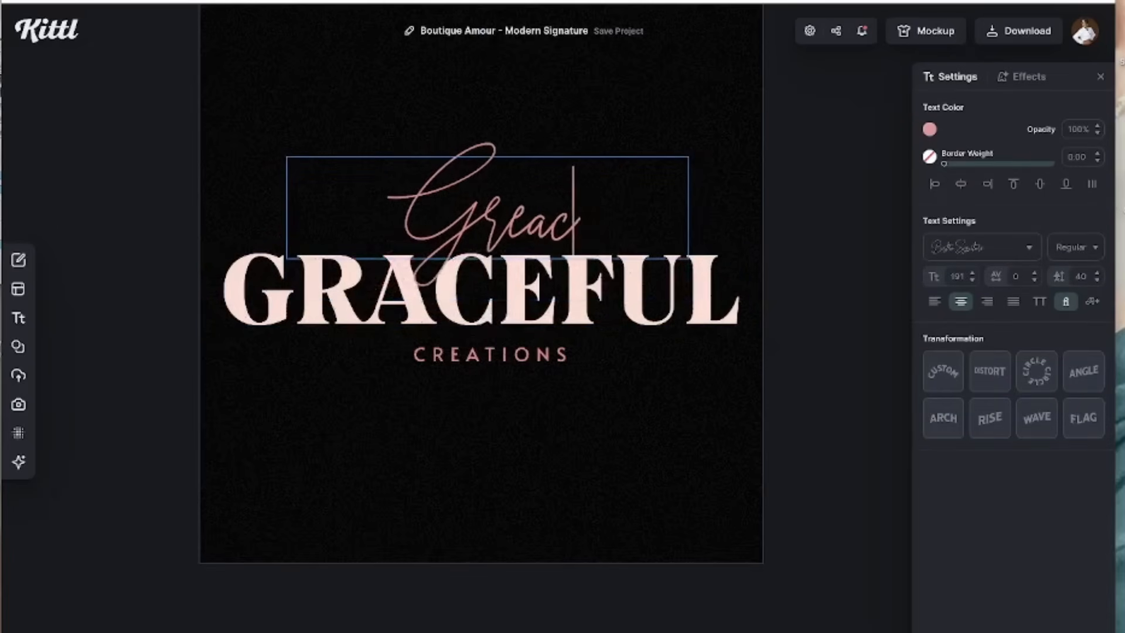
{"action": "type", "text": "Katr"}
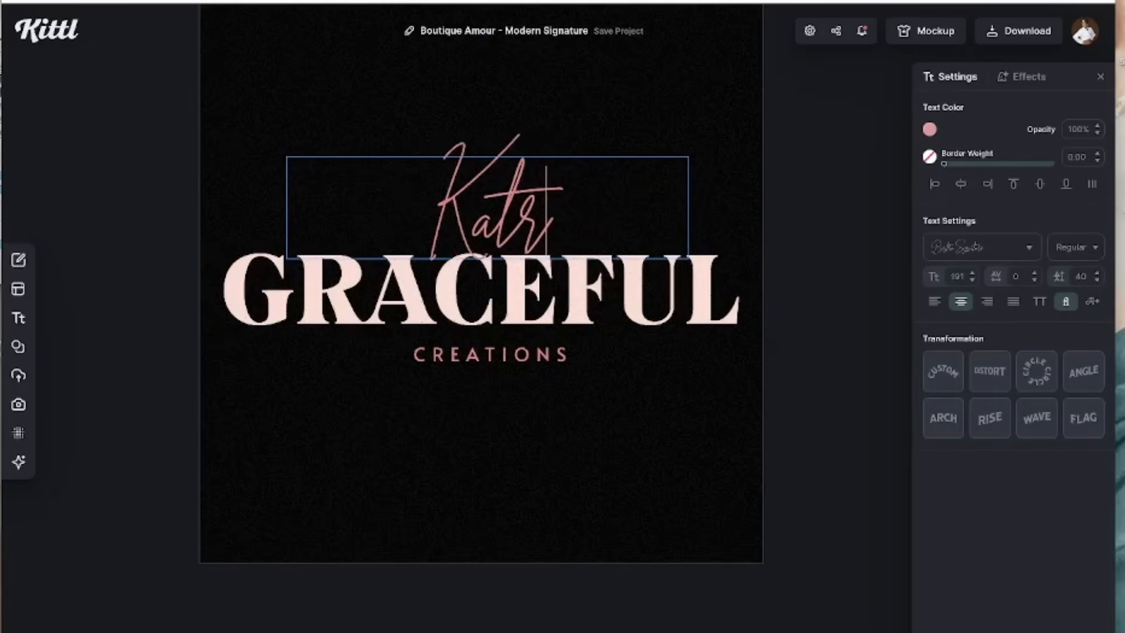
{"action": "type", "text": "ina's"}
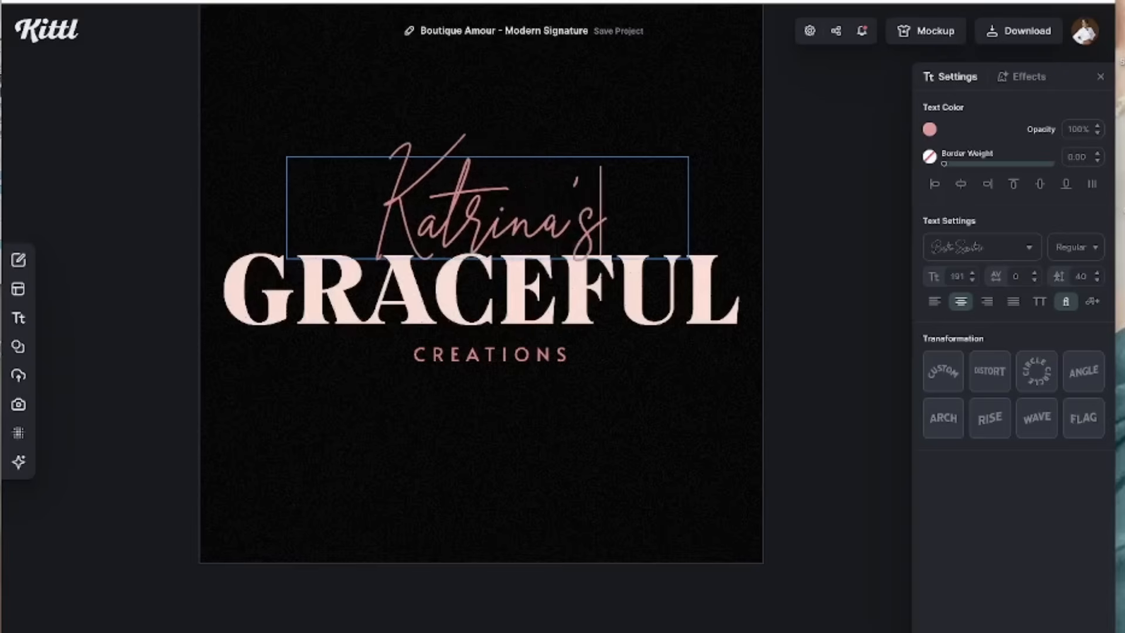
{"action": "key", "text": "Escape"}
{"action": "key", "text": "Escape"}
{"action": "left_click_drag", "start_coordinate": [466, 239], "coordinate": [468, 221]}
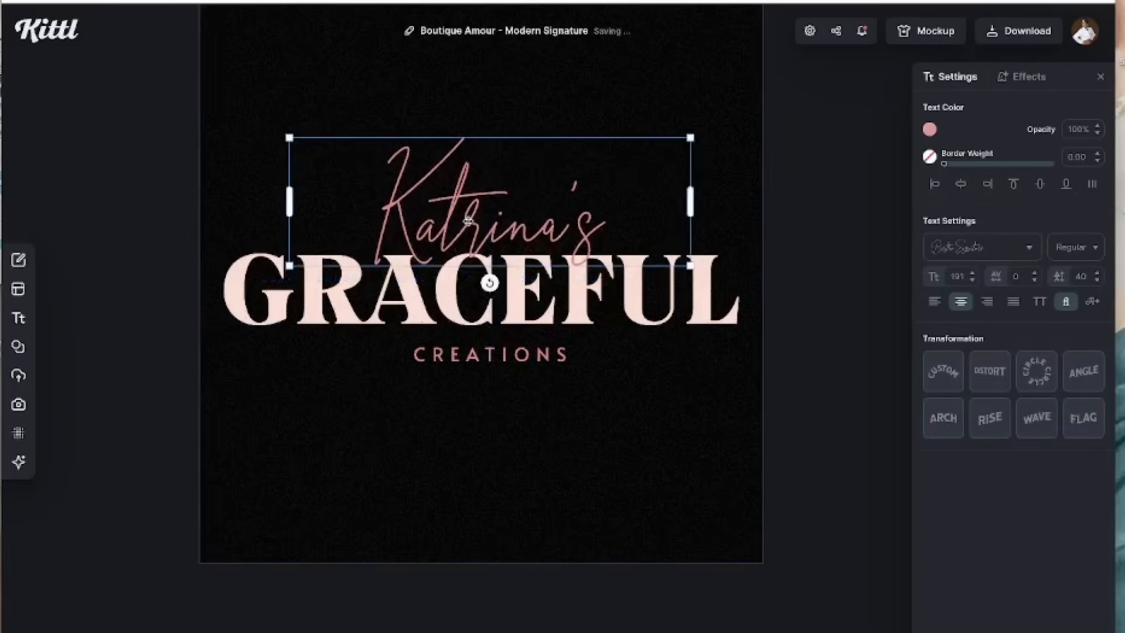
- Try the Carattere, Babylonica, Alex Brush and Ballet typefaces on the script name
{"action": "double_click", "coordinate": [529, 238]}
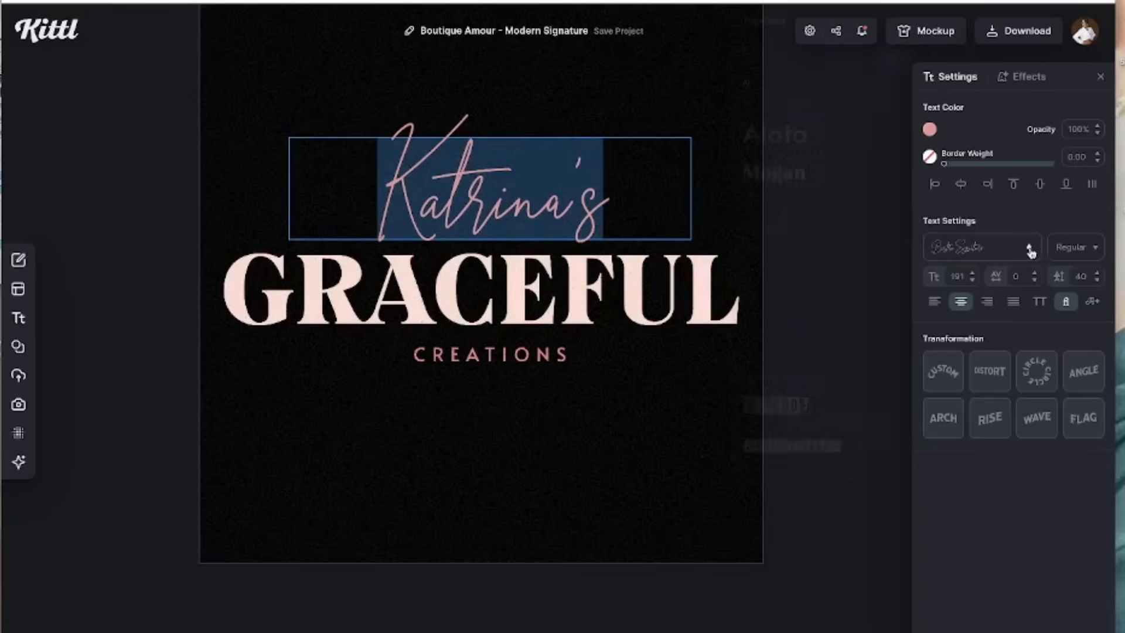
{"action": "left_click", "coordinate": [1030, 250]}
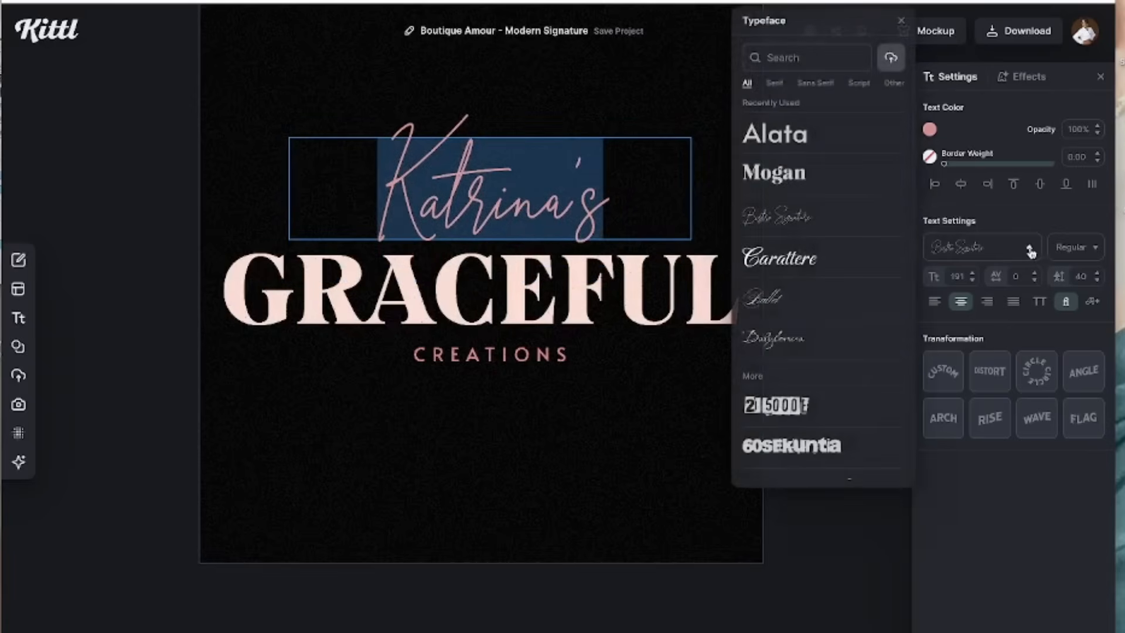
{"action": "left_click", "coordinate": [815, 263]}
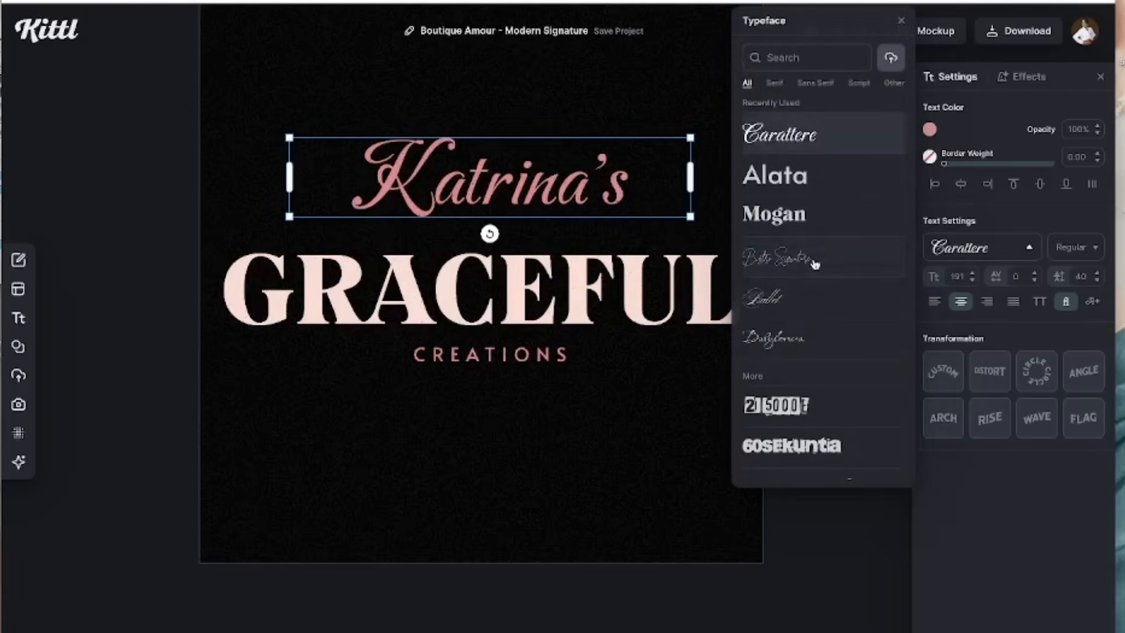
{"action": "left_click", "coordinate": [809, 340]}
{"action": "scroll", "coordinate": [807, 342], "scroll_direction": "down", "scroll_amount": 4}
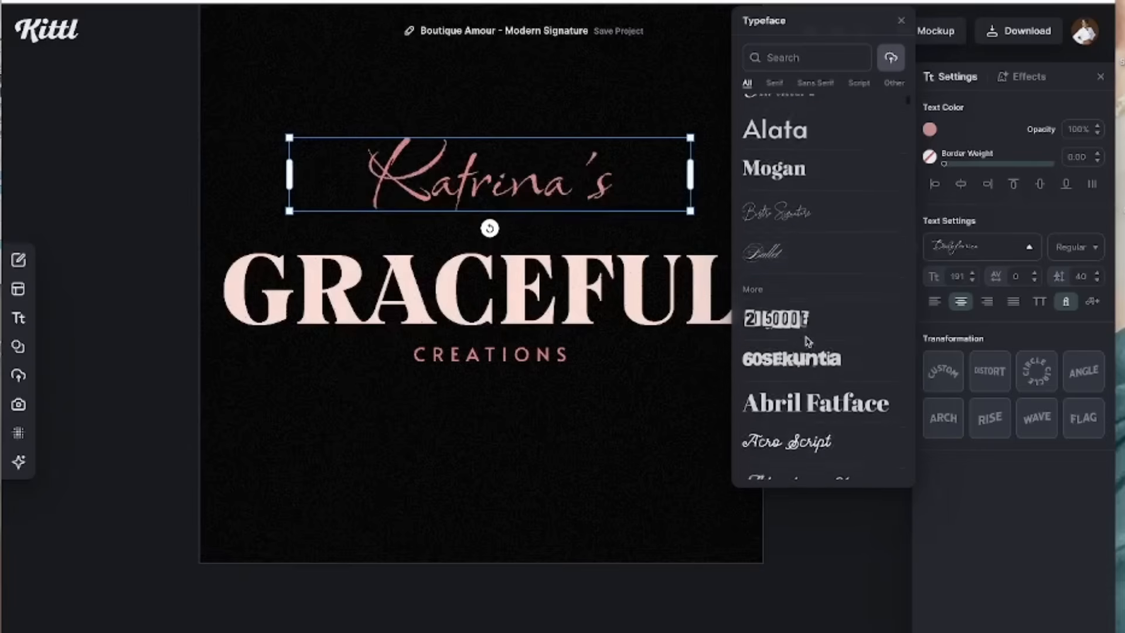
{"action": "scroll", "coordinate": [818, 371], "scroll_direction": "down", "scroll_amount": 4}
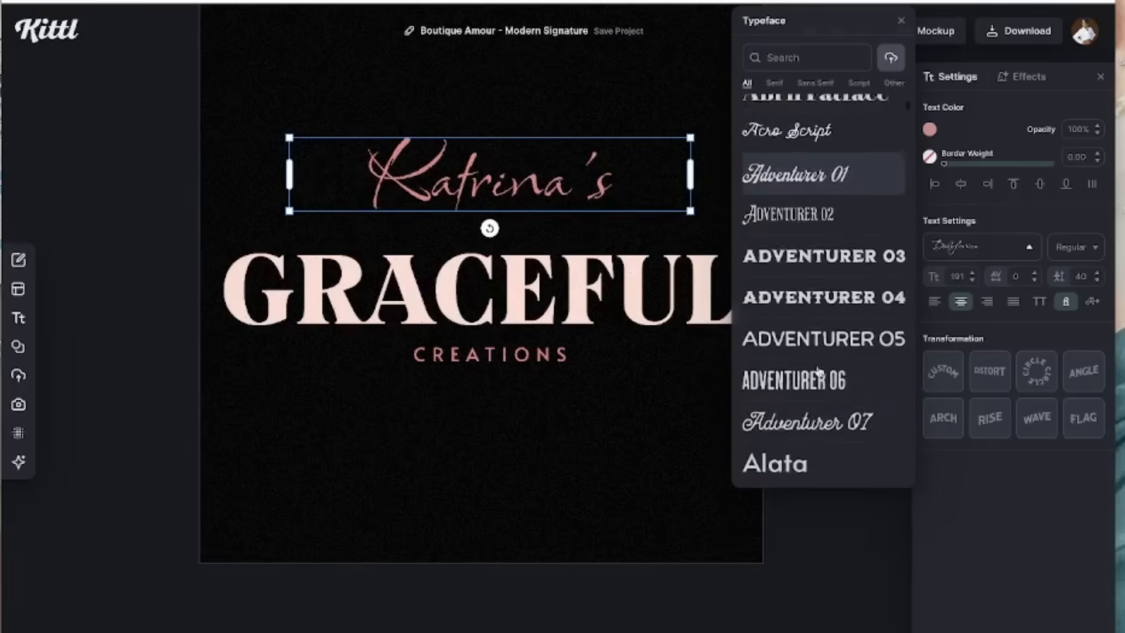
{"action": "left_click", "coordinate": [819, 370]}
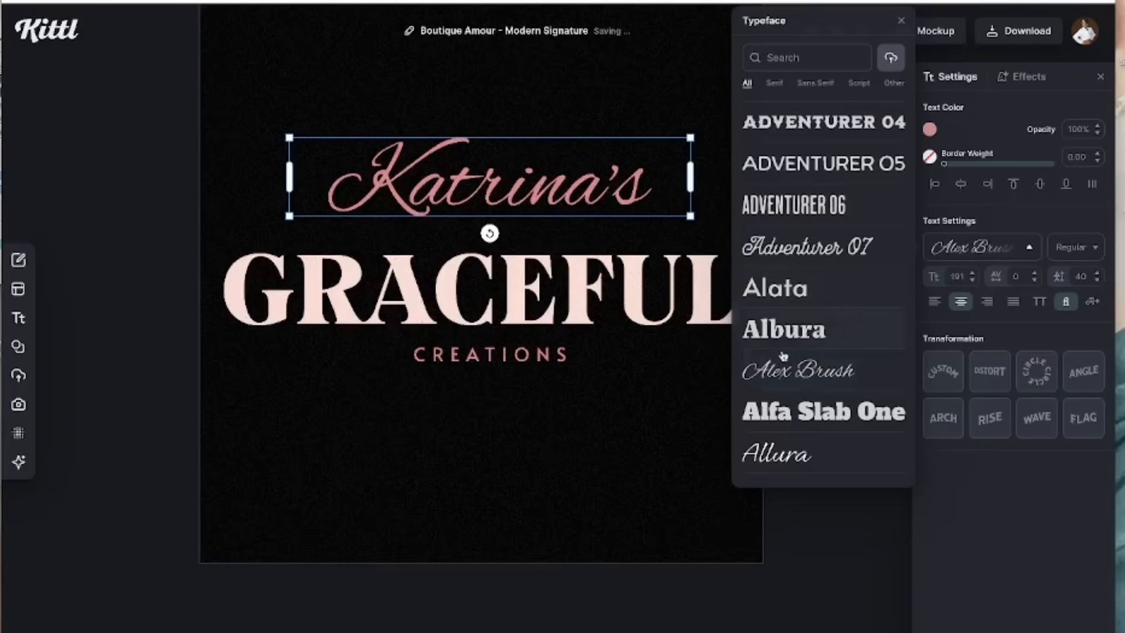
{"action": "scroll", "coordinate": [803, 399], "scroll_direction": "down", "scroll_amount": 6}
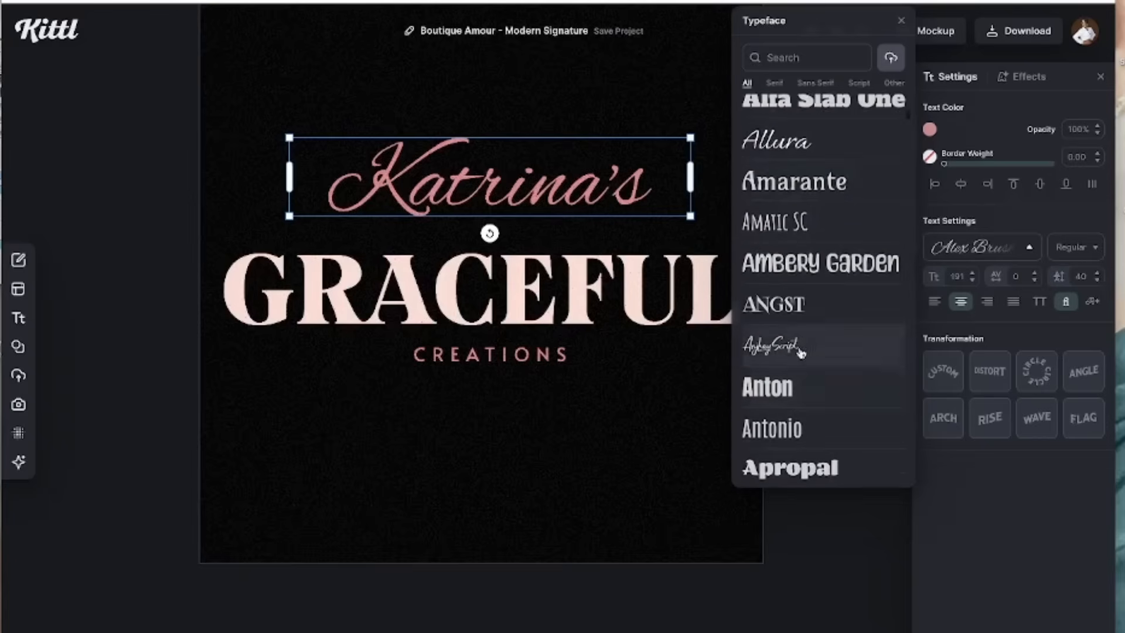
{"action": "left_click", "coordinate": [800, 349]}
{"action": "left_click", "coordinate": [781, 319]}
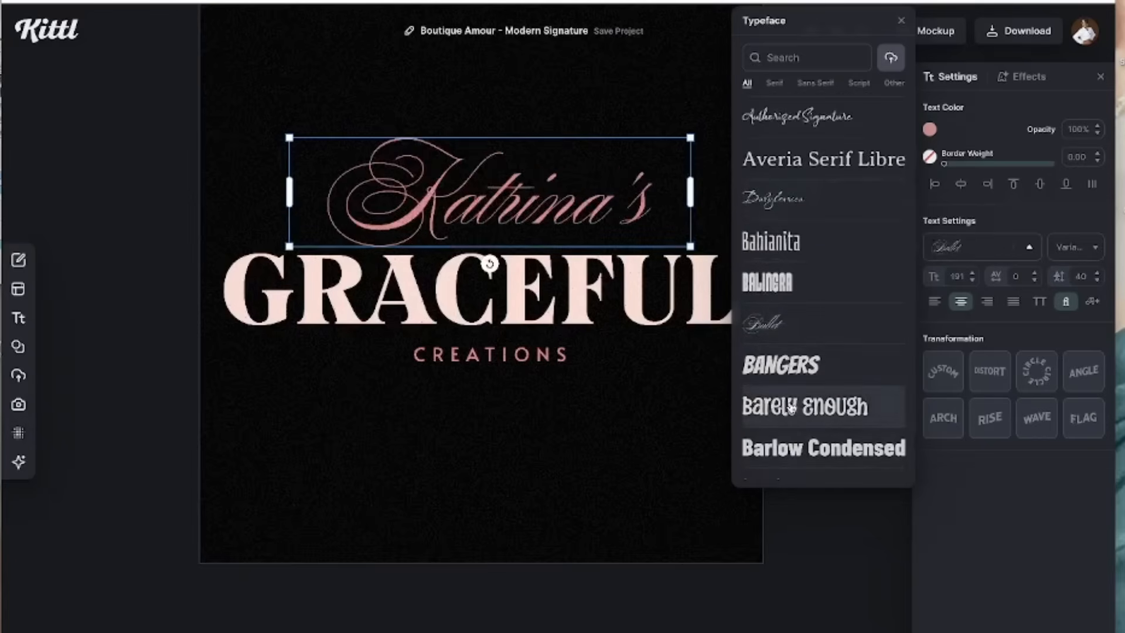
- Set the script name's typeface to Mea Culpa and move the name down to slightly overlap the top of "GRACEFUL"
{"action": "scroll", "coordinate": [791, 406], "scroll_direction": "down", "scroll_amount": 10}
{"action": "scroll", "coordinate": [791, 407], "scroll_direction": "down", "scroll_amount": 5}
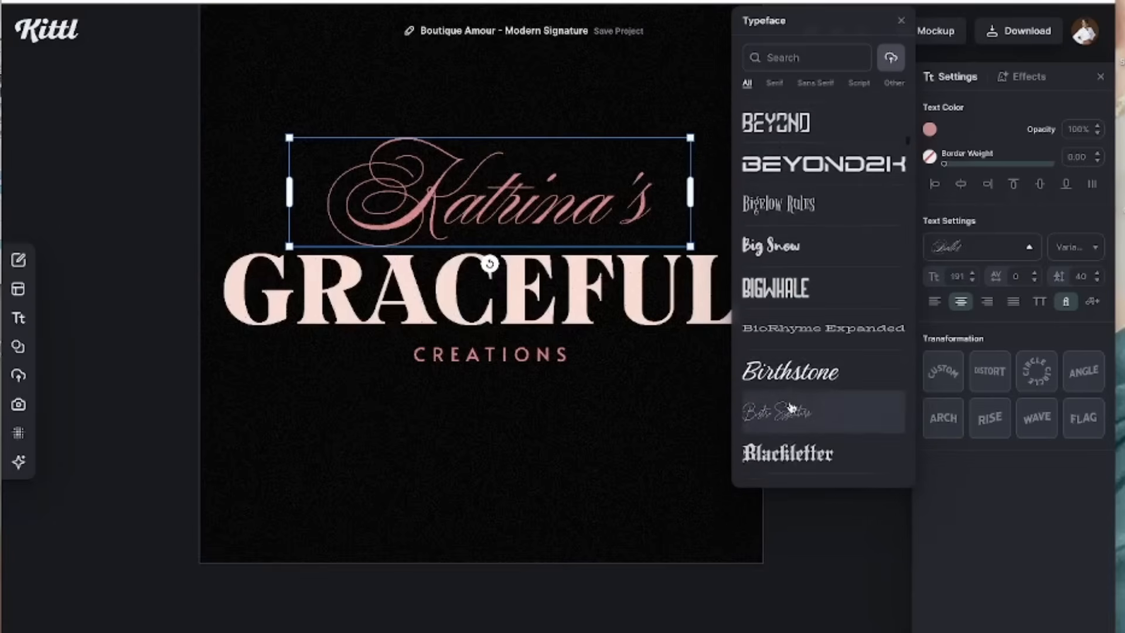
{"action": "scroll", "coordinate": [790, 409], "scroll_direction": "down", "scroll_amount": 1}
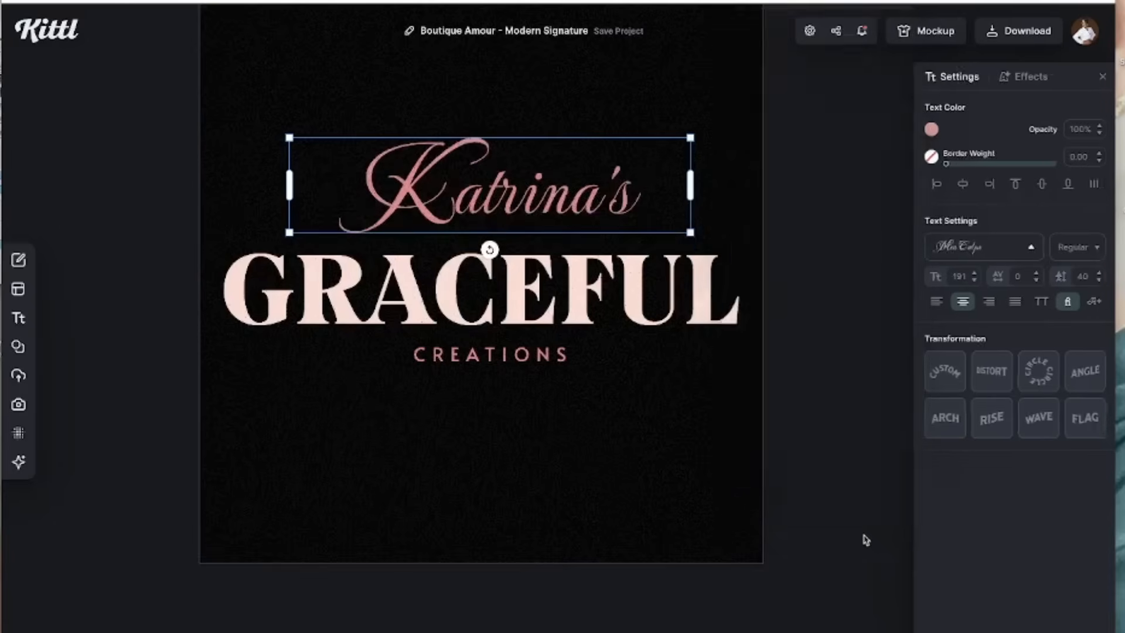
{"action": "left_click", "coordinate": [863, 540]}
{"action": "left_click_drag", "start_coordinate": [505, 202], "coordinate": [497, 235]}
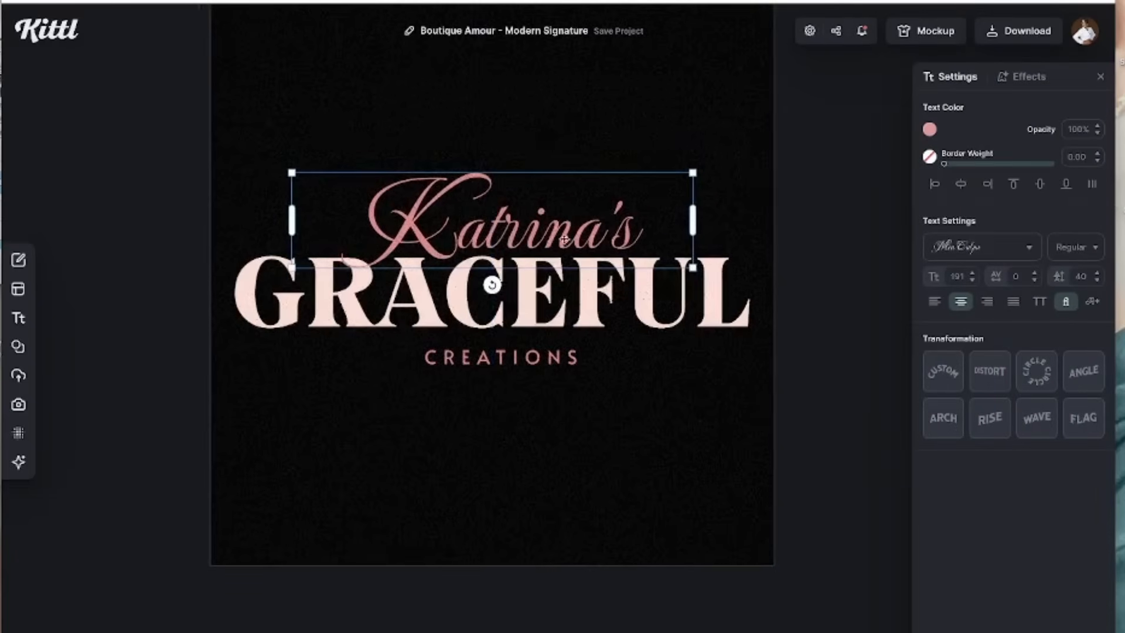
- Change the script name's text colour from pink to a dark gold
{"action": "double_click", "coordinate": [584, 237]}
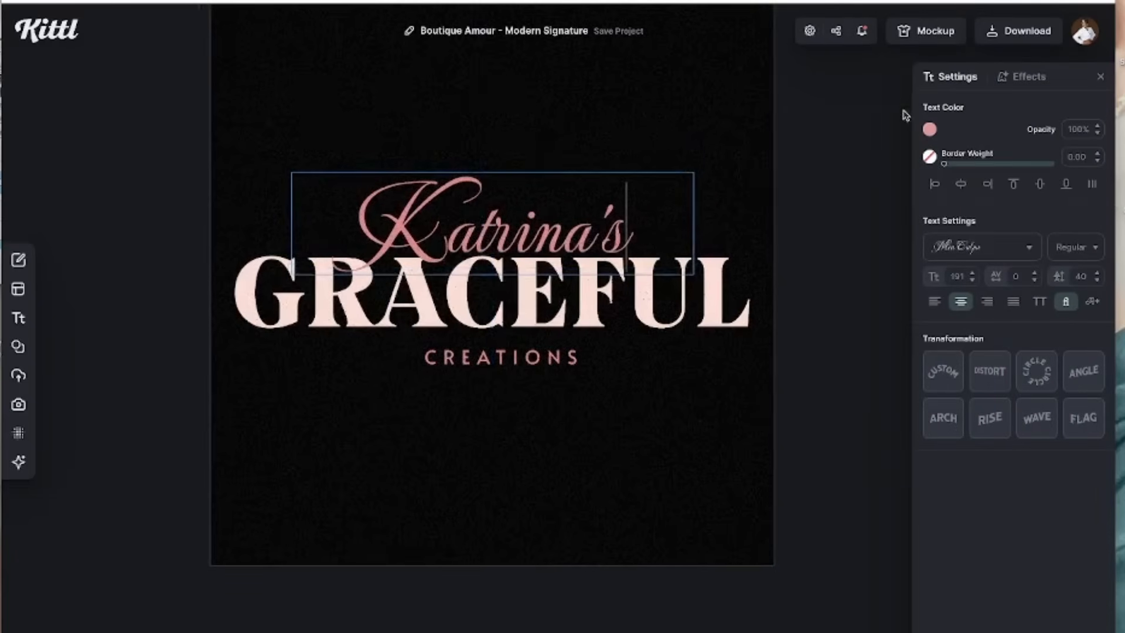
{"action": "left_click", "coordinate": [930, 130]}
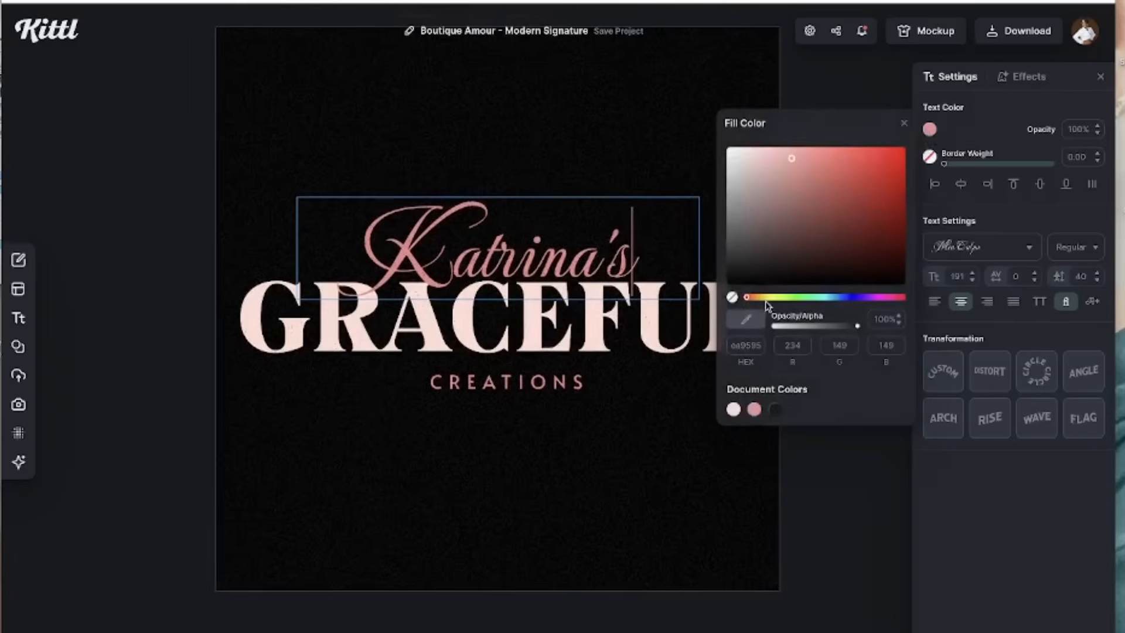
{"action": "left_click", "coordinate": [775, 298]}
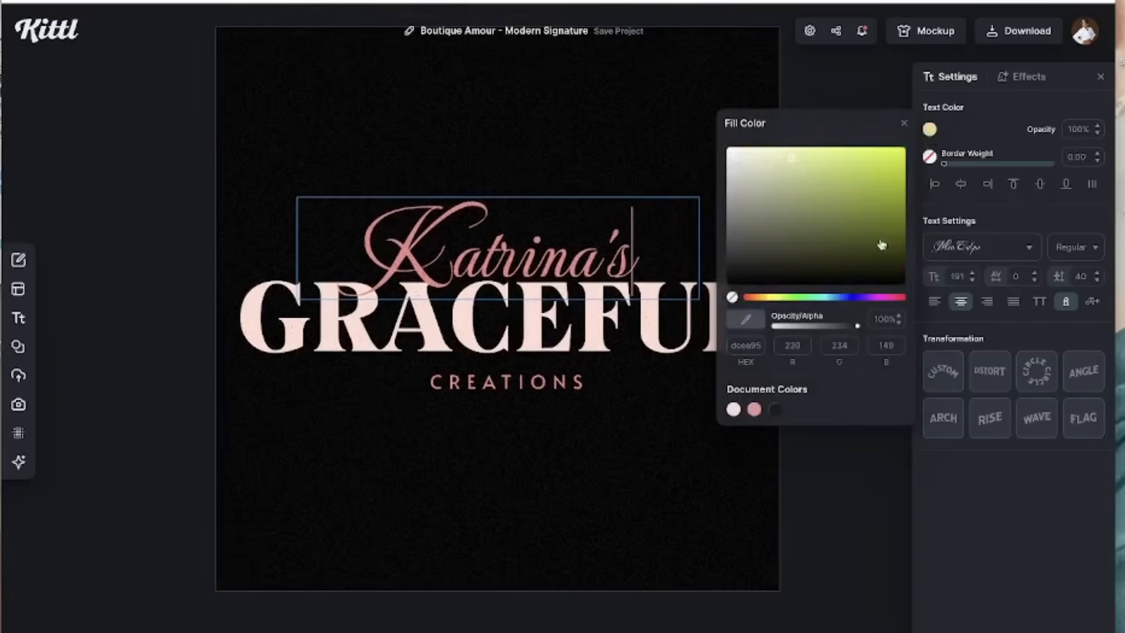
{"action": "left_click", "coordinate": [763, 300]}
{"action": "left_click", "coordinate": [892, 192]}
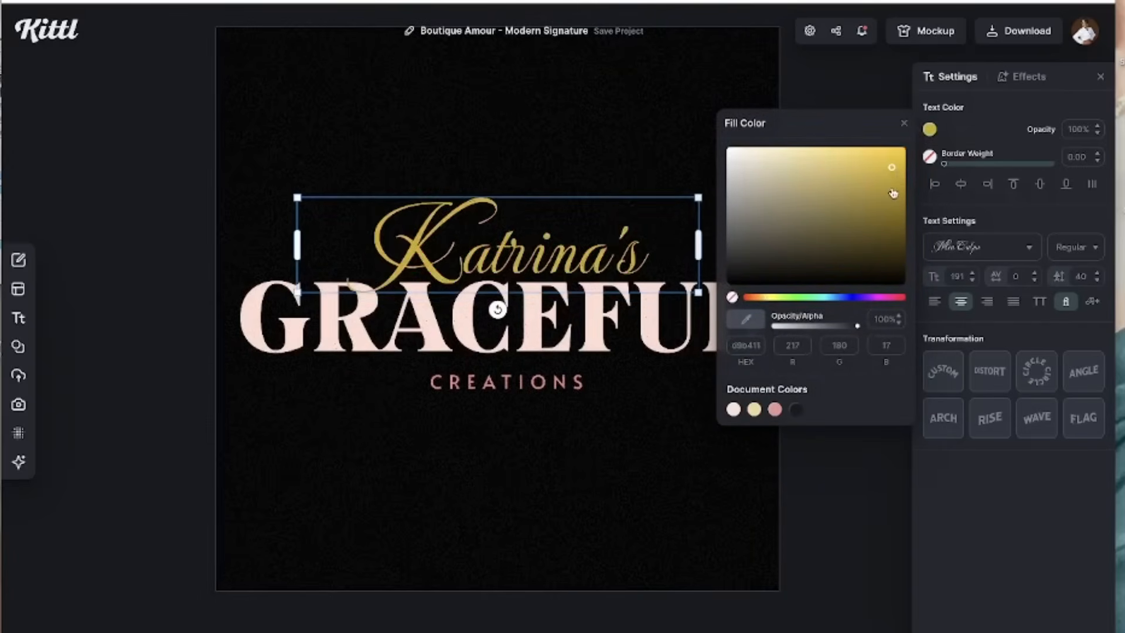
{"action": "left_click", "coordinate": [842, 466]}
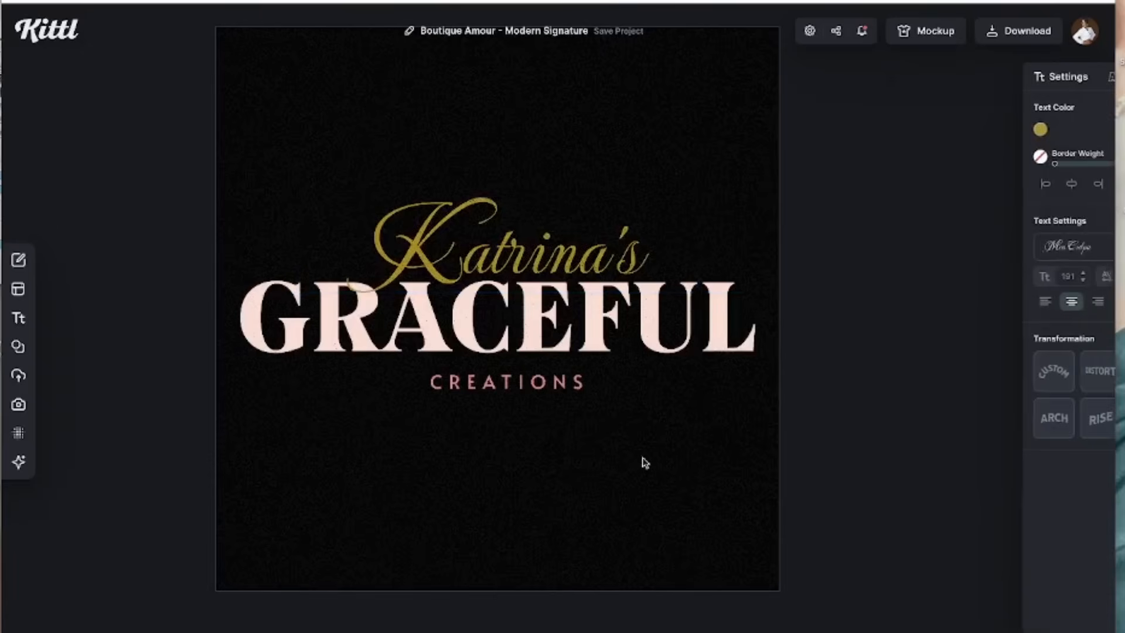
- Recolour "CREATIONS" with the gold from the document colours
{"action": "left_click", "coordinate": [543, 381]}
{"action": "left_click", "coordinate": [930, 130]}
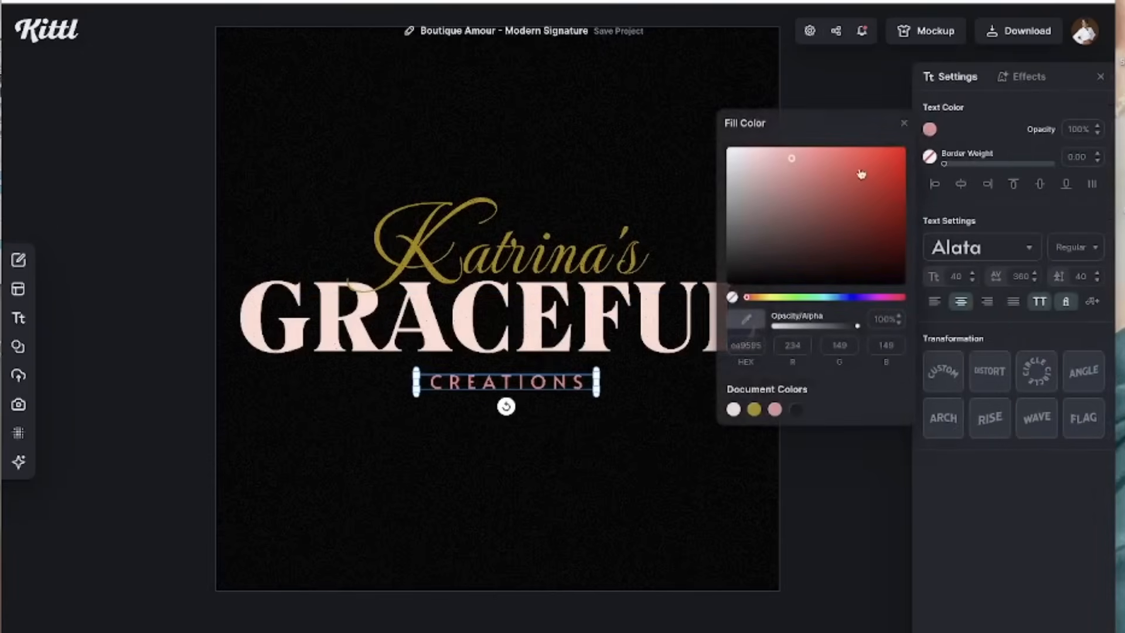
{"action": "left_click", "coordinate": [755, 409]}
{"action": "left_click", "coordinate": [849, 502]}
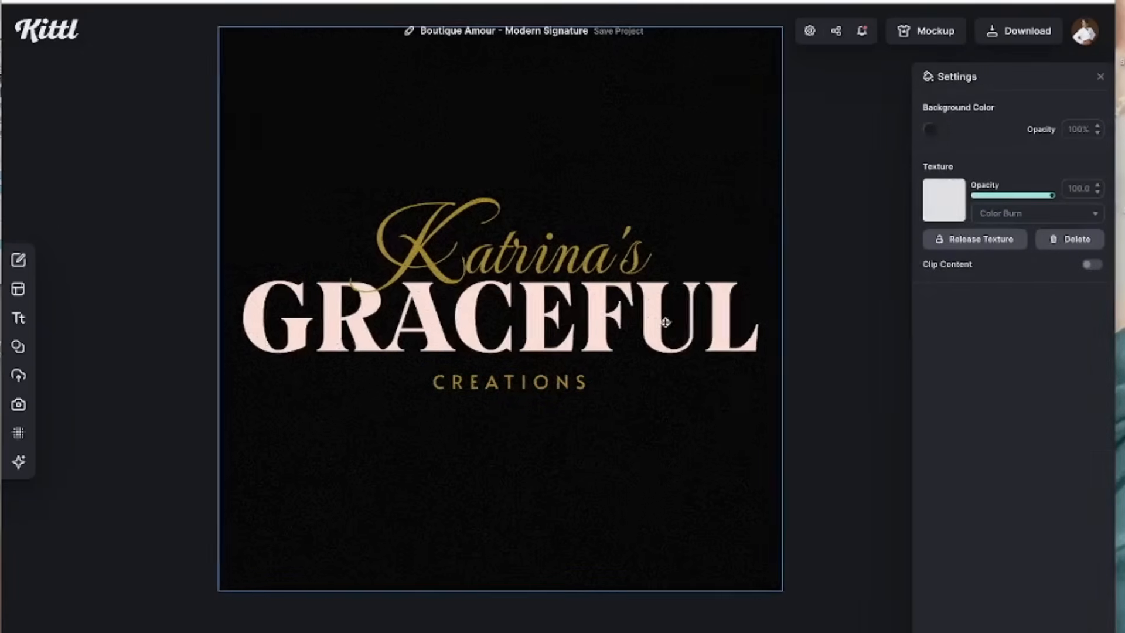
- Move "CREATIONS" up close beneath "GRACEFUL", enlarge it to size 52 and centre it under the word
{"action": "left_click", "coordinate": [666, 327]}
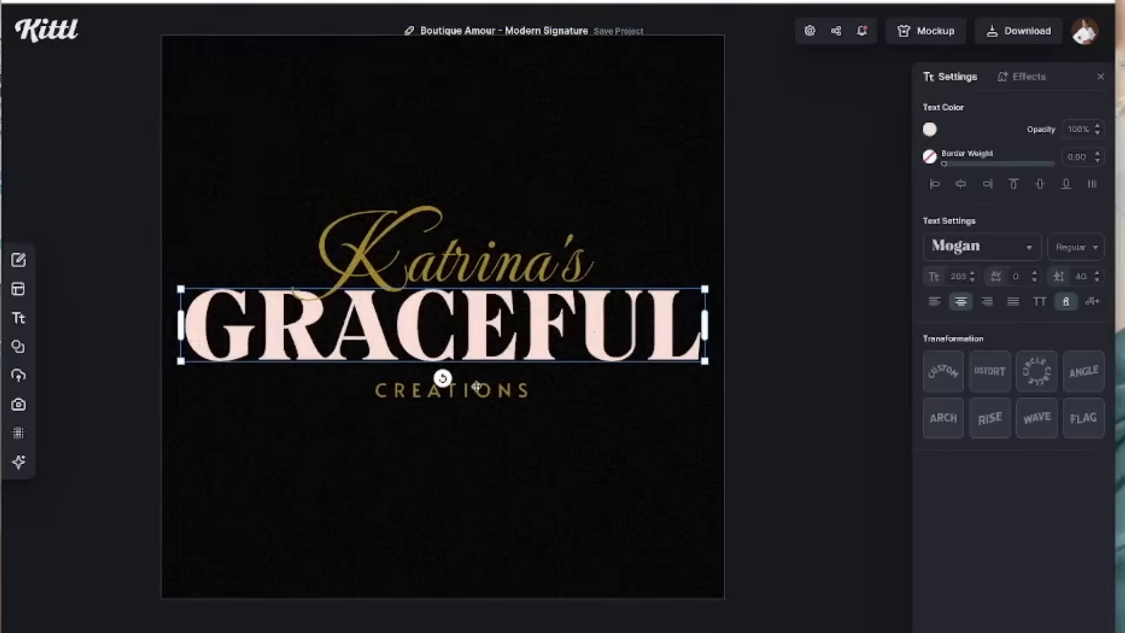
{"action": "left_click_drag", "start_coordinate": [465, 392], "coordinate": [461, 370]}
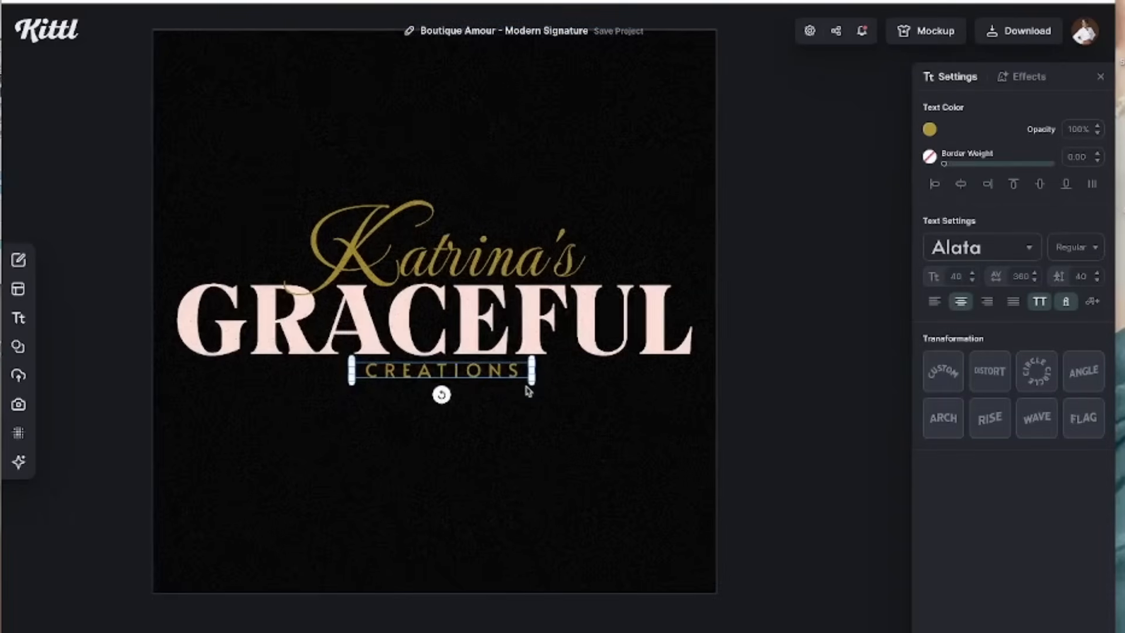
{"action": "left_click_drag", "start_coordinate": [533, 380], "coordinate": [558, 404]}
{"action": "left_click_drag", "start_coordinate": [520, 371], "coordinate": [487, 371]}
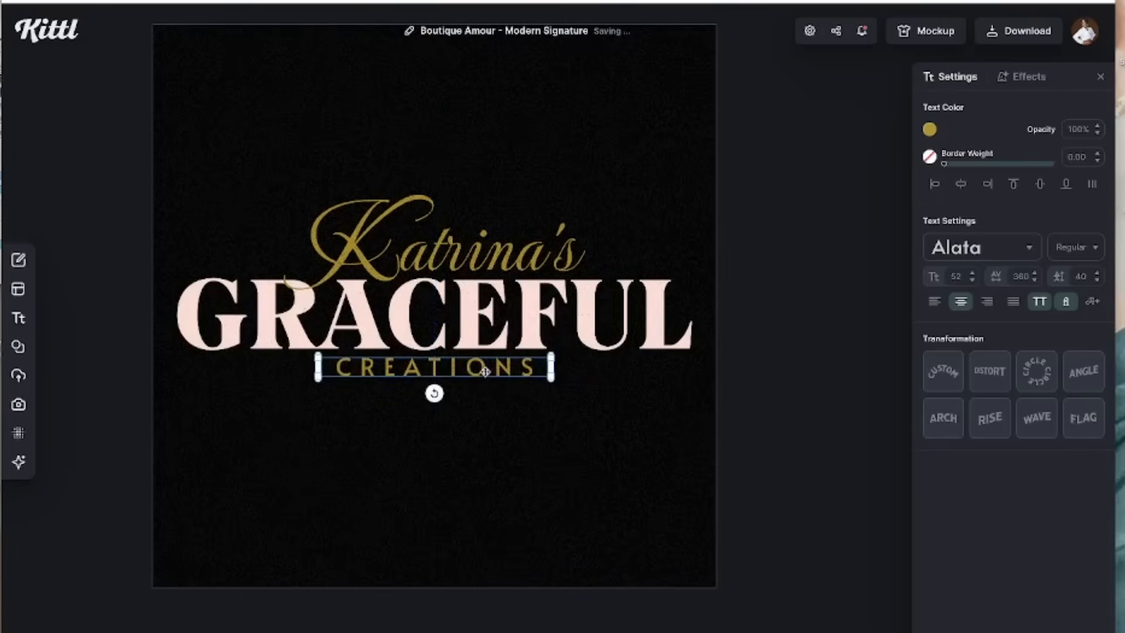
{"action": "left_click", "coordinate": [546, 440]}
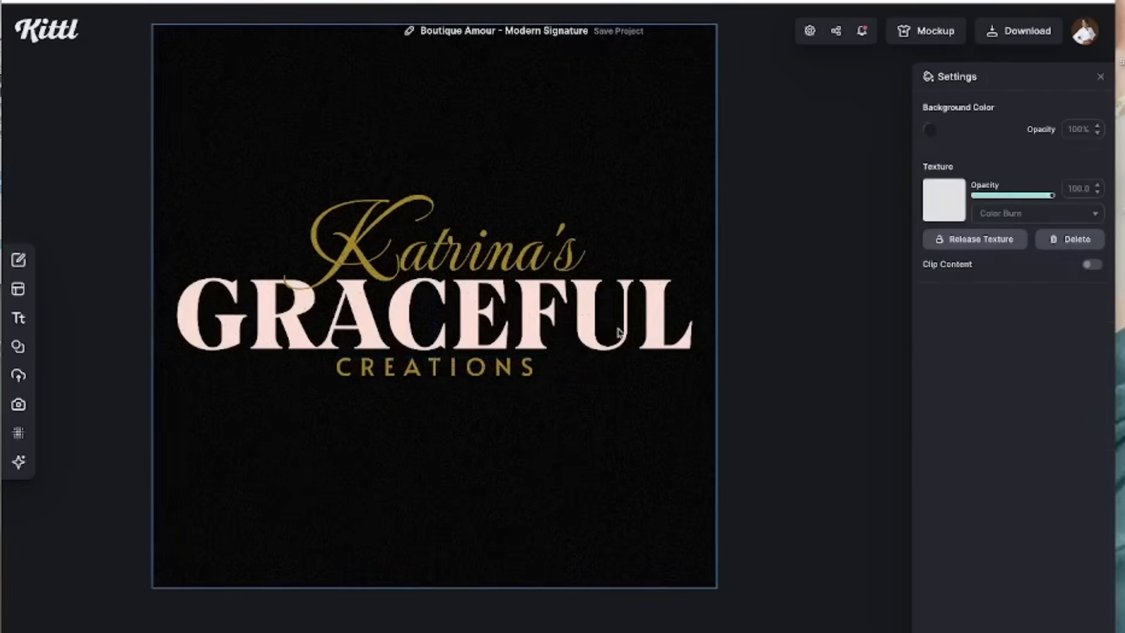
- Try the Block Shadow shading effect on "GRACEFUL"
{"action": "left_click", "coordinate": [654, 329]}
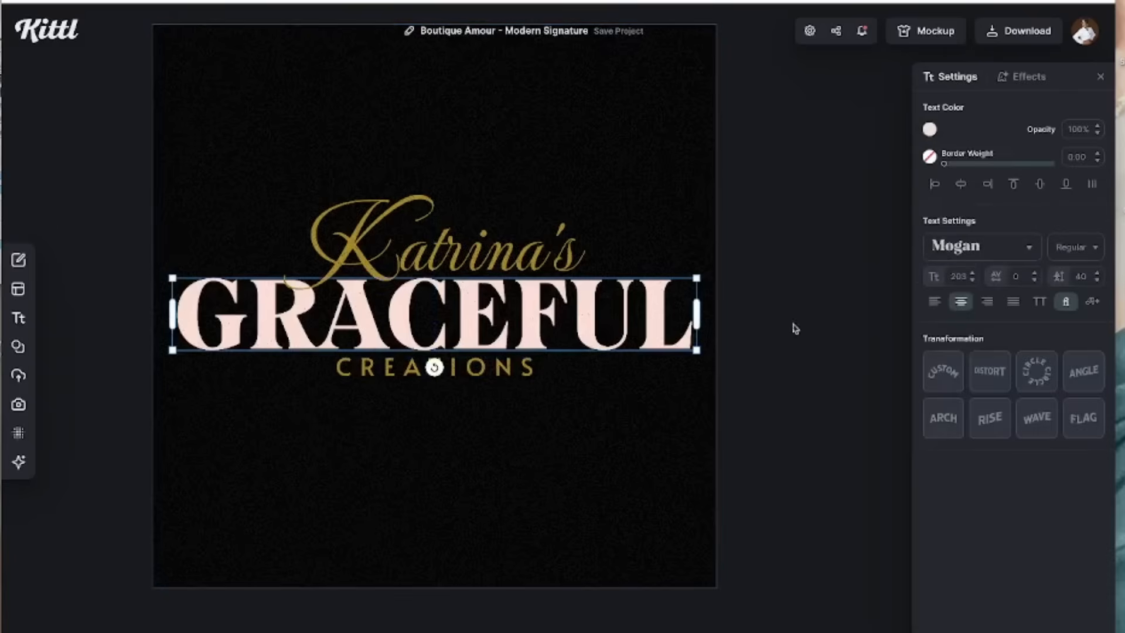
{"action": "left_click", "coordinate": [1030, 84]}
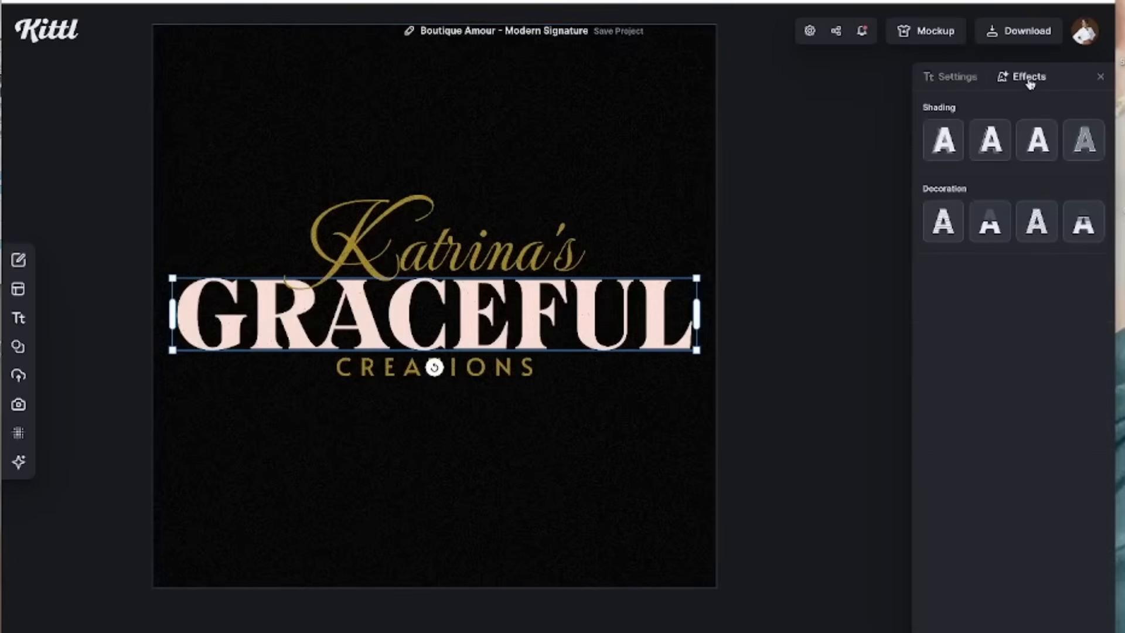
{"action": "left_click", "coordinate": [1037, 153]}
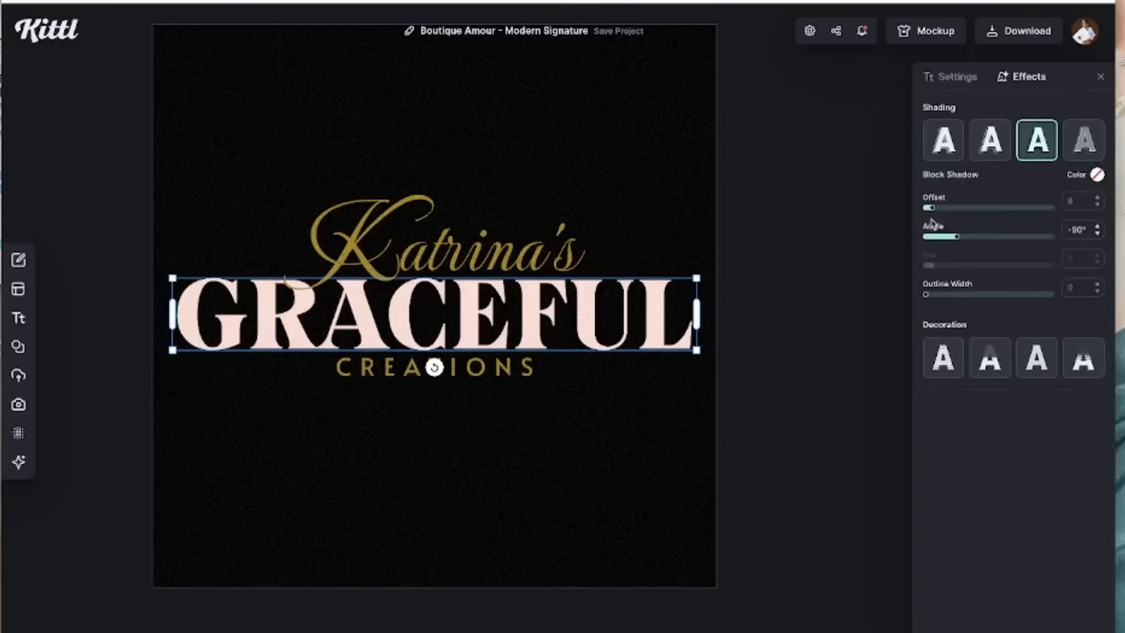
{"action": "left_click", "coordinate": [661, 169]}
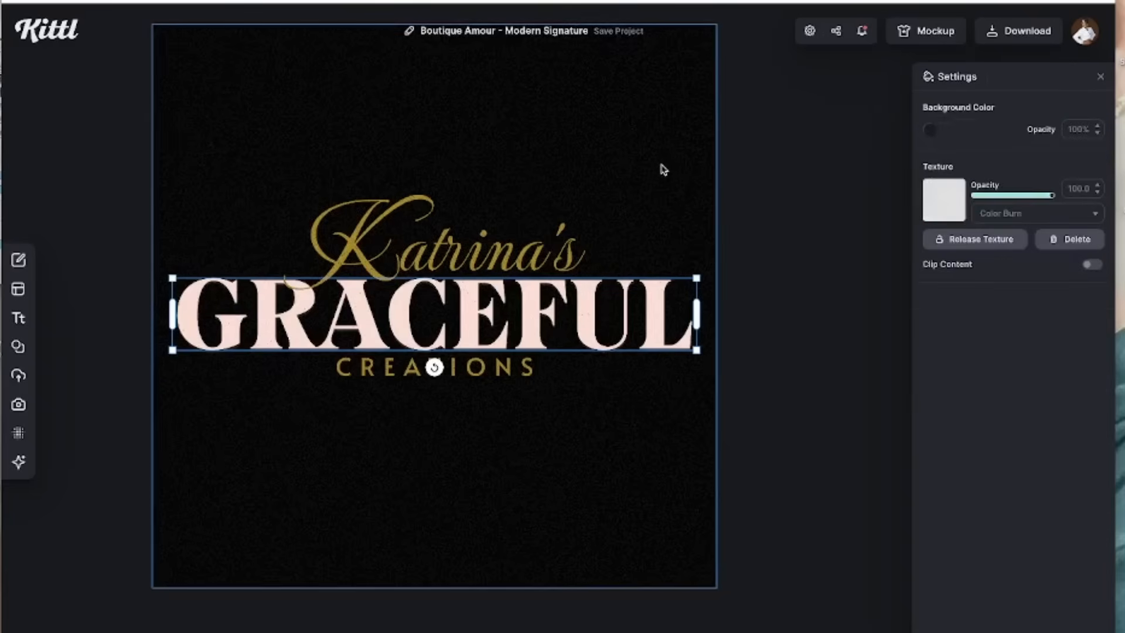
- Lighten the artboard's background colour to light grey (b1adad)
{"action": "left_click", "coordinate": [932, 130]}
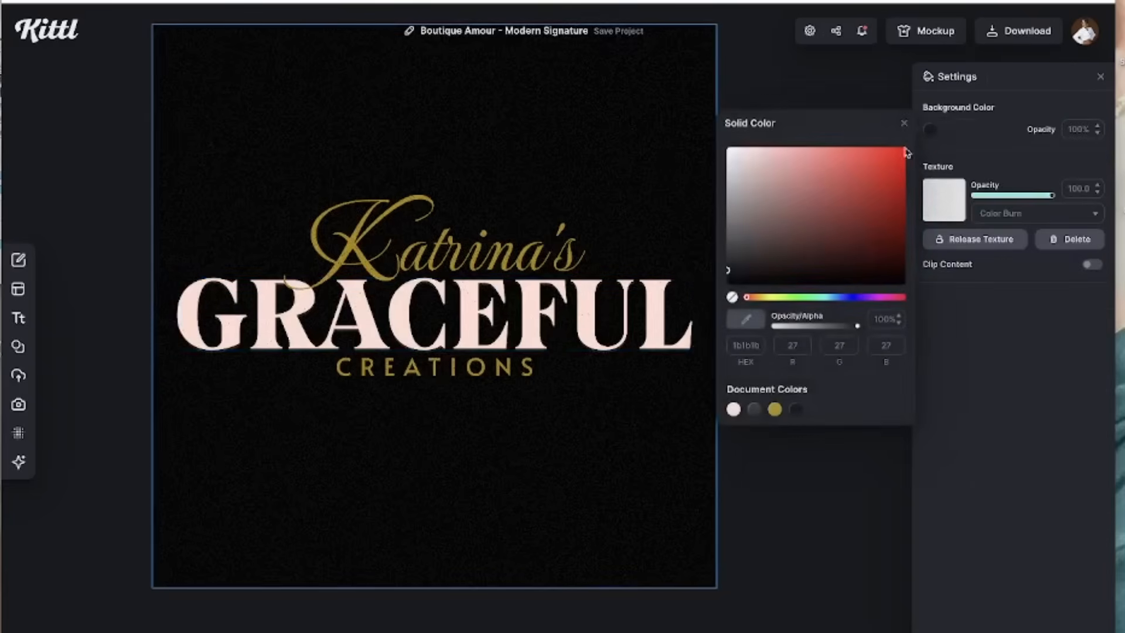
{"action": "left_click_drag", "start_coordinate": [738, 270], "coordinate": [733, 225]}
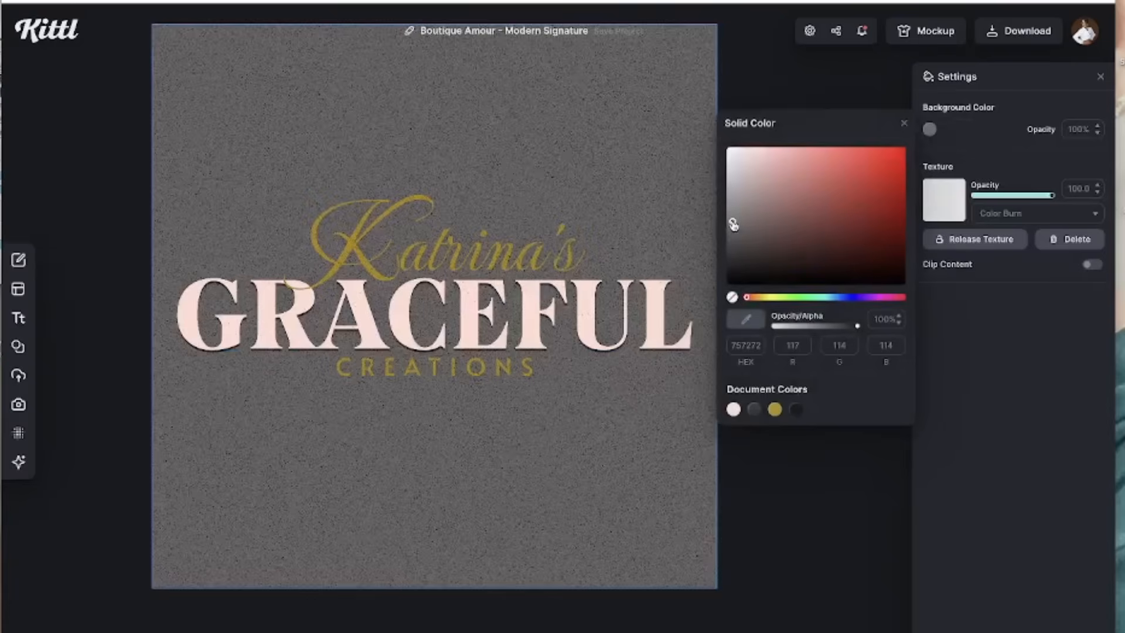
{"action": "left_click", "coordinate": [731, 190]}
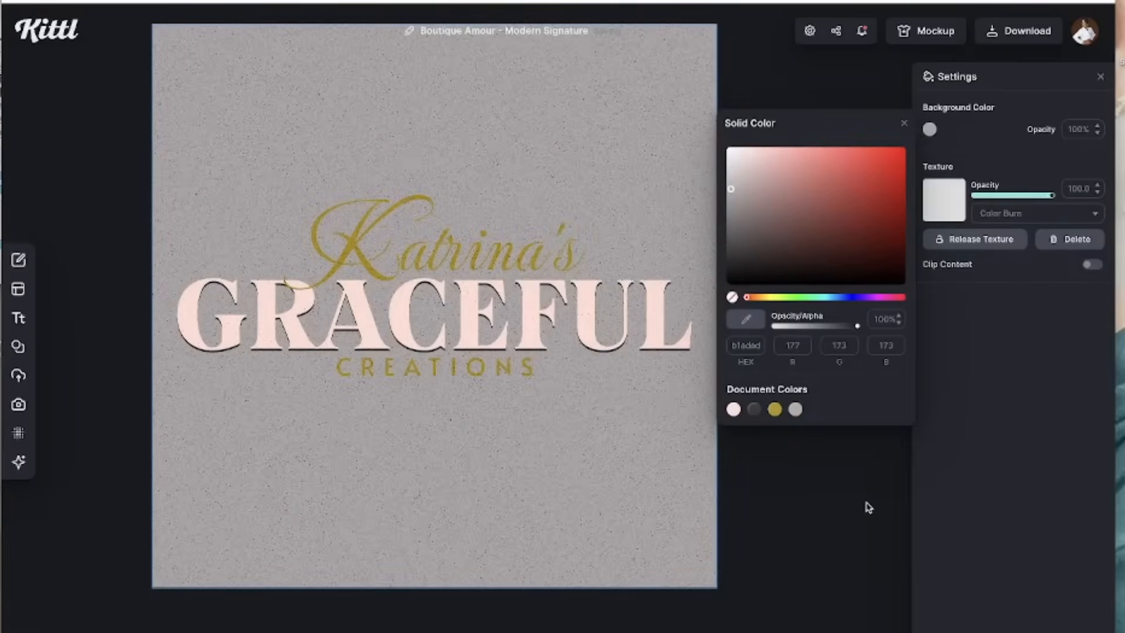
{"action": "left_click", "coordinate": [842, 505]}
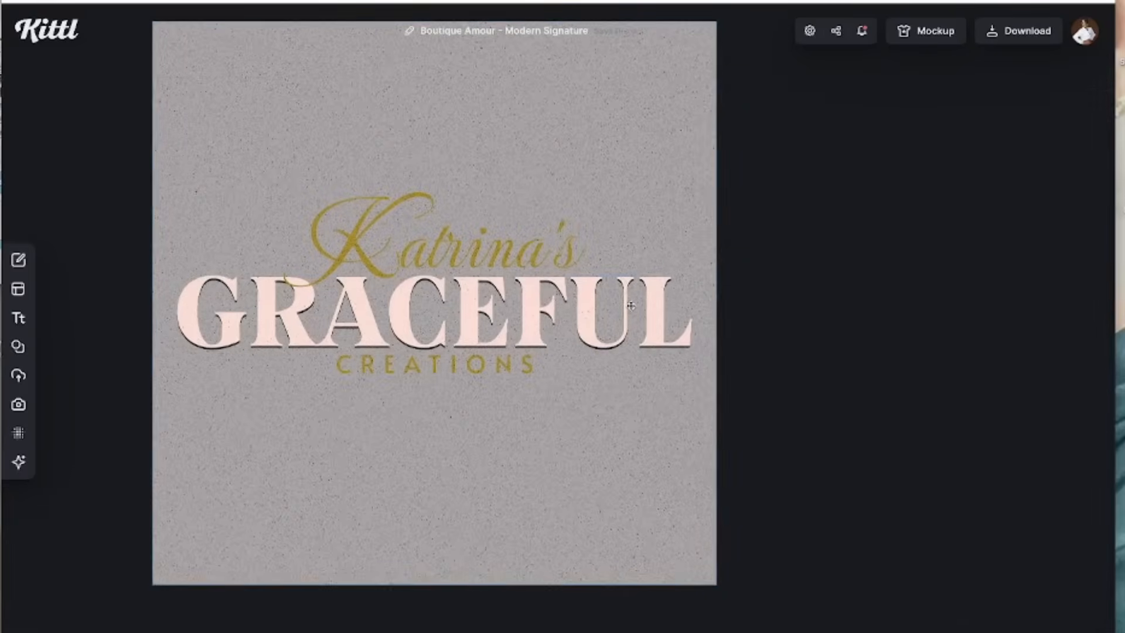
- Apply a Block Shadow to "GRACEFUL" in near-black with an offset of 2
{"action": "left_click", "coordinate": [631, 305]}
{"action": "left_click", "coordinate": [1029, 77]}
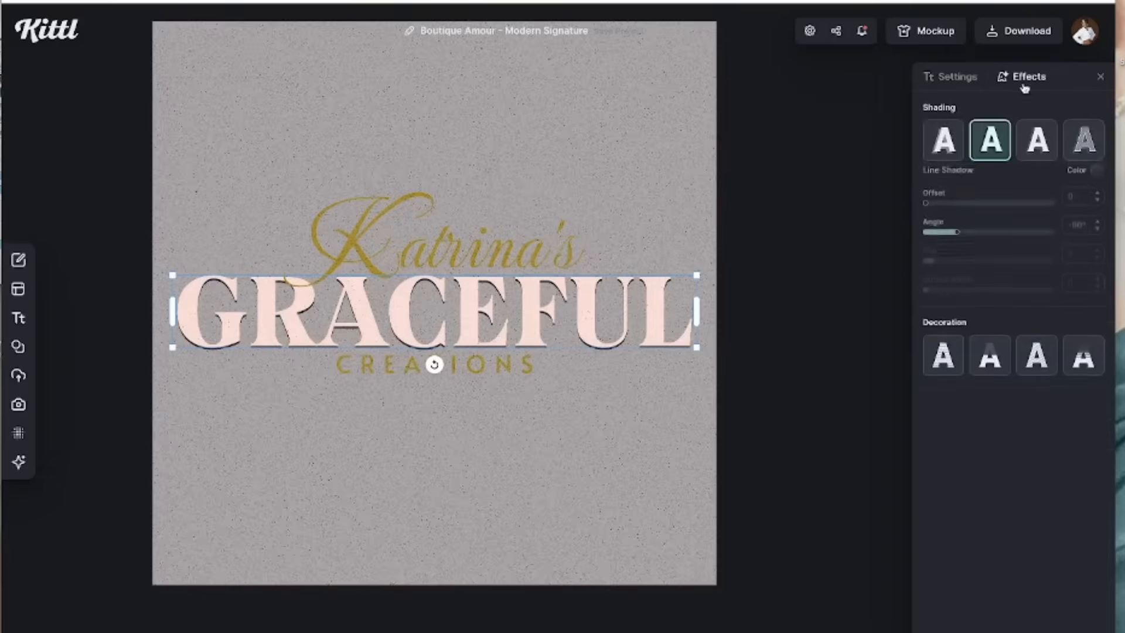
{"action": "left_click", "coordinate": [1039, 153]}
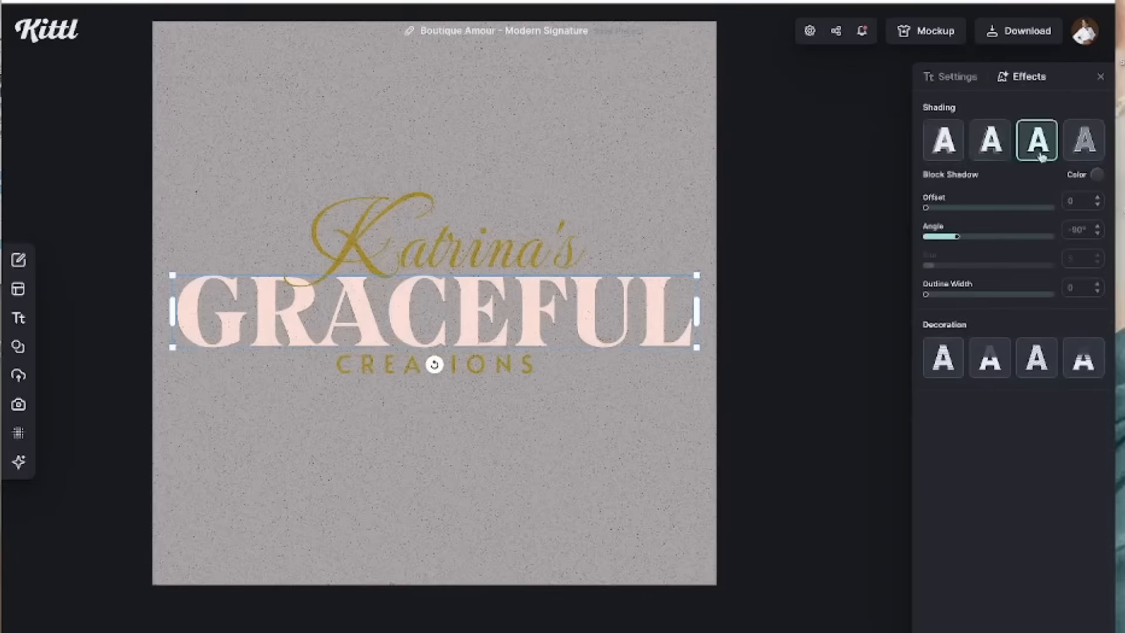
{"action": "left_click", "coordinate": [1096, 175]}
{"action": "left_click", "coordinate": [902, 324]}
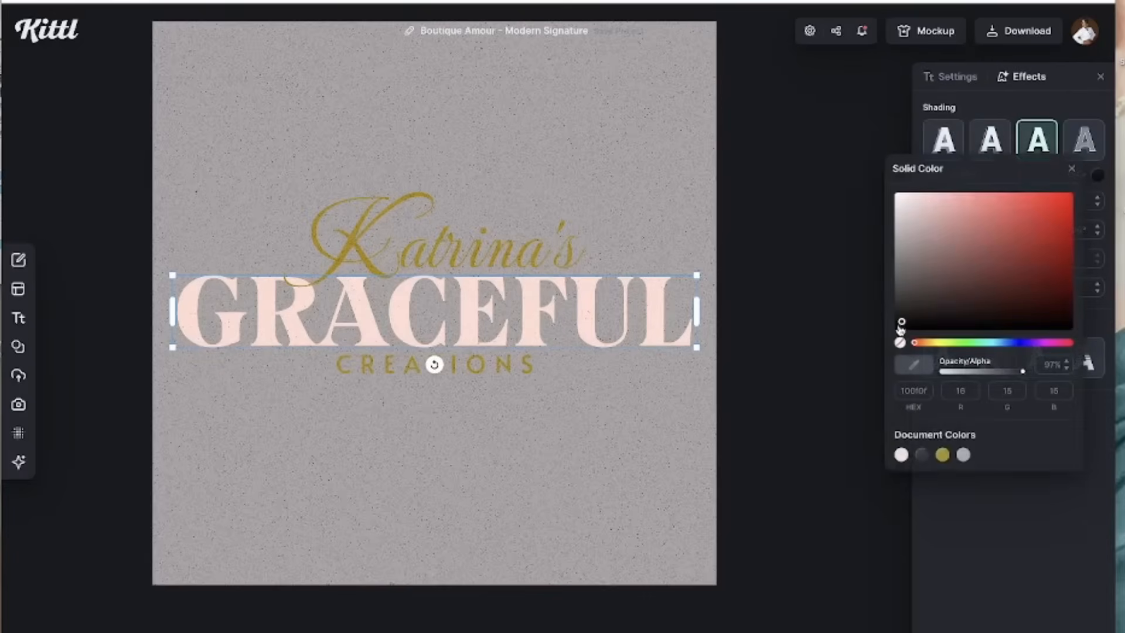
{"action": "left_click_drag", "start_coordinate": [902, 324], "coordinate": [896, 329]}
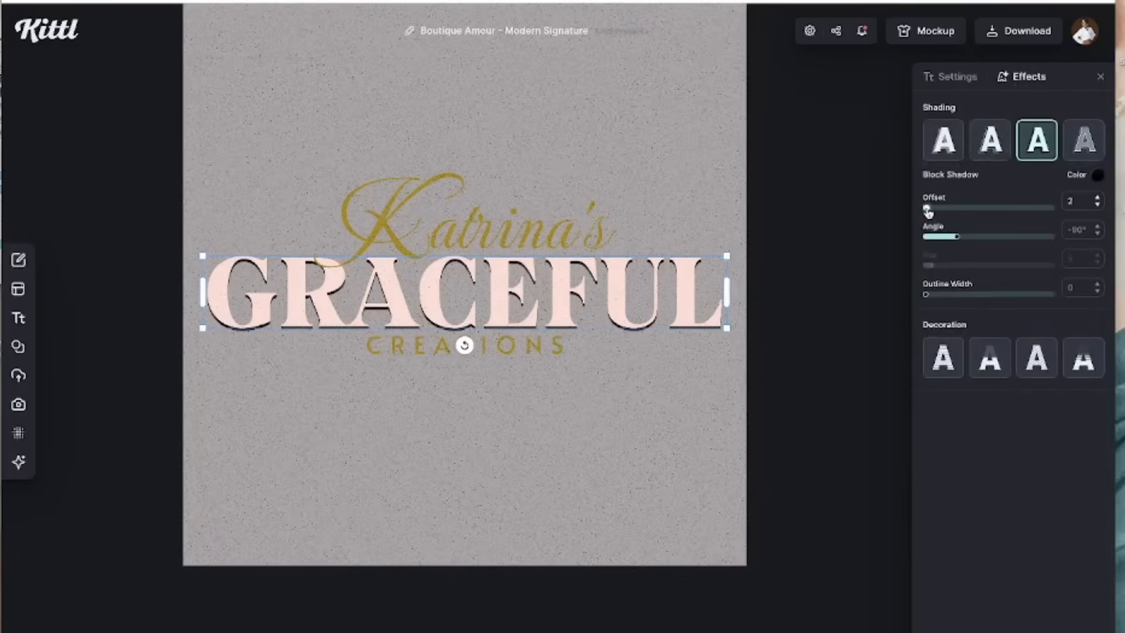
- Set the "GRACEFUL" block shadow to a -160° angle, an outline width of 3 and a dark grey colour (252323)
{"action": "left_click_drag", "start_coordinate": [956, 239], "coordinate": [989, 246]}
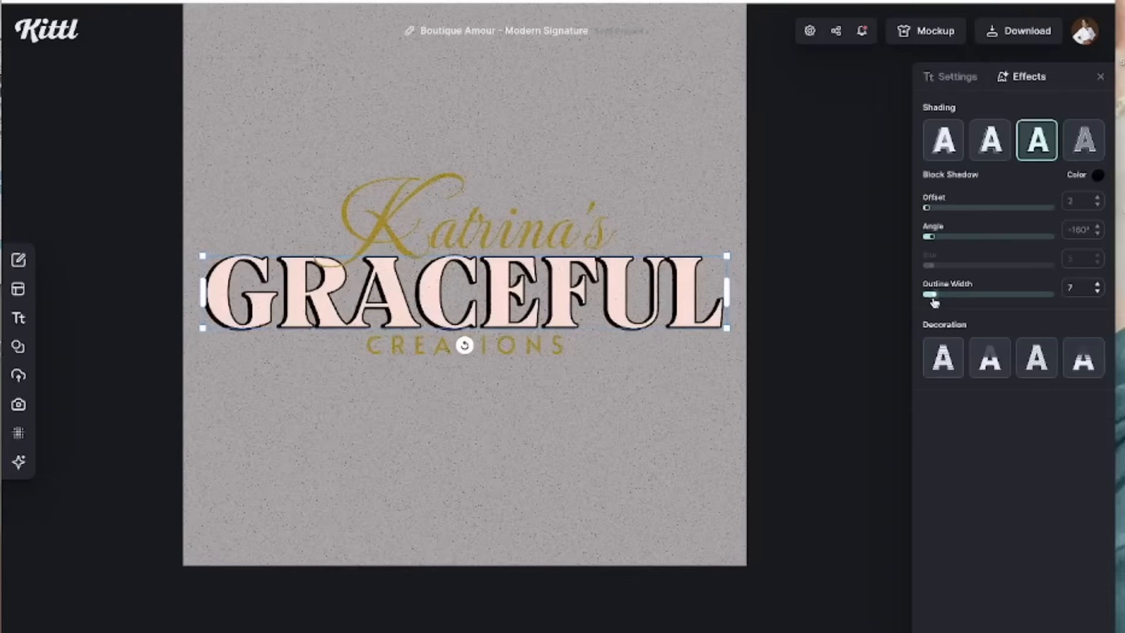
{"action": "left_click_drag", "start_coordinate": [933, 300], "coordinate": [929, 304]}
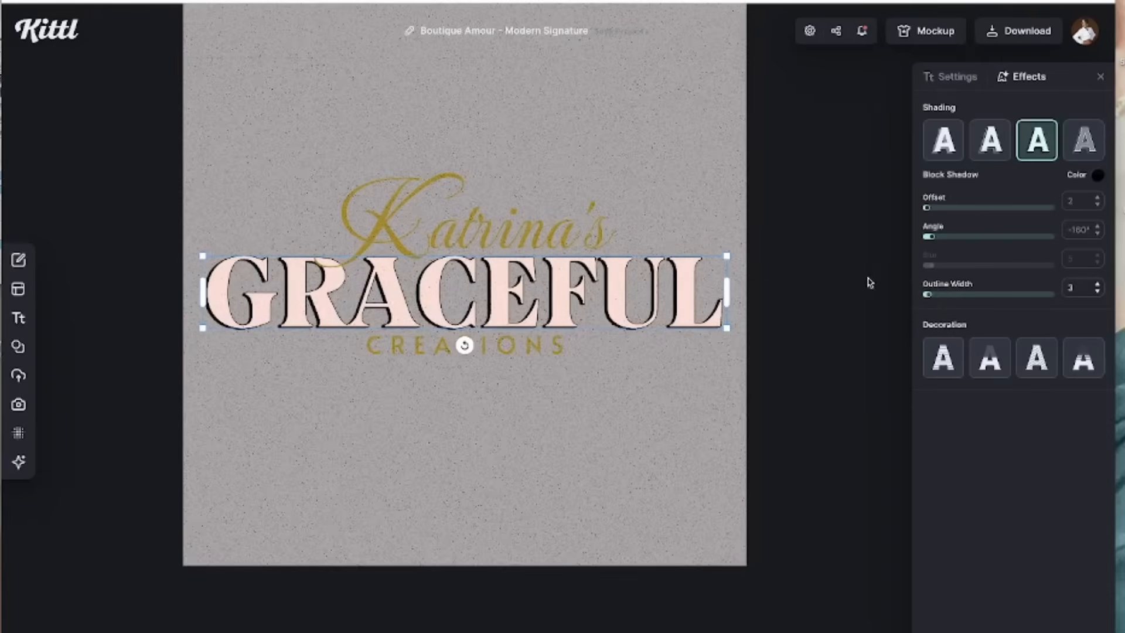
{"action": "left_click", "coordinate": [1096, 178]}
{"action": "left_click_drag", "start_coordinate": [901, 322], "coordinate": [901, 319]}
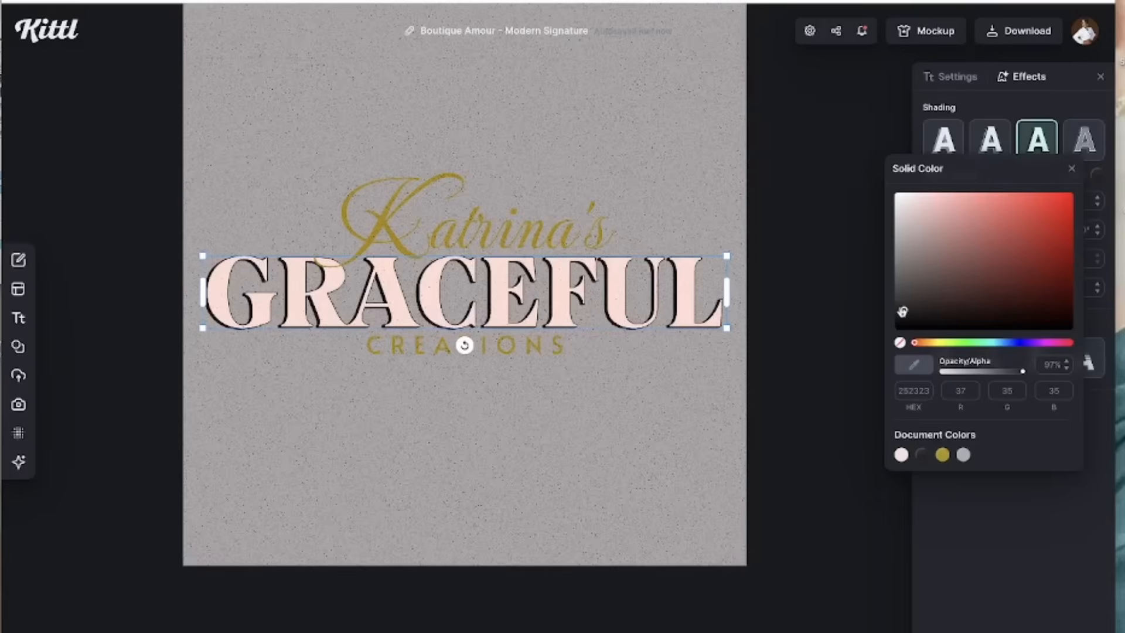
- Tone the fill colour of "GRACEFUL" down to a paler, greyer pink
{"action": "left_click", "coordinate": [680, 312]}
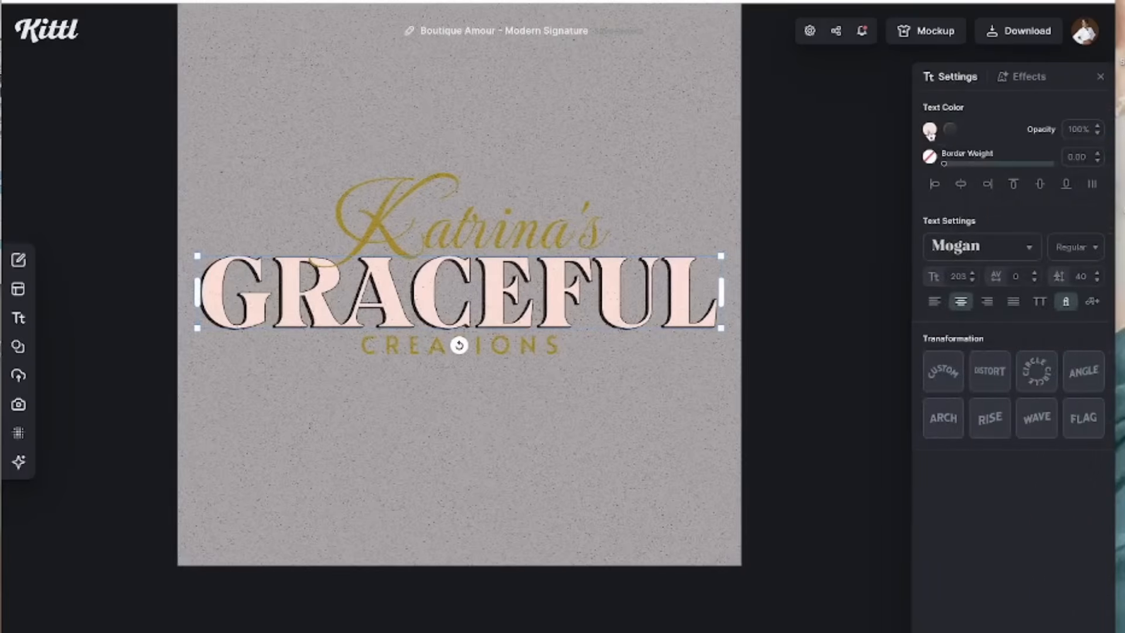
{"action": "left_click", "coordinate": [929, 130]}
{"action": "mouse_move", "coordinate": [737, 196]}
{"action": "left_mouse_down"}
{"action": "mouse_move", "coordinate": [749, 223]}
{"action": "mouse_move", "coordinate": [735, 178]}
{"action": "left_mouse_up"}
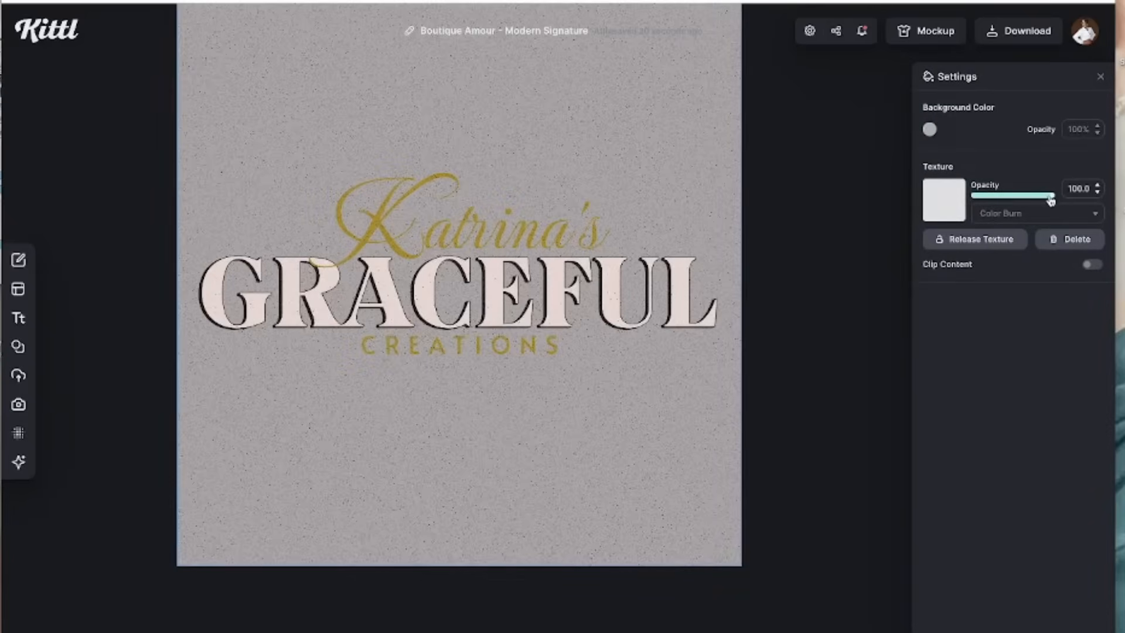
- Lower the artboard texture's opacity to 3.9 with Normal blending, and set the background colour to near-black (0d0c0c)
{"action": "left_click_drag", "start_coordinate": [1052, 200], "coordinate": [979, 206]}
{"action": "left_click", "coordinate": [892, 301]}
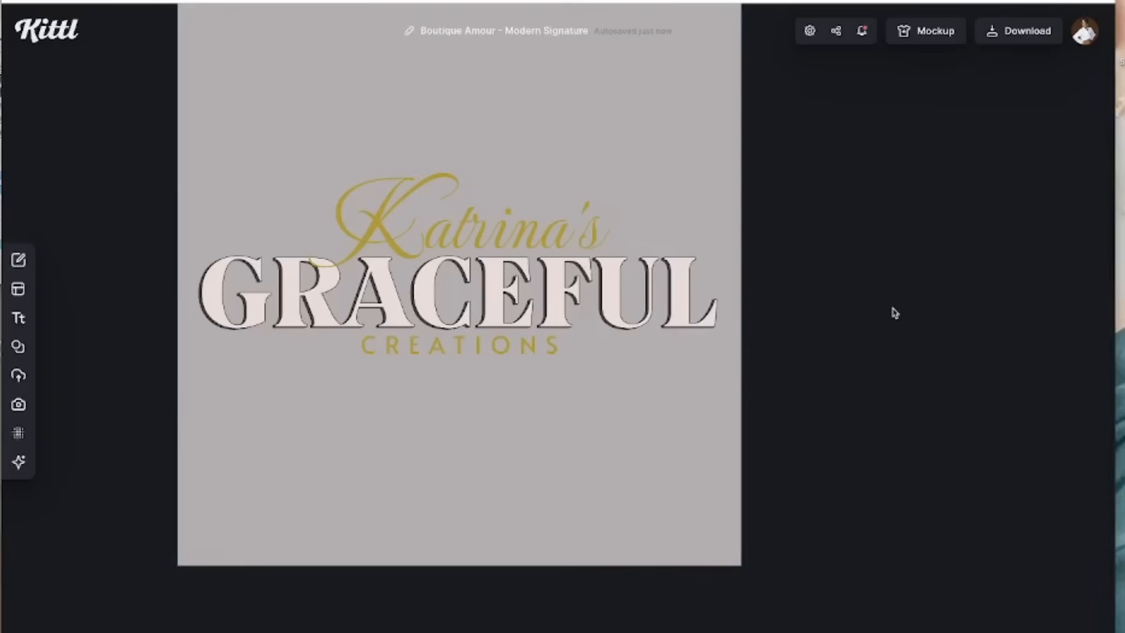
{"action": "left_click", "coordinate": [655, 125]}
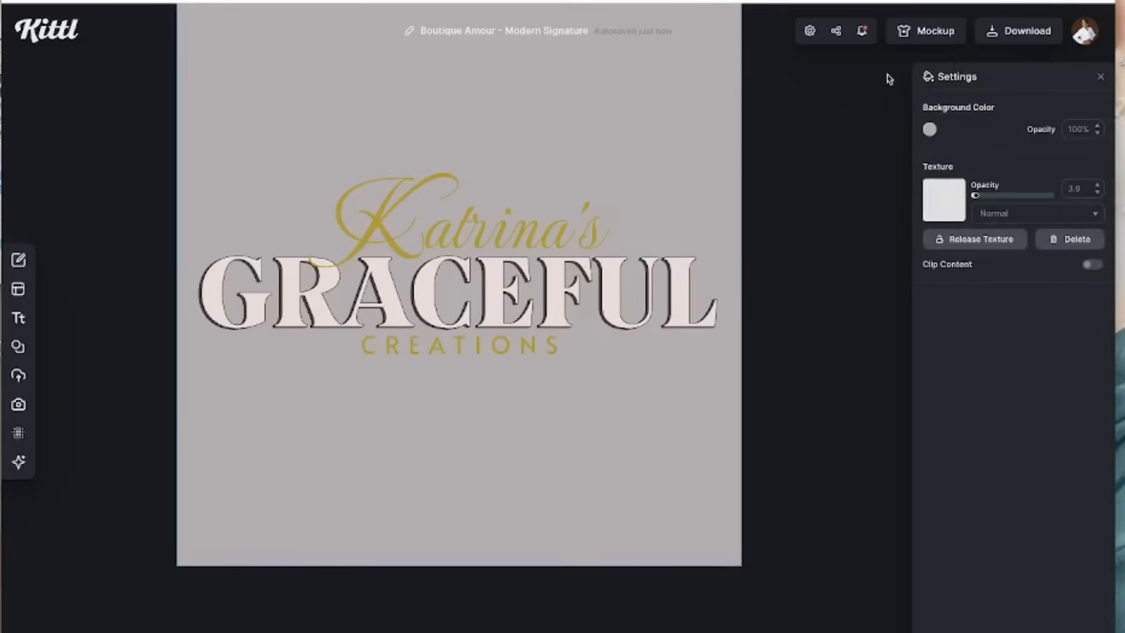
{"action": "left_click", "coordinate": [929, 130]}
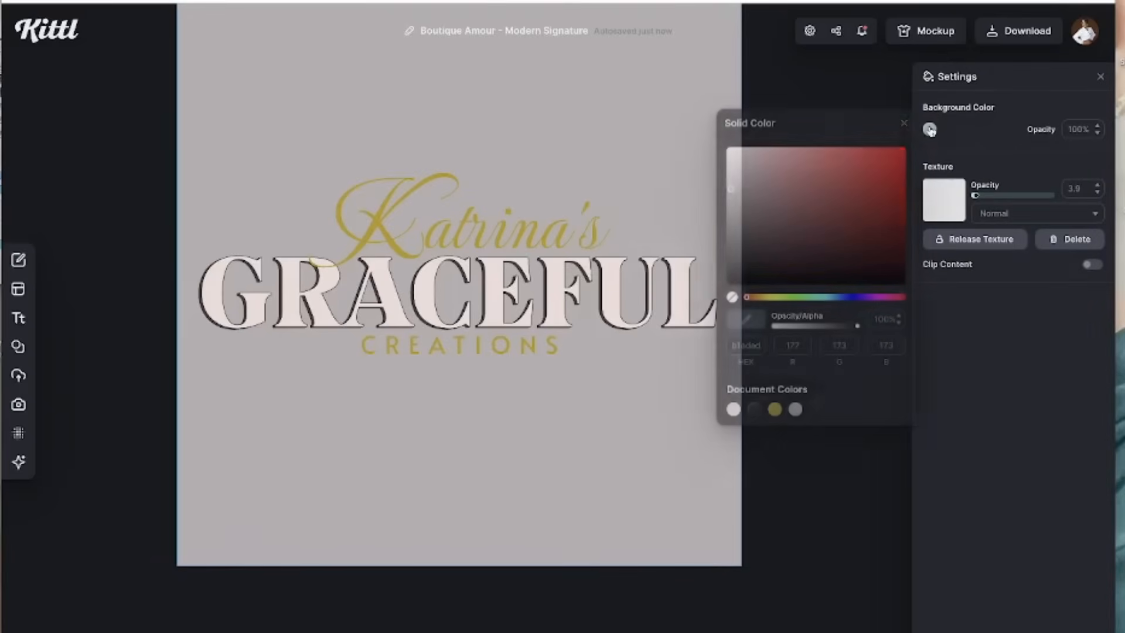
{"action": "left_click", "coordinate": [731, 252]}
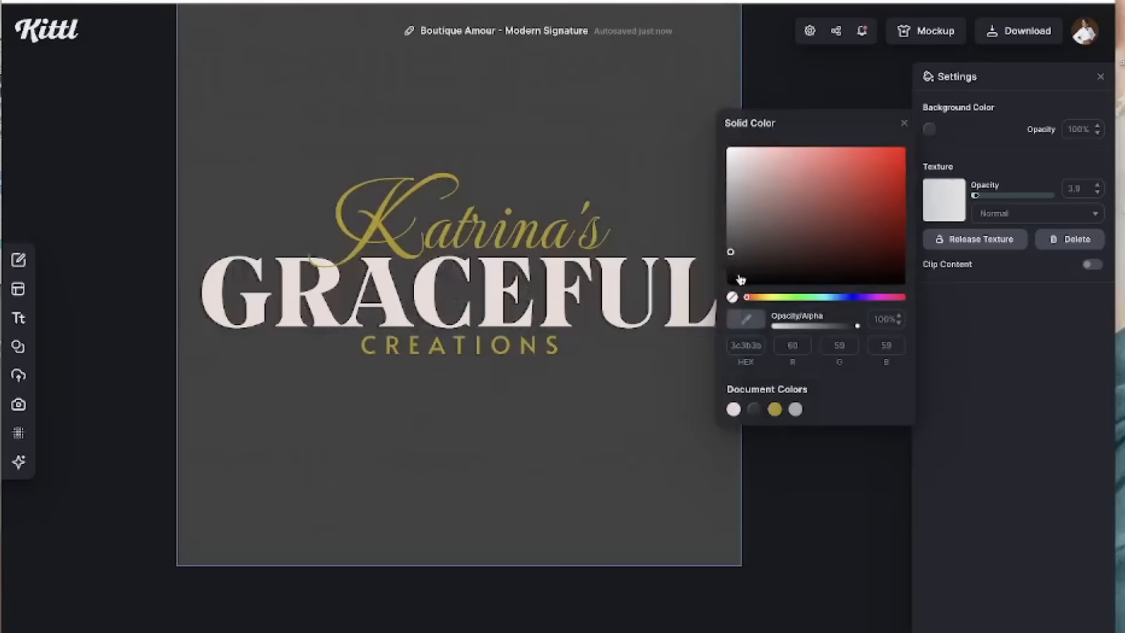
{"action": "left_click", "coordinate": [735, 280]}
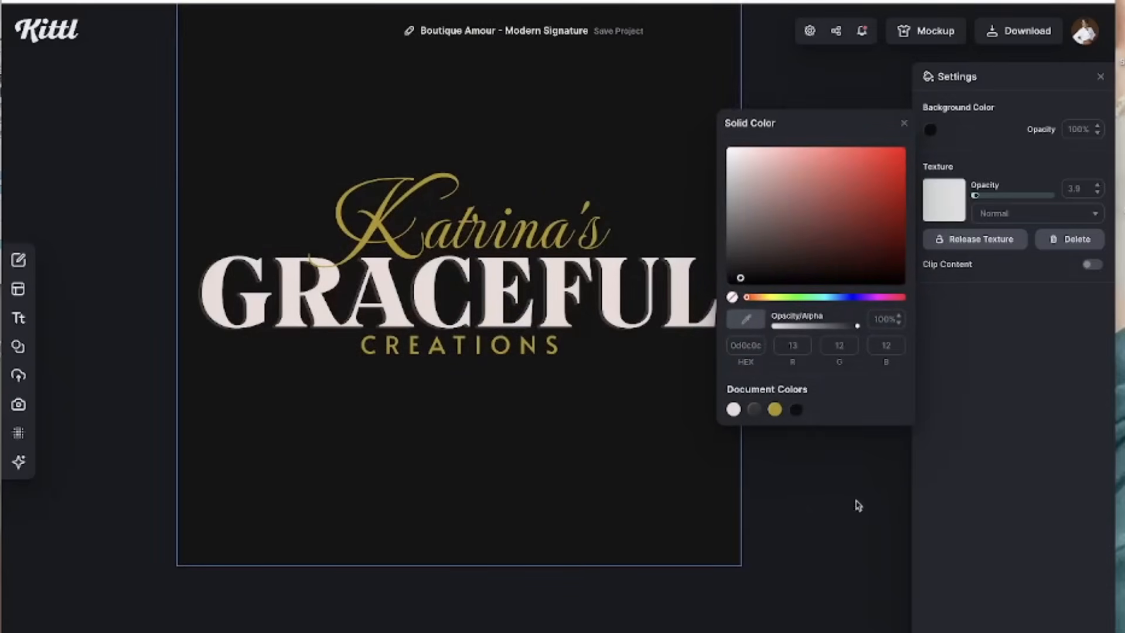
{"action": "left_click", "coordinate": [856, 505]}
- Browse the typeface list for "GRACEFUL", trying Picaflor and Sixty Display on the word
{"action": "scroll", "coordinate": [895, 322], "scroll_direction": "right", "scroll_amount": 2}
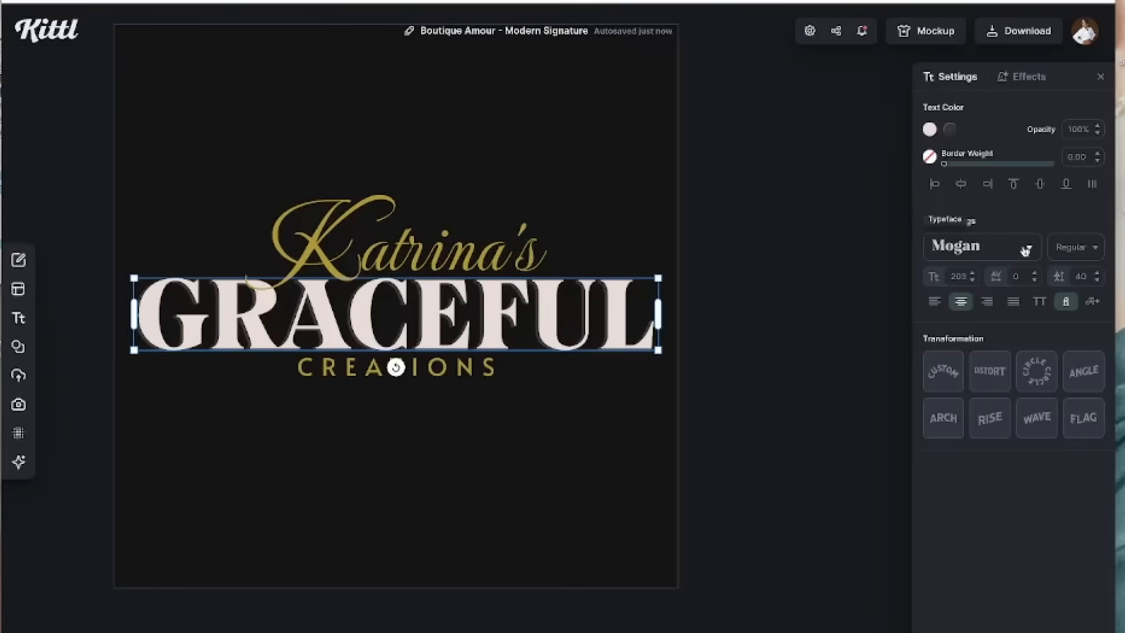
{"action": "left_click", "coordinate": [1030, 251]}
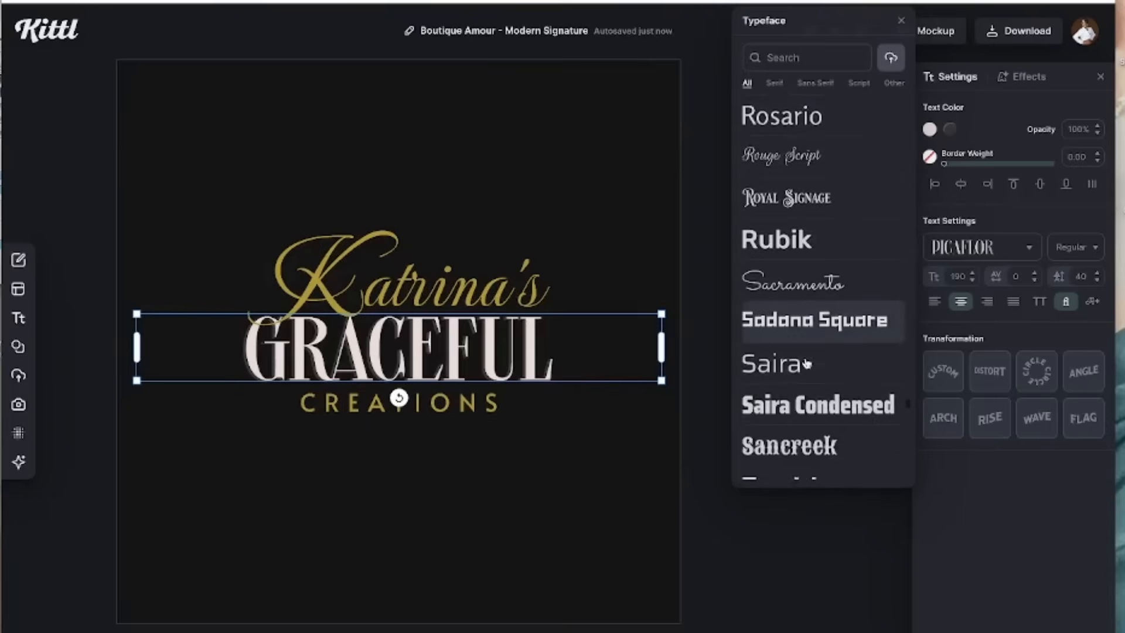
{"action": "scroll", "coordinate": [805, 370], "scroll_direction": "down", "scroll_amount": 6}
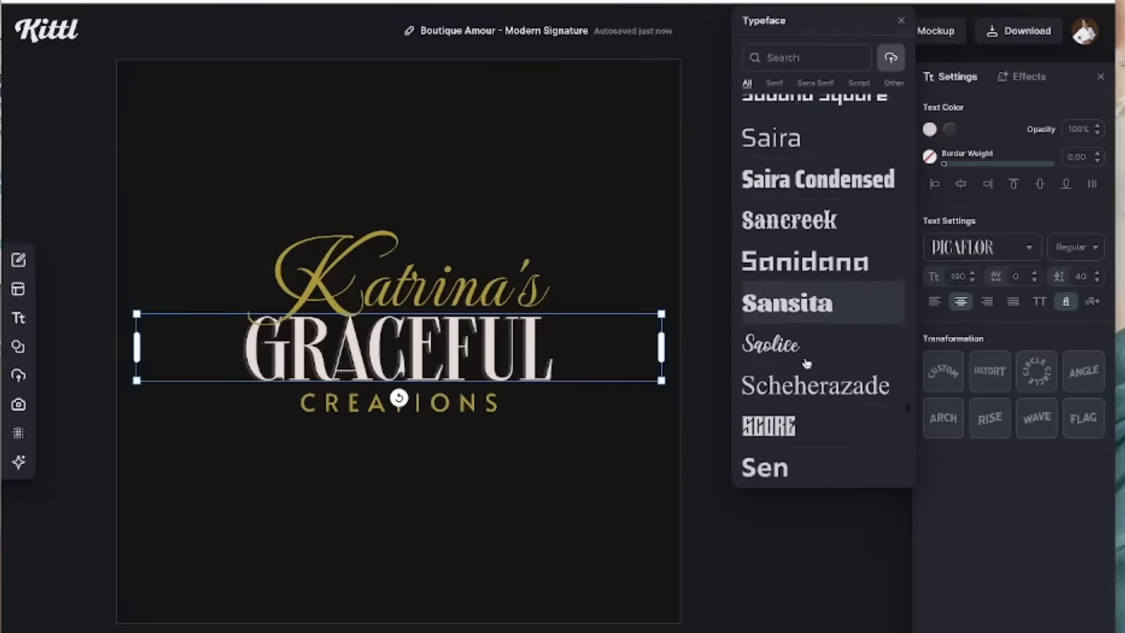
{"action": "scroll", "coordinate": [807, 363], "scroll_direction": "down", "scroll_amount": 4}
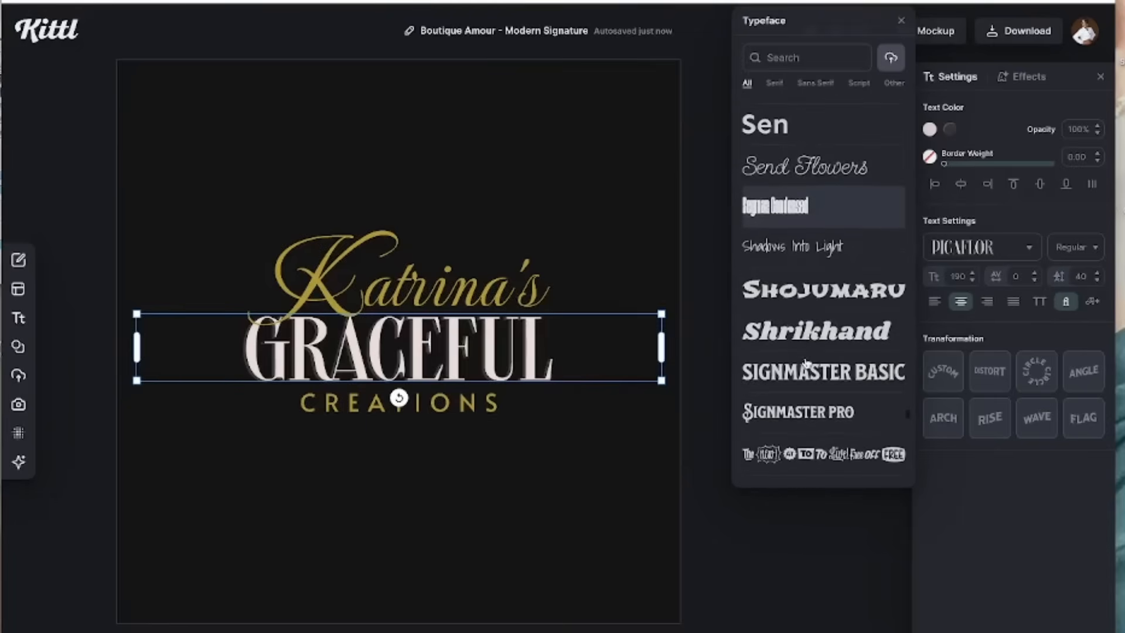
{"action": "scroll", "coordinate": [806, 363], "scroll_direction": "down", "scroll_amount": 4}
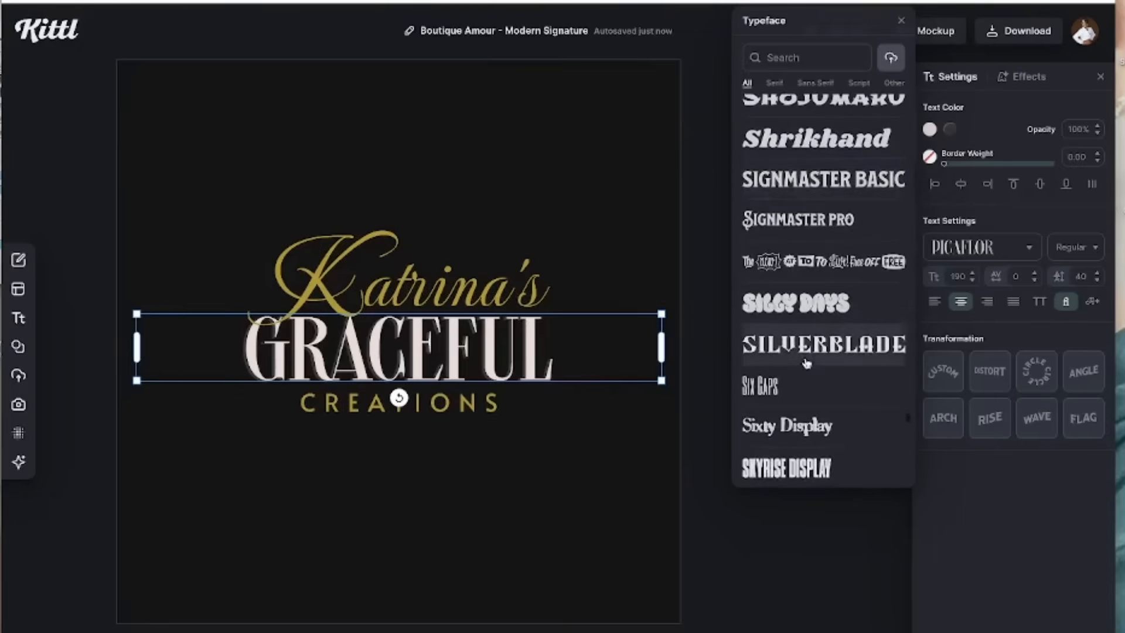
{"action": "scroll", "coordinate": [809, 426], "scroll_direction": "down", "scroll_amount": 3}
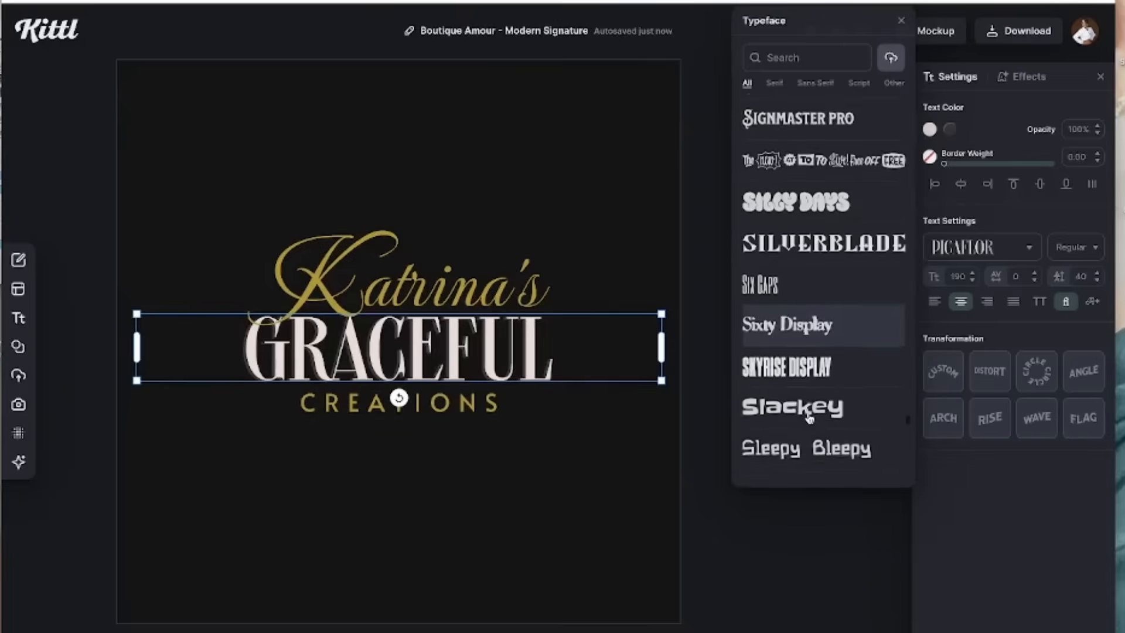
{"action": "left_click", "coordinate": [825, 332]}
{"action": "scroll", "coordinate": [824, 334], "scroll_direction": "down", "scroll_amount": 6}
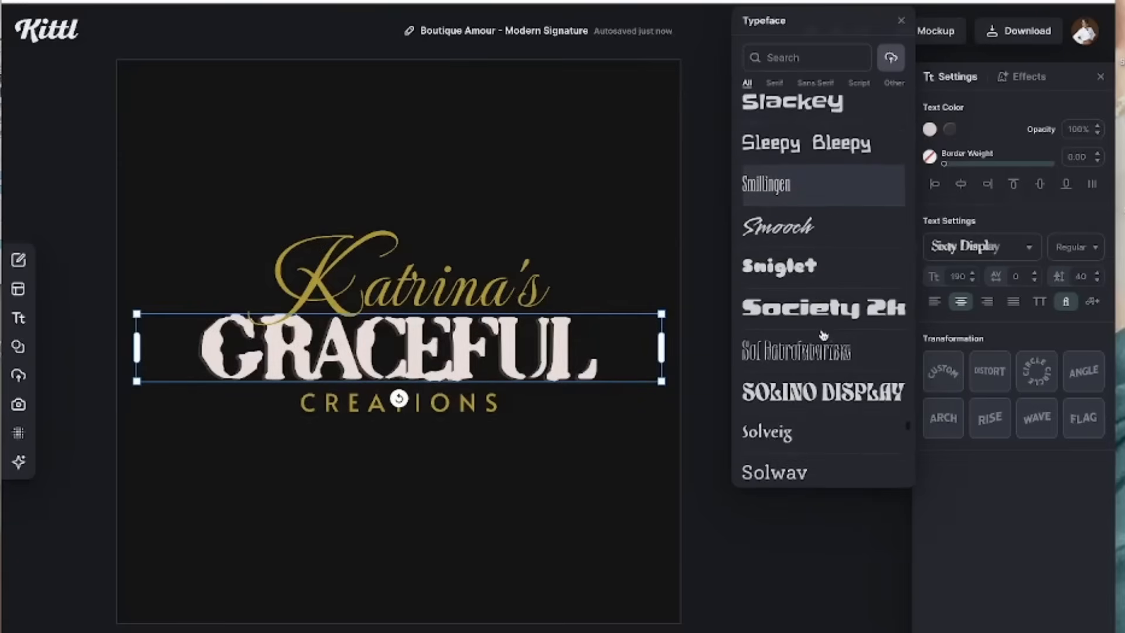
{"action": "scroll", "coordinate": [823, 335], "scroll_direction": "down", "scroll_amount": 10}
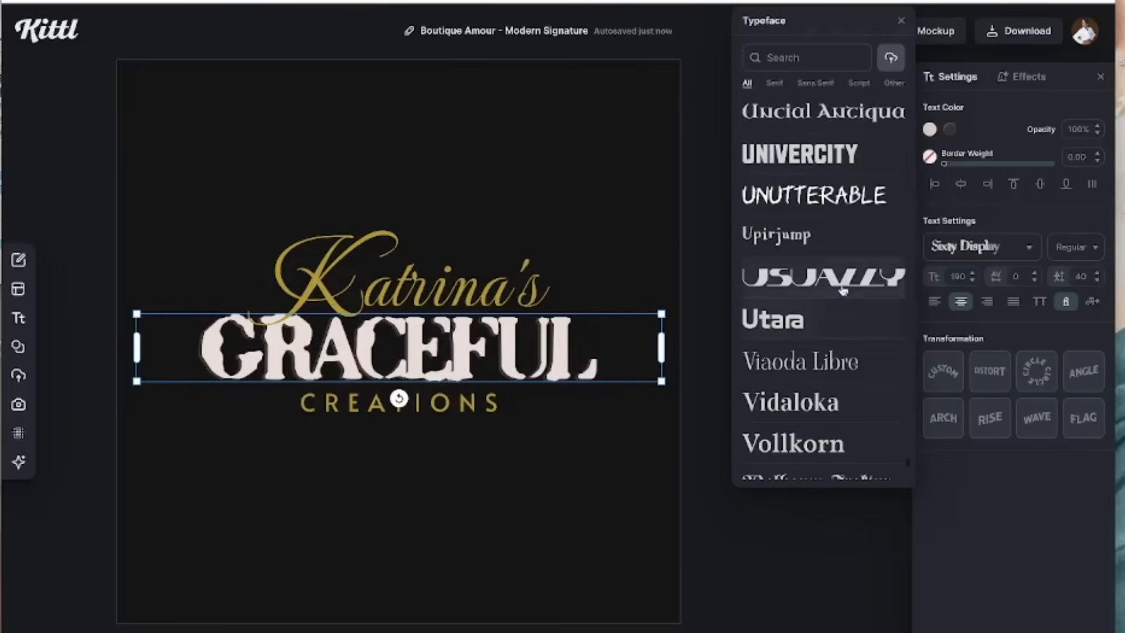
- Try a wide, heavy serif typeface and Skyrise Display on "GRACEFUL"
{"action": "scroll", "coordinate": [826, 342], "scroll_direction": "up", "scroll_amount": 1}
{"action": "left_click", "coordinate": [827, 349]}
{"action": "scroll", "coordinate": [832, 346], "scroll_direction": "down", "scroll_amount": 6}
{"action": "left_click", "coordinate": [837, 338]}
{"action": "scroll", "coordinate": [835, 351], "scroll_direction": "up", "scroll_amount": 12}
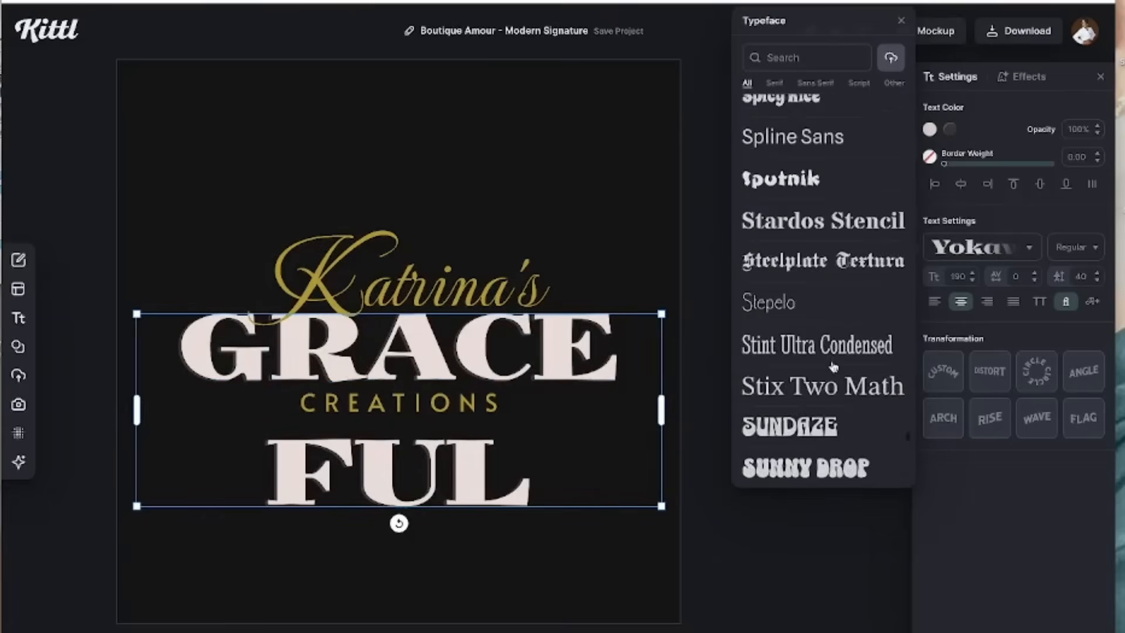
{"action": "scroll", "coordinate": [833, 368], "scroll_direction": "up", "scroll_amount": 3}
{"action": "left_click", "coordinate": [833, 367]}
{"action": "scroll", "coordinate": [843, 304], "scroll_direction": "up", "scroll_amount": 15}
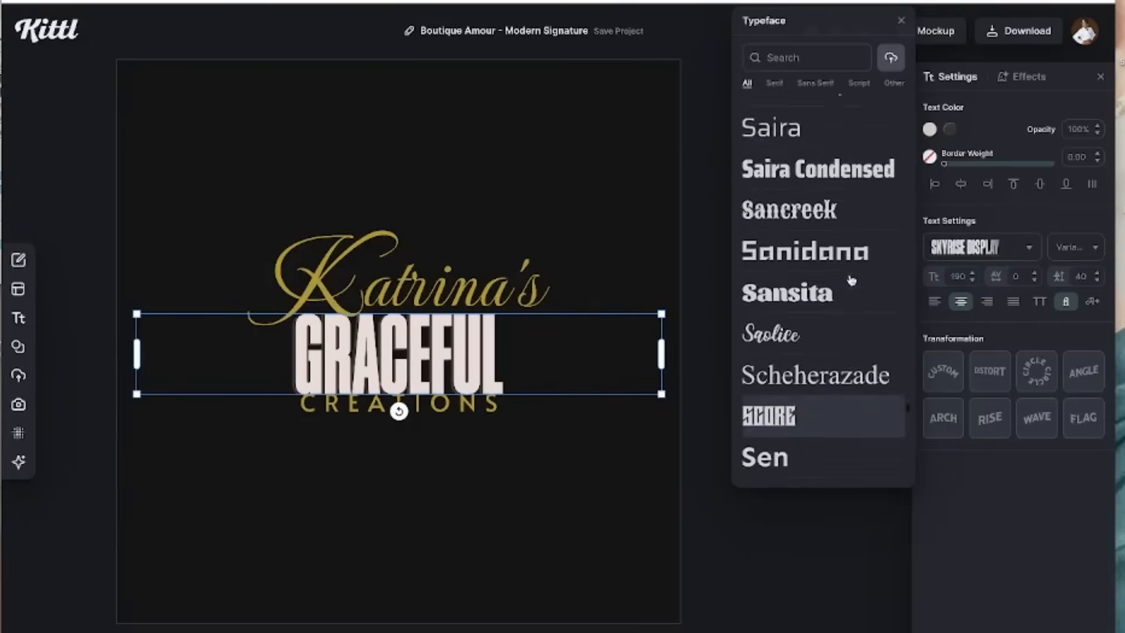
- Set the typeface of "GRACEFUL" to Parkwall and move the word up slightly
{"action": "left_click", "coordinate": [854, 319]}
{"action": "scroll", "coordinate": [808, 216], "scroll_direction": "up", "scroll_amount": 1}
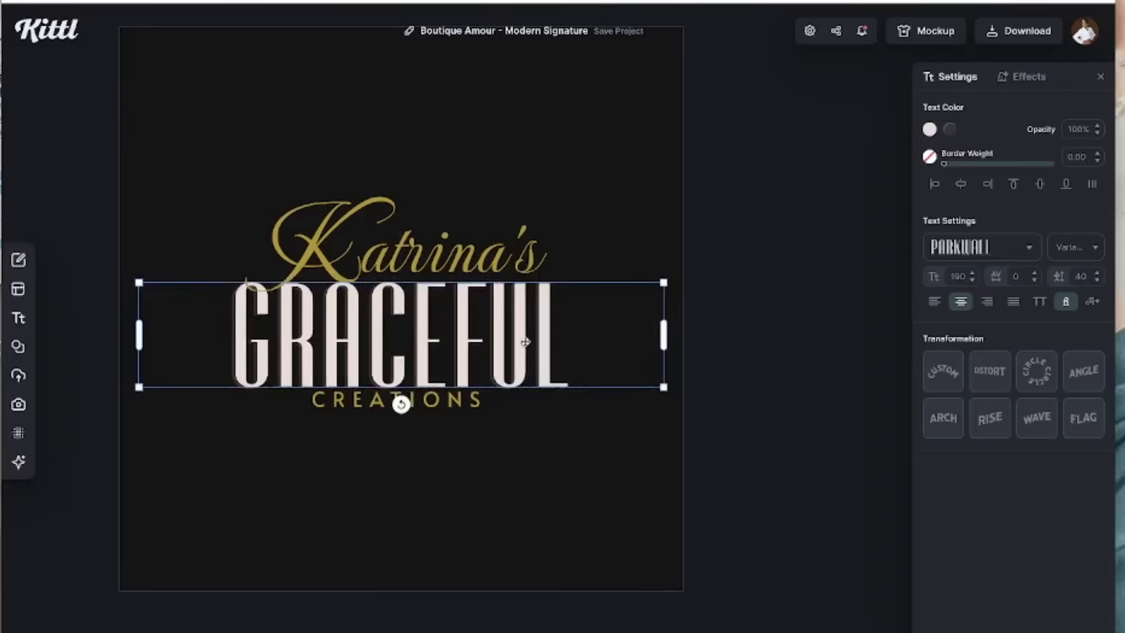
{"action": "mouse_move", "coordinate": [526, 342]}
{"action": "left_mouse_down"}
{"action": "mouse_move", "coordinate": [505, 343]}
{"action": "mouse_move", "coordinate": [527, 340]}
{"action": "left_mouse_up"}
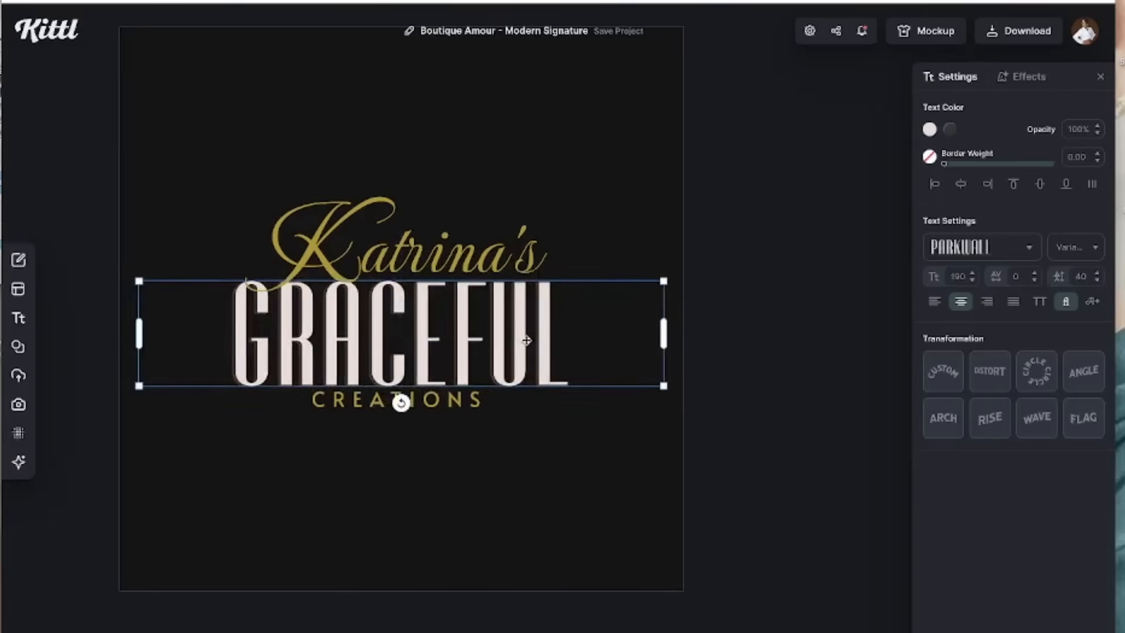
- Try a wider letter spacing of 120 on "GRACEFUL"
{"action": "left_click", "coordinate": [1036, 280]}
{"action": "left_click", "coordinate": [1036, 280]}
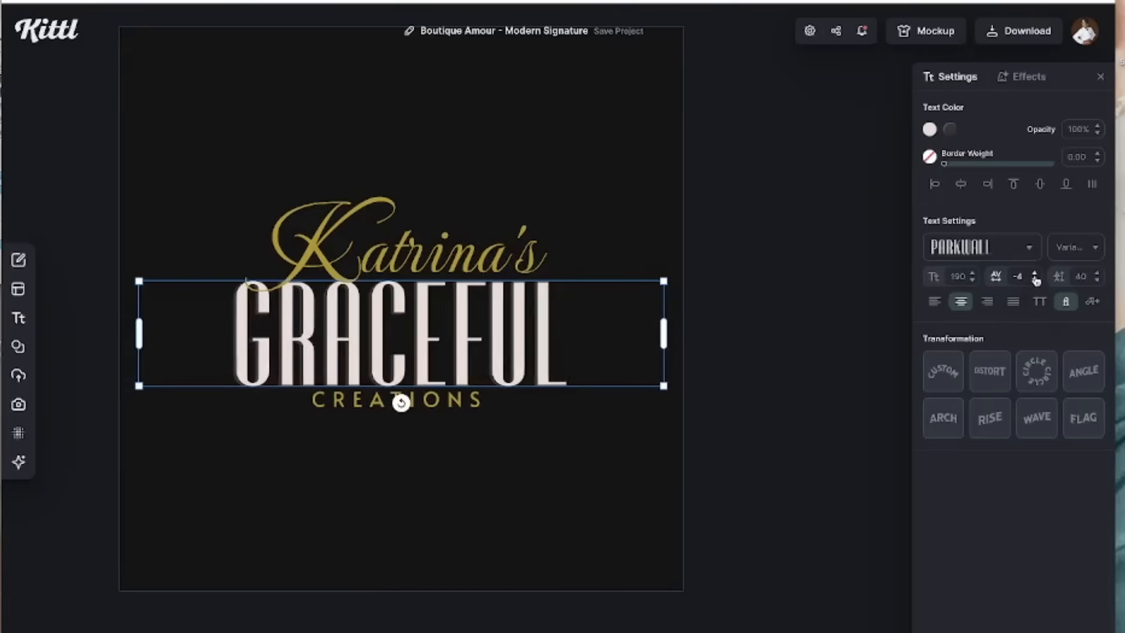
{"action": "left_click", "coordinate": [1036, 279]}
{"action": "left_click", "coordinate": [1036, 280]}
{"action": "left_click", "coordinate": [1036, 280]}
{"action": "left_click", "coordinate": [1036, 279]}
{"action": "left_click", "coordinate": [1036, 279]}
{"action": "left_click", "coordinate": [1037, 280]}
{"action": "left_click", "coordinate": [1037, 279]}
{"action": "left_click", "coordinate": [1036, 279]}
{"action": "left_click", "coordinate": [1036, 280]}
{"action": "left_click", "coordinate": [1037, 279]}
{"action": "left_click", "coordinate": [1037, 280]}
{"action": "left_click", "coordinate": [1036, 279]}
{"action": "left_click", "coordinate": [1036, 280]}
{"action": "left_click", "coordinate": [1036, 280]}
{"action": "left_click", "coordinate": [1036, 279]}
{"action": "left_click", "coordinate": [1036, 279]}
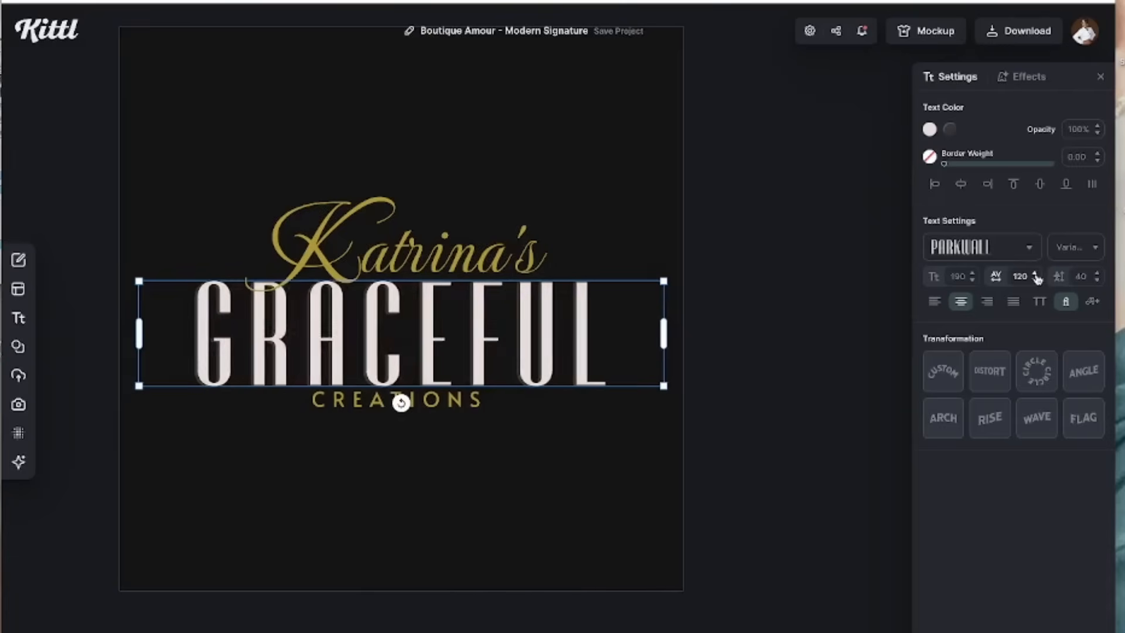
- Set the letter spacing of "GRACEFUL" to 15
{"action": "left_click", "coordinate": [1034, 280]}
{"action": "left_click", "coordinate": [1034, 281]}
{"action": "left_click", "coordinate": [1035, 281]}
{"action": "left_click", "coordinate": [1034, 280]}
{"action": "left_click", "coordinate": [1034, 281]}
{"action": "left_click", "coordinate": [1035, 281]}
{"action": "left_click", "coordinate": [1035, 281]}
{"action": "left_click", "coordinate": [1035, 281]}
{"action": "left_click", "coordinate": [1034, 282]}
{"action": "left_click", "coordinate": [1035, 281]}
{"action": "left_click", "coordinate": [1034, 281]}
{"action": "left_click", "coordinate": [1035, 281]}
{"action": "left_click", "coordinate": [1035, 282]}
{"action": "left_click", "coordinate": [1035, 281]}
{"action": "left_click", "coordinate": [1035, 281]}
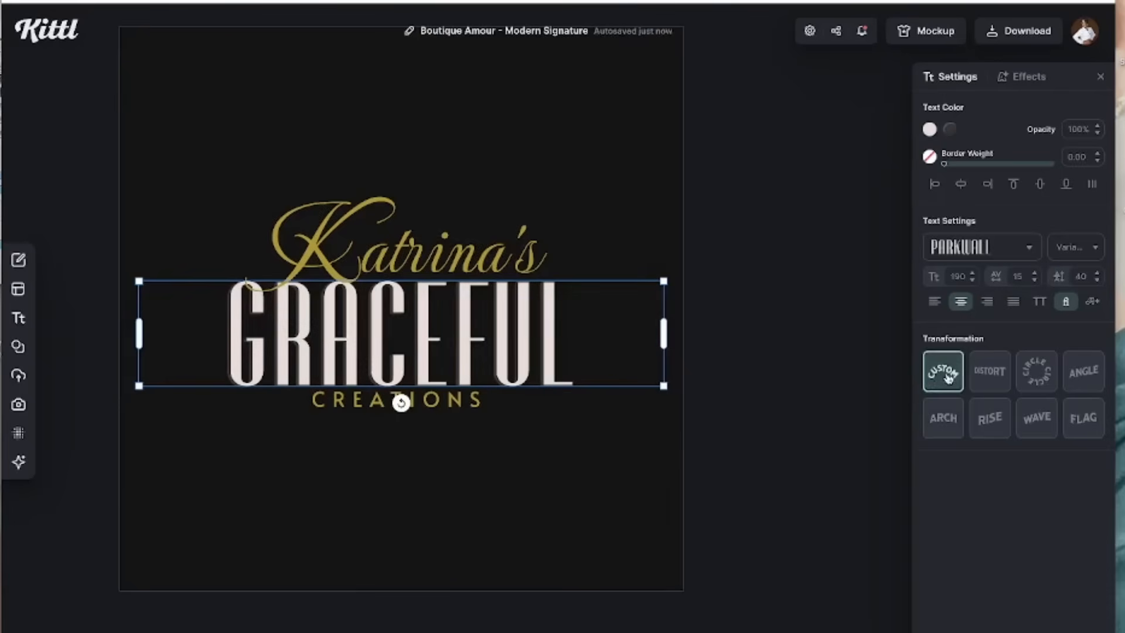
- Try the Custom, Distort and Arch transformations on "GRACEFUL", and return the word to straight text
{"action": "left_click", "coordinate": [945, 375]}
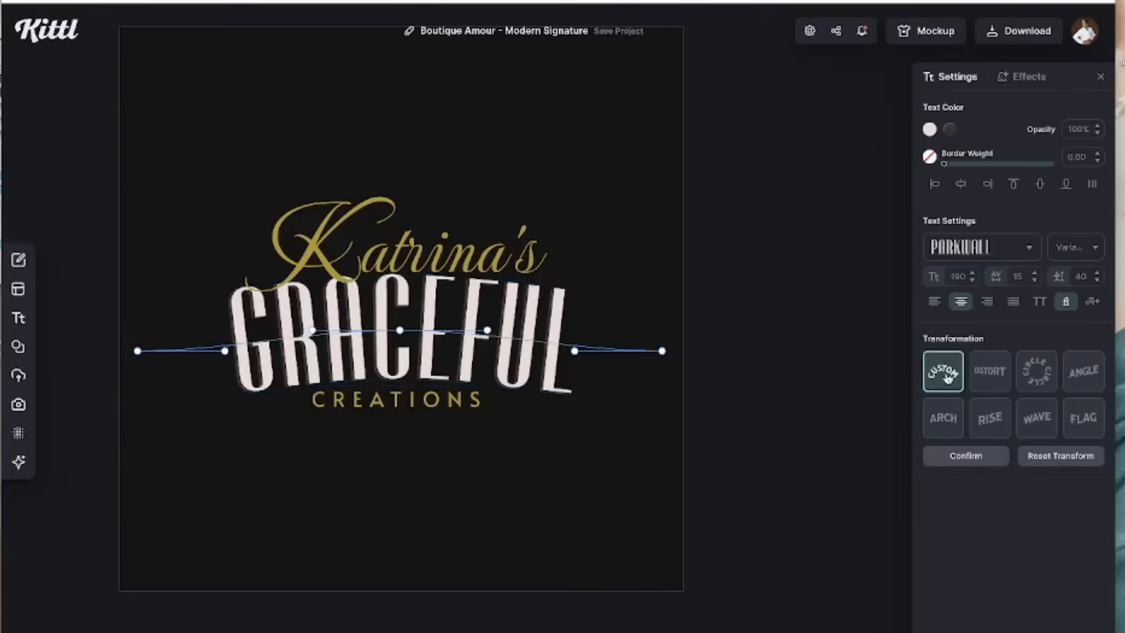
{"action": "left_click", "coordinate": [985, 377]}
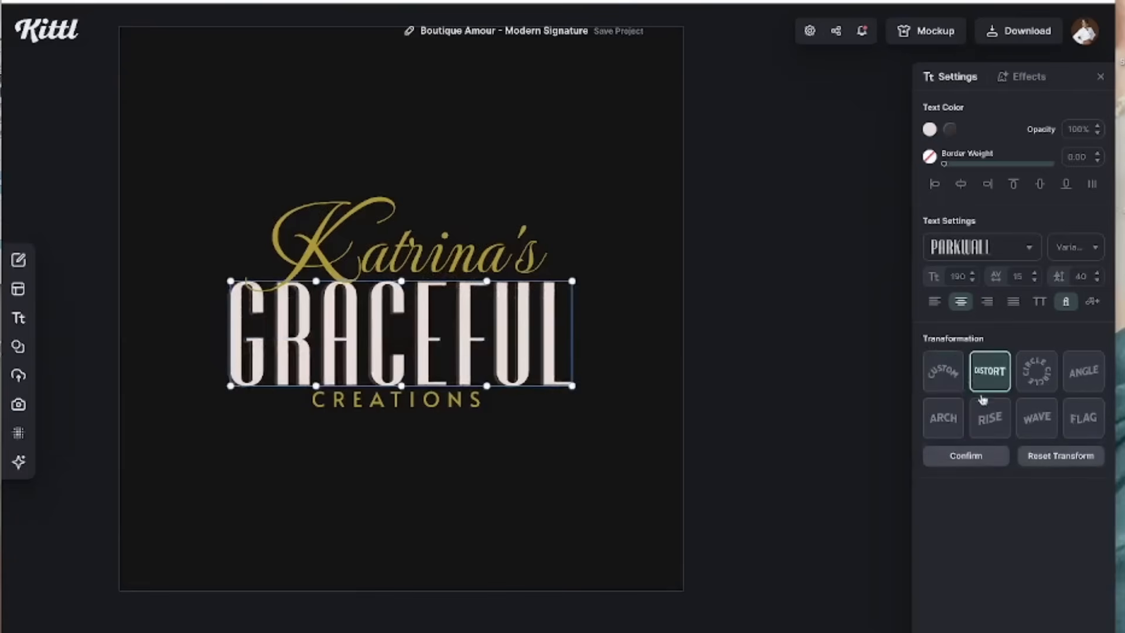
{"action": "left_click", "coordinate": [941, 432]}
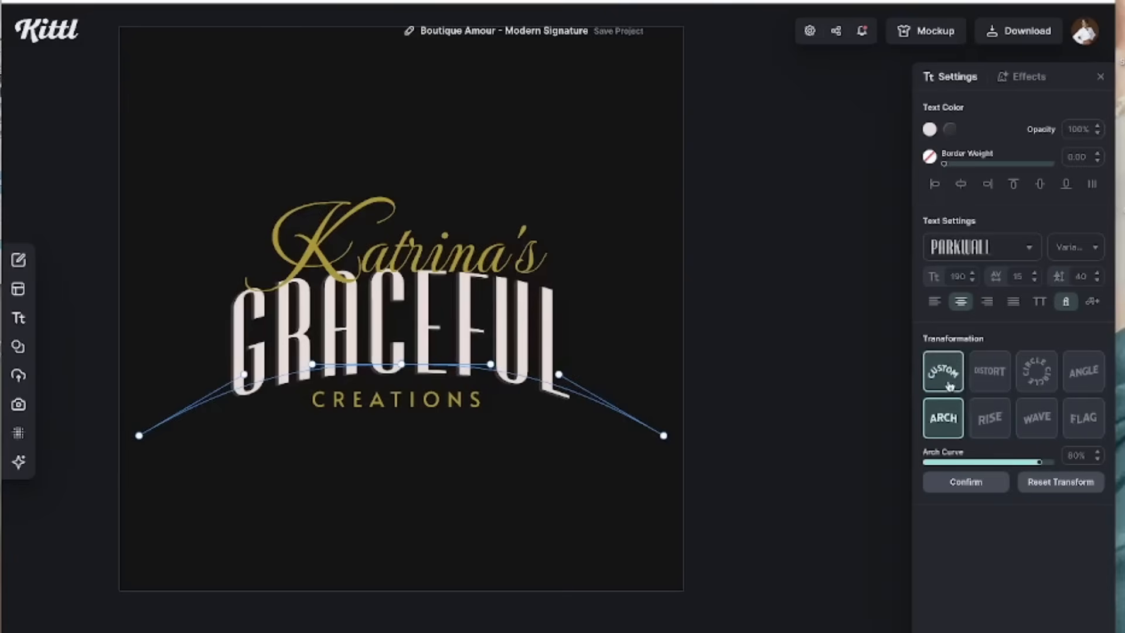
{"action": "left_click", "coordinate": [944, 423]}
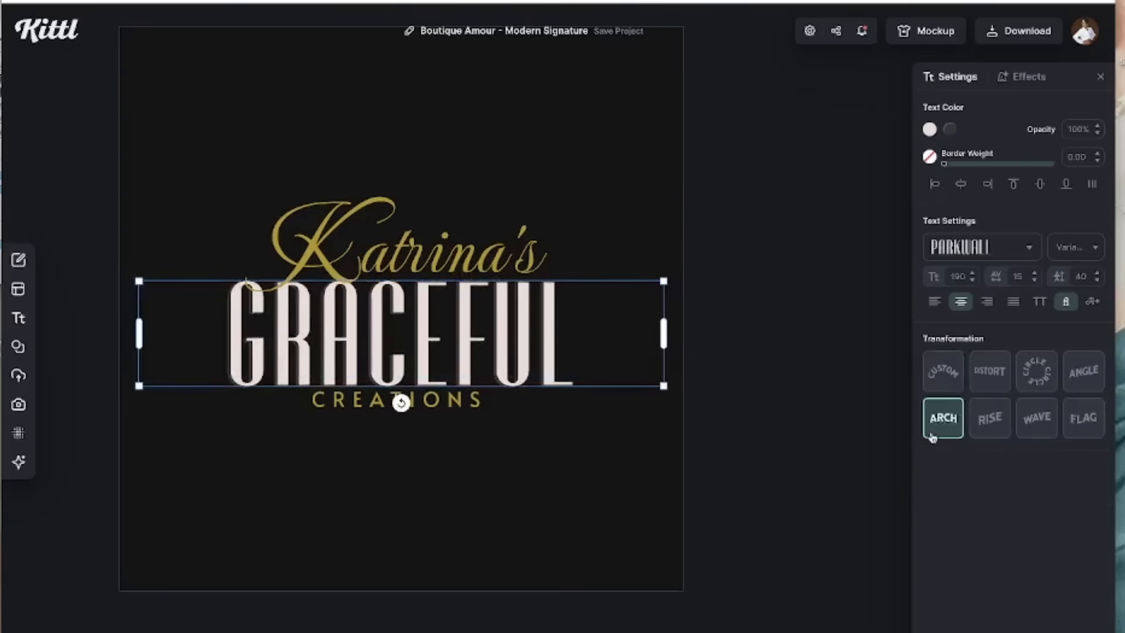
{"action": "left_click", "coordinate": [655, 424]}
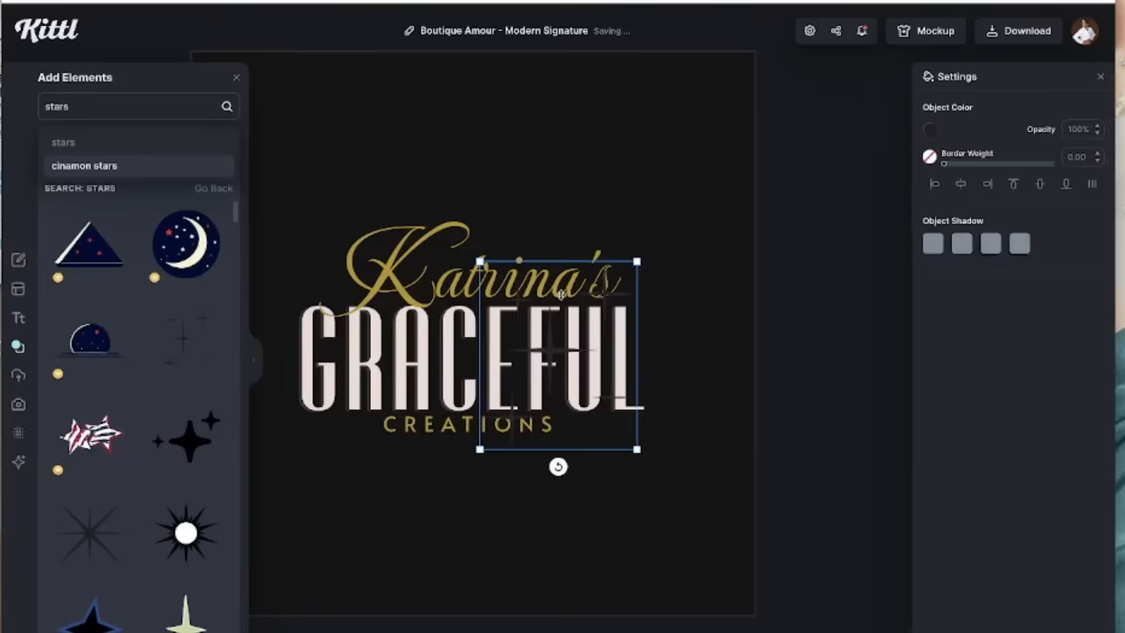
- Try to recolour and reposition the thin four-point stars element over the lettering
{"action": "left_click", "coordinate": [930, 129]}
{"action": "left_click", "coordinate": [601, 437]}
{"action": "left_click_drag", "start_coordinate": [601, 436], "coordinate": [632, 143]}
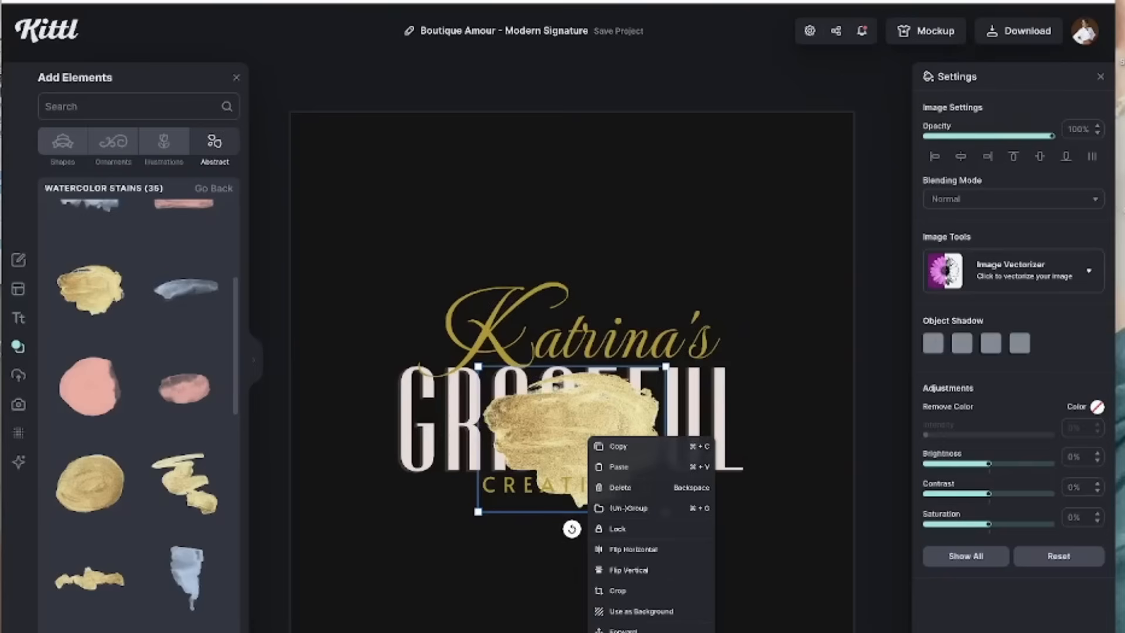
- Send the gold watercolor stain backward, enlarge it and reposition it behind the lettering
{"action": "key", "text": "super+["}
{"action": "left_click_drag", "start_coordinate": [665, 511], "coordinate": [732, 564]}
{"action": "left_click_drag", "start_coordinate": [603, 463], "coordinate": [573, 392]}
- Set the artboard background to a mid grey to compare the logo on a lighter colour
{"action": "left_click", "coordinate": [779, 235]}
{"action": "left_click", "coordinate": [930, 129]}
{"action": "left_click", "coordinate": [730, 172]}
{"action": "left_click", "coordinate": [733, 214]}
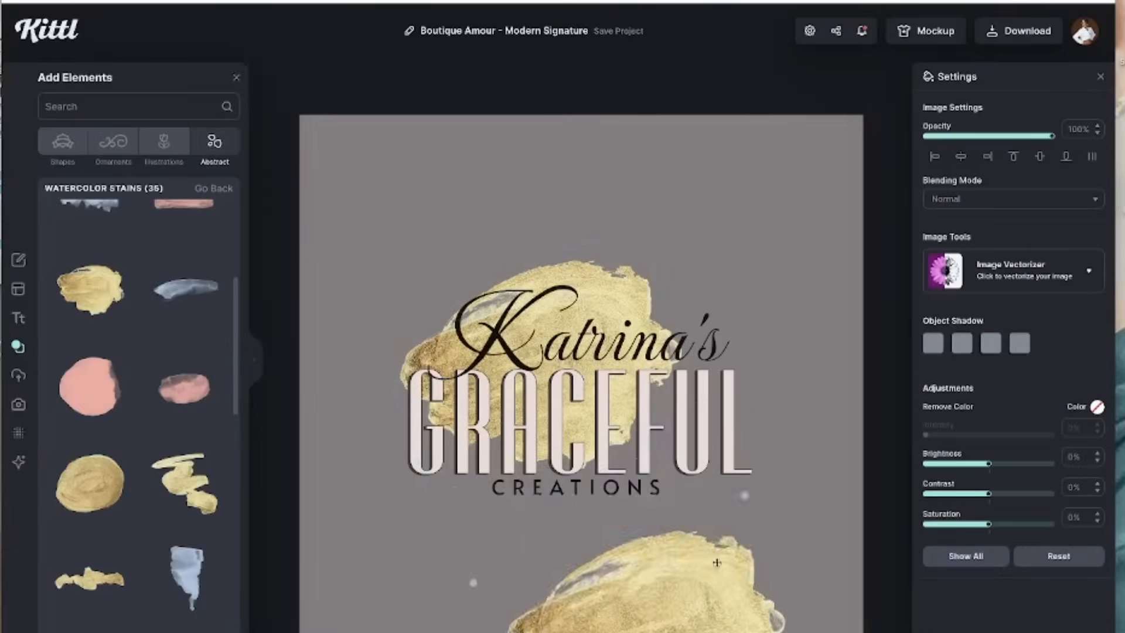
- Place the bar-shaped gold watercolor stain behind "GRACEFUL", enlarged and tilted upward to the right, and reduce its opacity
{"action": "left_click_drag", "start_coordinate": [678, 578], "coordinate": [545, 380]}
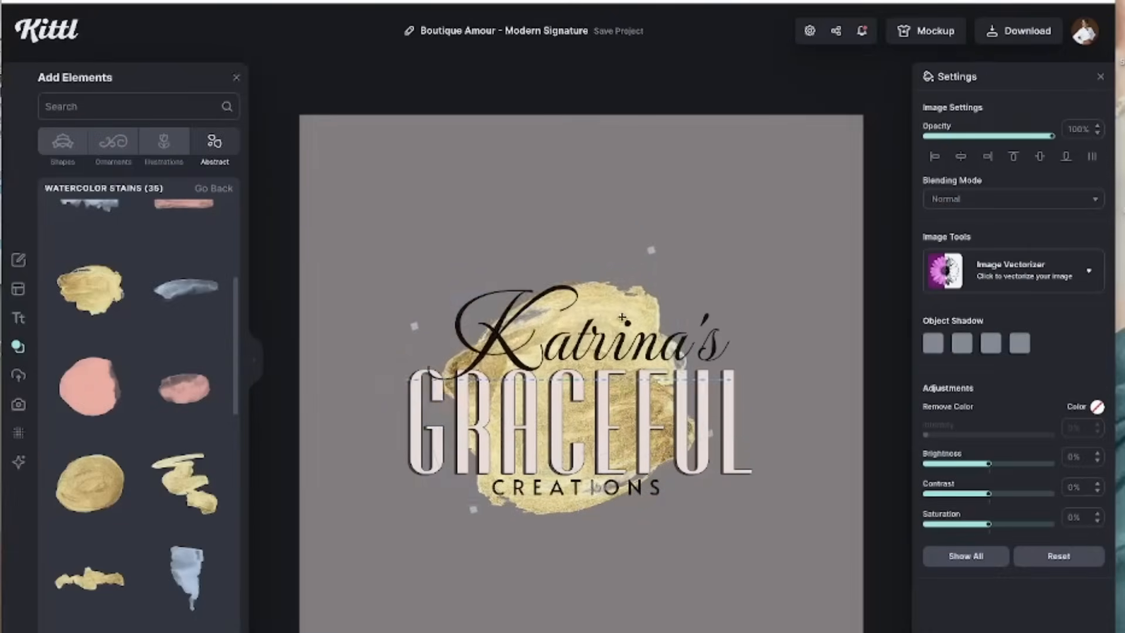
{"action": "scroll", "coordinate": [137, 410], "scroll_direction": "down", "scroll_amount": 3}
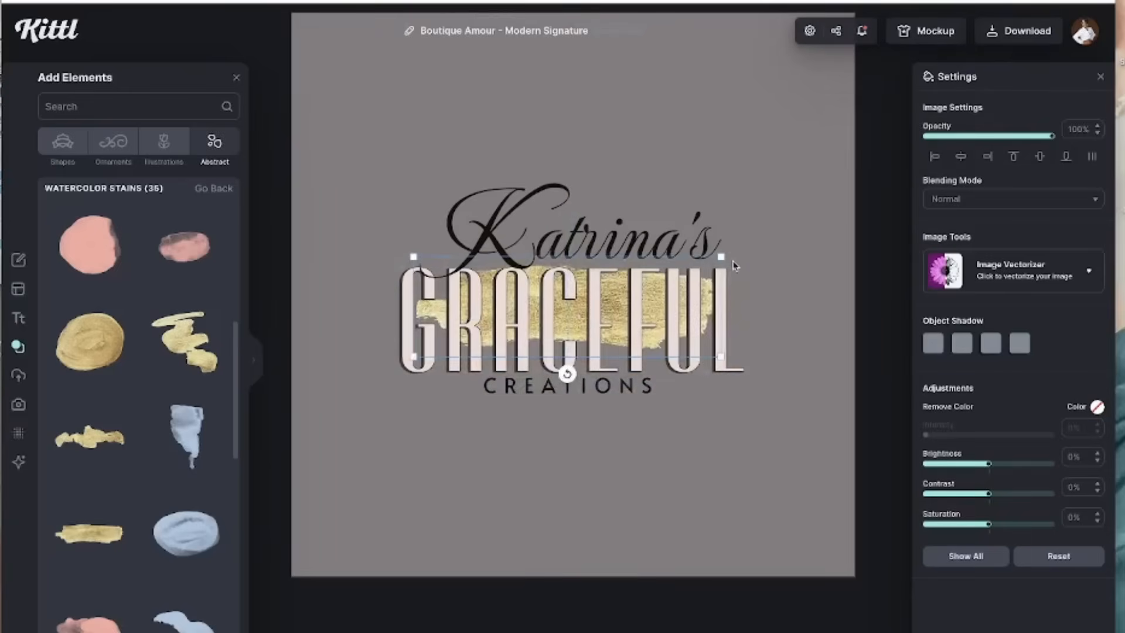
{"action": "left_click_drag", "start_coordinate": [563, 366], "coordinate": [572, 376]}
{"action": "left_click", "coordinate": [645, 316]}
{"action": "left_click", "coordinate": [723, 259]}
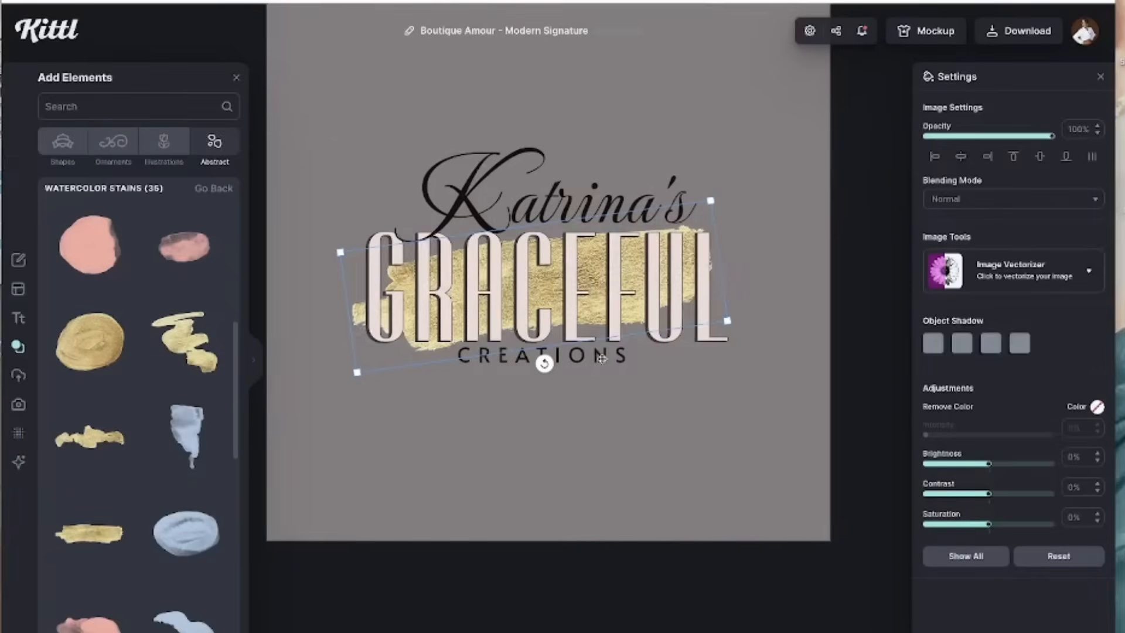
{"action": "left_click_drag", "start_coordinate": [1052, 136], "coordinate": [994, 136]}
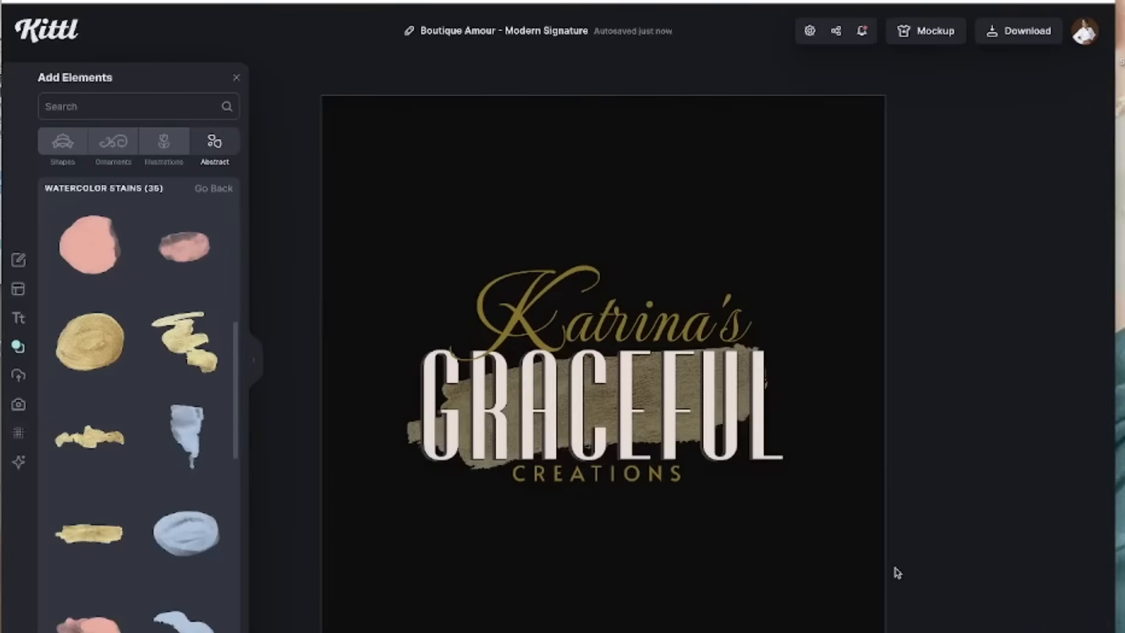
- Add a pale shadow to the gold script line and open the logo's download options
{"action": "left_click", "coordinate": [639, 320]}
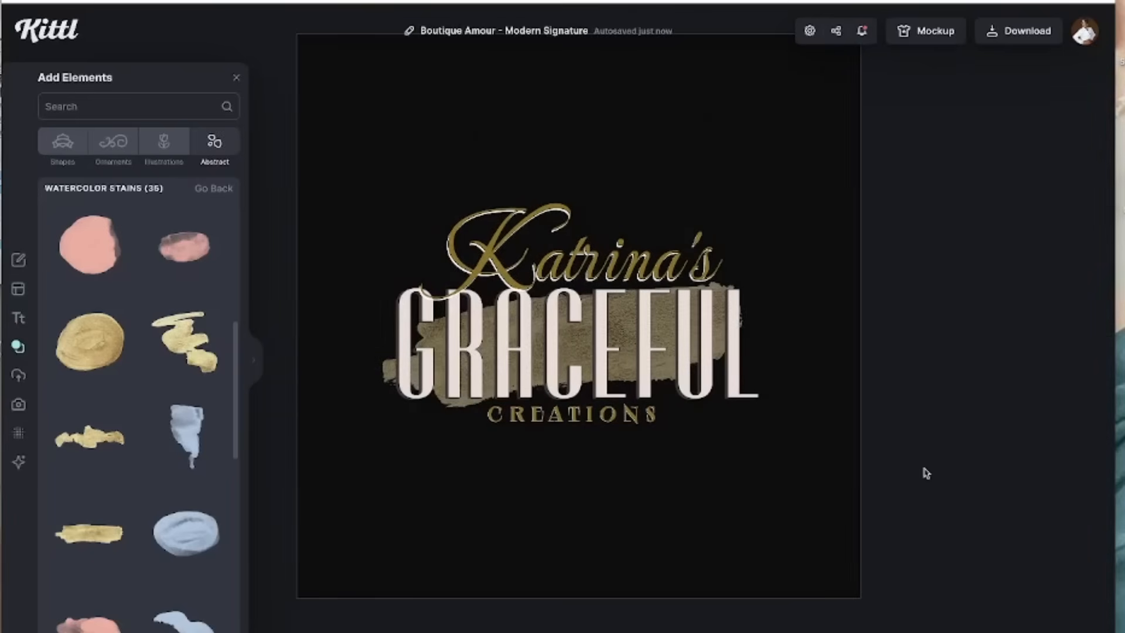
{"action": "scroll", "coordinate": [908, 399], "scroll_direction": "up", "scroll_amount": 2}
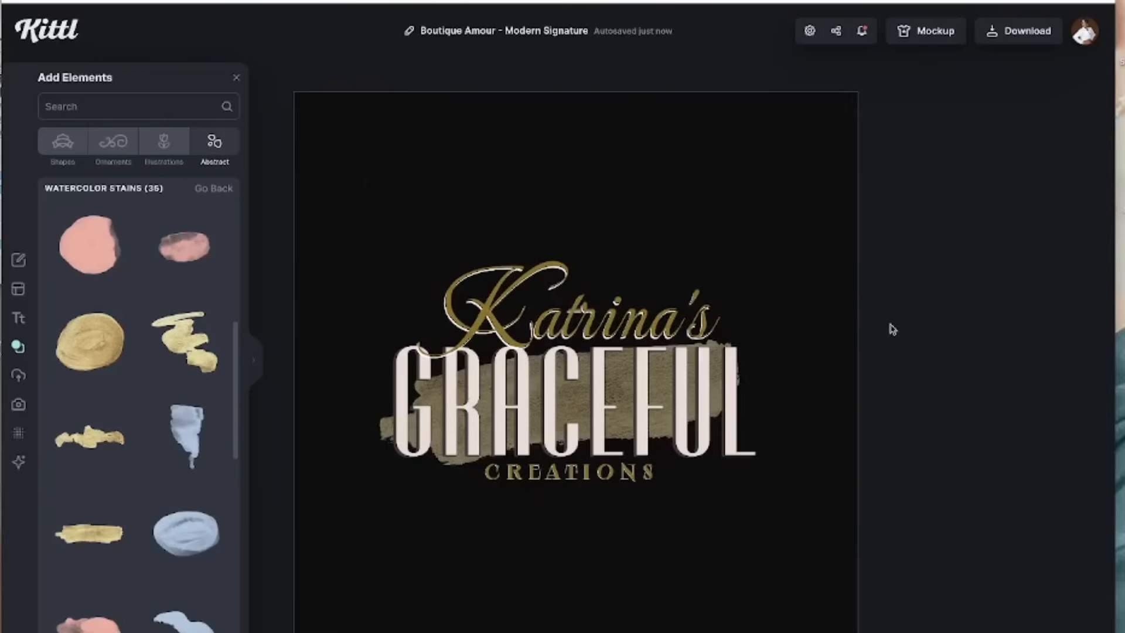
{"action": "left_click", "coordinate": [1025, 42]}
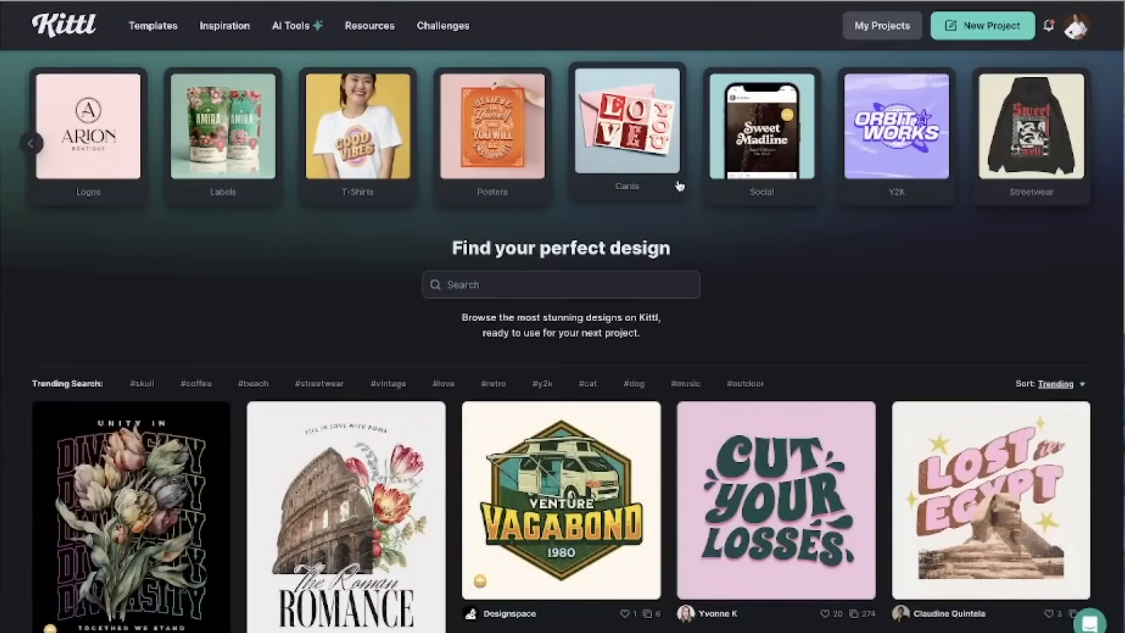
- Open the Y2K logo template category and examine the available logo designs and collections
{"action": "left_click", "coordinate": [893, 157]}
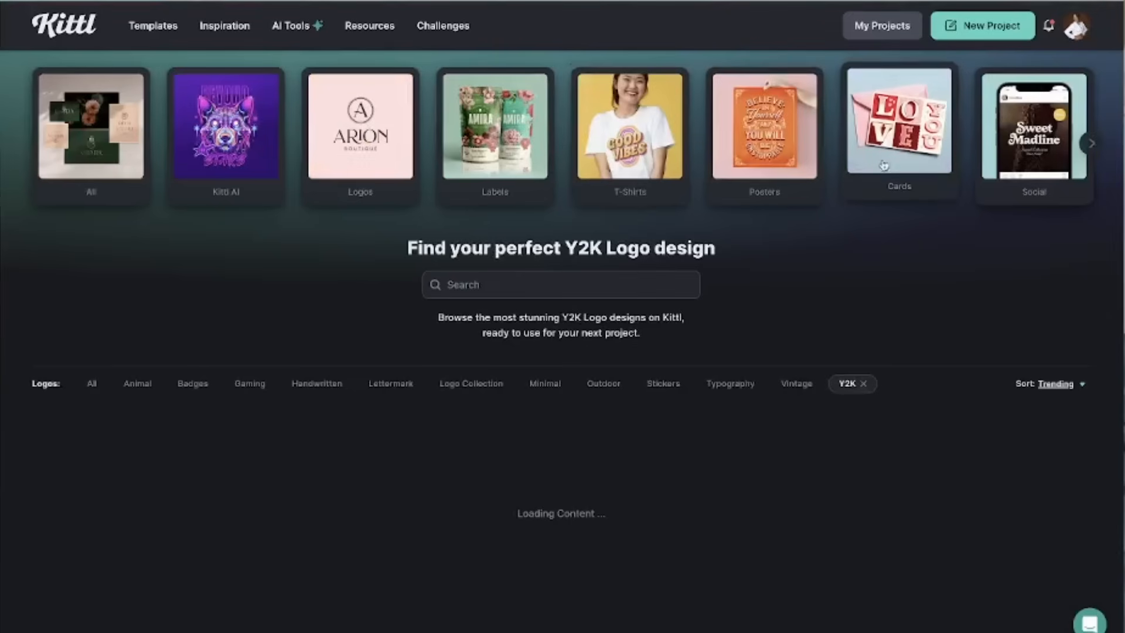
{"action": "scroll", "coordinate": [695, 345], "scroll_direction": "down", "scroll_amount": 10}
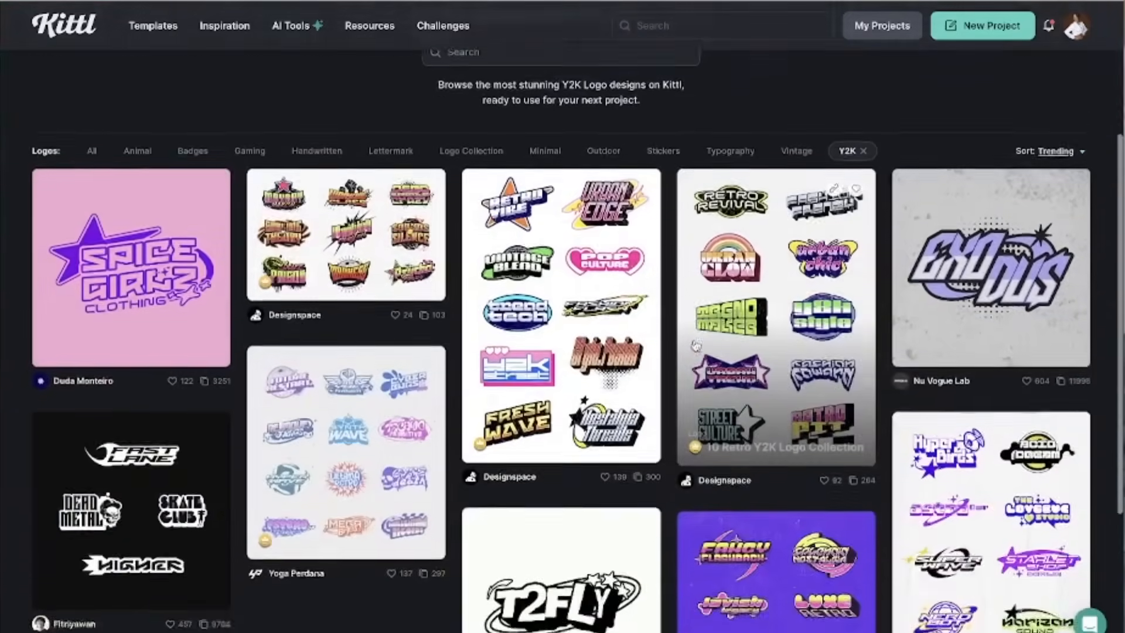
{"action": "scroll", "coordinate": [695, 345], "scroll_direction": "down", "scroll_amount": 9}
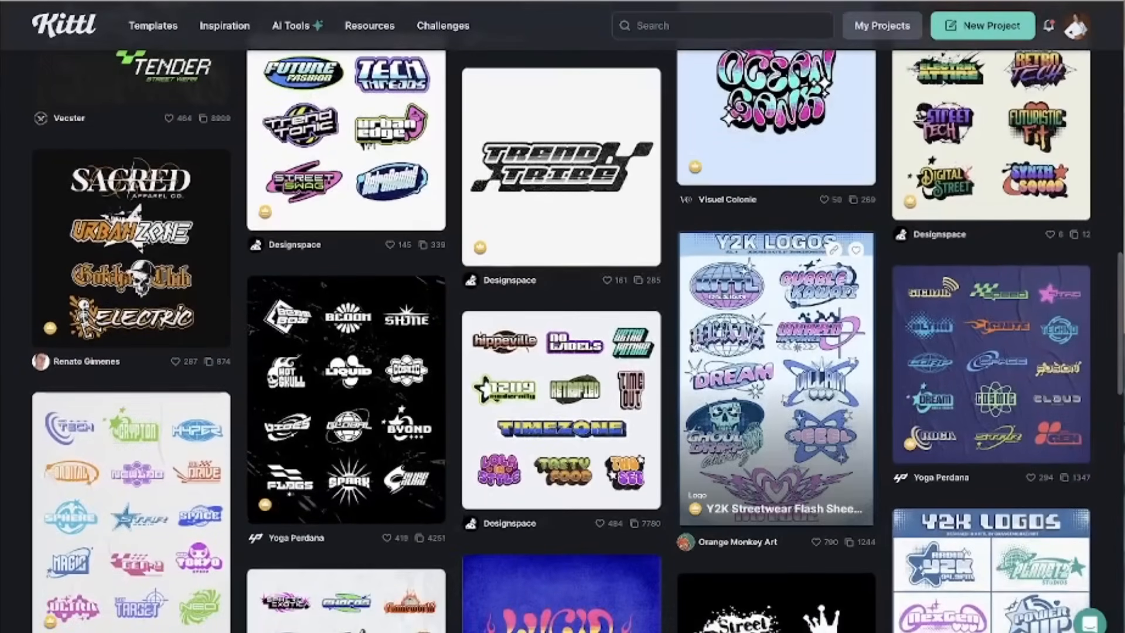
{"action": "scroll", "coordinate": [696, 345], "scroll_direction": "down", "scroll_amount": 9}
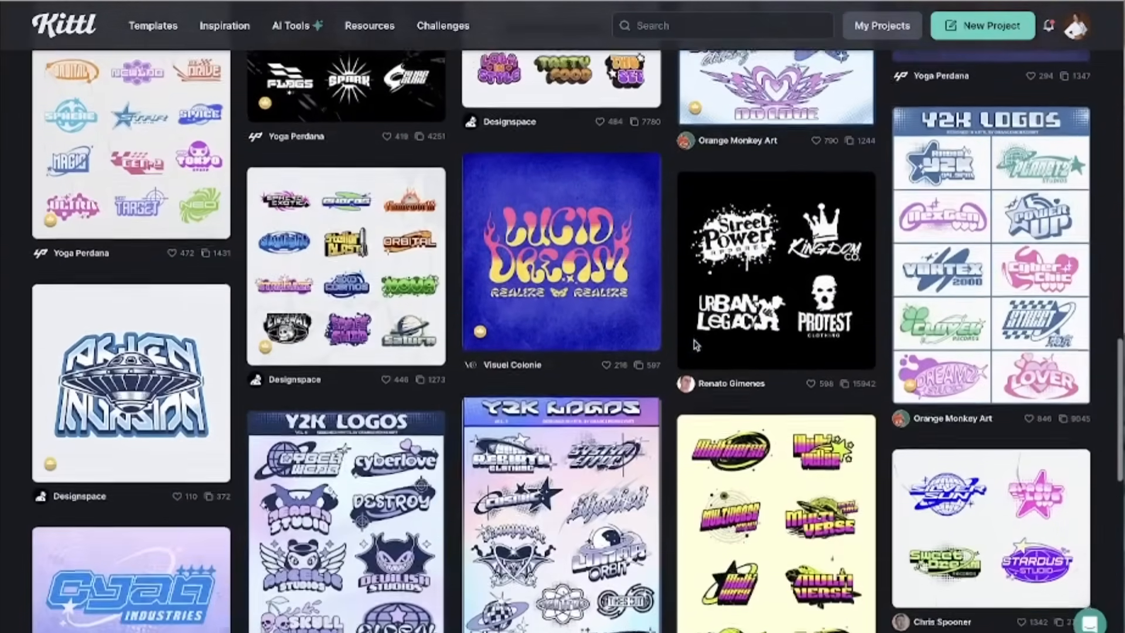
{"action": "scroll", "coordinate": [695, 345], "scroll_direction": "down", "scroll_amount": 7}
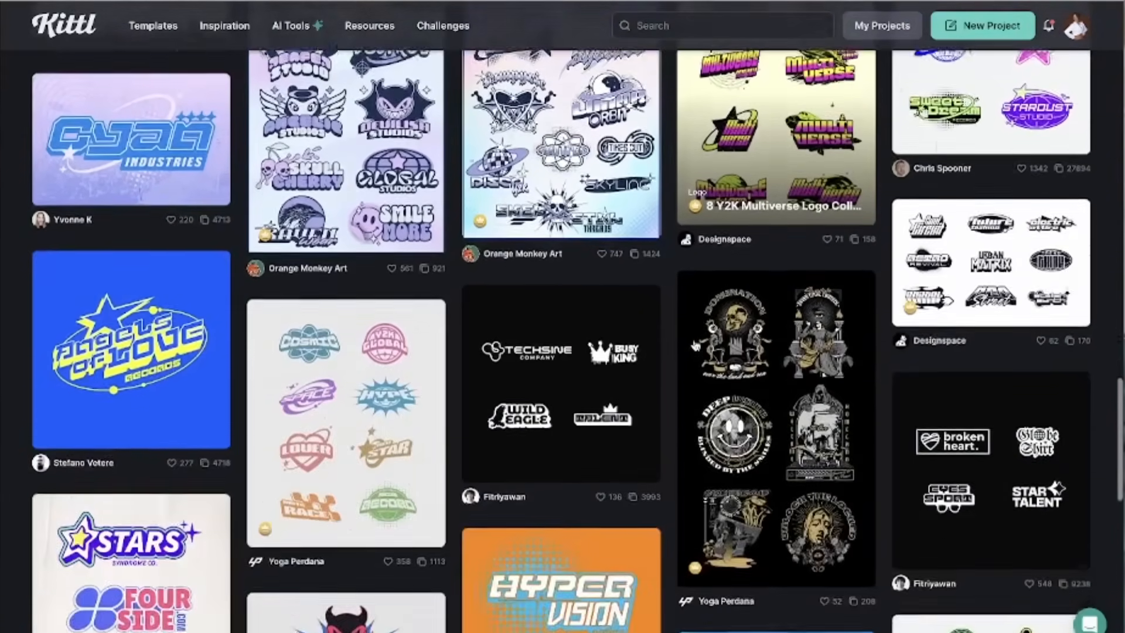
{"action": "scroll", "coordinate": [696, 346], "scroll_direction": "down", "scroll_amount": 9}
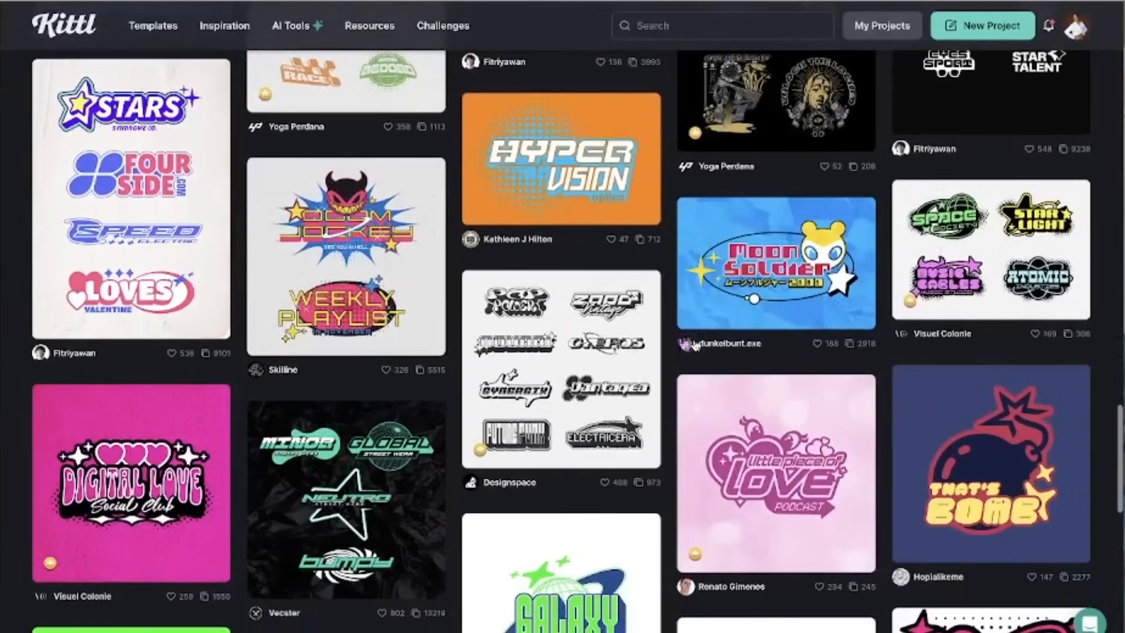
- Examine more of the Y2K logo designs further down the template gallery
{"action": "scroll", "coordinate": [695, 345], "scroll_direction": "down", "scroll_amount": 8}
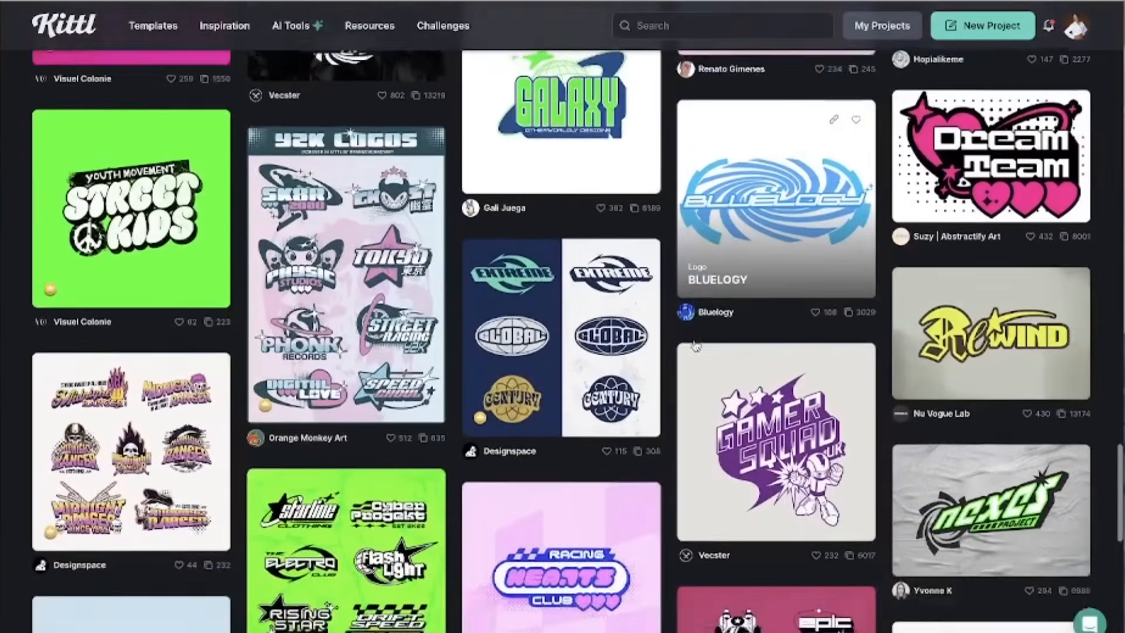
{"action": "scroll", "coordinate": [695, 345], "scroll_direction": "down", "scroll_amount": 6}
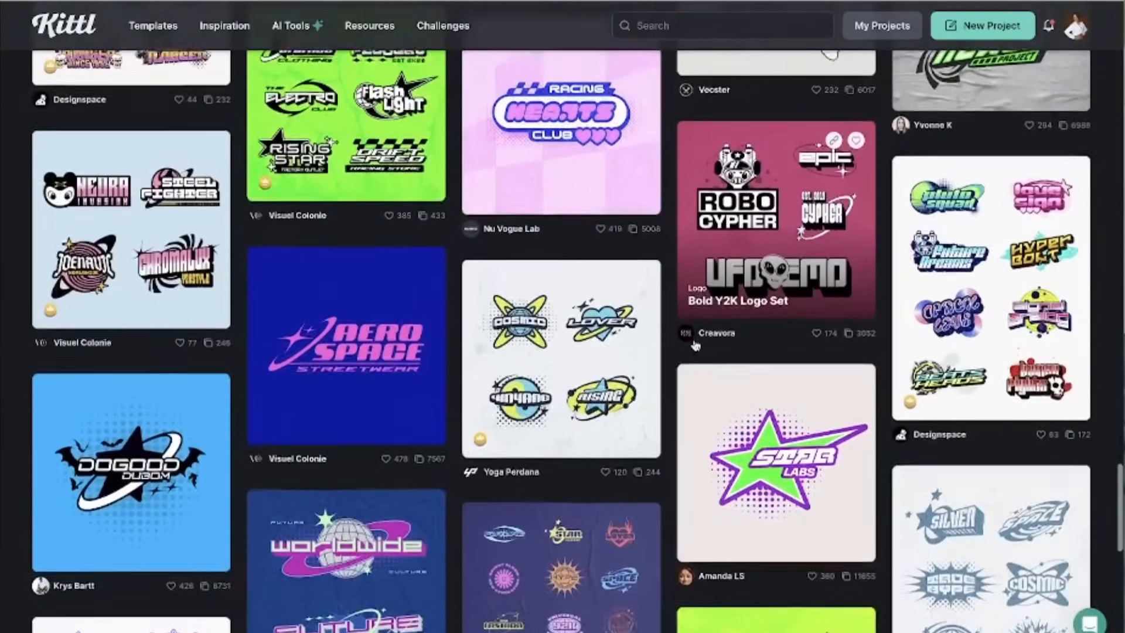
{"action": "scroll", "coordinate": [696, 345], "scroll_direction": "down", "scroll_amount": 6}
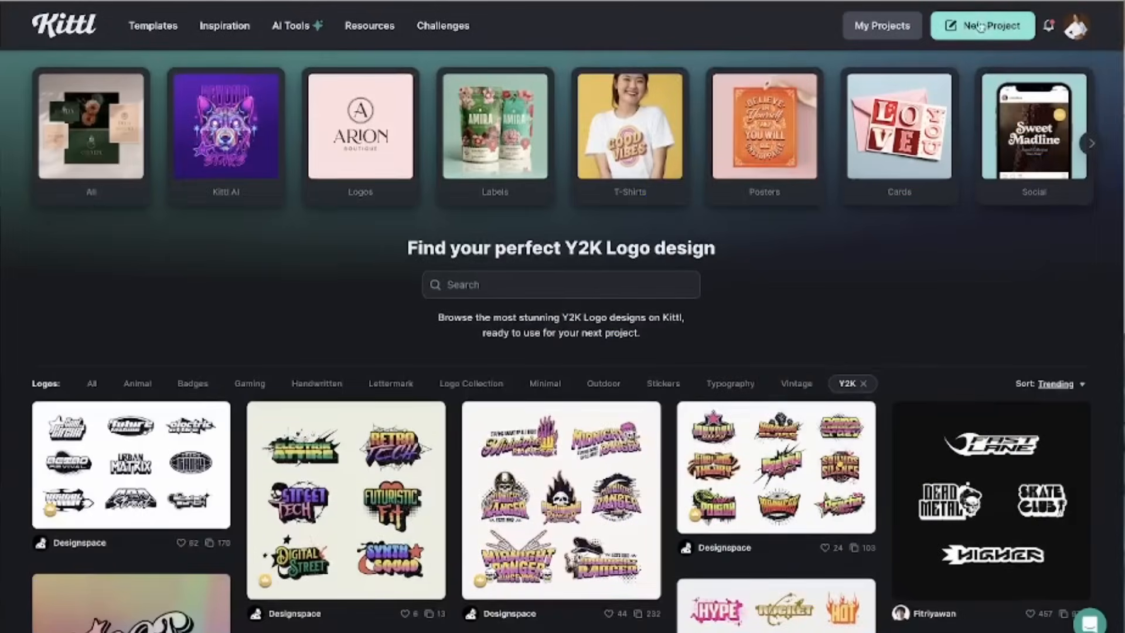
- Create a new project with the Standard 1200 × 1200 px artboard and add a headline text to it
{"action": "left_click", "coordinate": [979, 27]}
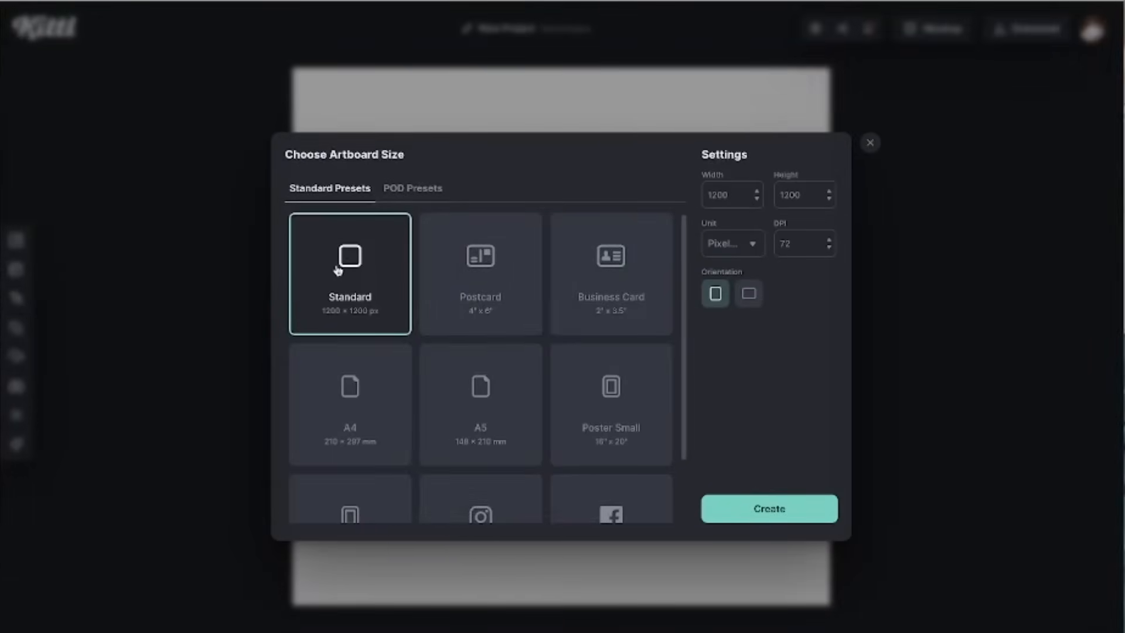
{"action": "left_click", "coordinate": [769, 508]}
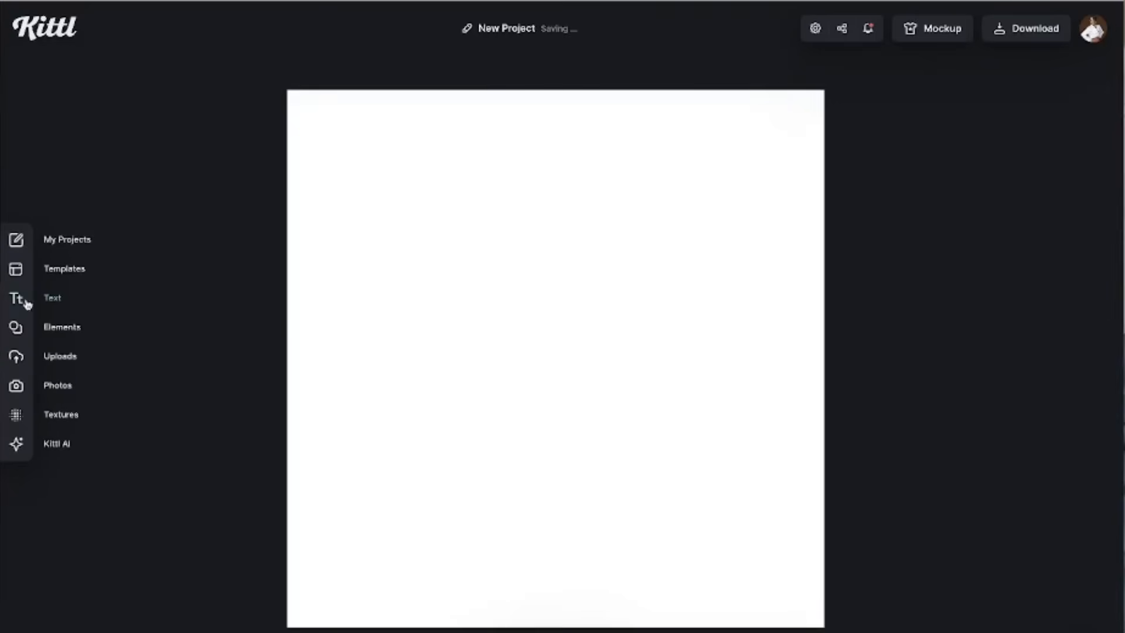
{"action": "left_click", "coordinate": [44, 298]}
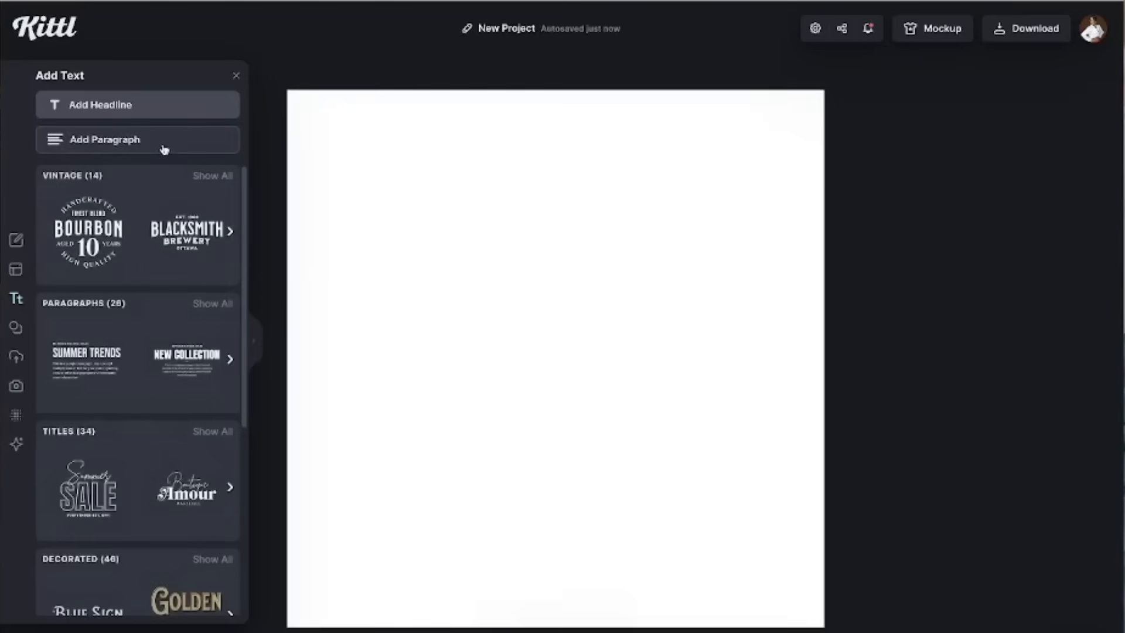
{"action": "left_click", "coordinate": [139, 109]}
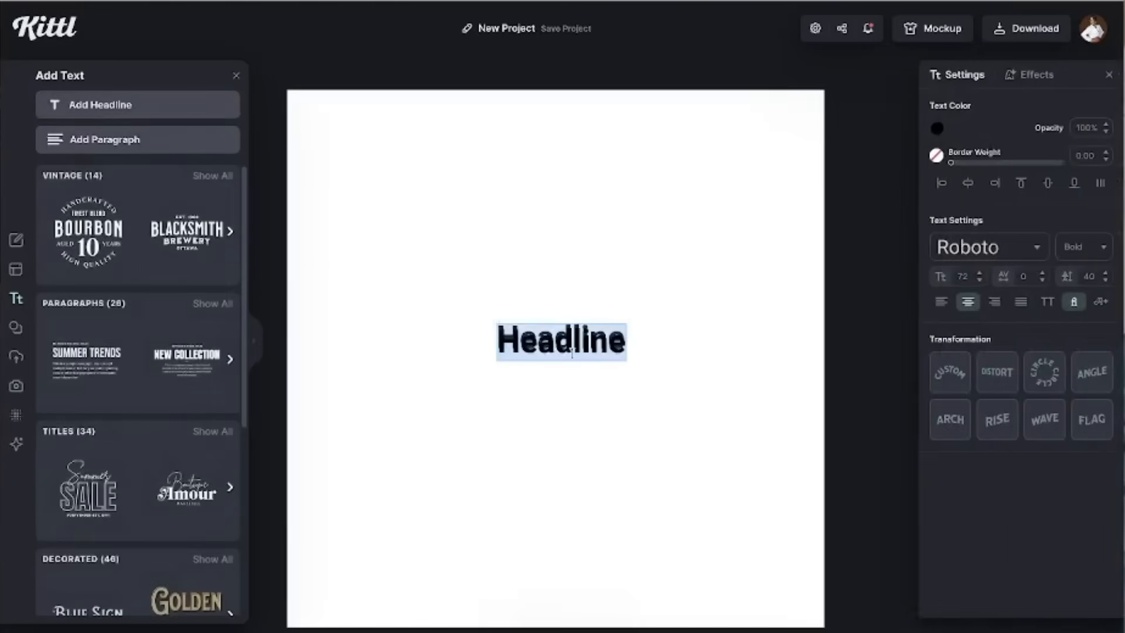
- Move the headline into the upper half of the artboard and enlarge it to about font size 165
{"action": "left_click", "coordinate": [577, 346]}
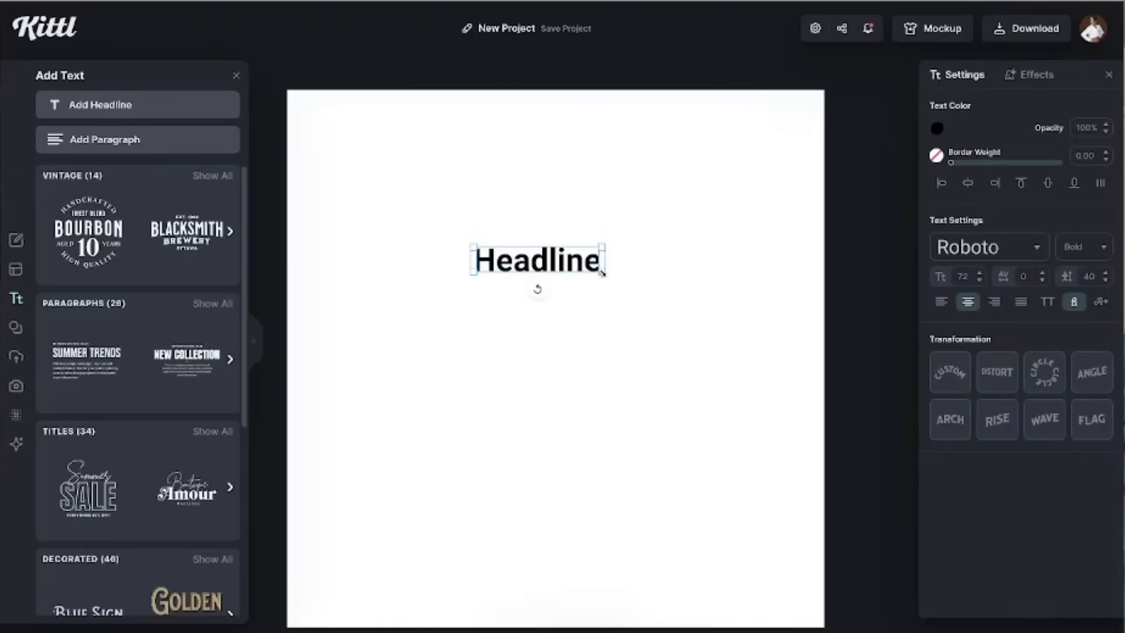
{"action": "left_click_drag", "start_coordinate": [603, 272], "coordinate": [726, 341]}
{"action": "left_click_drag", "start_coordinate": [672, 292], "coordinate": [594, 300]}
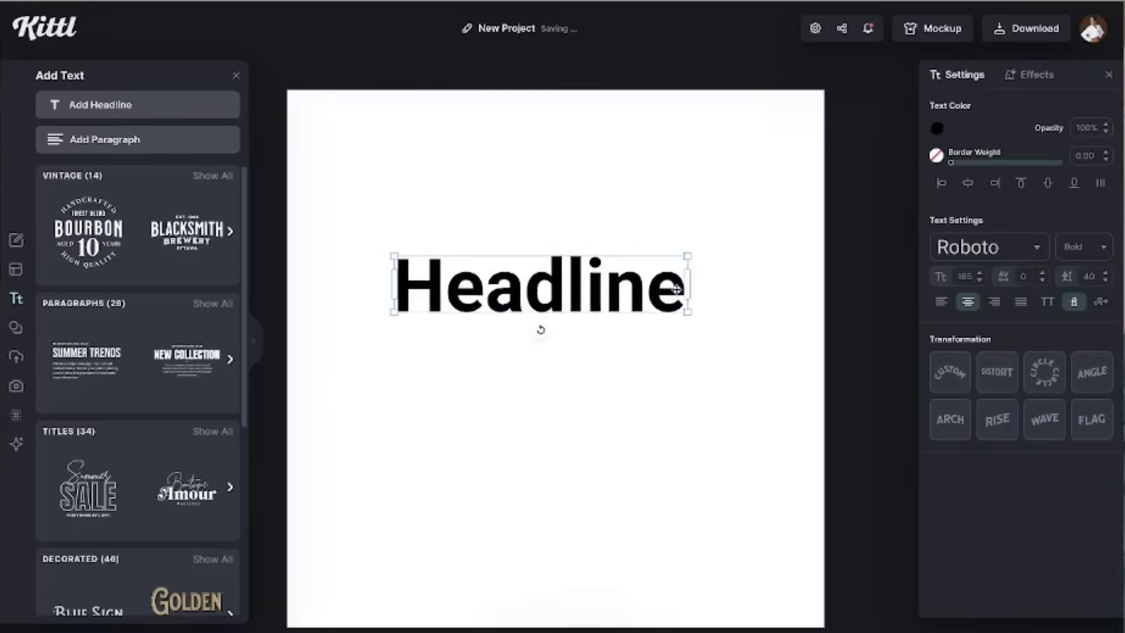
- Replace the headline's wording with "TOO"
{"action": "left_click", "coordinate": [679, 291]}
{"action": "key", "text": "BackSpace"}
{"action": "key", "text": "BackSpace"}
{"action": "key", "text": "BackSpace"}
{"action": "key", "text": "BackSpace"}
{"action": "key", "text": "BackSpace"}
{"action": "key", "text": "BackSpace"}
{"action": "key", "text": "BackSpace"}
{"action": "key", "text": "BackSpace"}
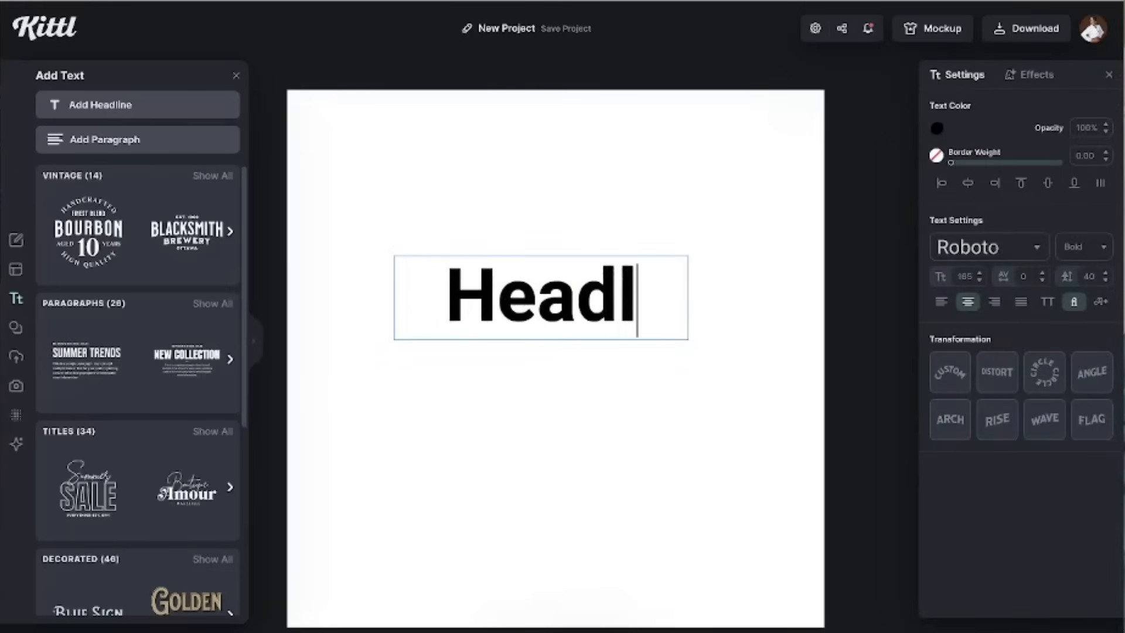
{"action": "type", "text": "TOO"}
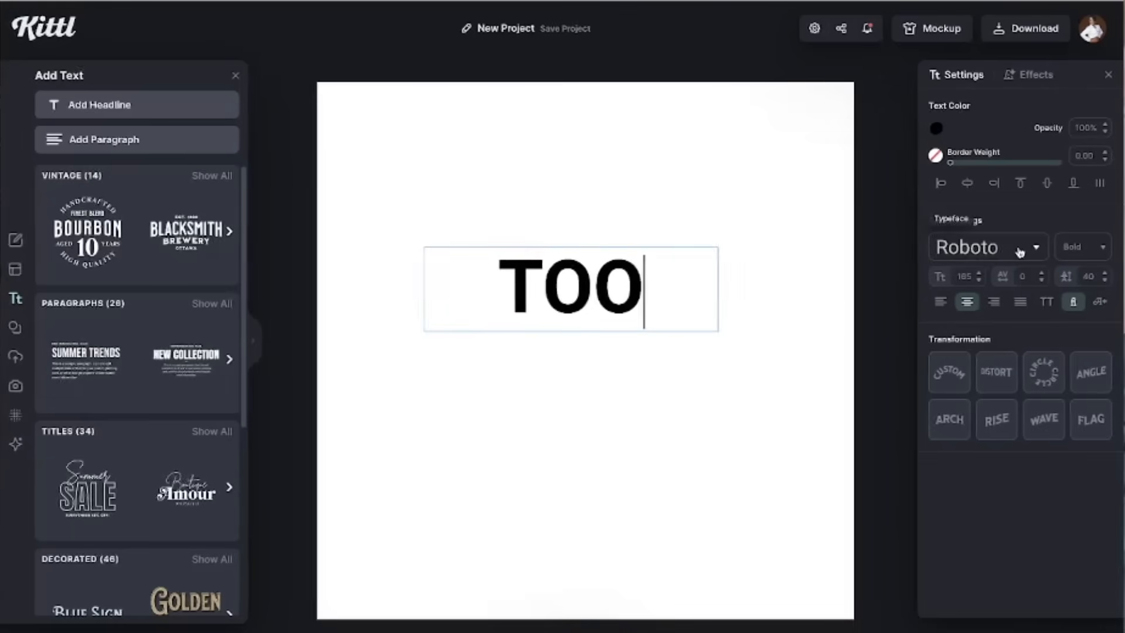
- Set "TOO" in the Guardia typeface and widen its text box so the word fits on one line
{"action": "left_click", "coordinate": [1035, 250]}
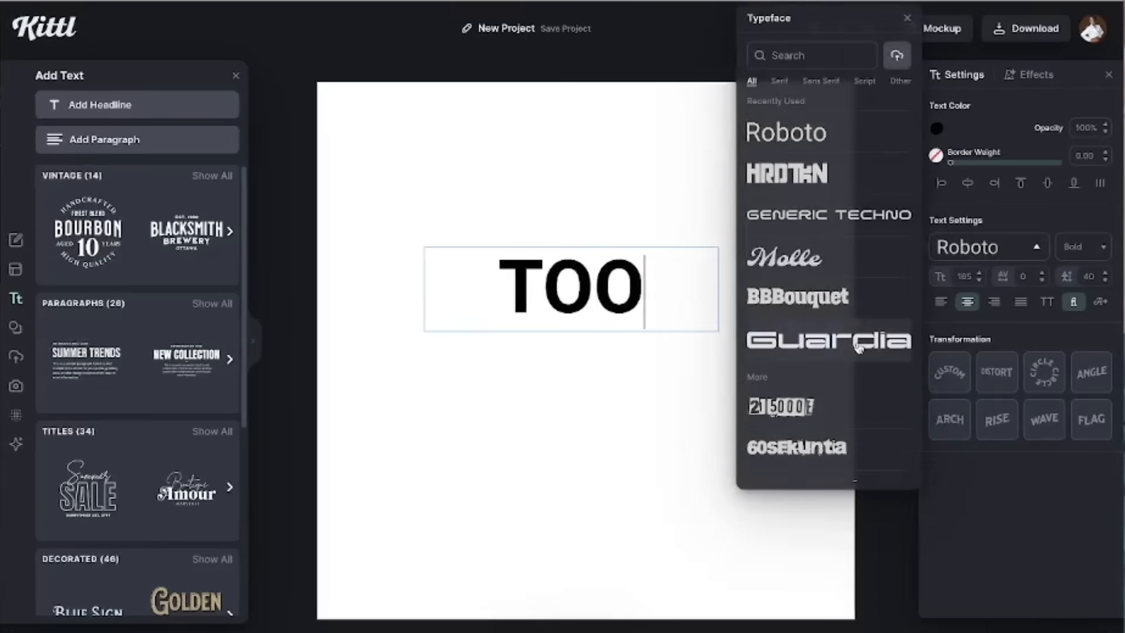
{"action": "left_click", "coordinate": [858, 349]}
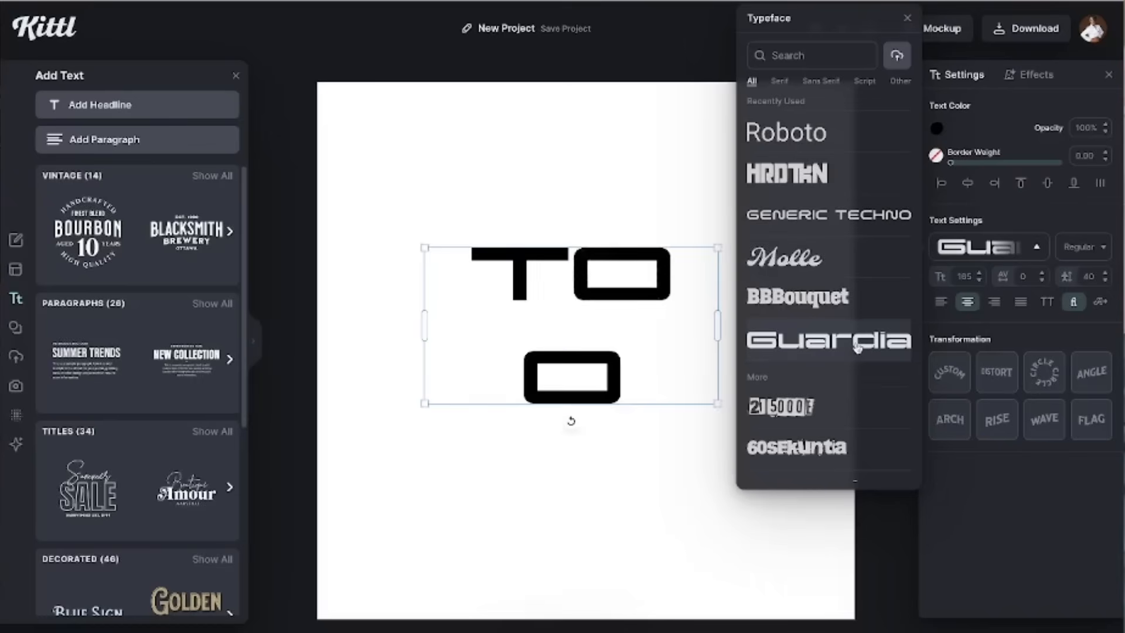
{"action": "left_click_drag", "start_coordinate": [716, 327], "coordinate": [760, 320]}
{"action": "left_click", "coordinate": [632, 373]}
{"action": "scroll", "coordinate": [729, 270], "scroll_direction": "down", "scroll_amount": 1}
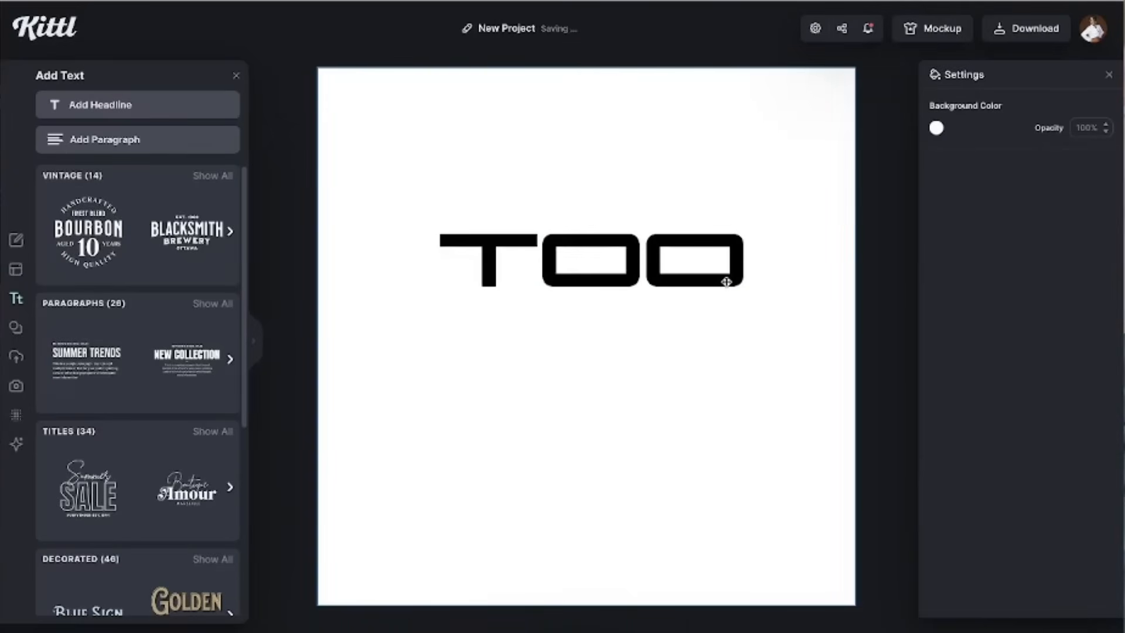
- Duplicate "TOO" directly below, change the copy to "HYPE" and adjust its text box beneath the first word
{"action": "left_click_drag", "start_coordinate": [727, 281], "coordinate": [718, 385], "text": "alt"}
{"action": "double_click", "coordinate": [733, 371]}
{"action": "key", "text": "BackSpace"}
{"action": "key", "text": "BackSpace"}
{"action": "key", "text": "BackSpace"}
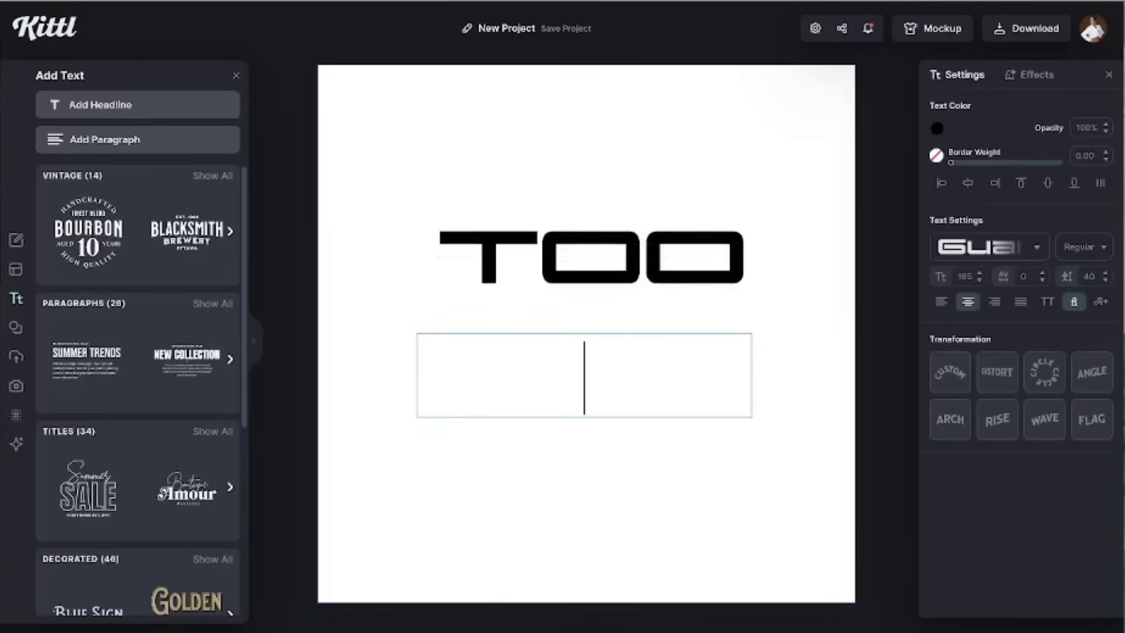
{"action": "type", "text": "HYPE"}
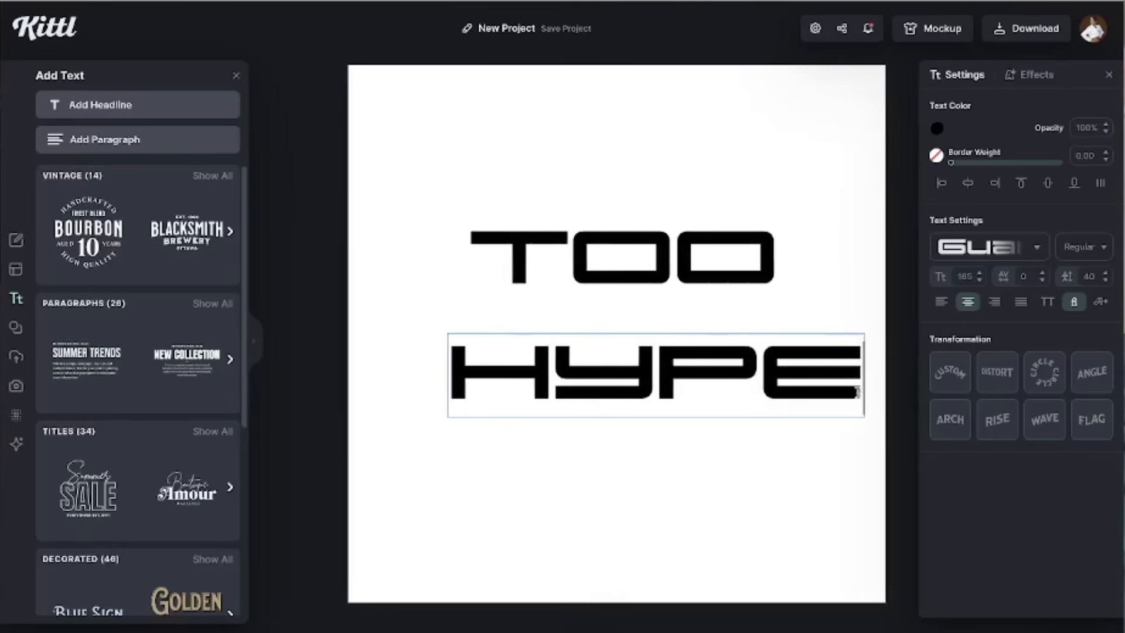
{"action": "left_click_drag", "start_coordinate": [856, 392], "coordinate": [831, 389]}
{"action": "left_click_drag", "start_coordinate": [740, 413], "coordinate": [837, 403]}
- Try the Barriecito typeface on "HYPE", settle on Ceviche One and place the word close beneath "TOO"
{"action": "left_click", "coordinate": [1035, 251]}
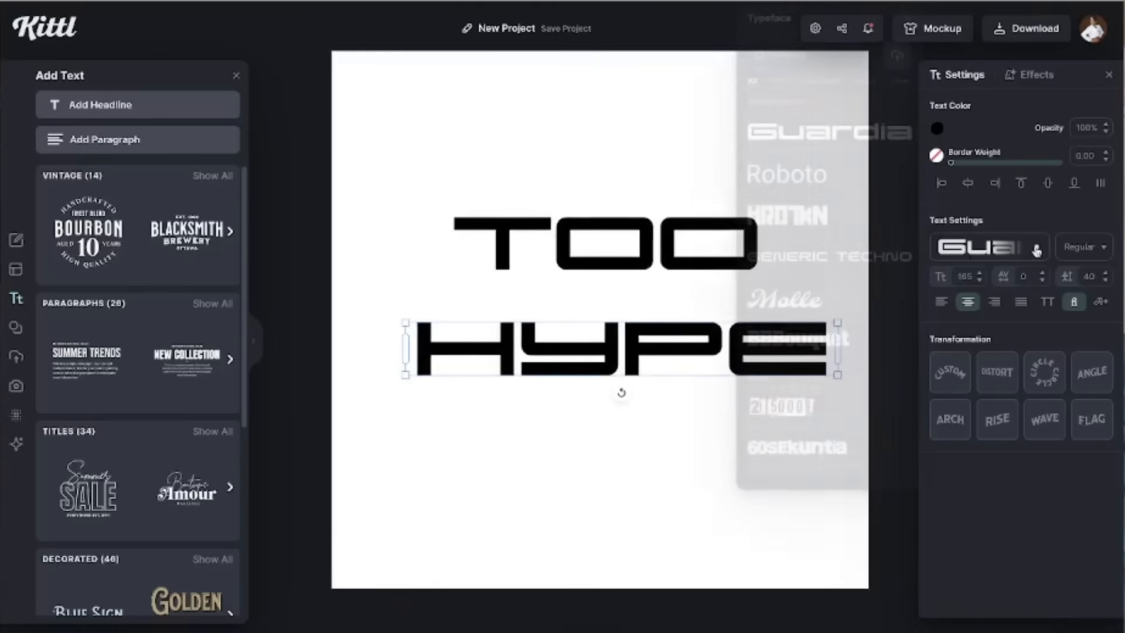
{"action": "scroll", "coordinate": [824, 360], "scroll_direction": "down", "scroll_amount": 2}
{"action": "scroll", "coordinate": [824, 360], "scroll_direction": "down", "scroll_amount": 6}
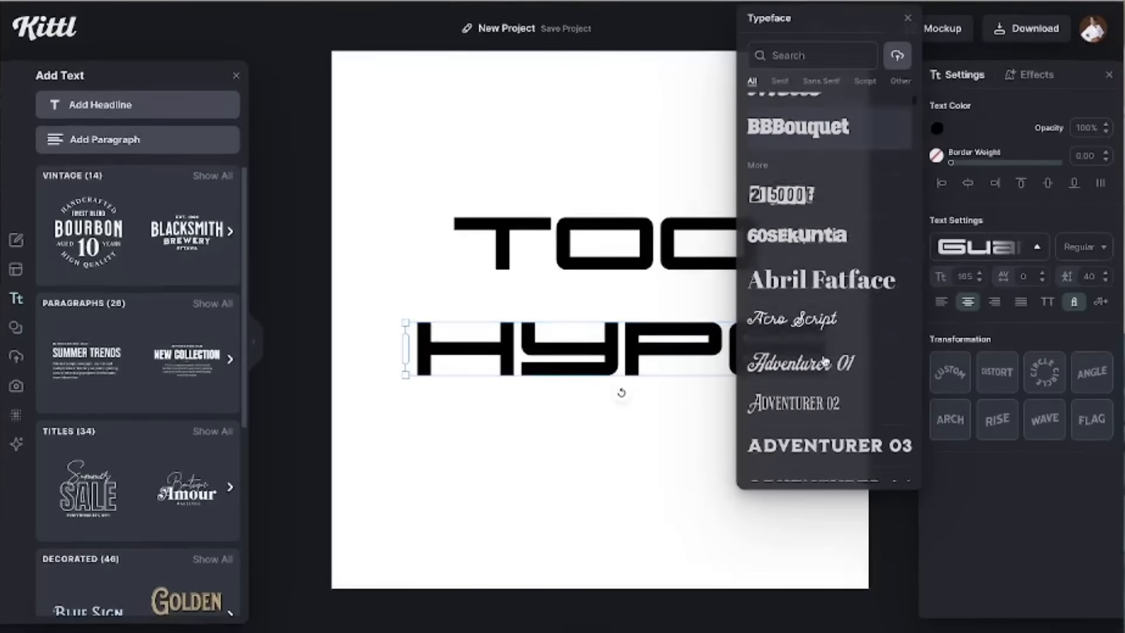
{"action": "scroll", "coordinate": [825, 360], "scroll_direction": "down", "scroll_amount": 8}
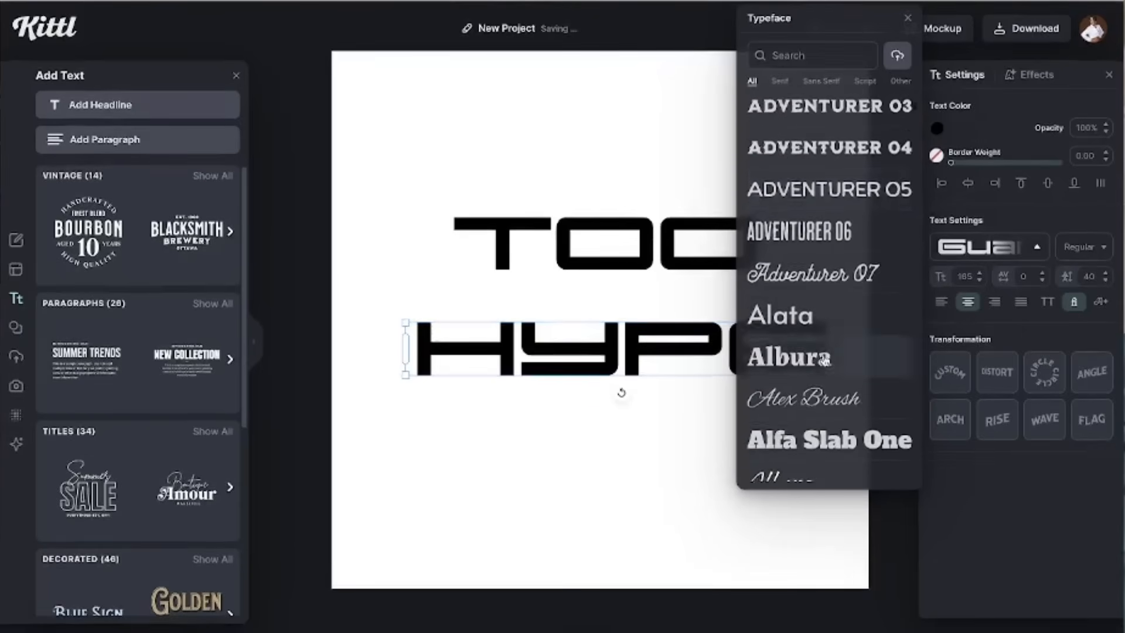
{"action": "scroll", "coordinate": [825, 360], "scroll_direction": "down", "scroll_amount": 8}
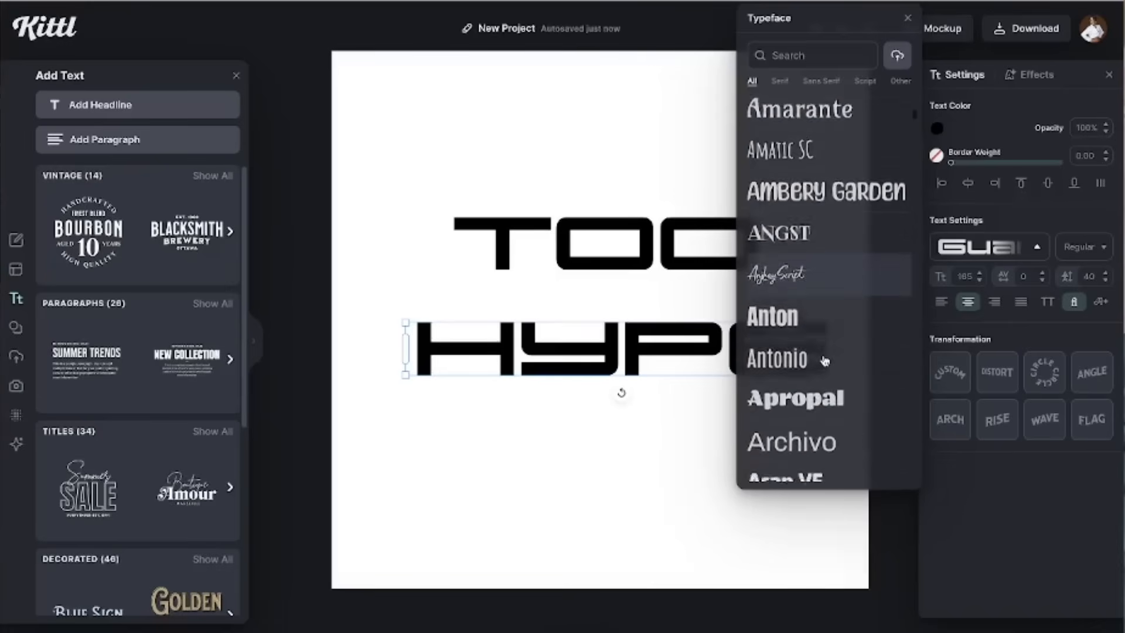
{"action": "scroll", "coordinate": [825, 359], "scroll_direction": "down", "scroll_amount": 6}
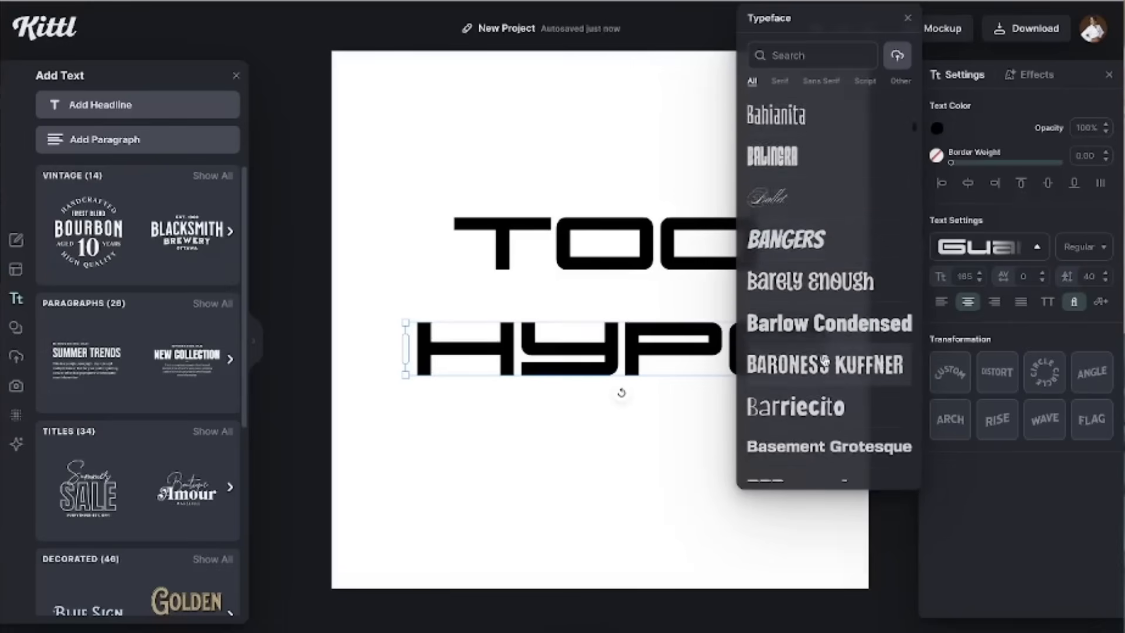
{"action": "scroll", "coordinate": [825, 359], "scroll_direction": "down", "scroll_amount": 2}
{"action": "left_click", "coordinate": [822, 348]}
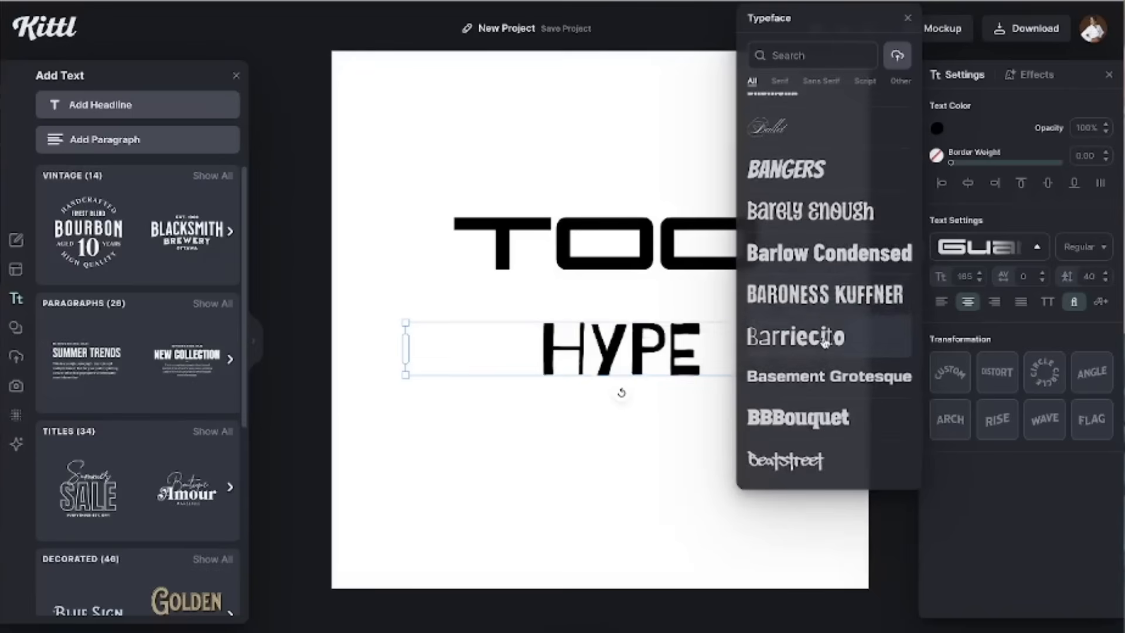
{"action": "scroll", "coordinate": [874, 365], "scroll_direction": "down", "scroll_amount": 5}
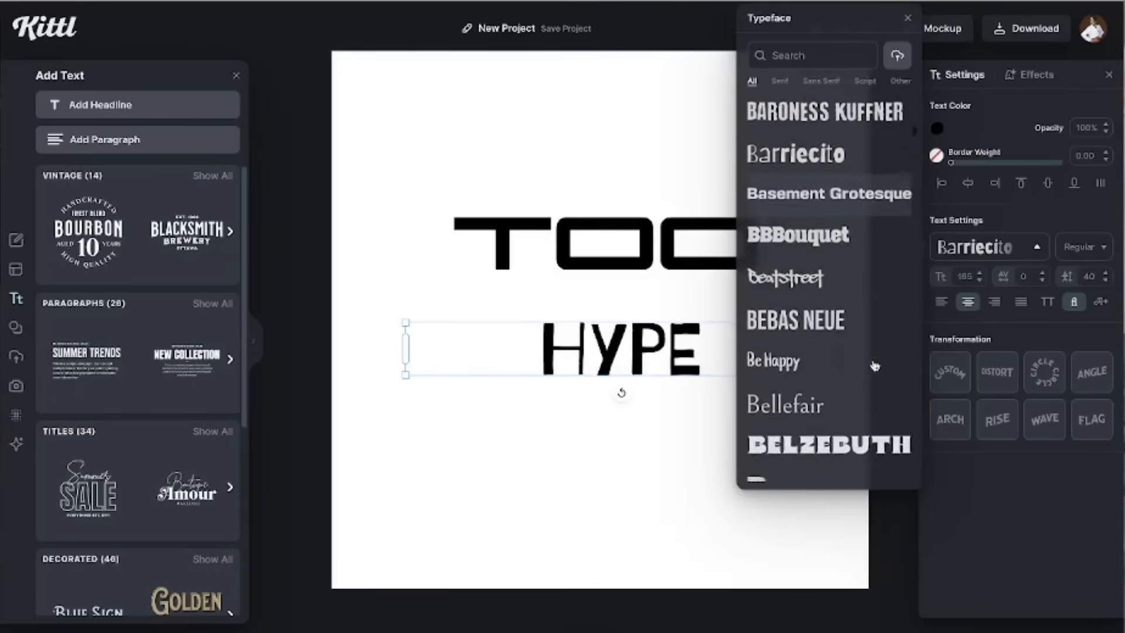
{"action": "left_click", "coordinate": [795, 253]}
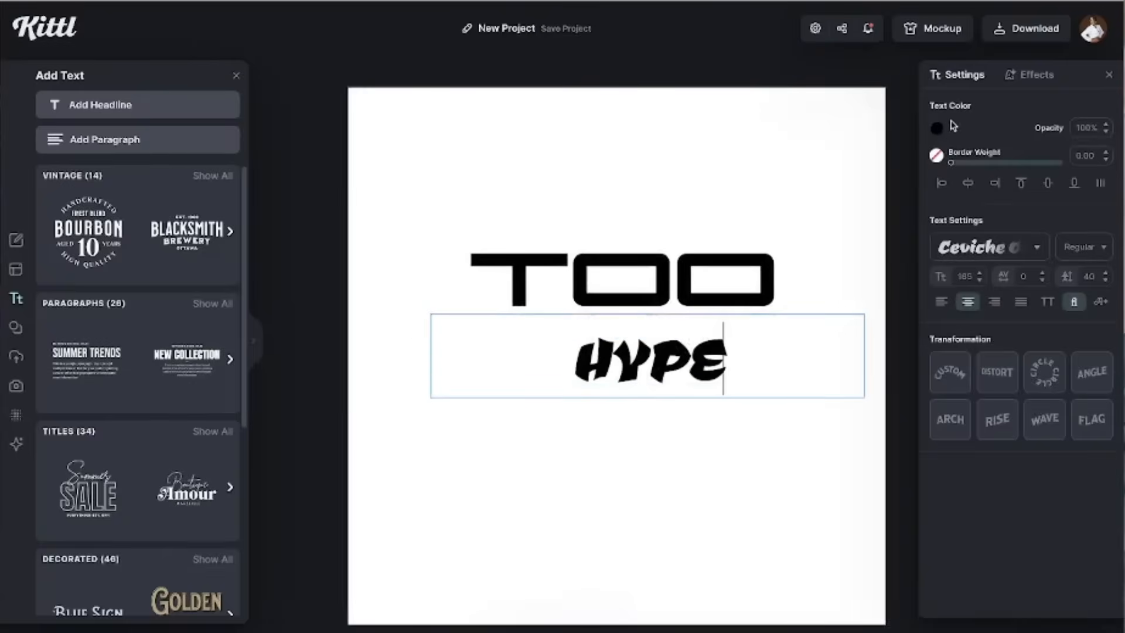
- Set the text colour of "HYPE" to the orange-brown c16719
{"action": "left_click", "coordinate": [937, 129]}
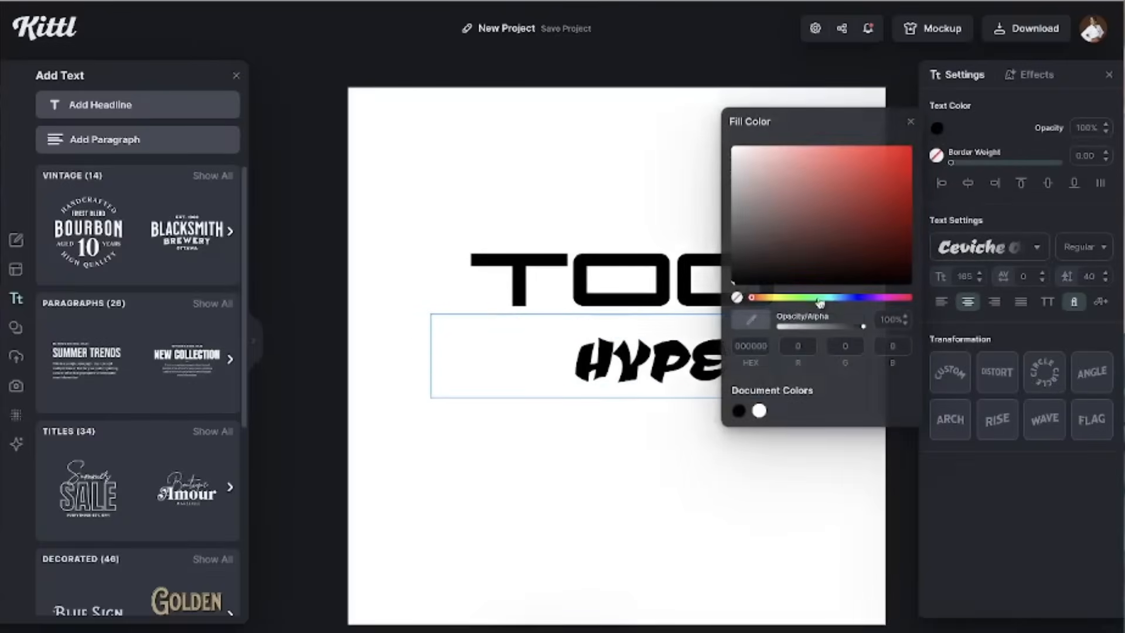
{"action": "left_click", "coordinate": [764, 298]}
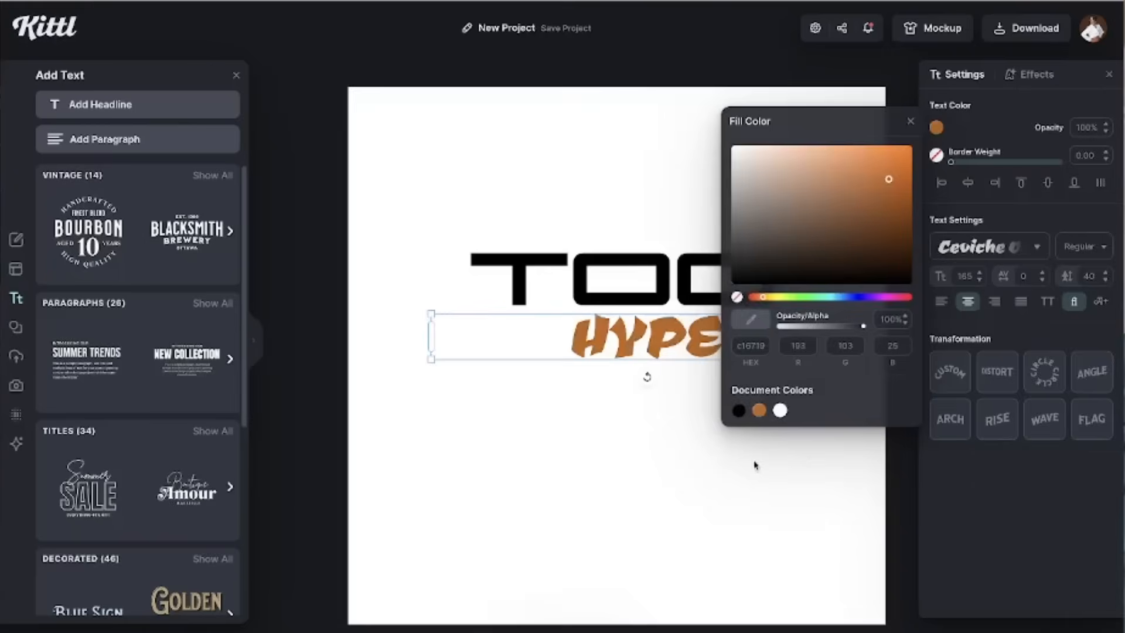
{"action": "left_click", "coordinate": [751, 456]}
- Add the Horizontal Lines decoration to "TOO" and colour it with the orange-brown used for "HYPE"
{"action": "left_click", "coordinate": [740, 257]}
{"action": "left_click", "coordinate": [1030, 77]}
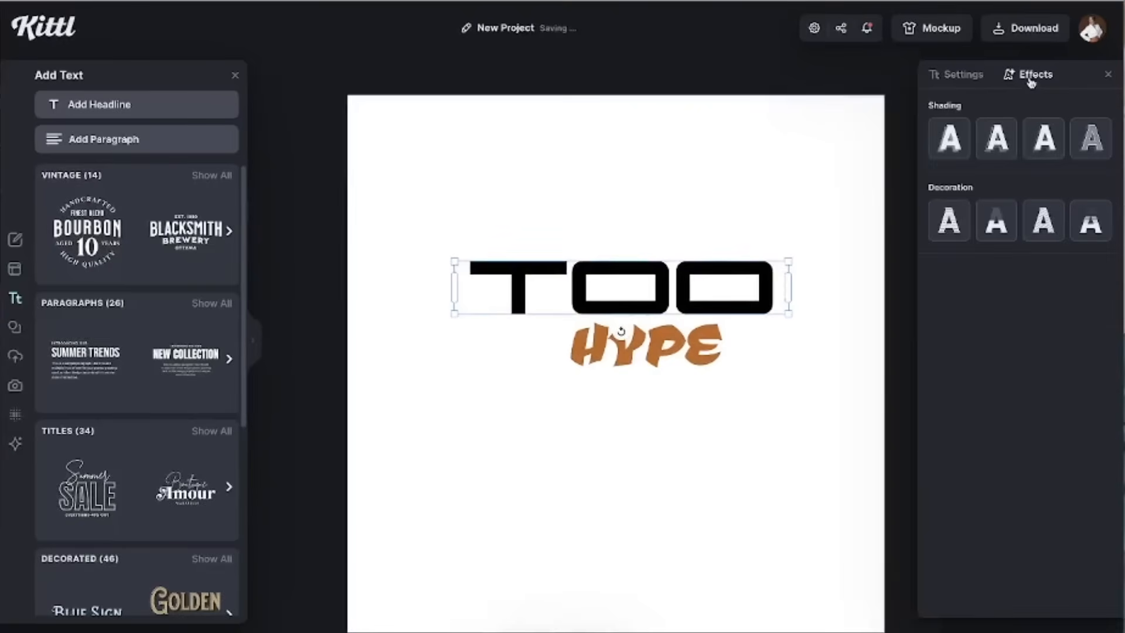
{"action": "left_click", "coordinate": [957, 233]}
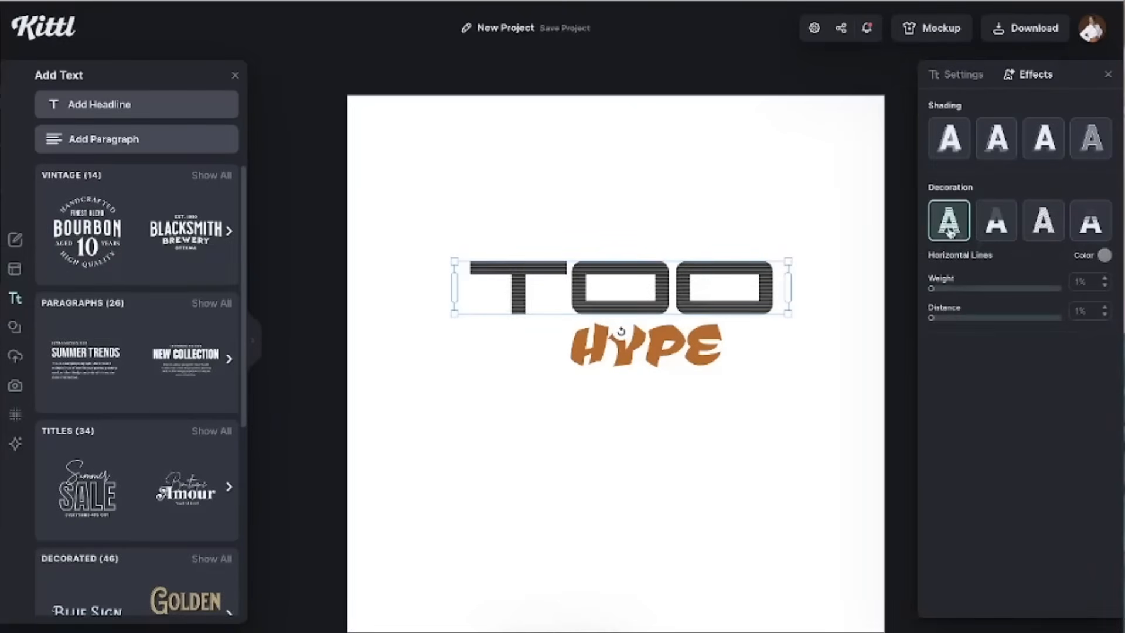
{"action": "left_click", "coordinate": [1102, 258]}
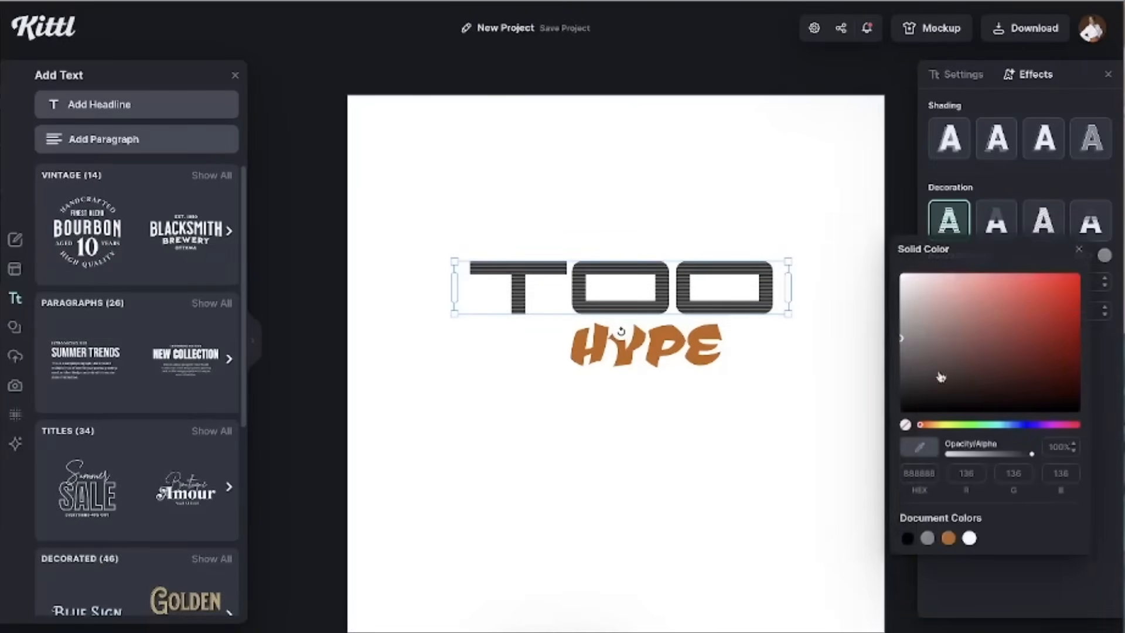
{"action": "left_click", "coordinate": [948, 538]}
{"action": "left_click", "coordinate": [685, 287]}
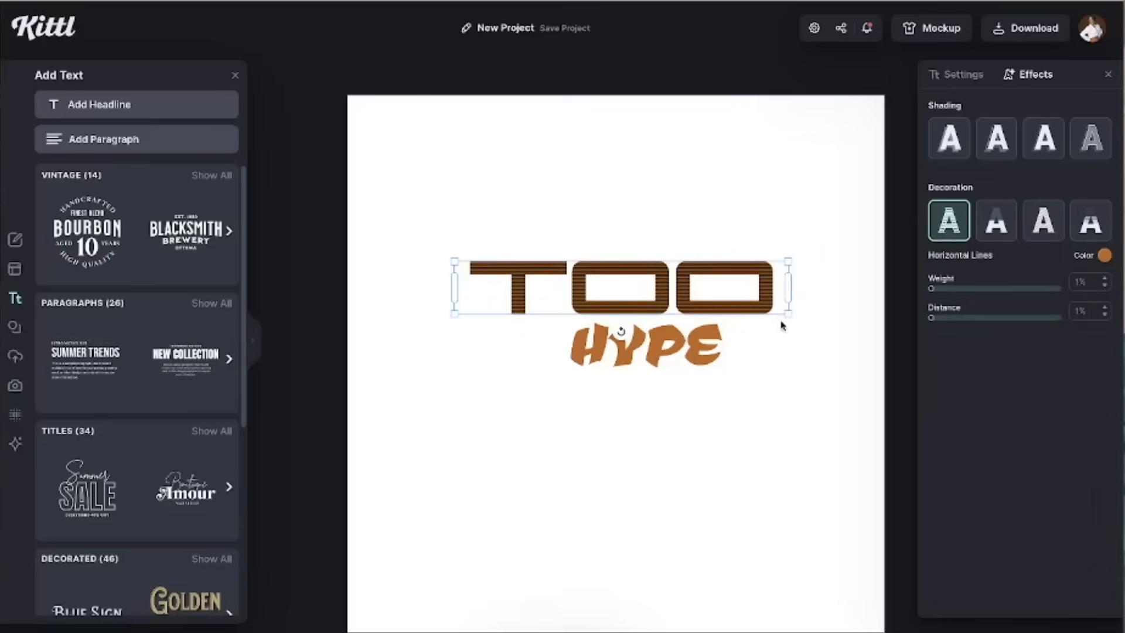
- Enlarge "TOO", centre it across the artboard and change its decoration to Color Cut
{"action": "mouse_move", "coordinate": [786, 314]}
{"action": "left_mouse_down"}
{"action": "mouse_move", "coordinate": [846, 354]}
{"action": "mouse_move", "coordinate": [786, 311]}
{"action": "left_mouse_up"}
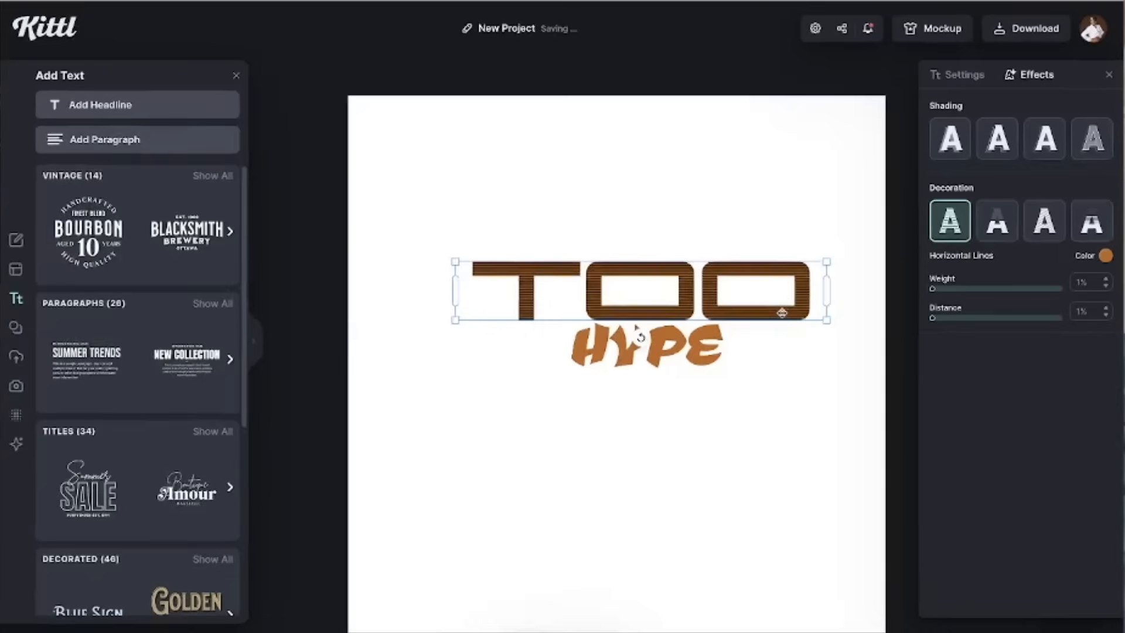
{"action": "left_click", "coordinate": [1001, 228]}
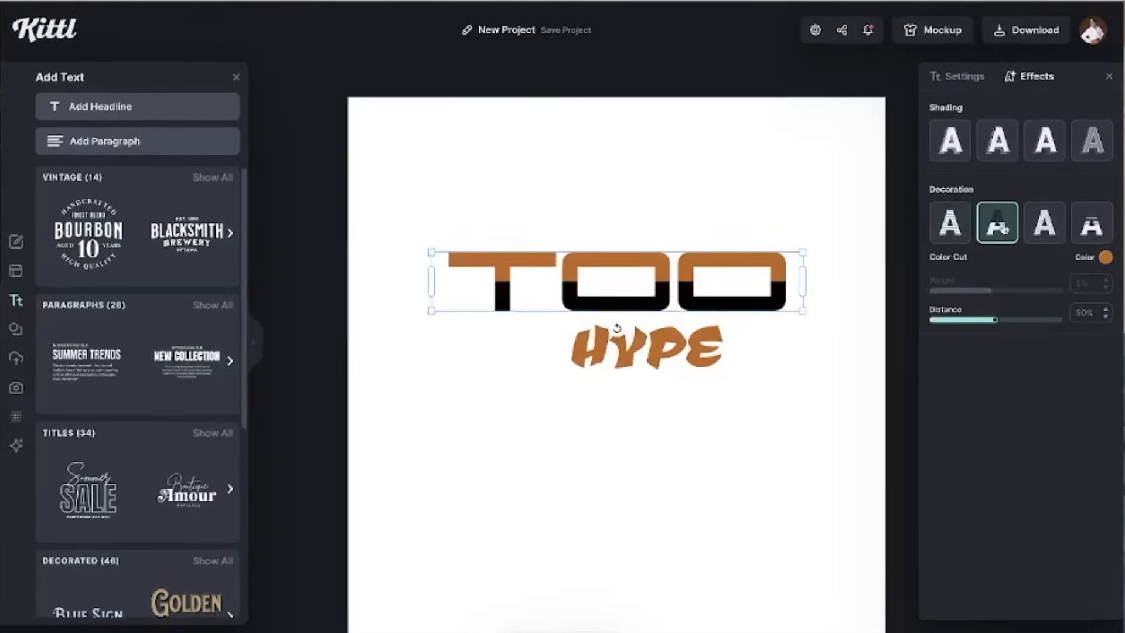
{"action": "scroll", "coordinate": [676, 331], "scroll_direction": "down", "scroll_amount": 1}
{"action": "scroll", "coordinate": [675, 331], "scroll_direction": "left", "scroll_amount": 1}
{"action": "scroll", "coordinate": [675, 331], "scroll_direction": "down", "scroll_amount": 1}
{"action": "scroll", "coordinate": [676, 331], "scroll_direction": "left", "scroll_amount": 1}
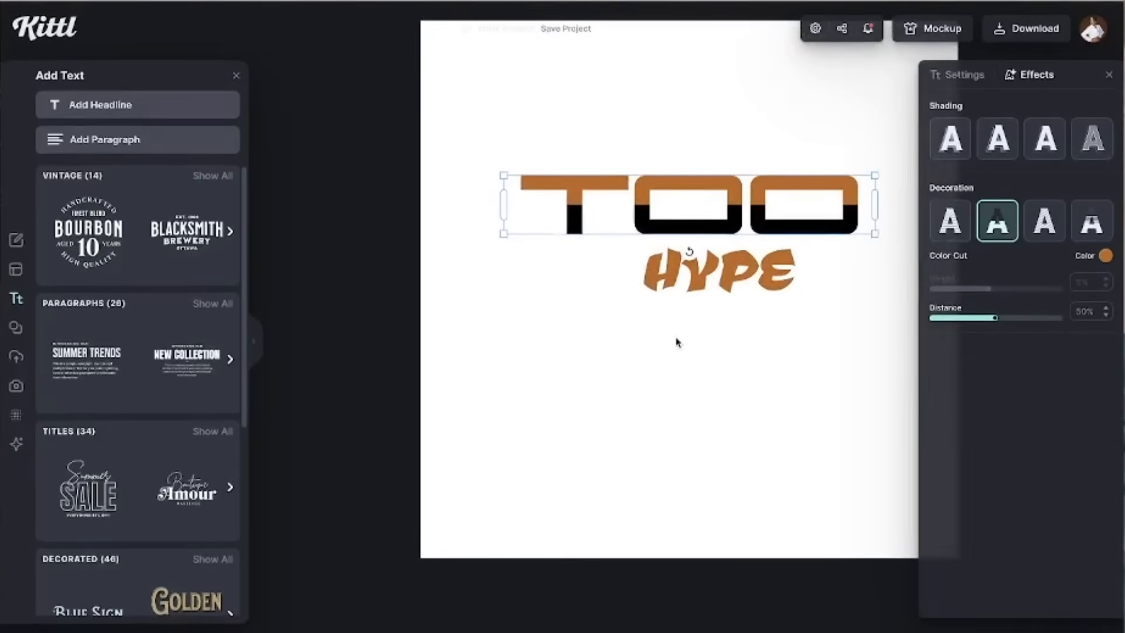
- Add the Color Cut decoration to "HYPE" and colour it black
{"action": "left_click", "coordinate": [725, 282]}
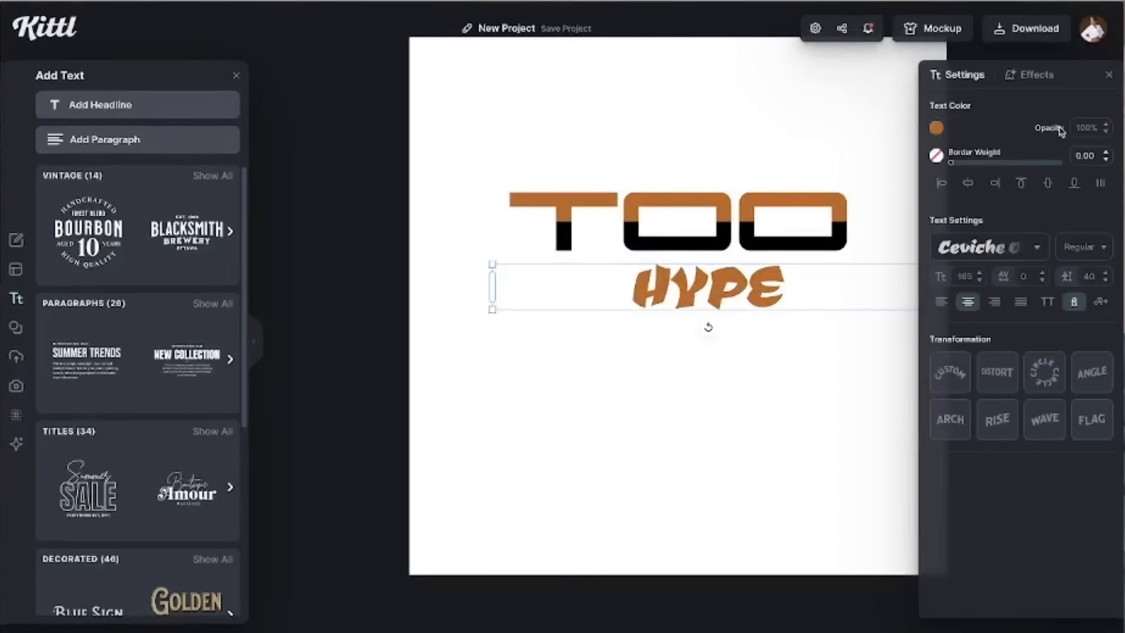
{"action": "left_click", "coordinate": [1029, 75]}
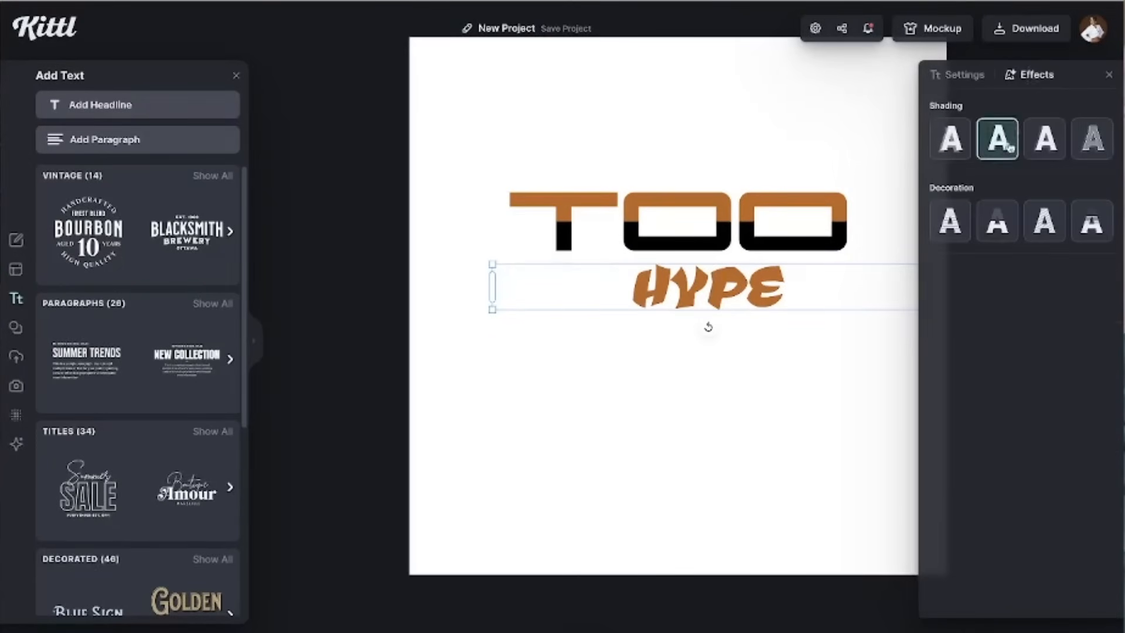
{"action": "left_click", "coordinate": [1003, 228]}
{"action": "left_click", "coordinate": [1103, 256]}
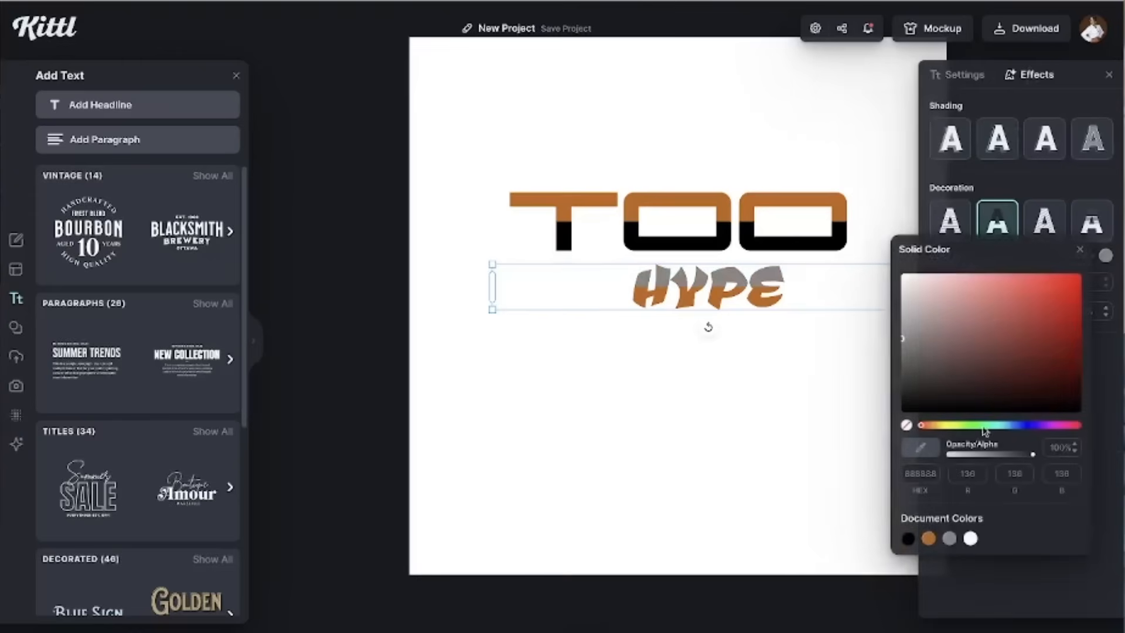
{"action": "left_click", "coordinate": [908, 539]}
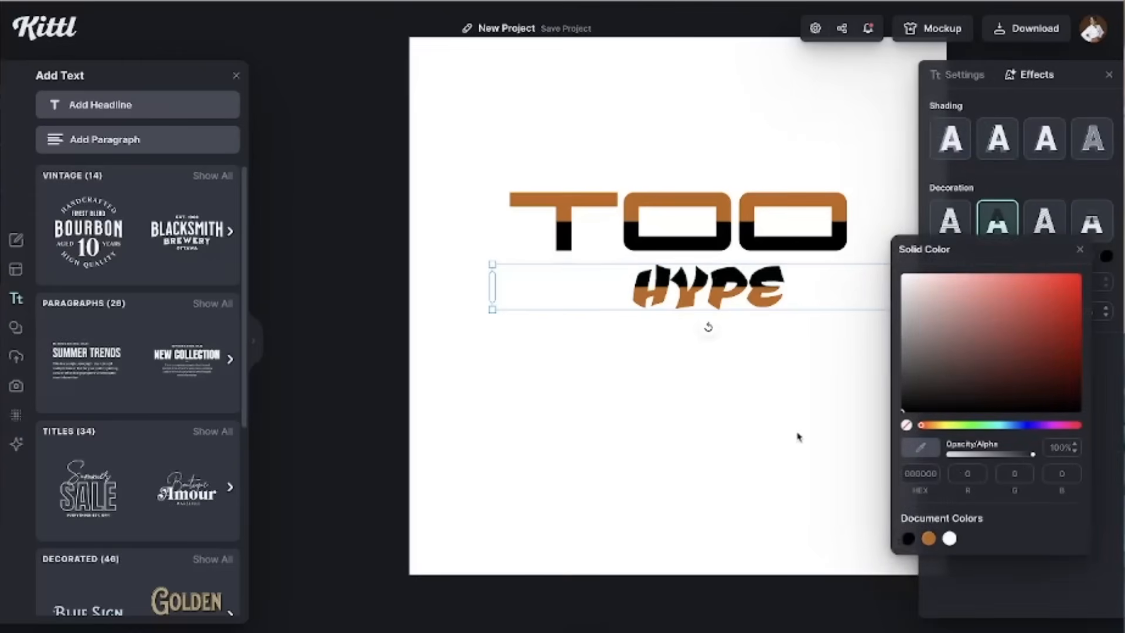
{"action": "left_click", "coordinate": [796, 392]}
- Move "HYPE" up close beneath "TOO" and enlarge it to font size 200
{"action": "left_click_drag", "start_coordinate": [761, 293], "coordinate": [741, 278]}
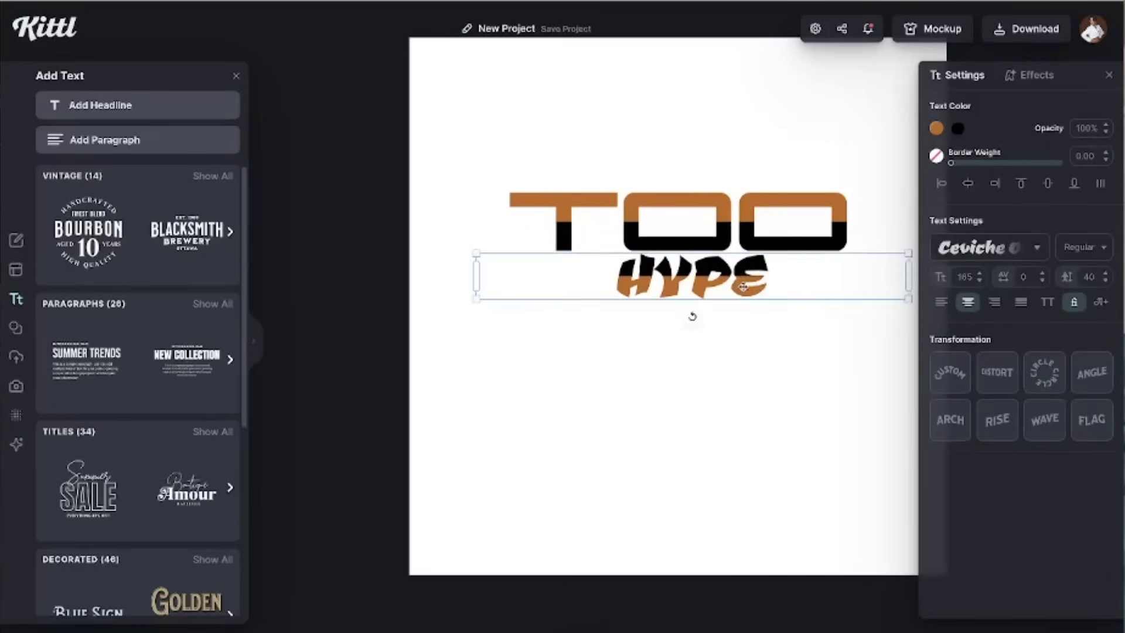
{"action": "left_click", "coordinate": [980, 275]}
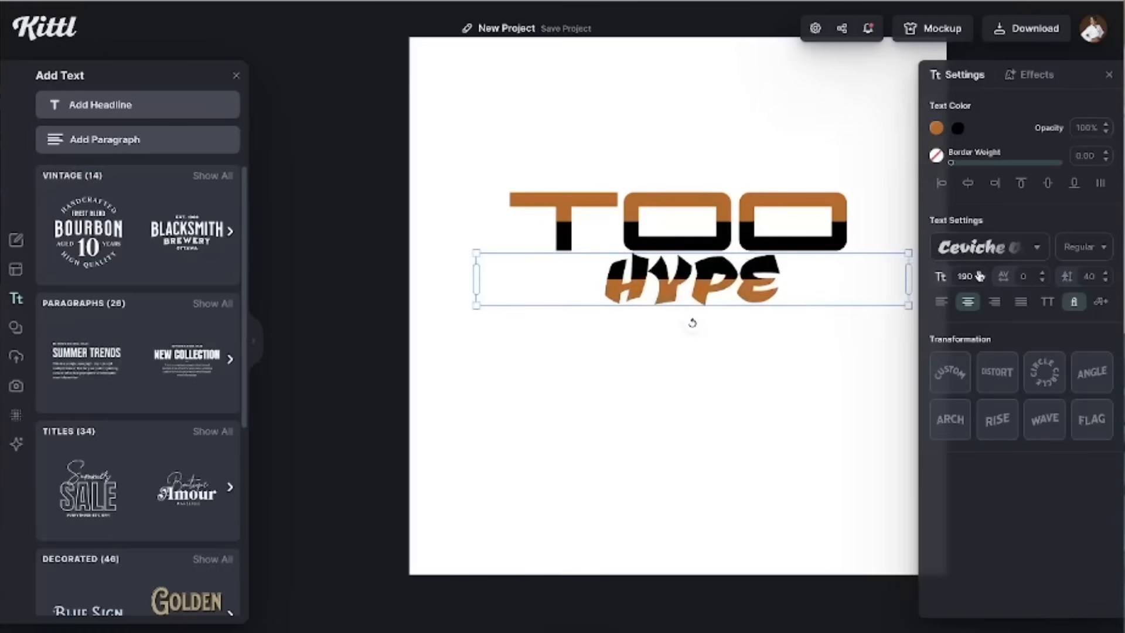
{"action": "left_click", "coordinate": [811, 328]}
{"action": "left_click", "coordinate": [768, 283]}
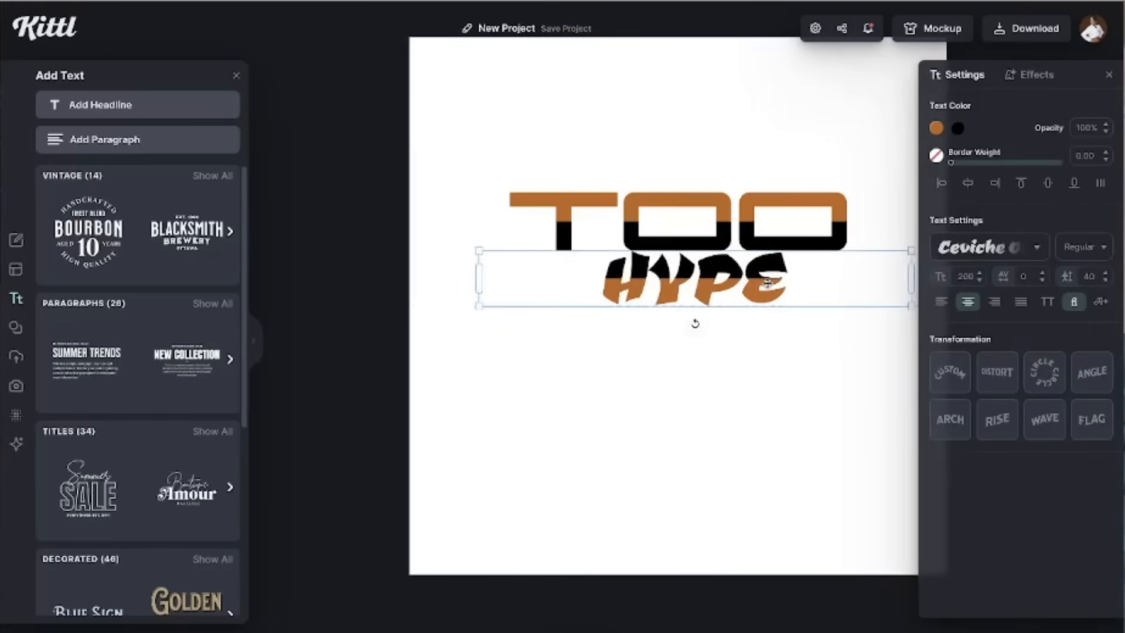
{"action": "left_click", "coordinate": [703, 221]}
{"action": "left_click", "coordinate": [720, 220]}
{"action": "left_click_drag", "start_coordinate": [723, 220], "coordinate": [721, 220]}
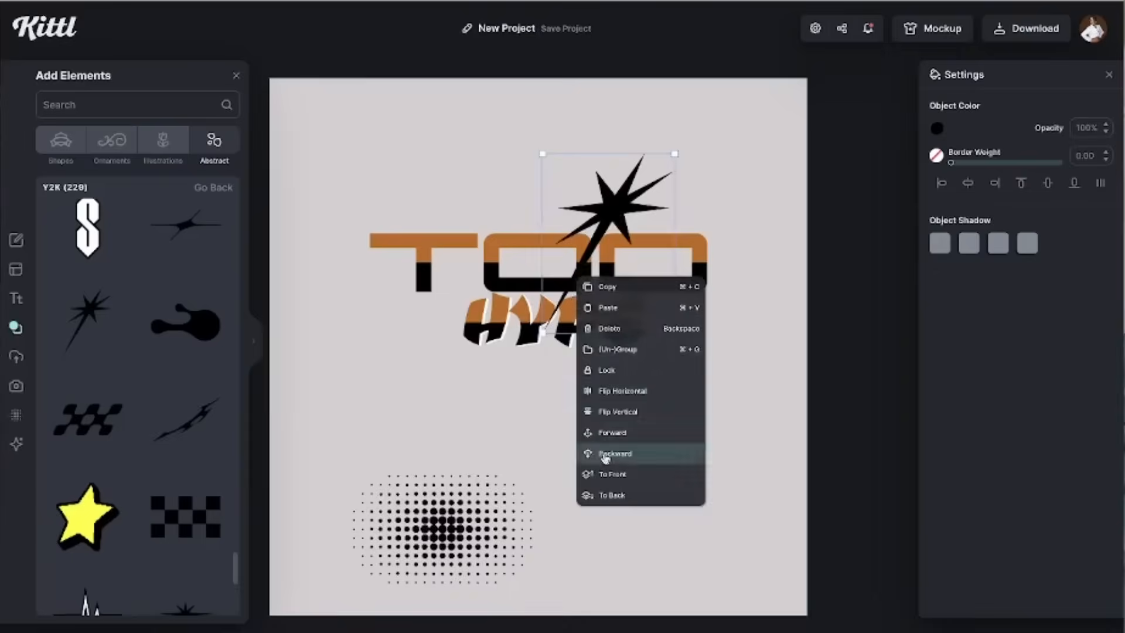
- Send the black starburst element one layer backward
{"action": "left_click", "coordinate": [603, 452]}
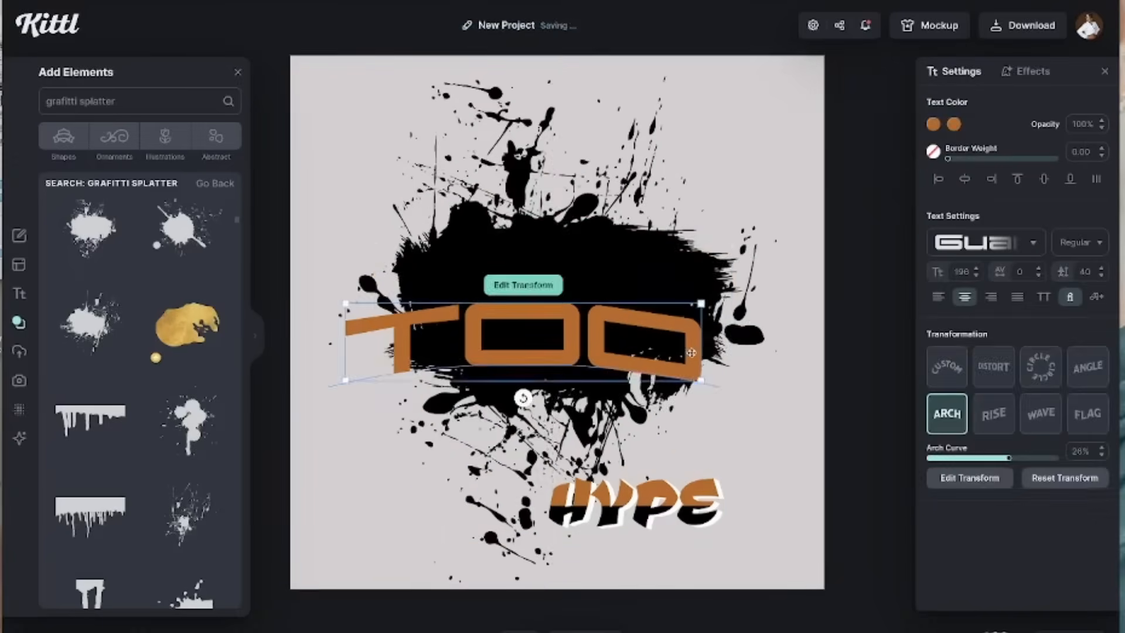
- Change the typeface of the arched "TOO" and confirm the Angle transformation on "HYPE"
{"action": "left_click", "coordinate": [1034, 243]}
{"action": "left_click", "coordinate": [826, 343]}
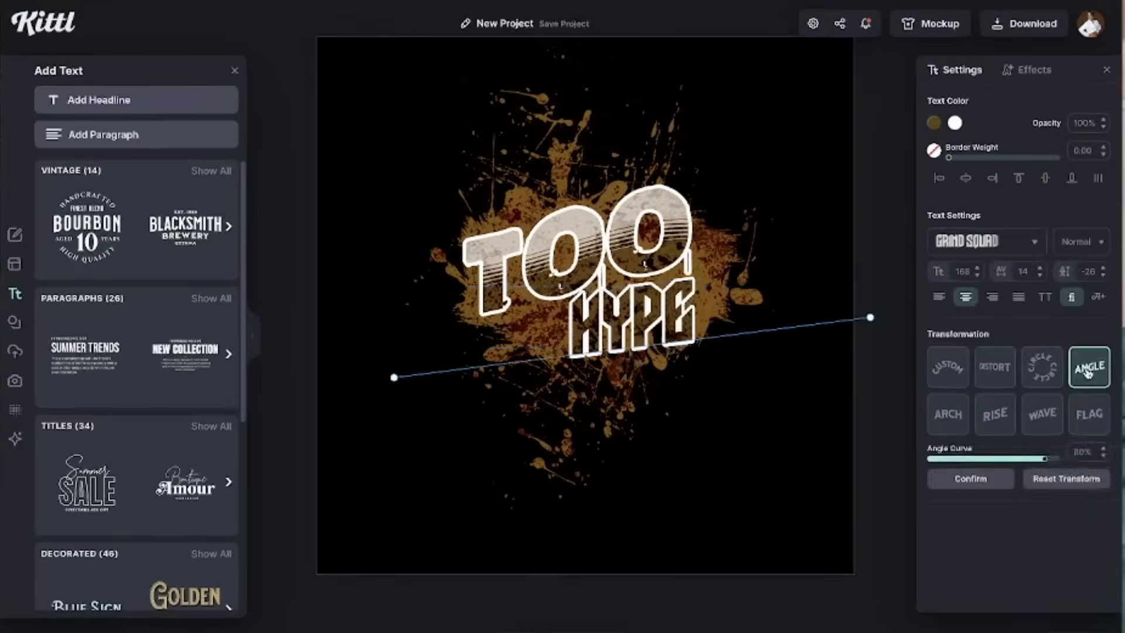
{"action": "left_click", "coordinate": [989, 476]}
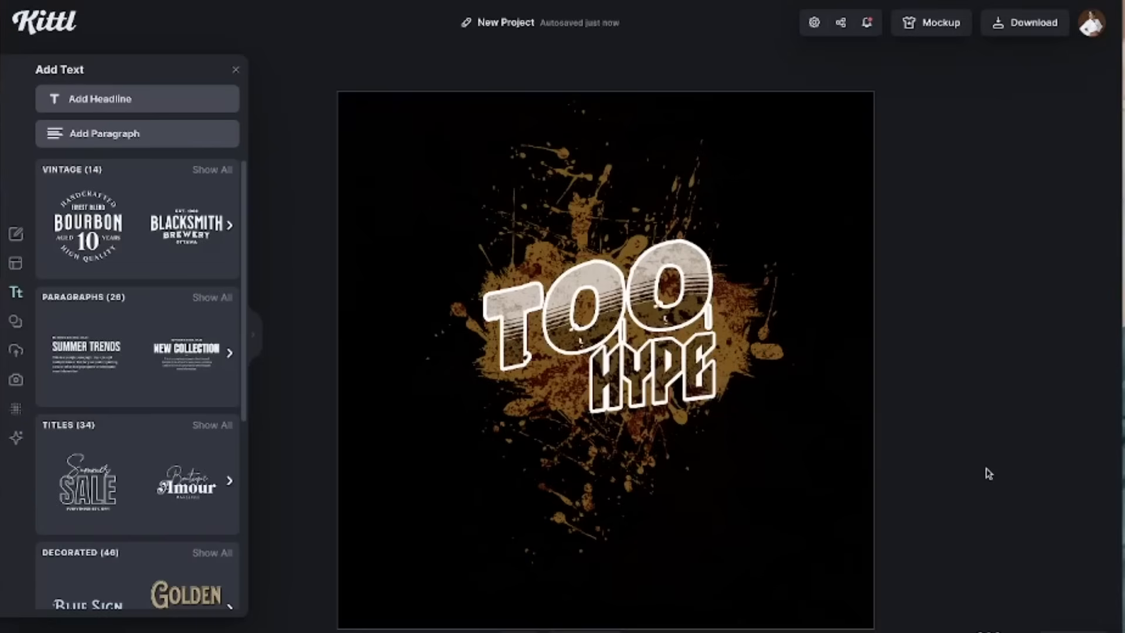
- Download the finished design as a PNG with Remove Background and Optimize Quality turned on
{"action": "left_click", "coordinate": [1057, 199]}
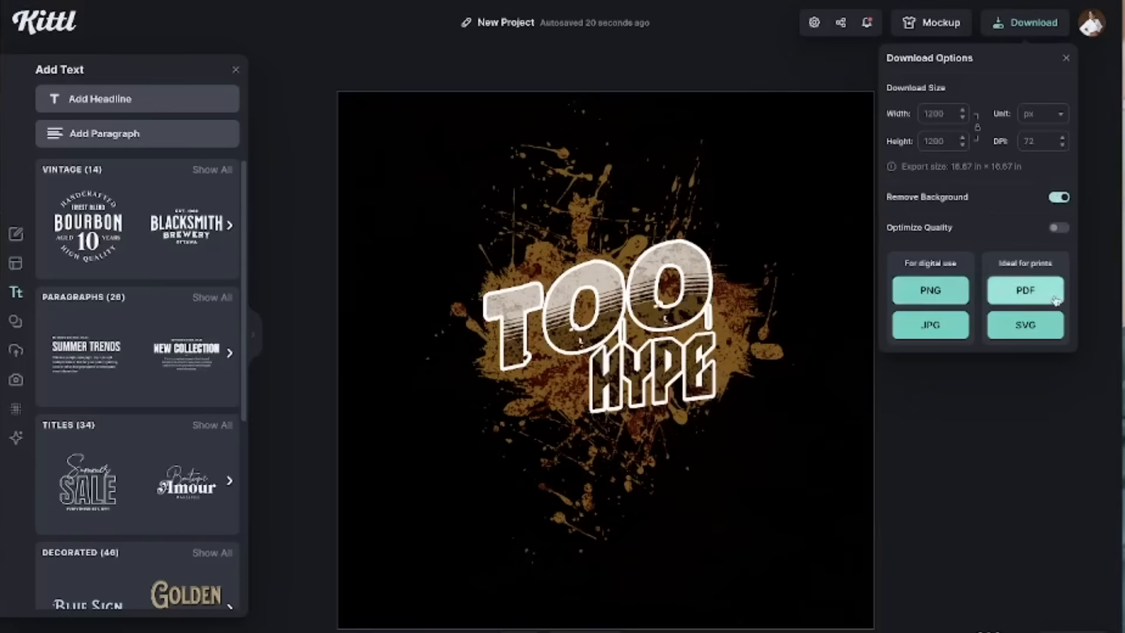
{"action": "left_click", "coordinate": [1061, 230]}
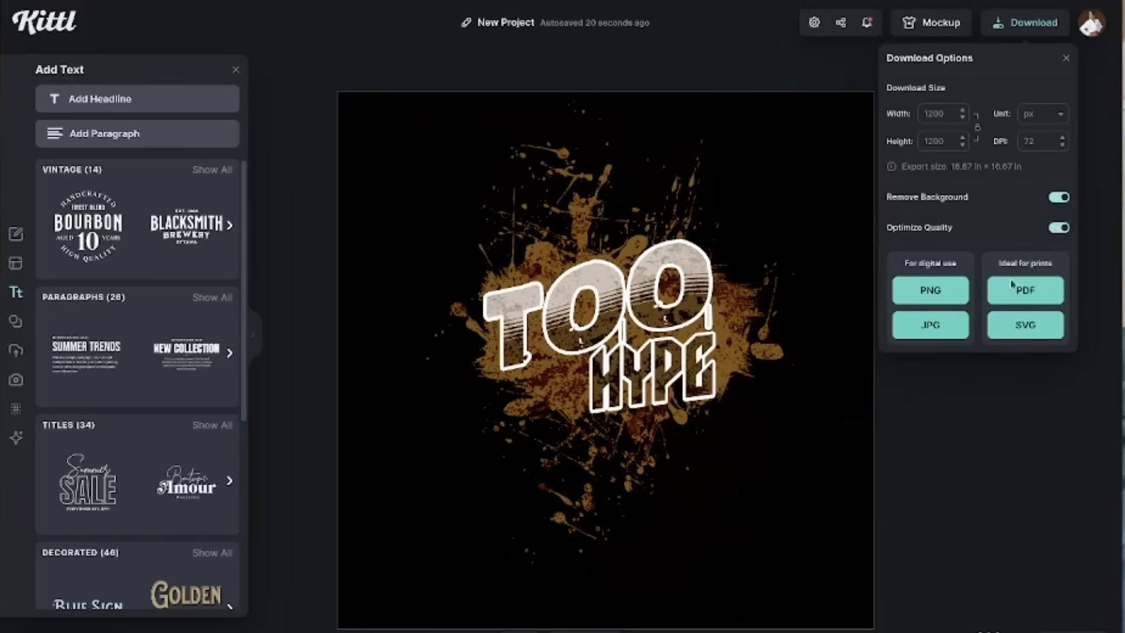
{"action": "left_click", "coordinate": [933, 292]}
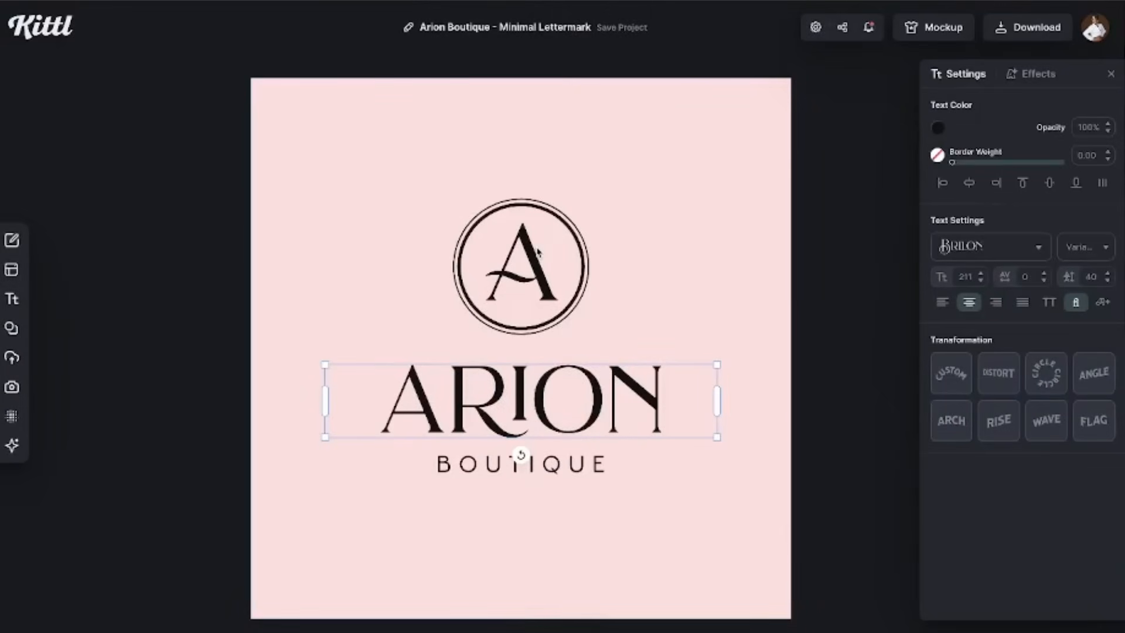
- Replace the letter "A" inside the circle of the Arion Boutique template with "K"
{"action": "left_click", "coordinate": [540, 257]}
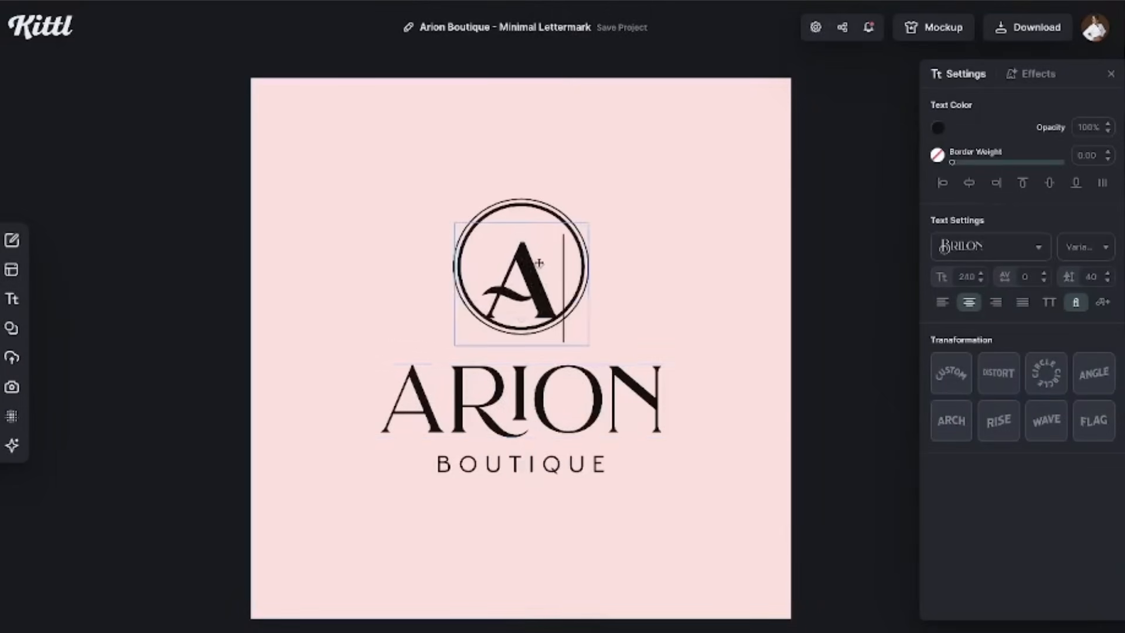
{"action": "double_click", "coordinate": [540, 263]}
{"action": "key", "text": "BackSpace"}
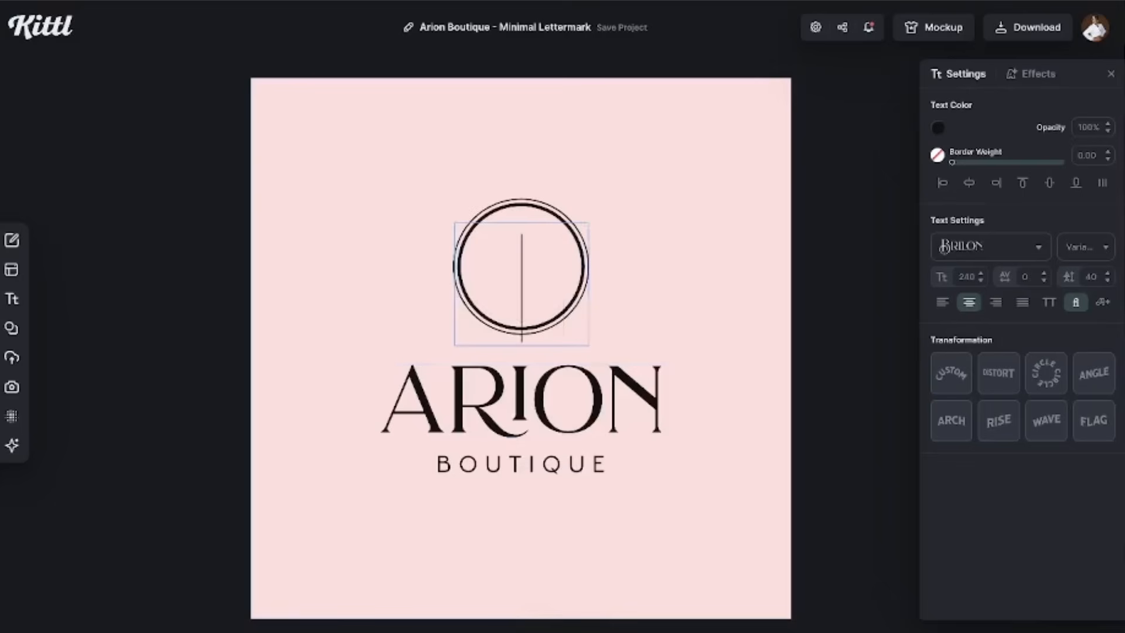
{"action": "type", "text": "K"}
{"action": "key", "text": "Escape"}
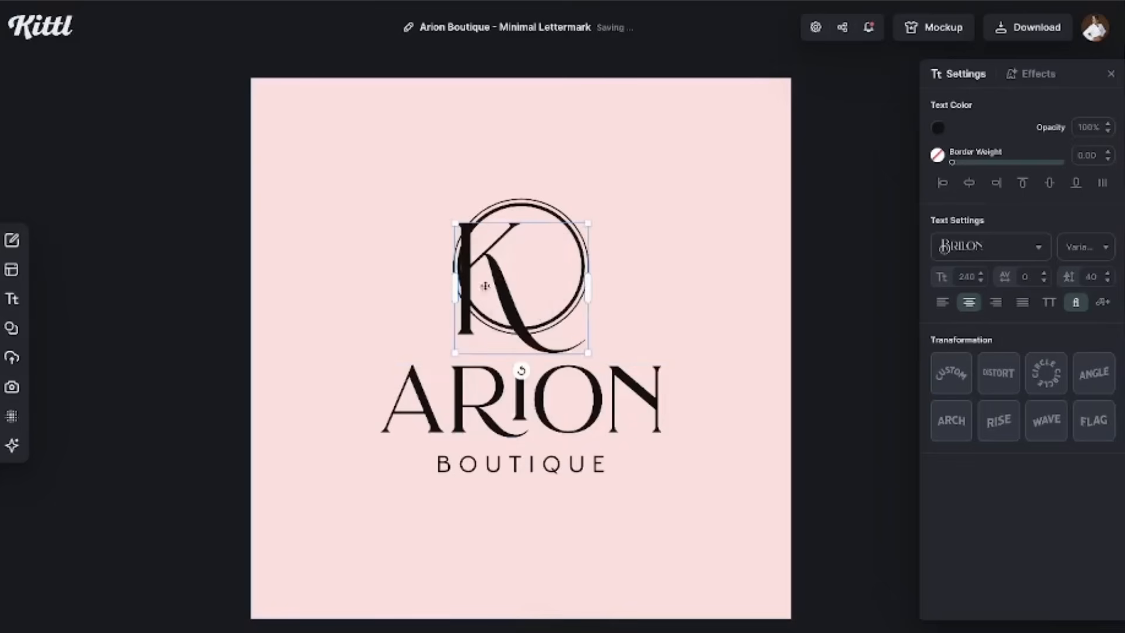
- Shrink the "K" and centre it inside the double circle, letting its tail cross the ring
{"action": "left_click_drag", "start_coordinate": [500, 279], "coordinate": [525, 265]}
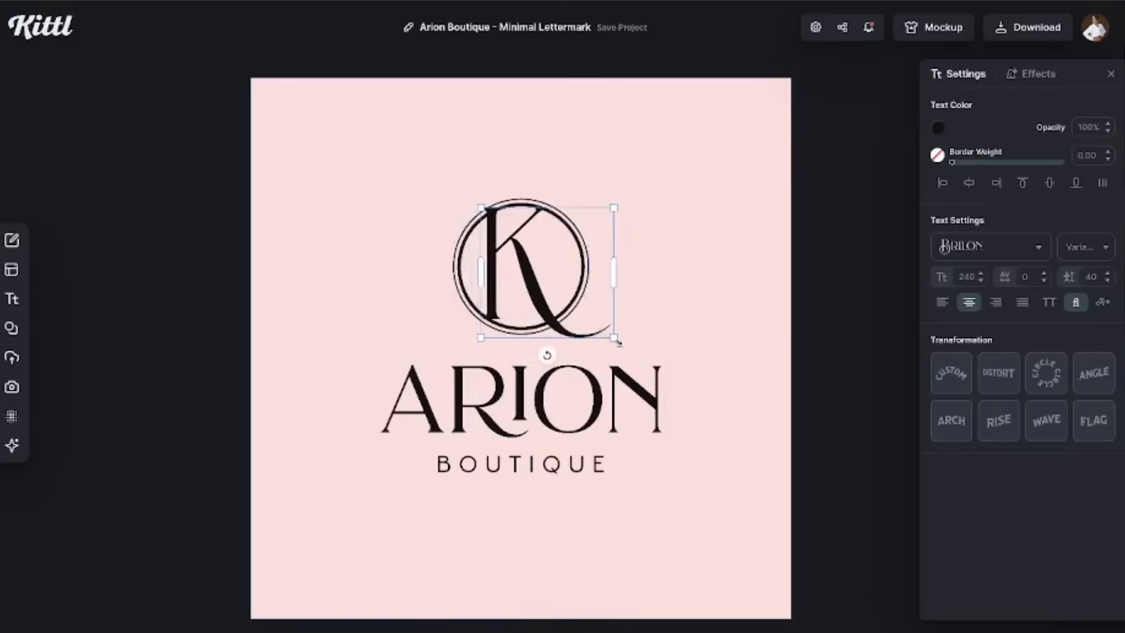
{"action": "left_click_drag", "start_coordinate": [614, 338], "coordinate": [575, 308]}
{"action": "left_click_drag", "start_coordinate": [515, 255], "coordinate": [523, 268]}
- Replace the brand name "ARION" with "KATRINA"
{"action": "left_click", "coordinate": [662, 403]}
{"action": "double_click", "coordinate": [659, 401]}
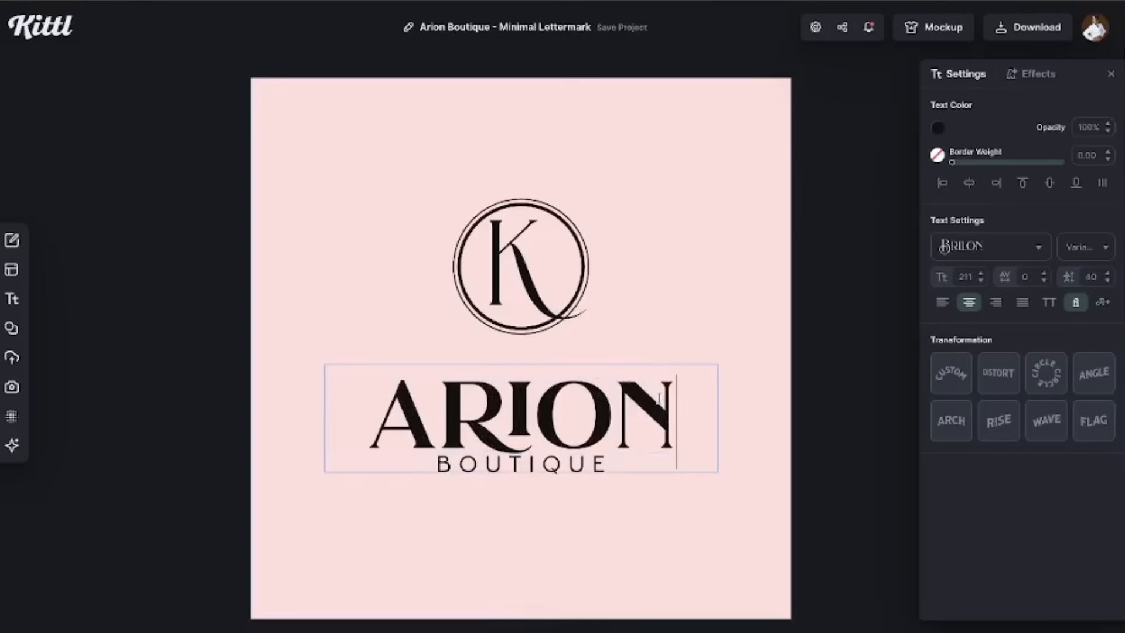
{"action": "key", "text": "BackSpace"}
{"action": "key", "text": "BackSpace"}
{"action": "key", "text": "BackSpace"}
{"action": "key", "text": "BackSpace"}
{"action": "key", "text": "BackSpace"}
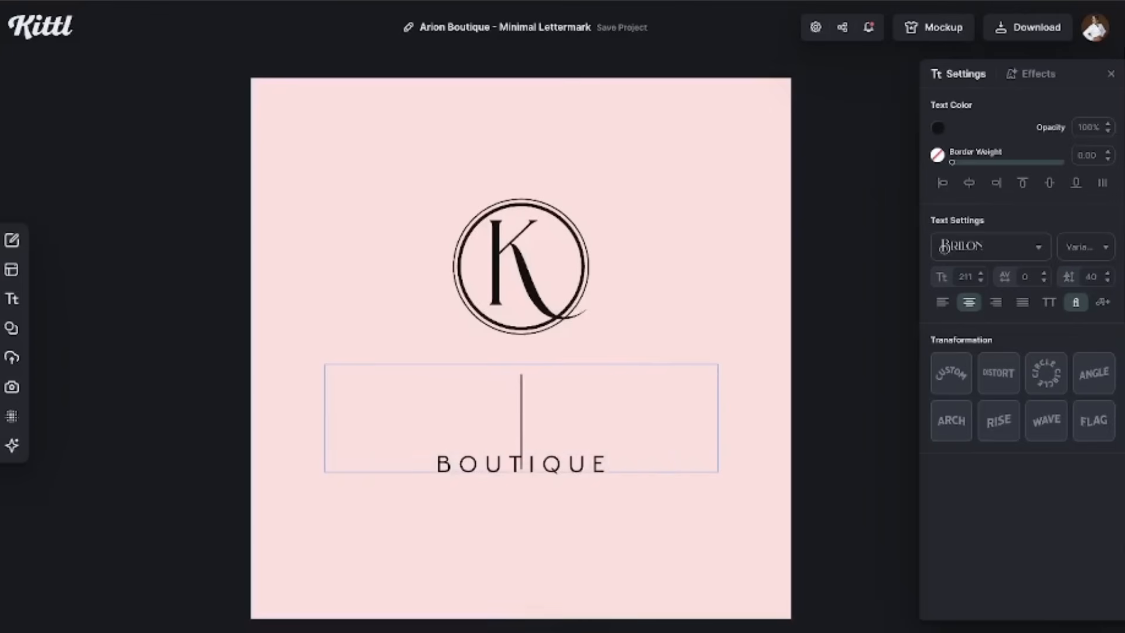
{"action": "type", "text": "KATRINA"}
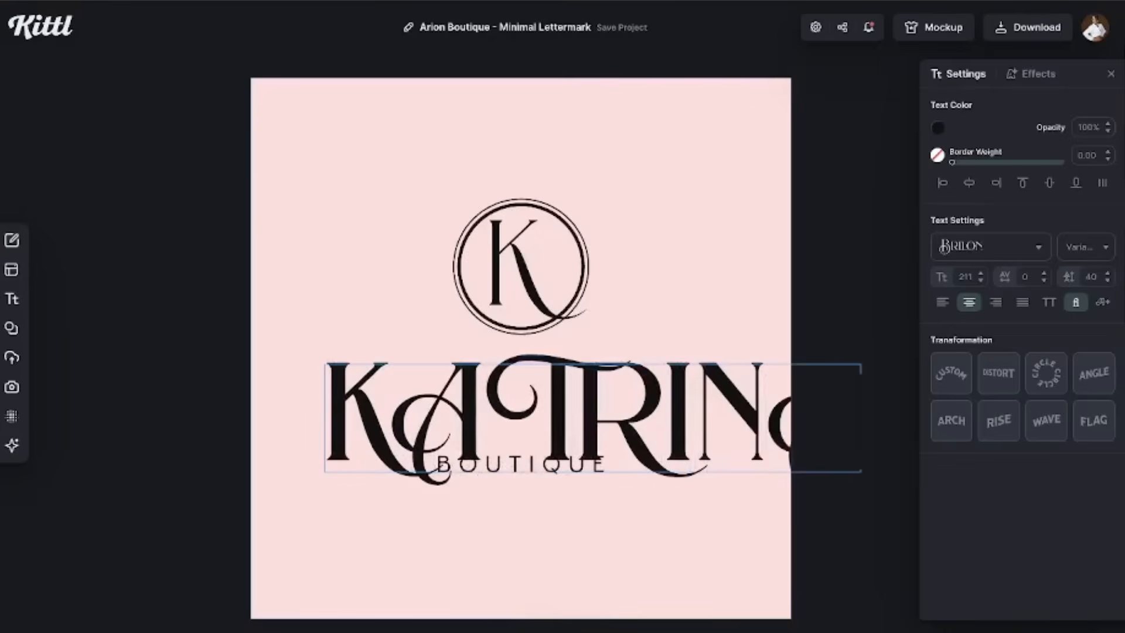
{"action": "left_click", "coordinate": [794, 506]}
{"action": "left_click_drag", "start_coordinate": [626, 413], "coordinate": [650, 428]}
{"action": "double_click", "coordinate": [697, 480]}
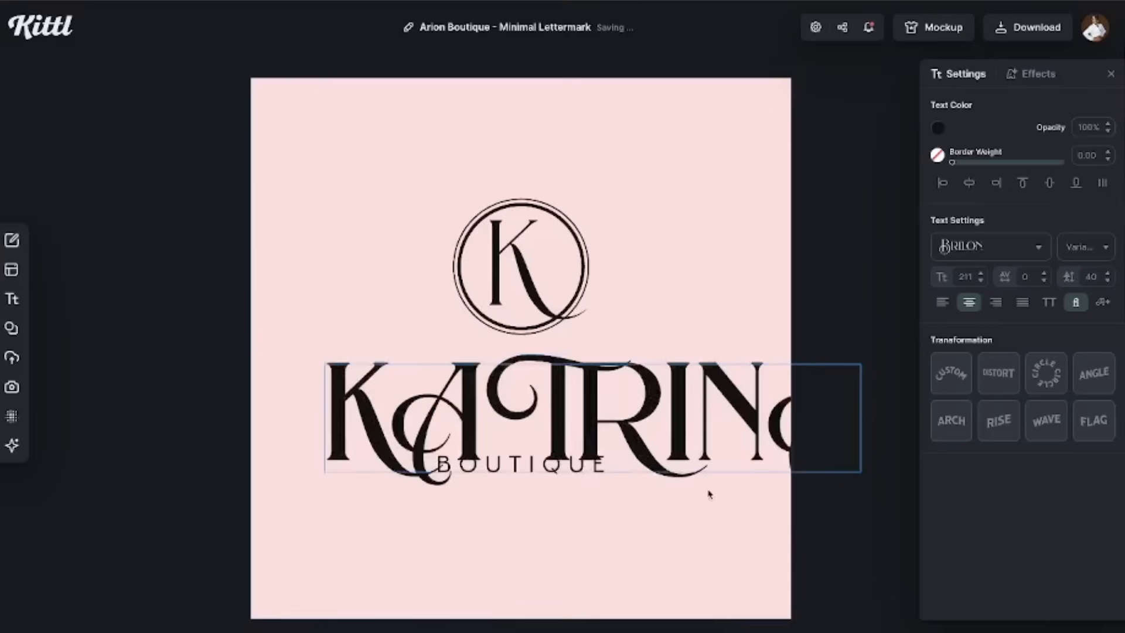
- Retype the letters after the "K" in mixed case, giving "KaTrIna", for simpler letterforms between the ornate capitals
{"action": "left_click", "coordinate": [744, 424]}
{"action": "left_click_drag", "start_coordinate": [744, 424], "coordinate": [678, 414]}
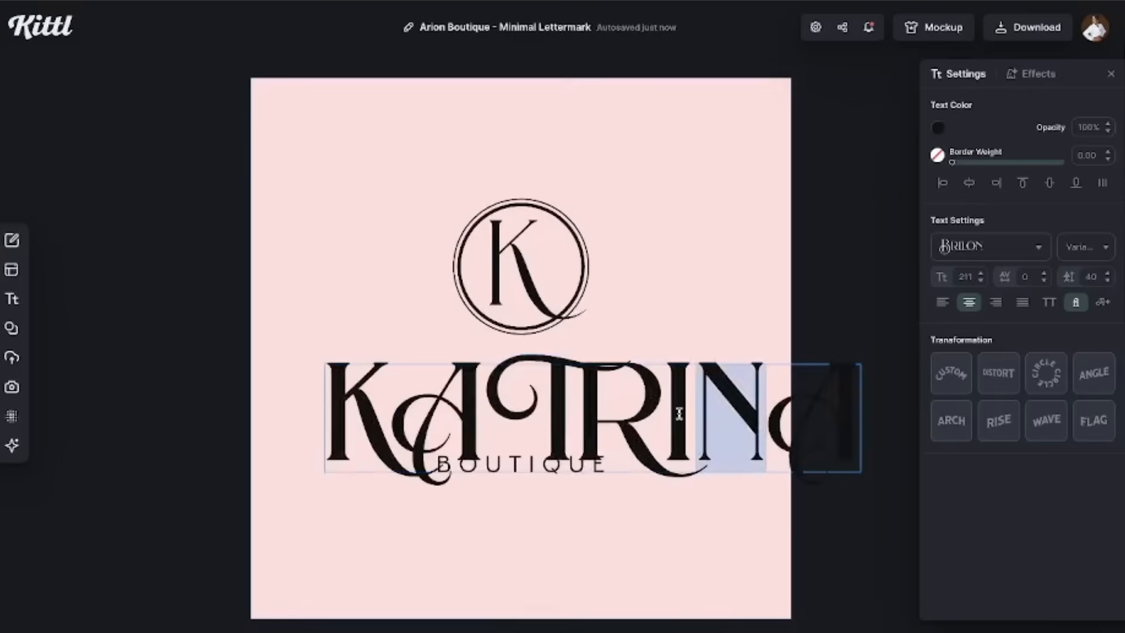
{"action": "left_click", "coordinate": [841, 418]}
{"action": "key", "text": "BackSpace"}
{"action": "key", "text": "BackSpace"}
{"action": "key", "text": "BackSpace"}
{"action": "key", "text": "BackSpace"}
{"action": "key", "text": "BackSpace"}
{"action": "key", "text": "BackSpace"}
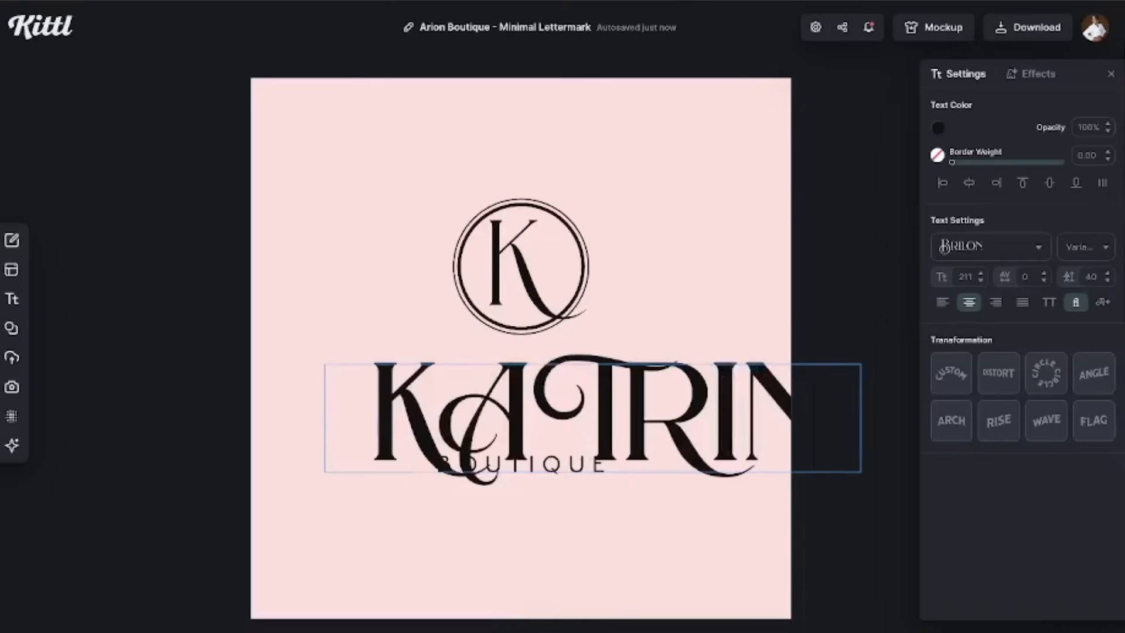
{"action": "type", "text": "AT"}
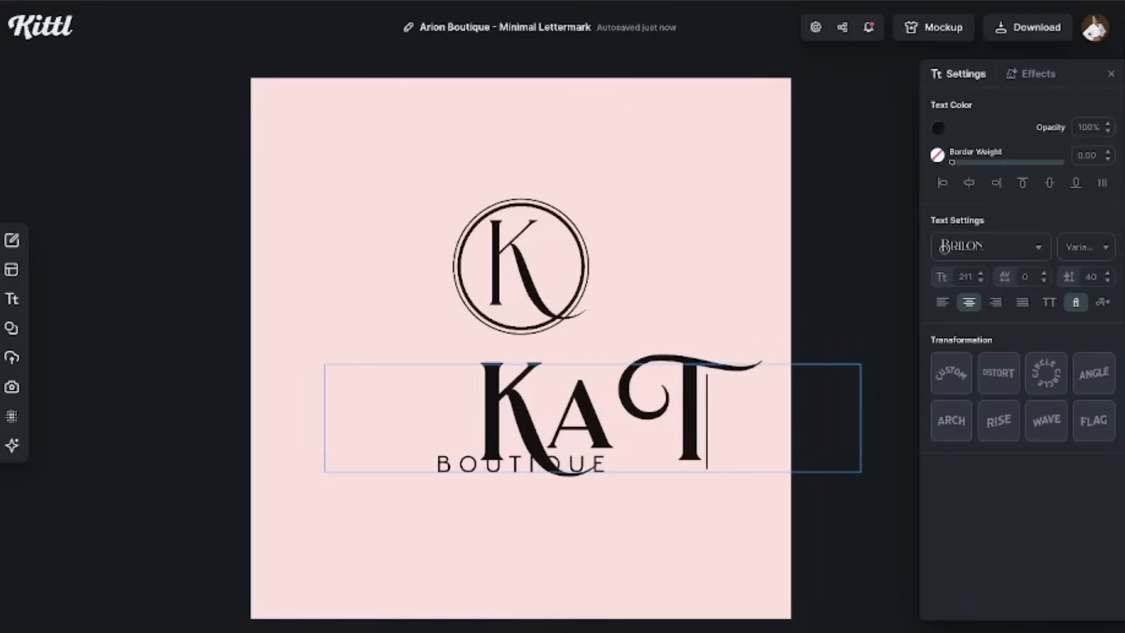
{"action": "type", "text": "RI"}
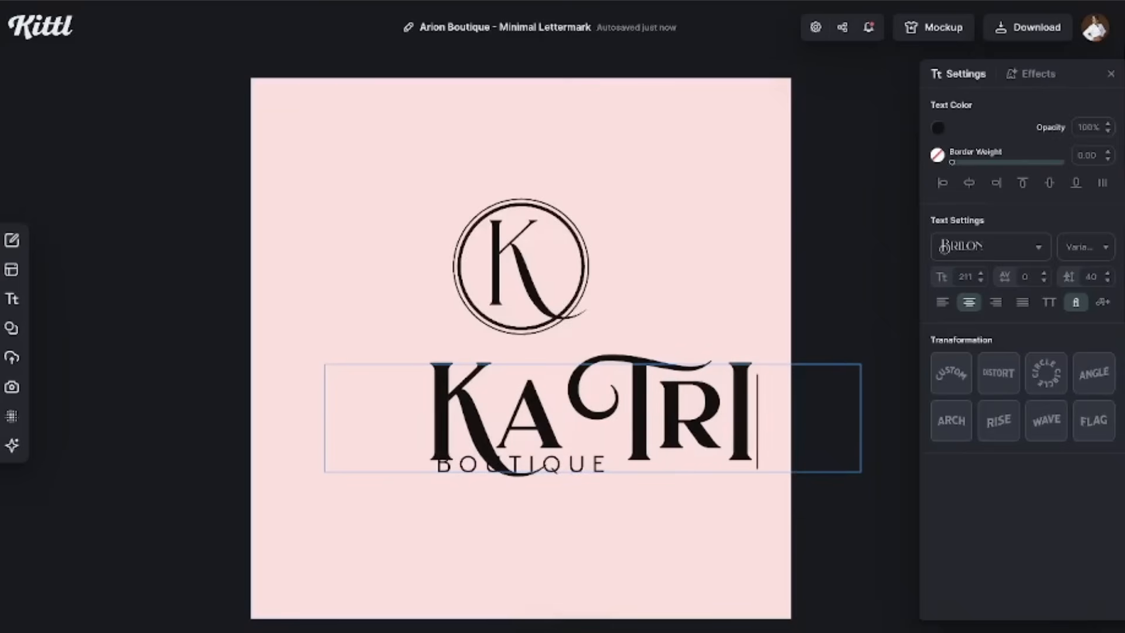
{"action": "type", "text": "N"}
{"action": "type", "text": "A"}
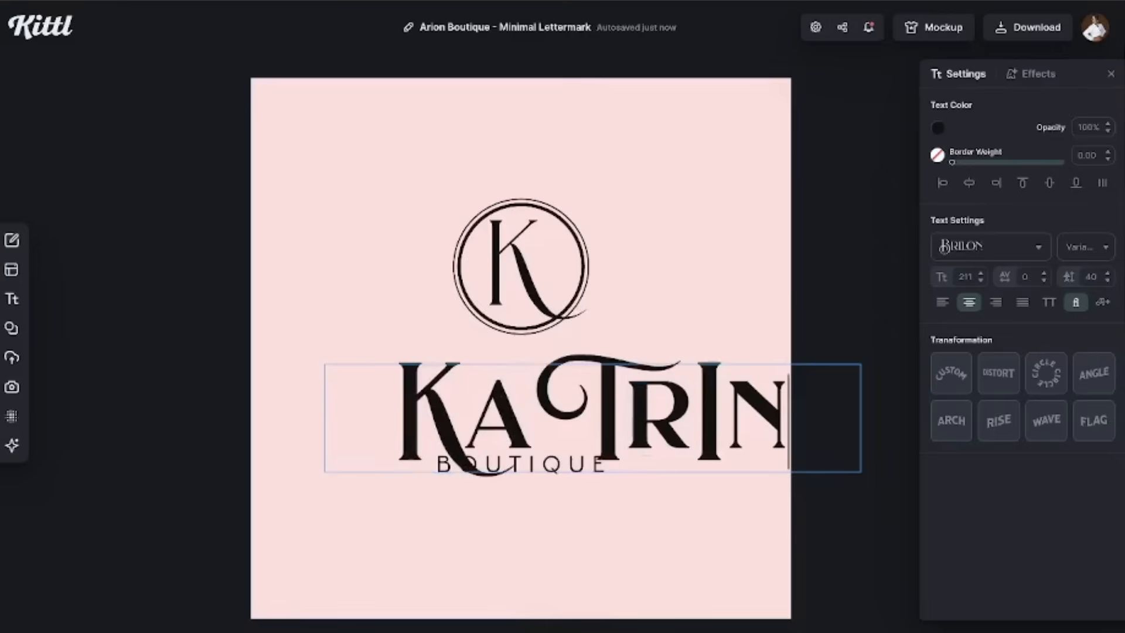
{"action": "key", "text": "BackSpace"}
{"action": "type", "text": "a"}
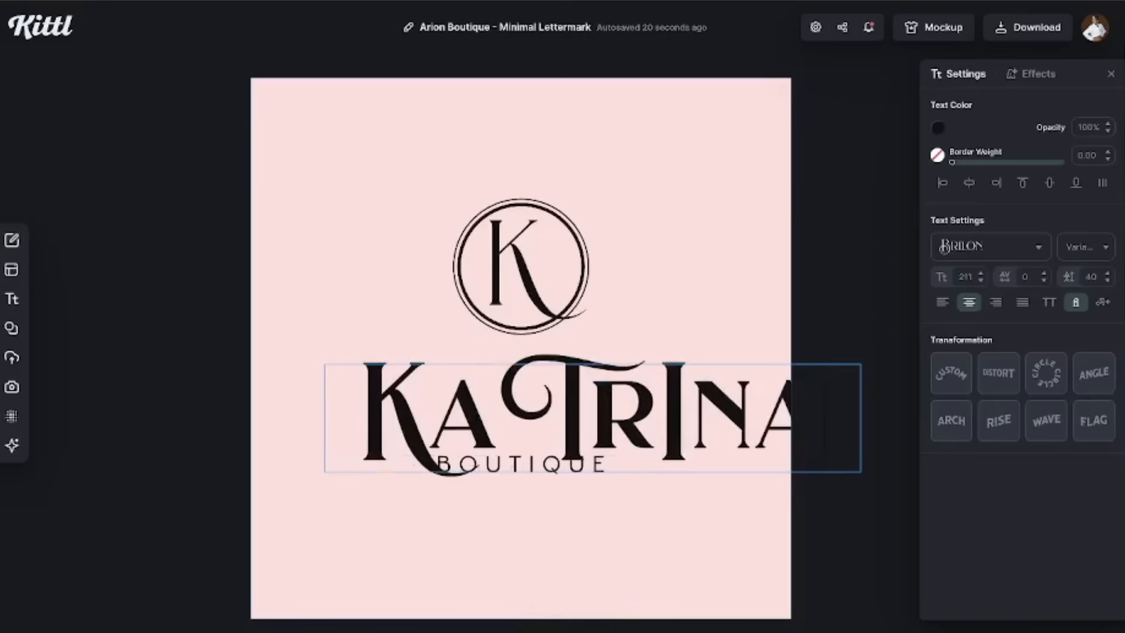
- Resize the brand name's text box and move it between the circled "K" and "BOUTIQUE"
{"action": "left_click", "coordinate": [831, 542]}
{"action": "left_click_drag", "start_coordinate": [716, 472], "coordinate": [812, 460]}
{"action": "left_click_drag", "start_coordinate": [718, 422], "coordinate": [665, 400]}
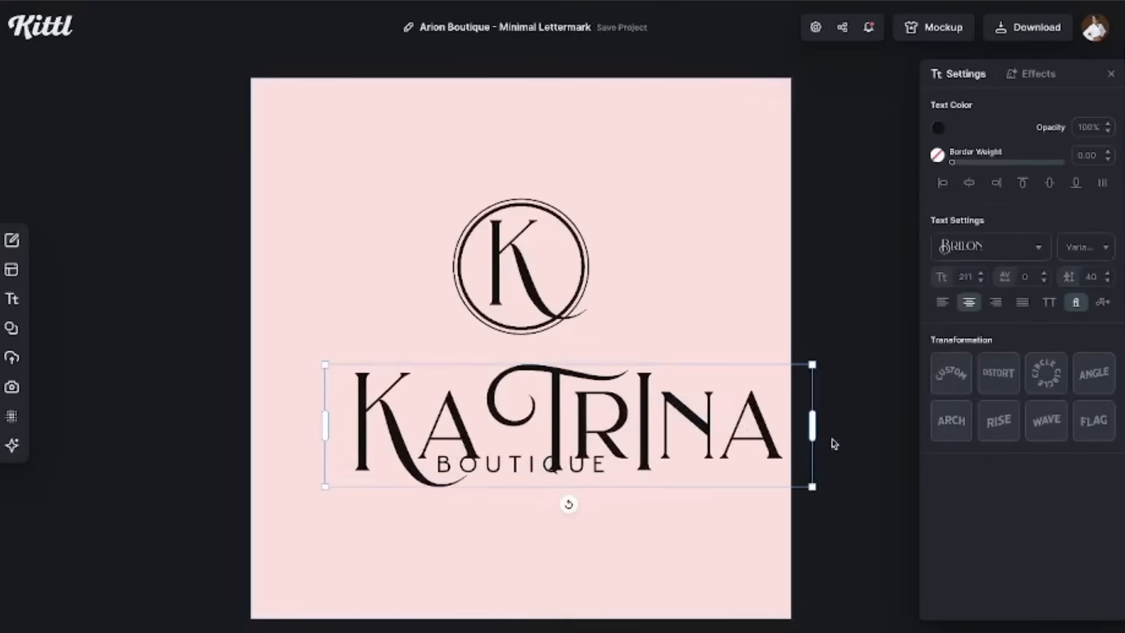
{"action": "left_click", "coordinate": [828, 439]}
{"action": "left_click_drag", "start_coordinate": [736, 438], "coordinate": [706, 414]}
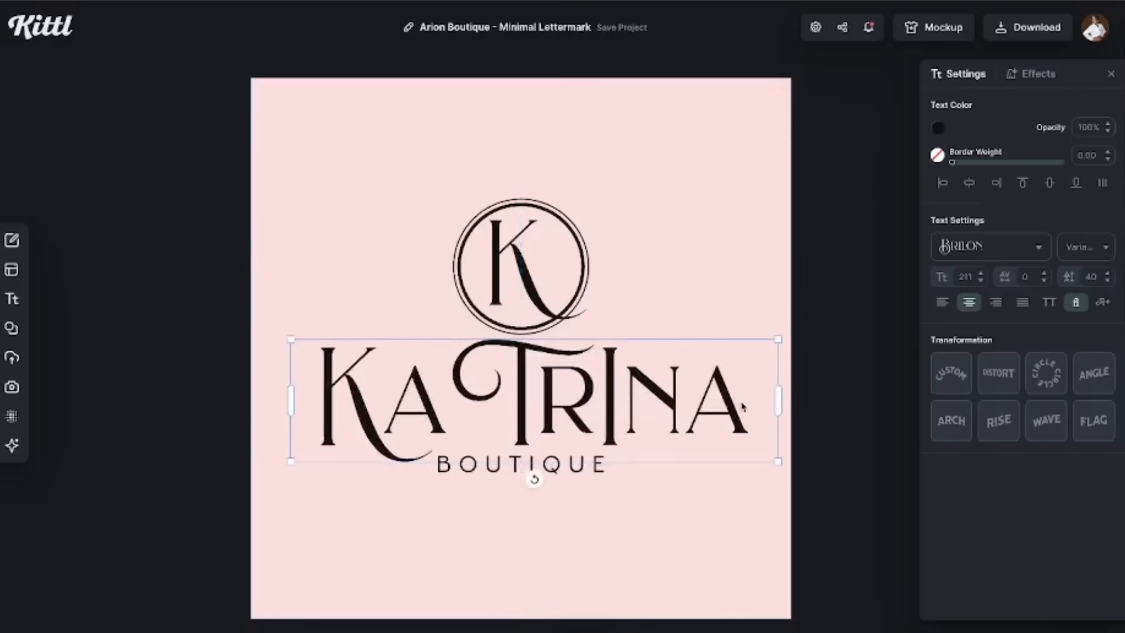
- Append "'s" to the brand name and scale its text to fit on one line within the artboard
{"action": "double_click", "coordinate": [736, 404]}
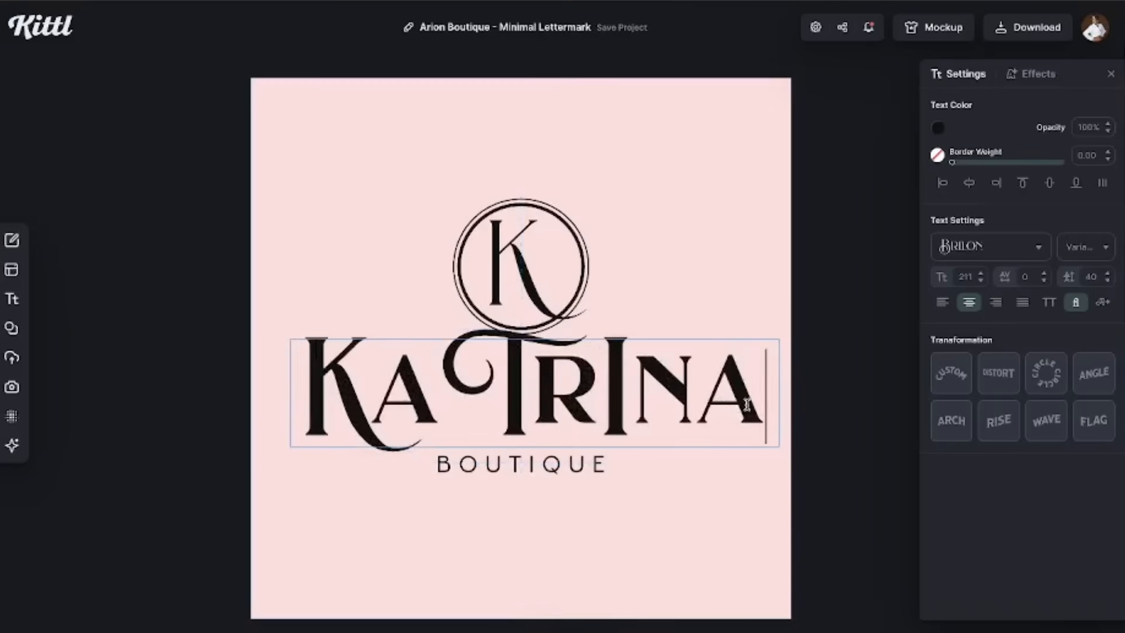
{"action": "type", "text": "'s"}
{"action": "key", "text": "Escape"}
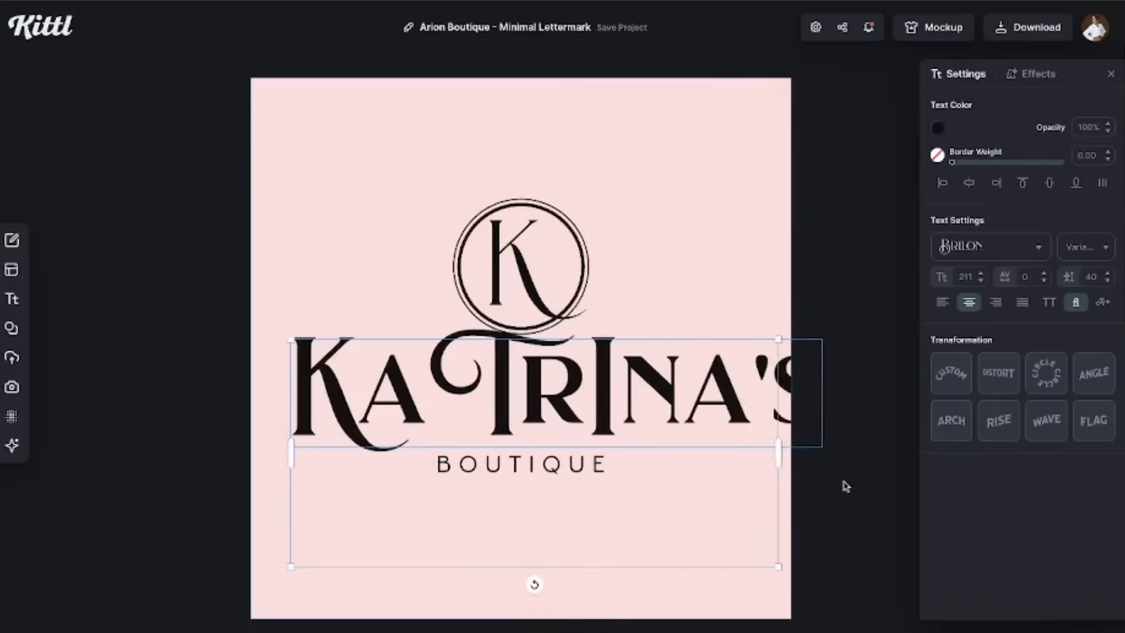
{"action": "mouse_move", "coordinate": [779, 451]}
{"action": "left_mouse_down"}
{"action": "mouse_move", "coordinate": [819, 450]}
{"action": "mouse_move", "coordinate": [766, 452]}
{"action": "left_mouse_up"}
{"action": "left_click", "coordinate": [643, 419]}
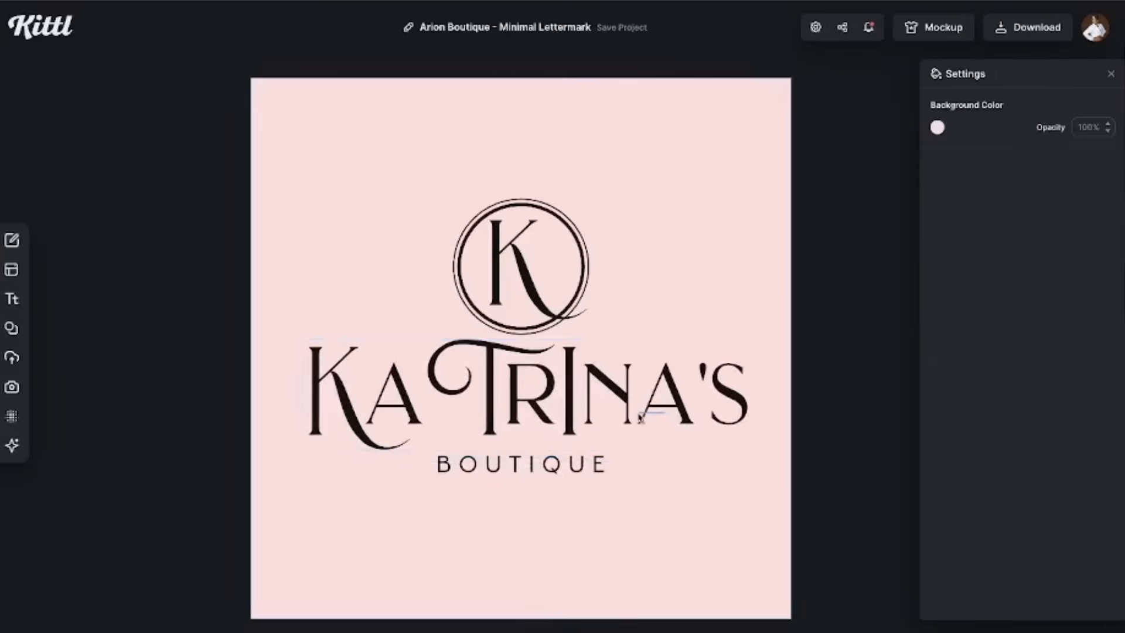
- Replace the "BOUTIQUE" tagline with "GRACEFUL CREATIONS"
{"action": "left_click", "coordinate": [527, 466]}
{"action": "key", "text": "BackSpace"}
{"action": "key", "text": "BackSpace"}
{"action": "key", "text": "BackSpace"}
{"action": "key", "text": "BackSpace"}
{"action": "key", "text": "BackSpace"}
{"action": "key", "text": "BackSpace"}
{"action": "key", "text": "BackSpace"}
{"action": "key", "text": "BackSpace"}
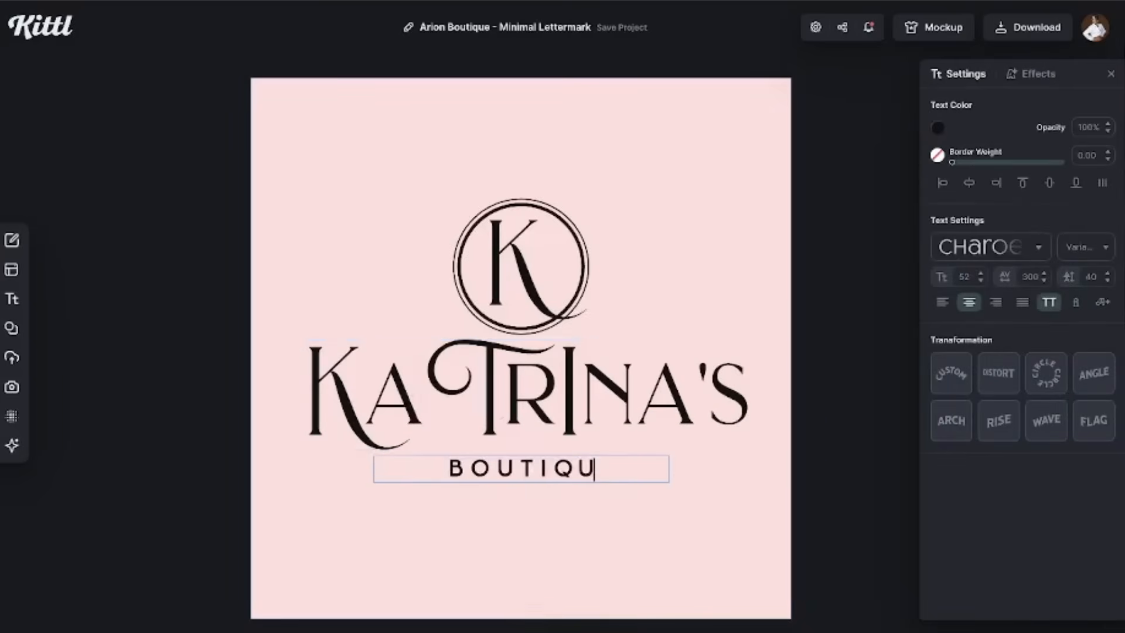
{"action": "type", "text": "GRACEFUL CREATIONS"}
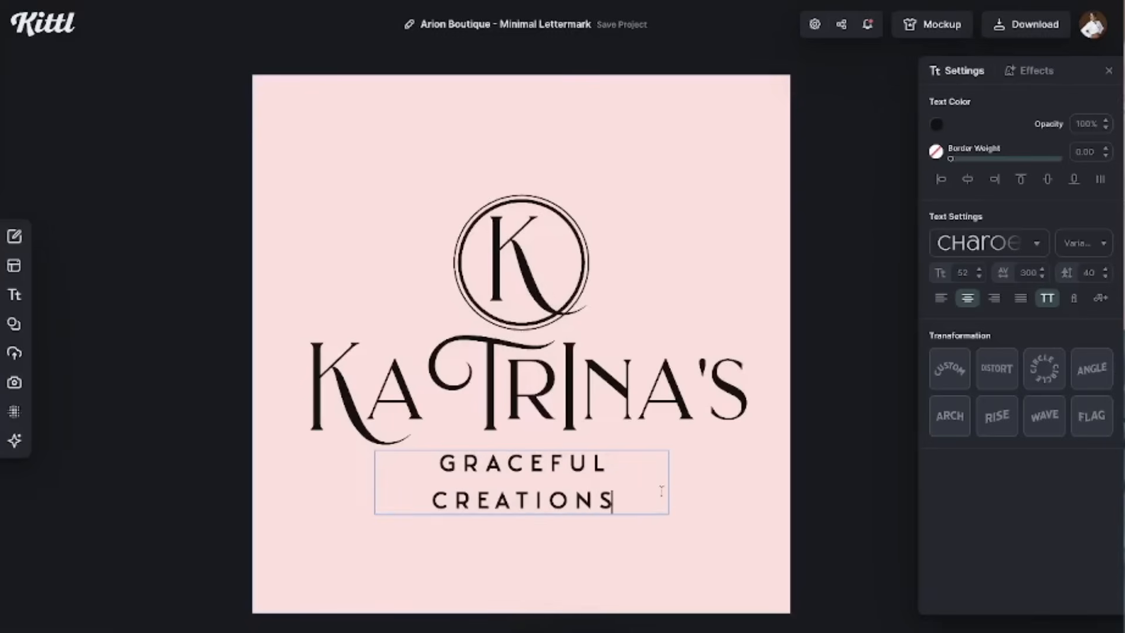
- Scale the "GRACEFUL CREATIONS" tagline to size 44 on one line beneath the brand name and tighten its letter spacing to about 128
{"action": "left_click", "coordinate": [763, 503]}
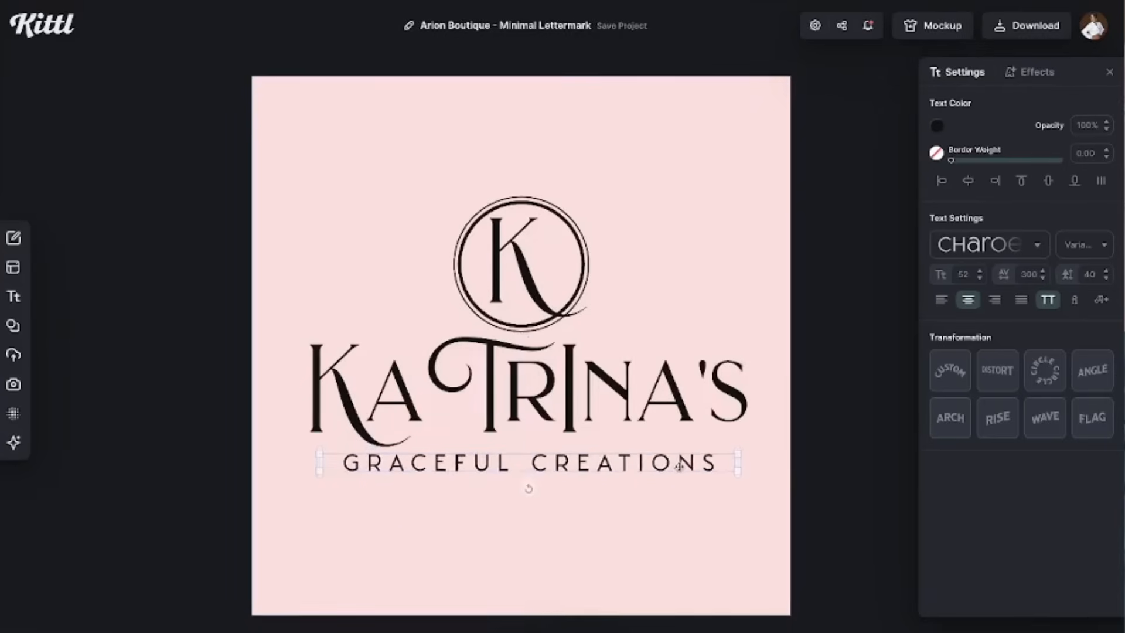
{"action": "mouse_move", "coordinate": [689, 469]}
{"action": "left_mouse_down"}
{"action": "mouse_move", "coordinate": [693, 460]}
{"action": "mouse_move", "coordinate": [663, 457]}
{"action": "mouse_move", "coordinate": [683, 458]}
{"action": "left_mouse_up"}
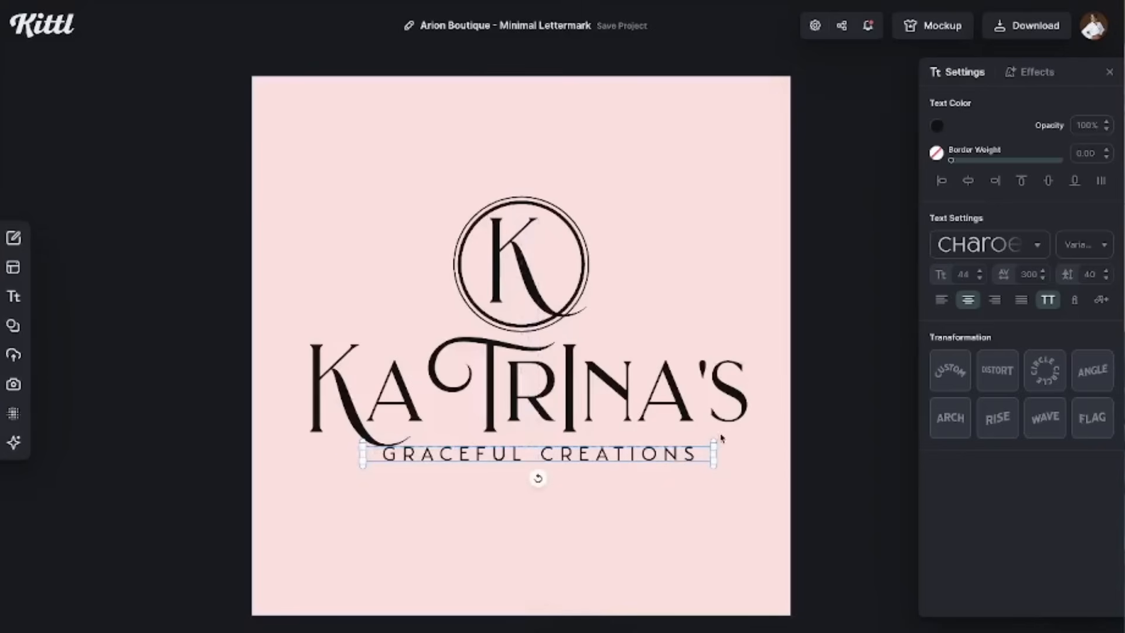
{"action": "left_click", "coordinate": [1043, 278]}
{"action": "left_click", "coordinate": [1042, 279]}
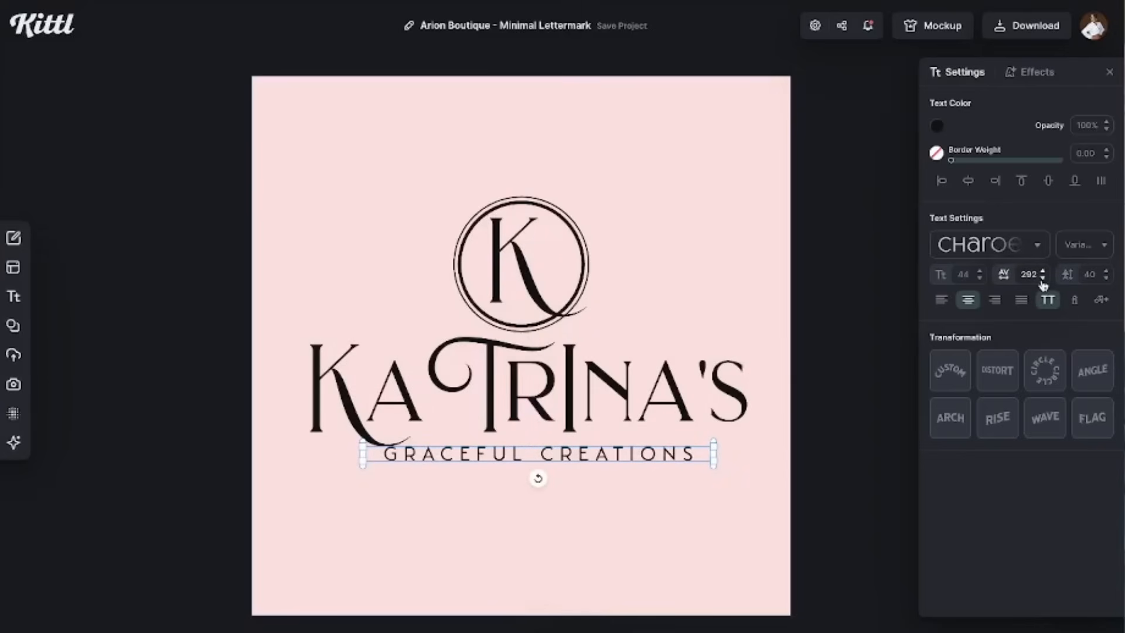
{"action": "left_click", "coordinate": [1043, 279]}
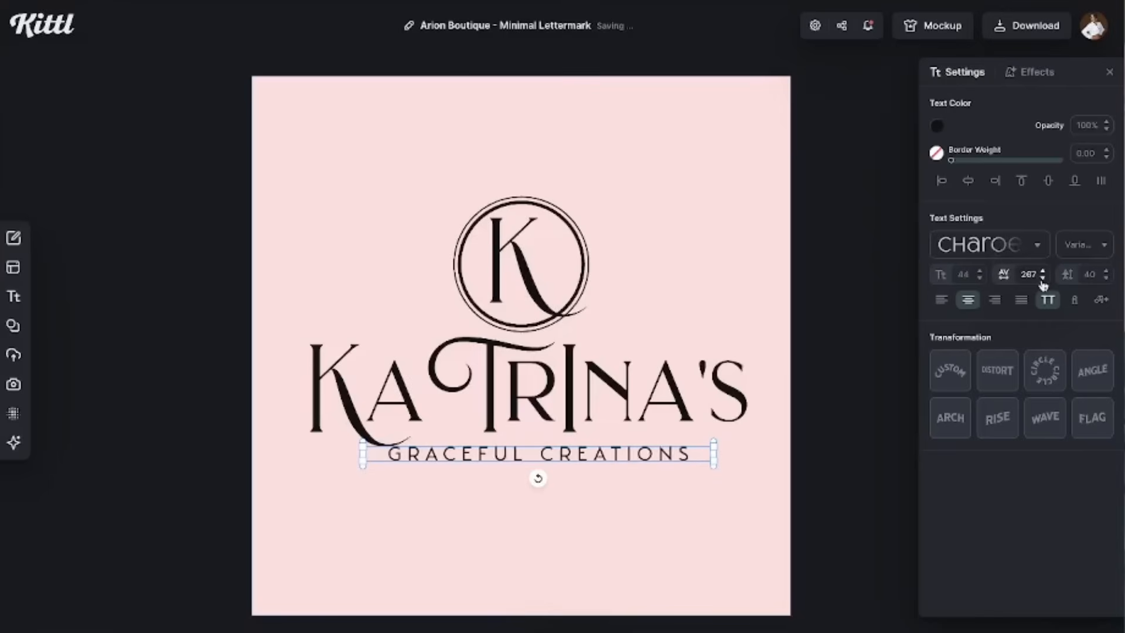
{"action": "left_click", "coordinate": [1043, 281]}
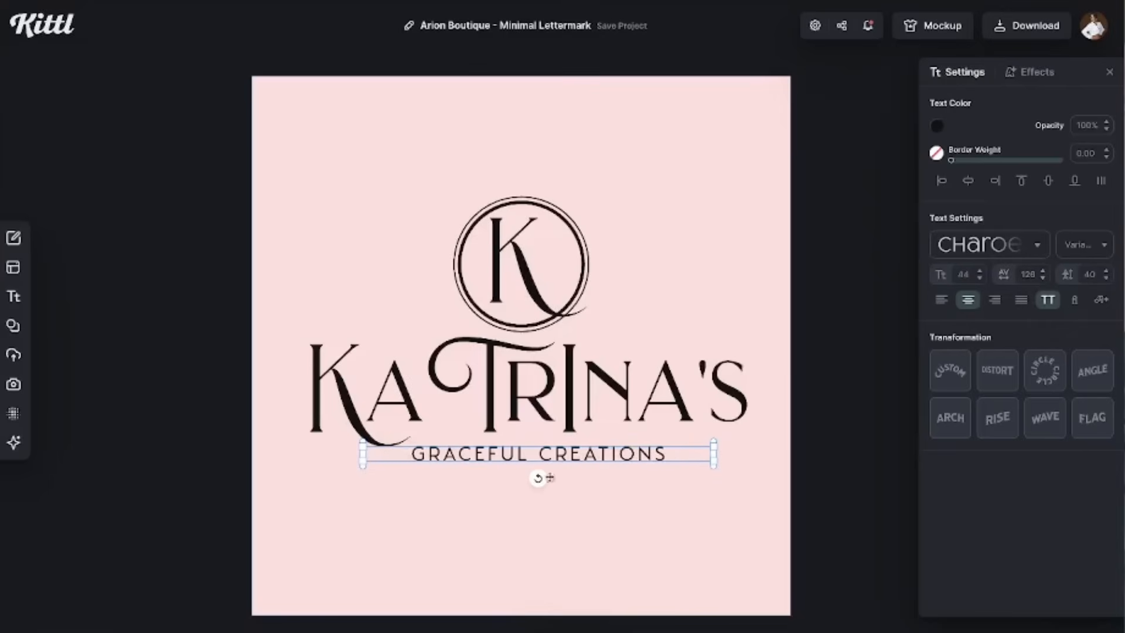
{"action": "left_click_drag", "start_coordinate": [581, 460], "coordinate": [585, 455]}
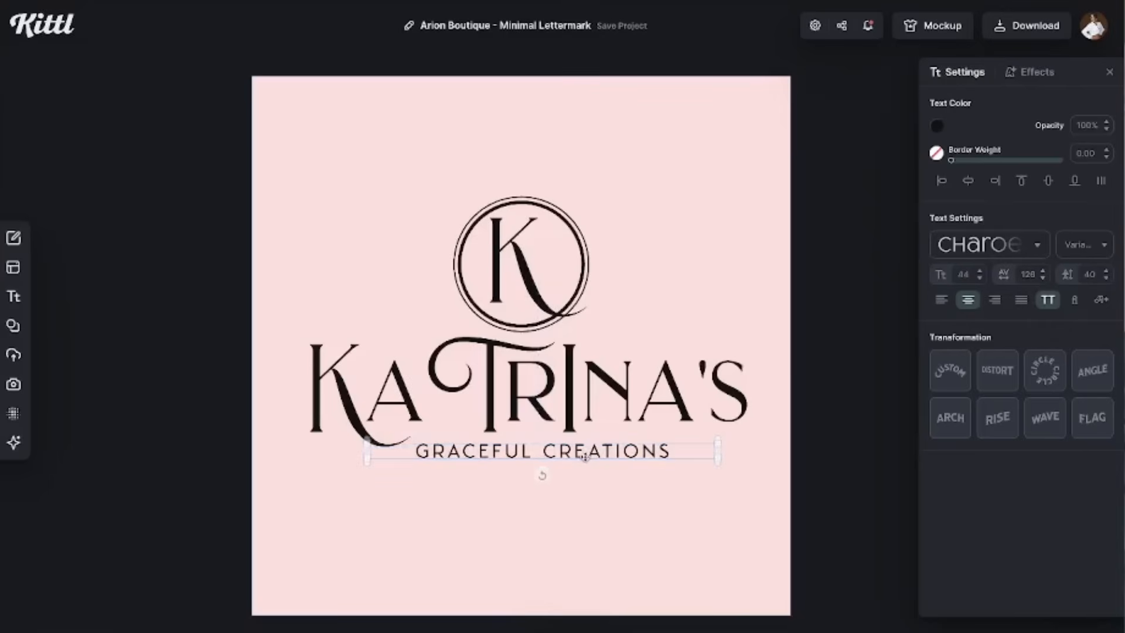
- Set the brand name's letter spacing to -7
{"action": "left_click", "coordinate": [426, 387]}
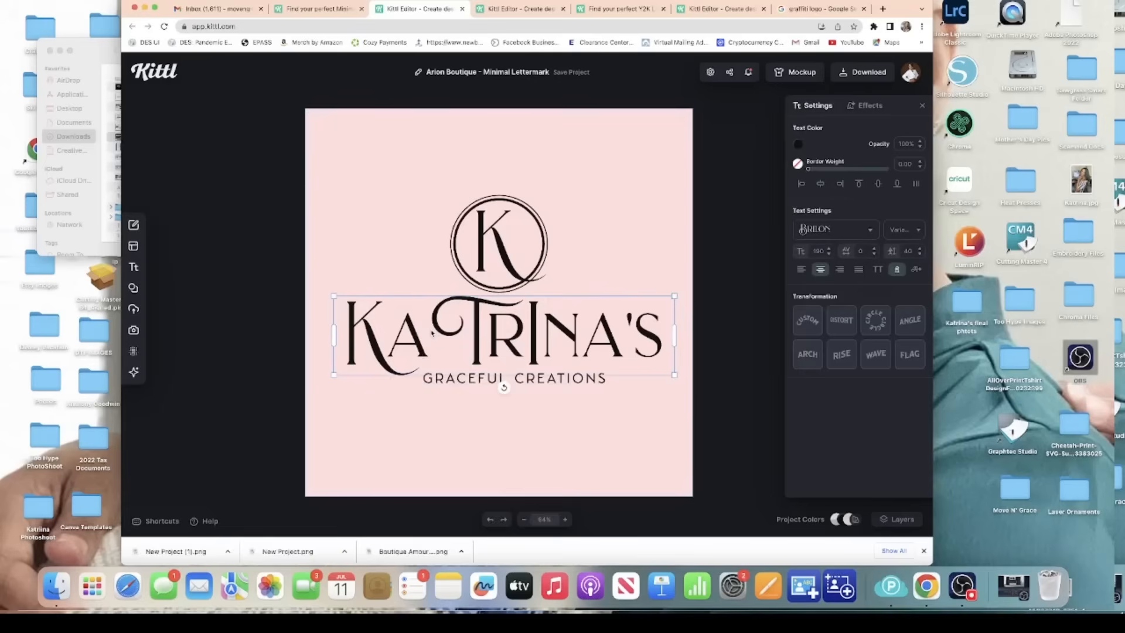
{"action": "left_click", "coordinate": [432, 333]}
{"action": "left_click", "coordinate": [447, 330]}
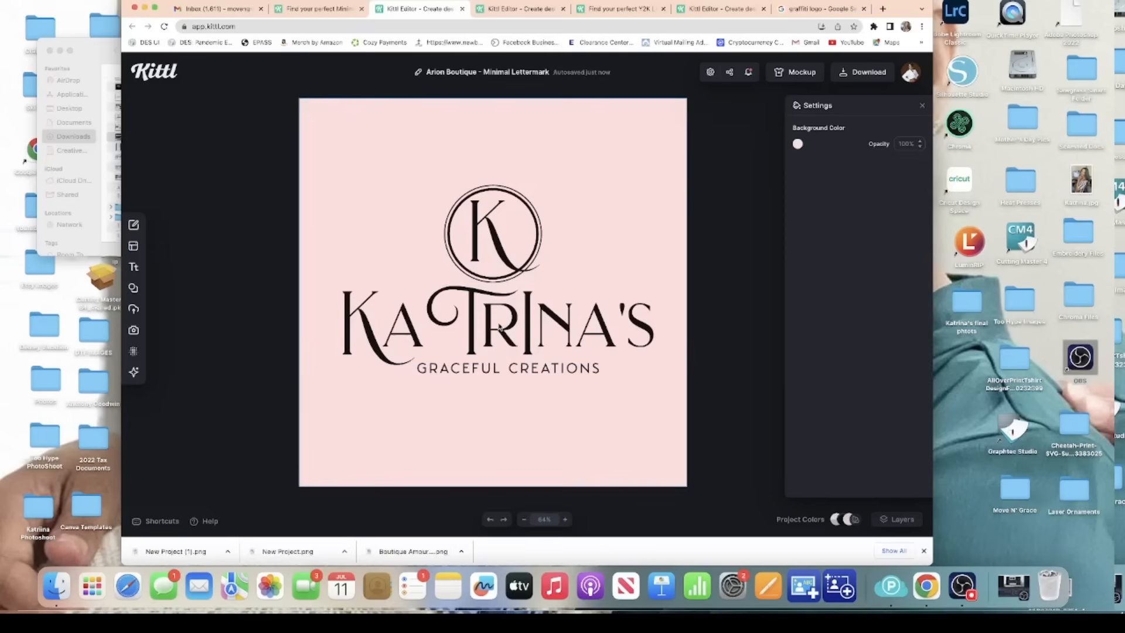
- Increase the brand name's variable font weight slightly for thicker letter strokes
{"action": "double_click", "coordinate": [525, 326]}
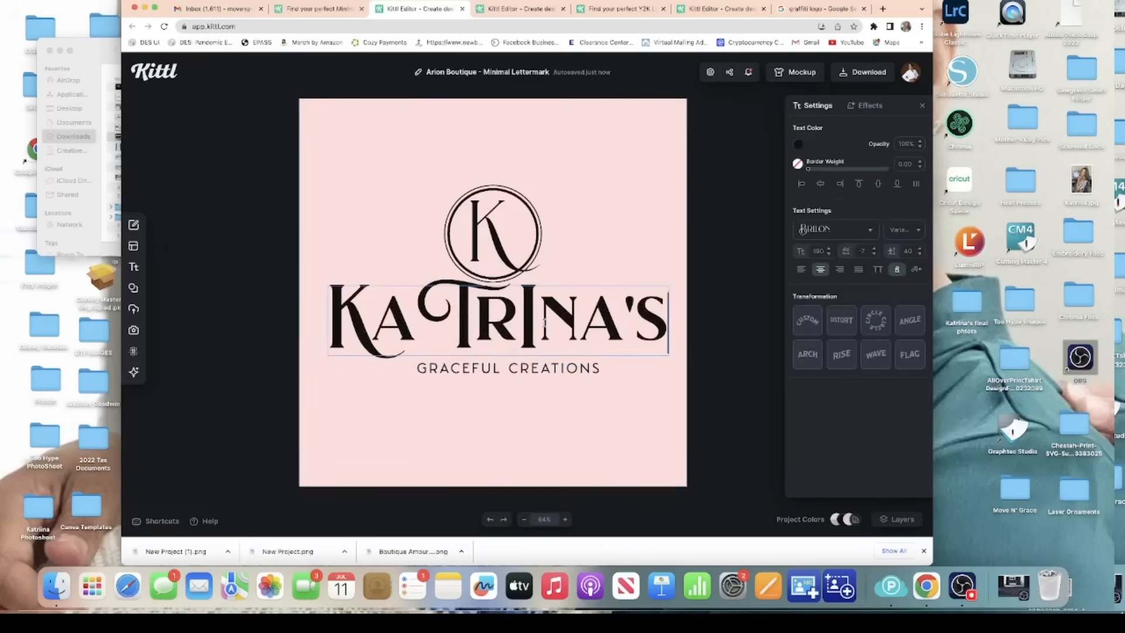
{"action": "key", "text": "Escape"}
{"action": "double_click", "coordinate": [543, 315]}
{"action": "scroll", "coordinate": [609, 312], "scroll_direction": "up", "scroll_amount": 2}
{"action": "scroll", "coordinate": [691, 328], "scroll_direction": "left", "scroll_amount": 2}
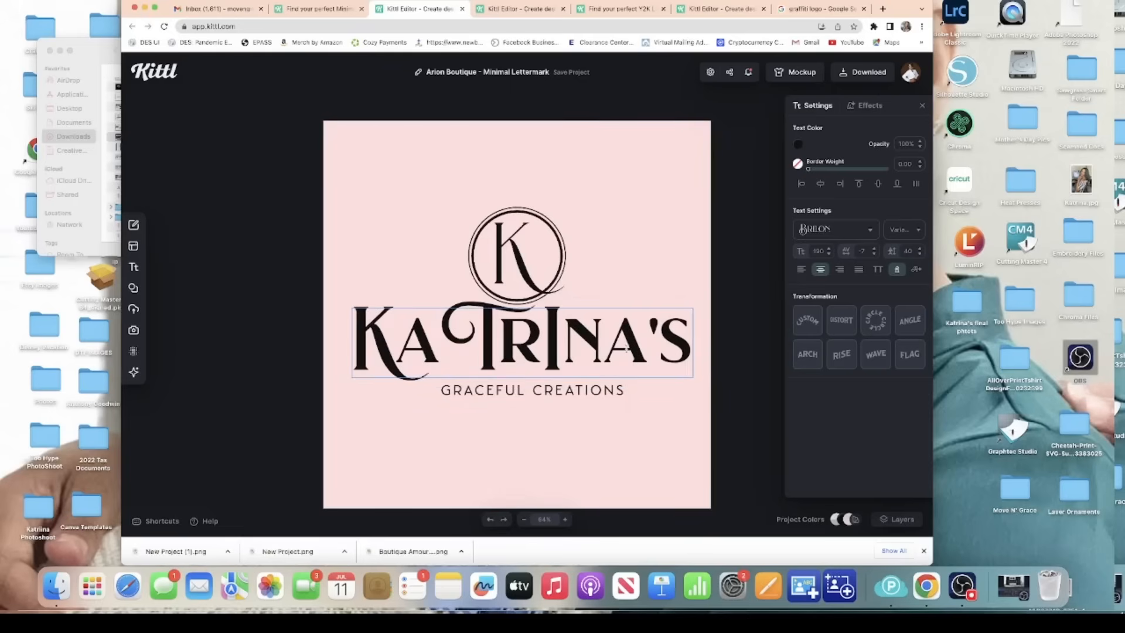
{"action": "left_click", "coordinate": [917, 230]}
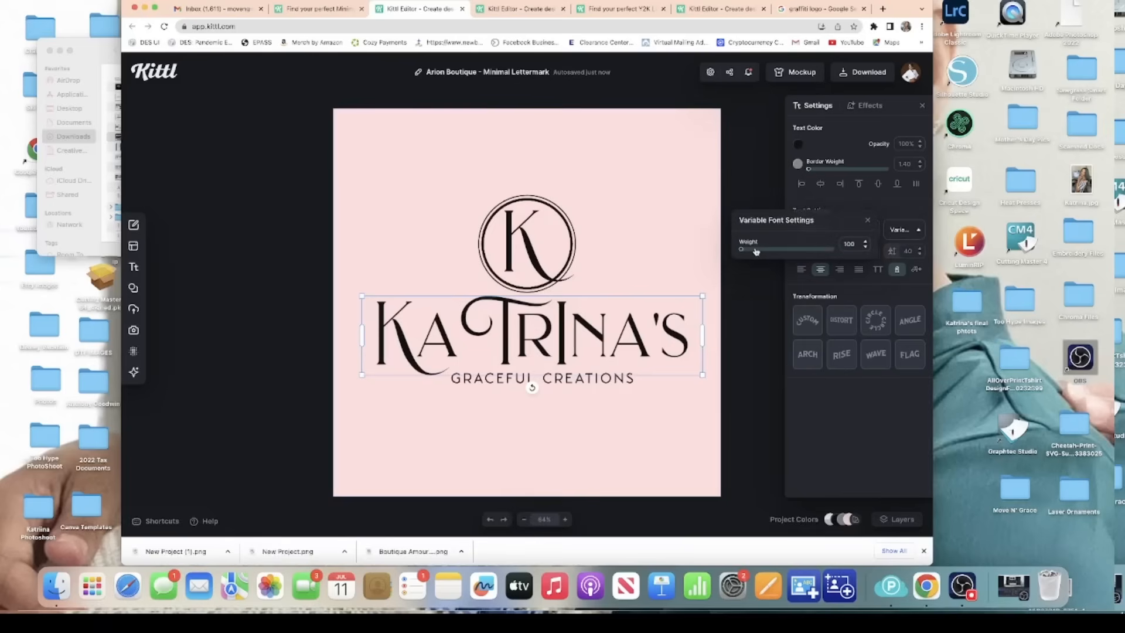
{"action": "mouse_move", "coordinate": [742, 250]}
{"action": "left_mouse_down"}
{"action": "mouse_move", "coordinate": [786, 253]}
{"action": "mouse_move", "coordinate": [764, 256]}
{"action": "left_mouse_up"}
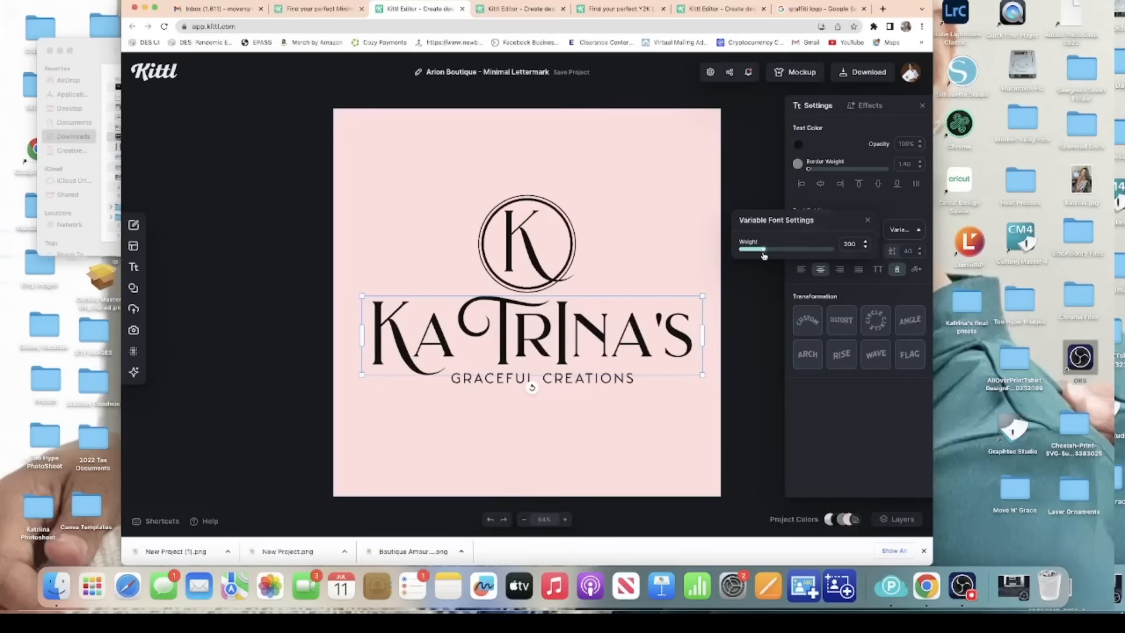
{"action": "left_click", "coordinate": [753, 312]}
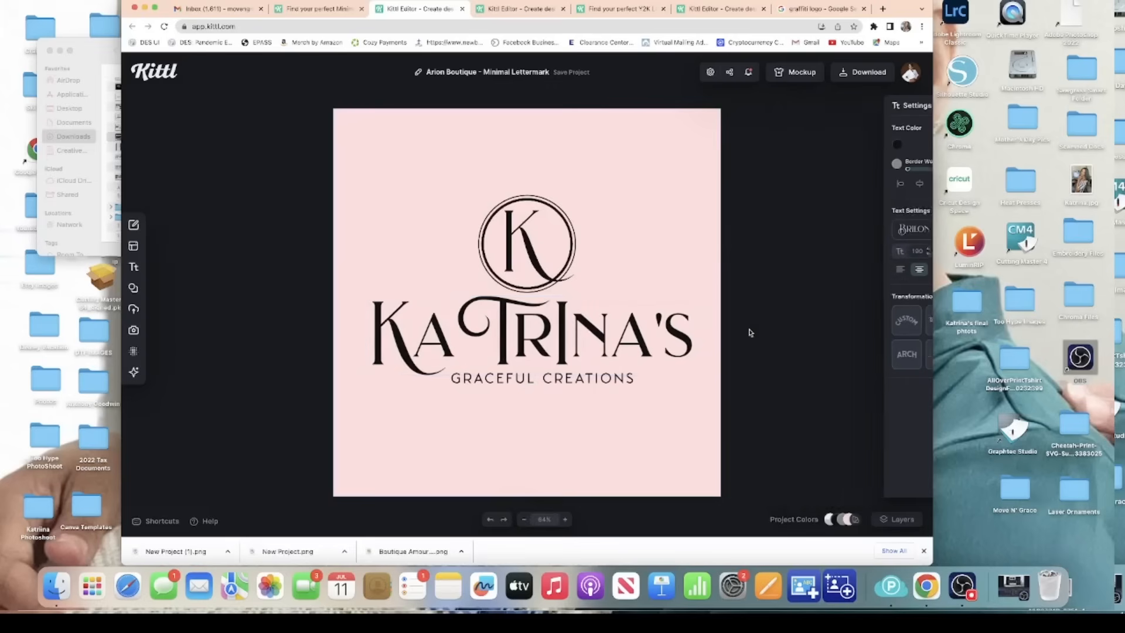
- Place a duplicate of the brand name below the tagline and delete its first two letters, leaving "TrIna's"
{"action": "left_click", "coordinate": [520, 339]}
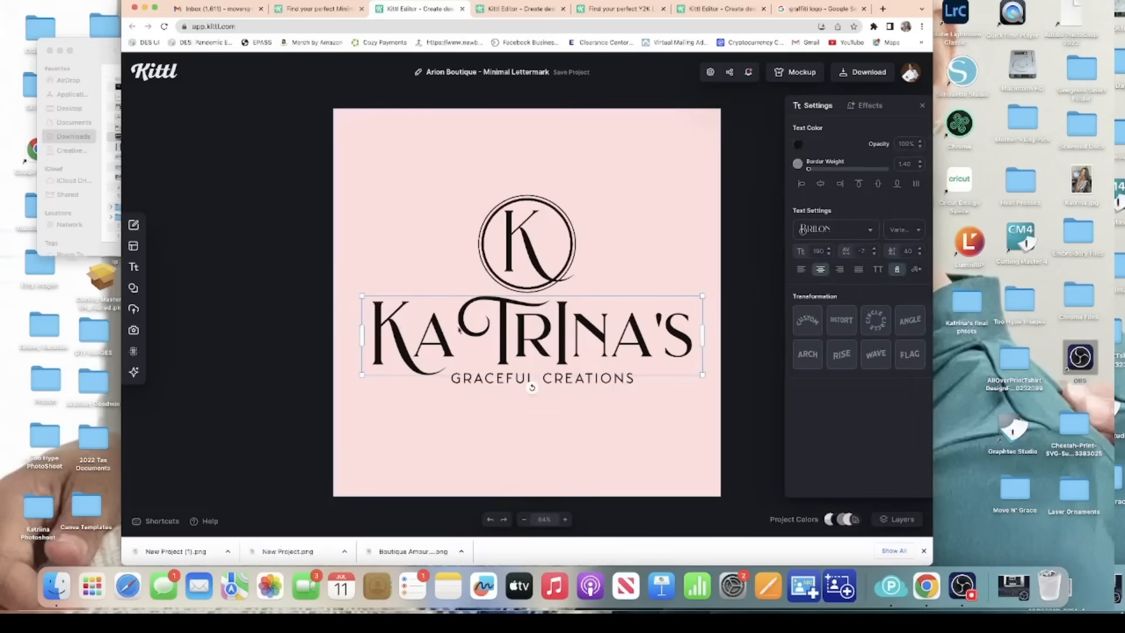
{"action": "left_click_drag", "start_coordinate": [518, 333], "coordinate": [513, 426]}
{"action": "left_click", "coordinate": [457, 437]}
{"action": "left_click", "coordinate": [457, 437]}
{"action": "left_click", "coordinate": [446, 429]}
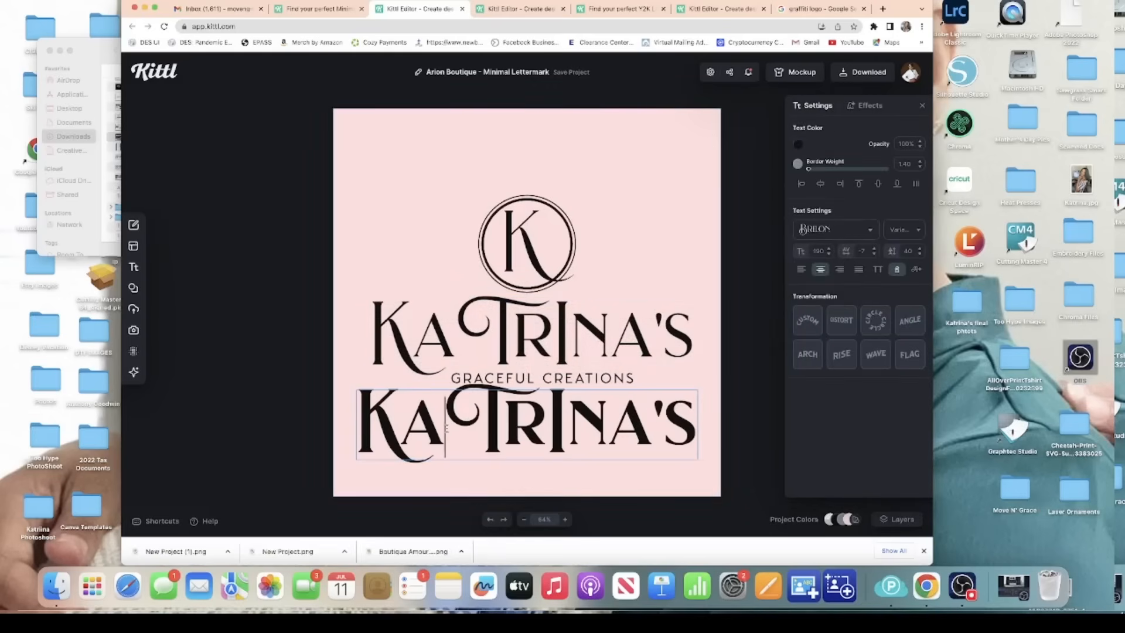
{"action": "key", "text": "BackSpace"}
{"action": "key", "text": "BackSpace"}
- Trim the original brand name above the tagline to just "Ka"
{"action": "left_click", "coordinate": [693, 333]}
{"action": "key", "text": "BackSpace"}
{"action": "key", "text": "BackSpace"}
{"action": "key", "text": "BackSpace"}
{"action": "key", "text": "BackSpace"}
{"action": "key", "text": "BackSpace"}
{"action": "key", "text": "BackSpace"}
{"action": "key", "text": "BackSpace"}
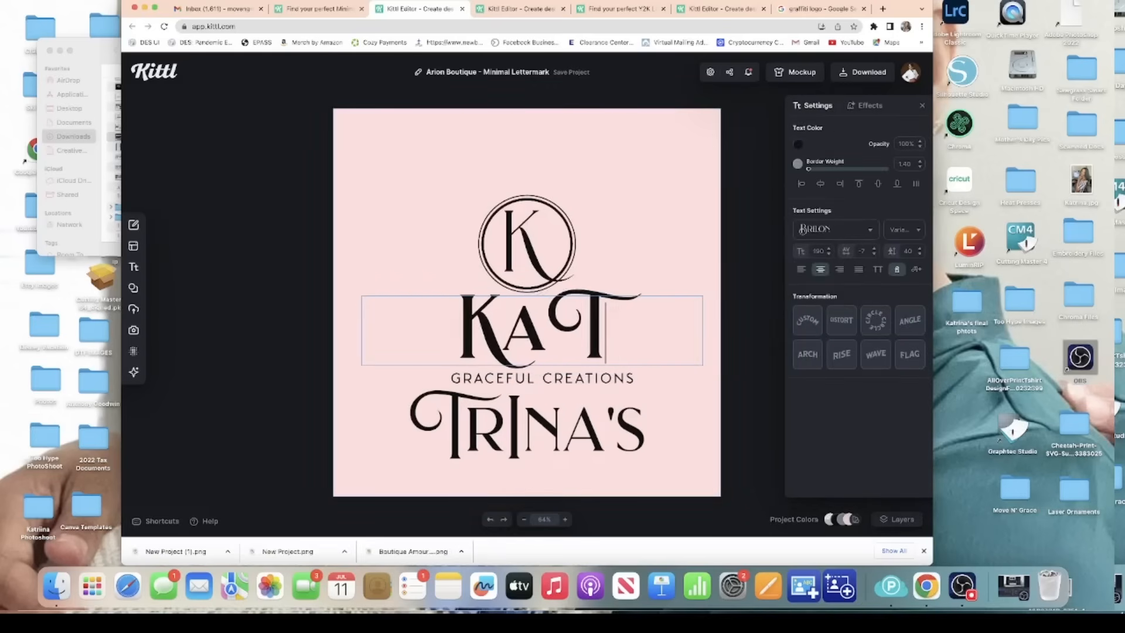
{"action": "key", "text": "Escape"}
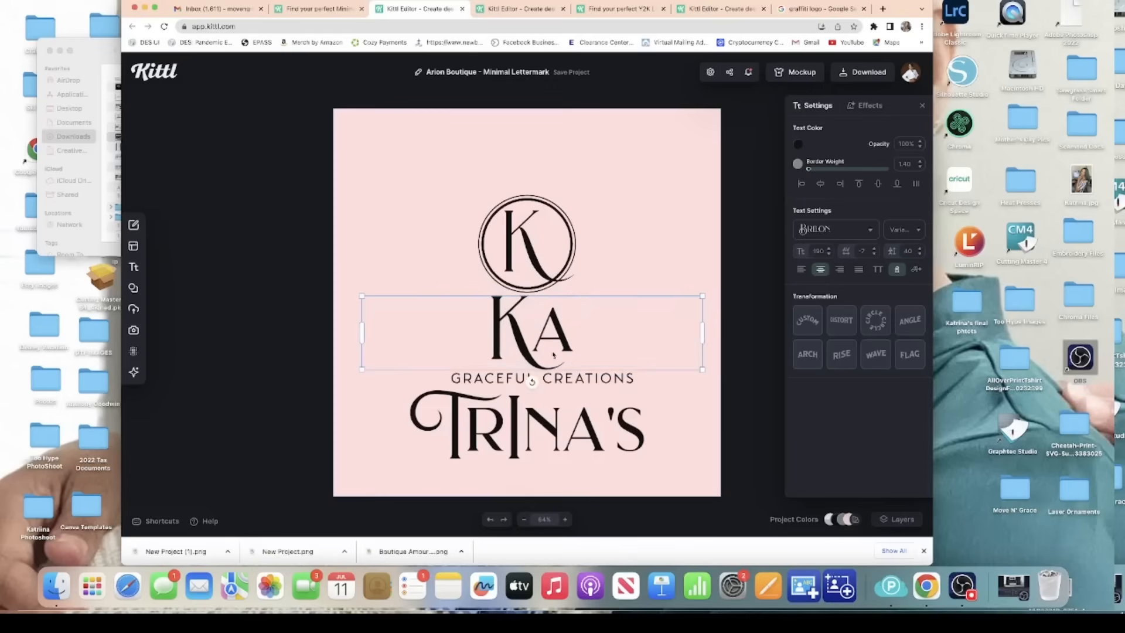
- Move "Ka" to the left and fit "TrIna's" closely beside it so both pieces read as one word above the tagline
{"action": "left_click_drag", "start_coordinate": [553, 339], "coordinate": [448, 335]}
{"action": "left_click_drag", "start_coordinate": [543, 436], "coordinate": [573, 397]}
{"action": "left_click_drag", "start_coordinate": [609, 442], "coordinate": [626, 408]}
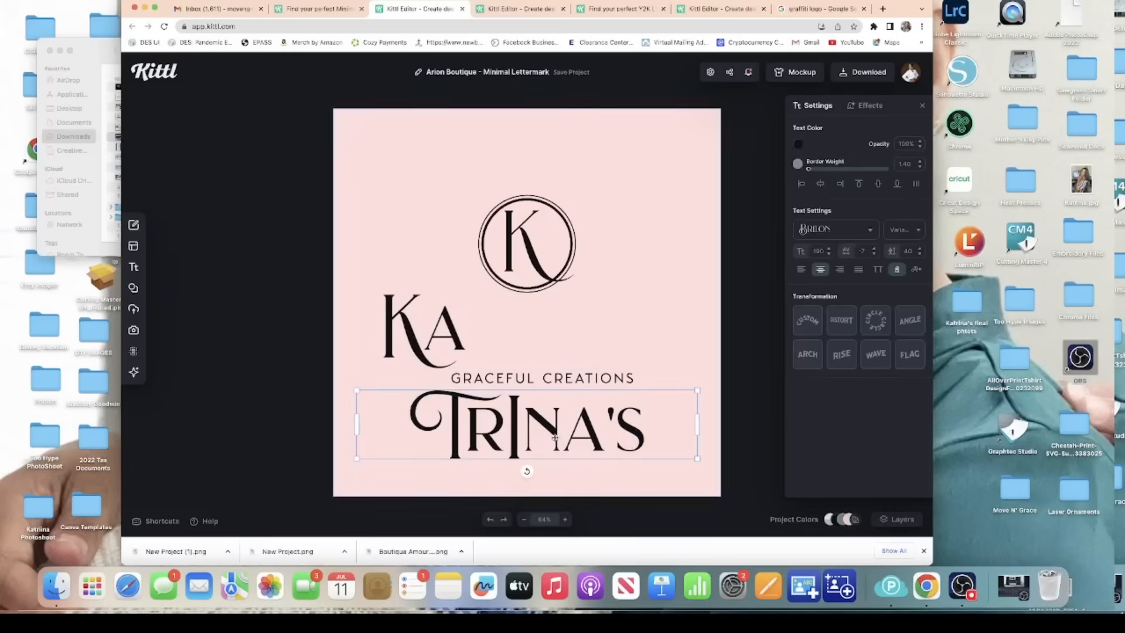
{"action": "left_click_drag", "start_coordinate": [513, 429], "coordinate": [536, 329]}
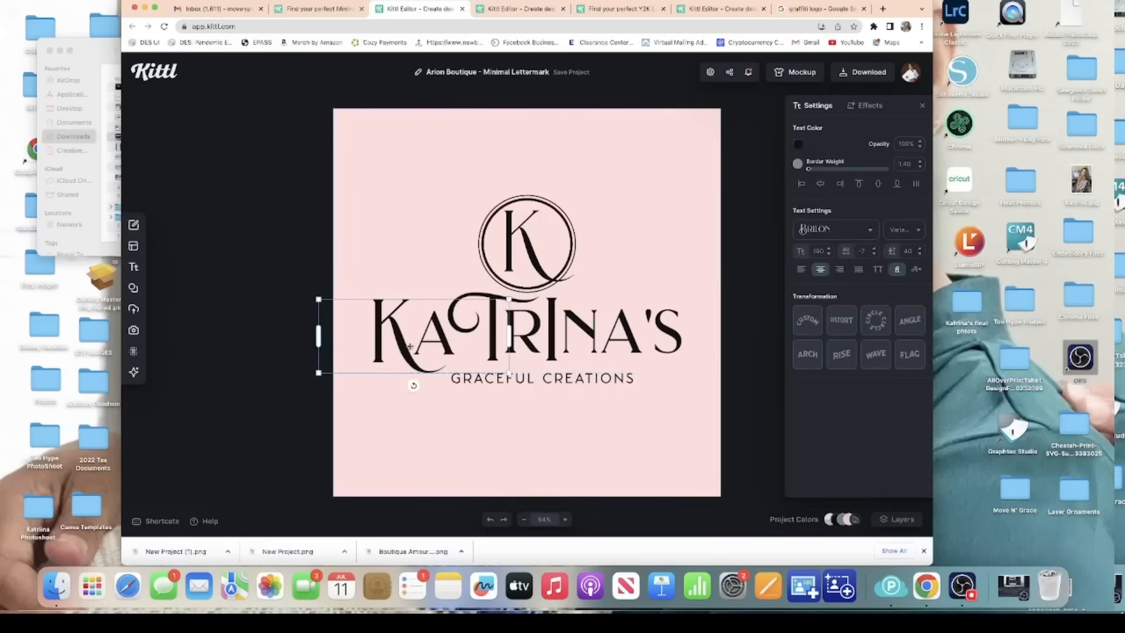
{"action": "left_click", "coordinate": [748, 420]}
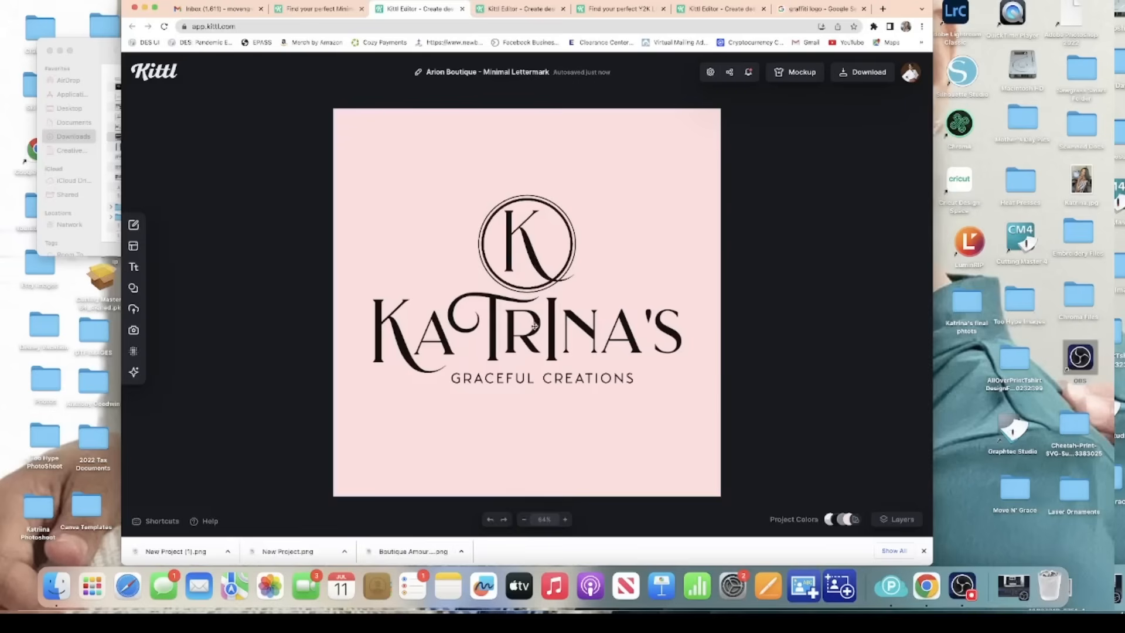
- Group the "Ka" and "TrIna's" texts and nudge the group slightly down towards the tagline
{"action": "left_click_drag", "start_coordinate": [366, 293], "coordinate": [604, 346]}
{"action": "right_click", "coordinate": [604, 345]}
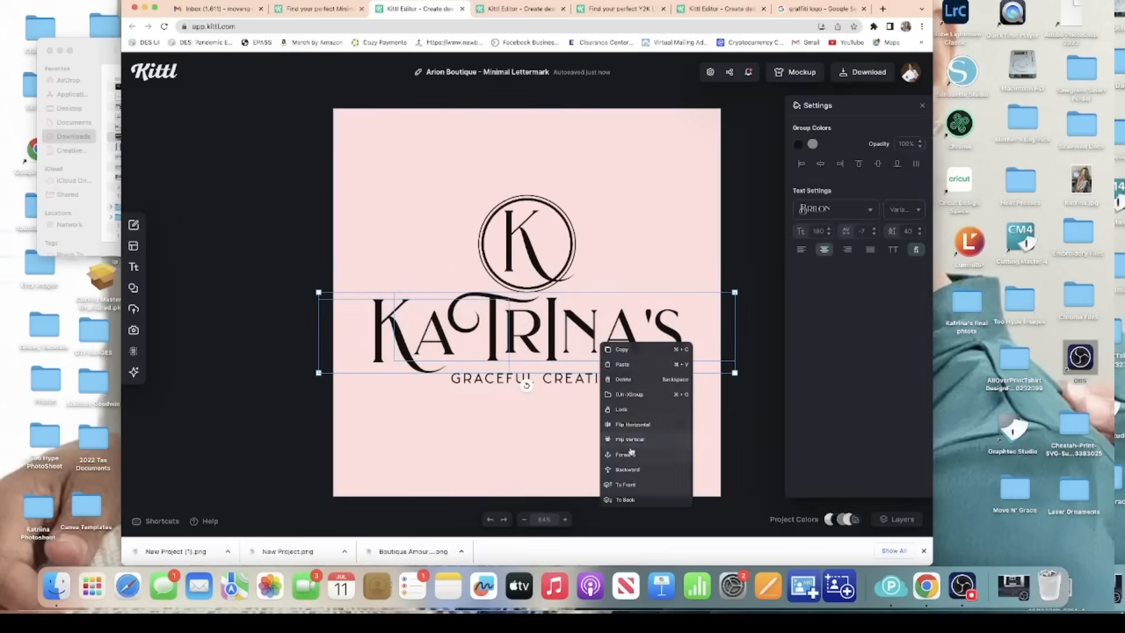
{"action": "left_click", "coordinate": [640, 399]}
{"action": "left_click", "coordinate": [740, 413]}
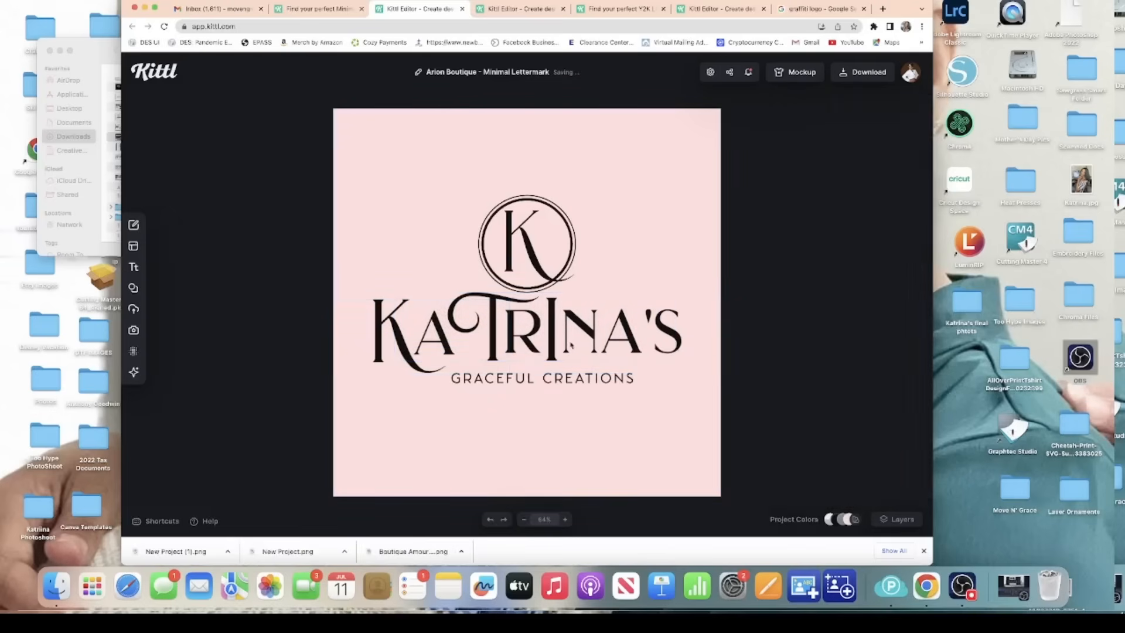
{"action": "left_click_drag", "start_coordinate": [551, 339], "coordinate": [548, 343]}
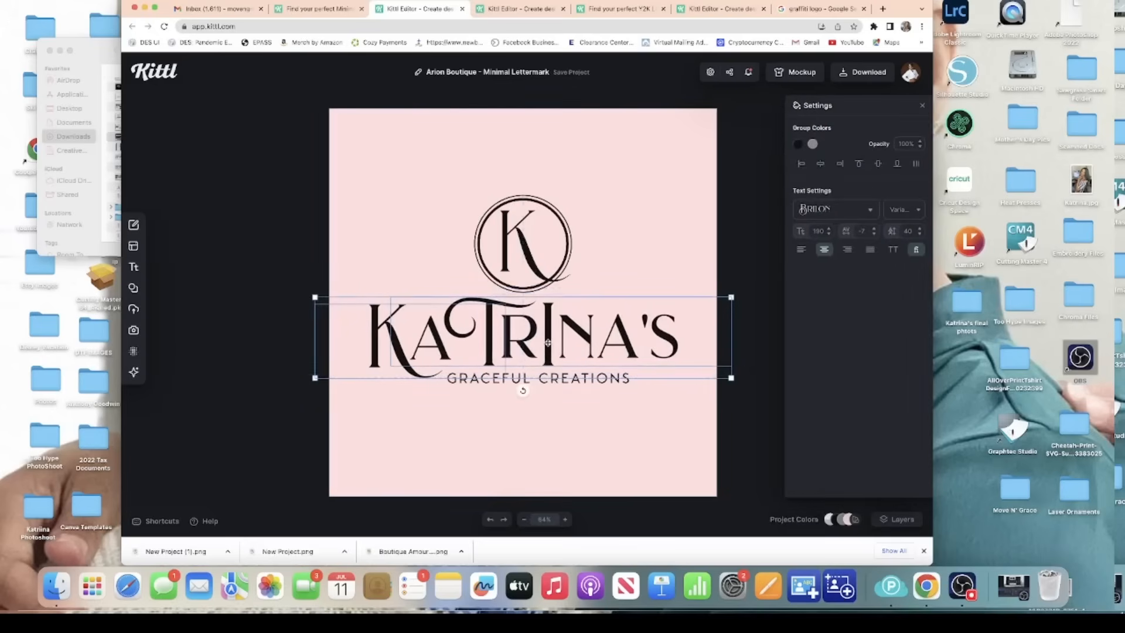
{"action": "left_click", "coordinate": [766, 449]}
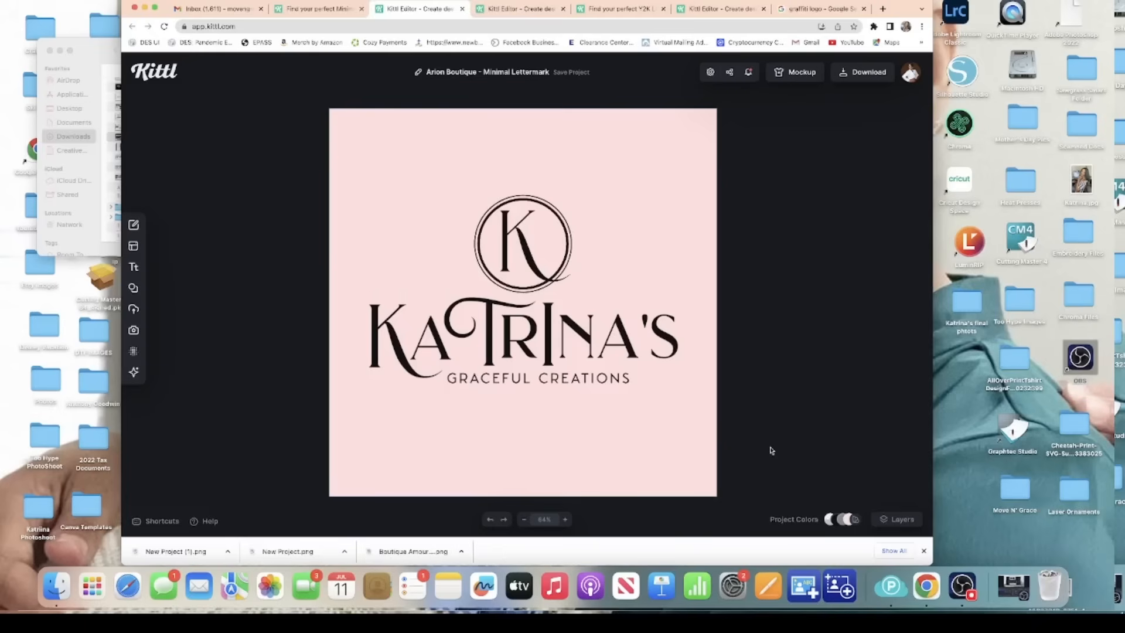
- Look through the saved logo designs in the account's project overview
{"action": "scroll", "coordinate": [771, 450], "scroll_direction": "down", "scroll_amount": 1}
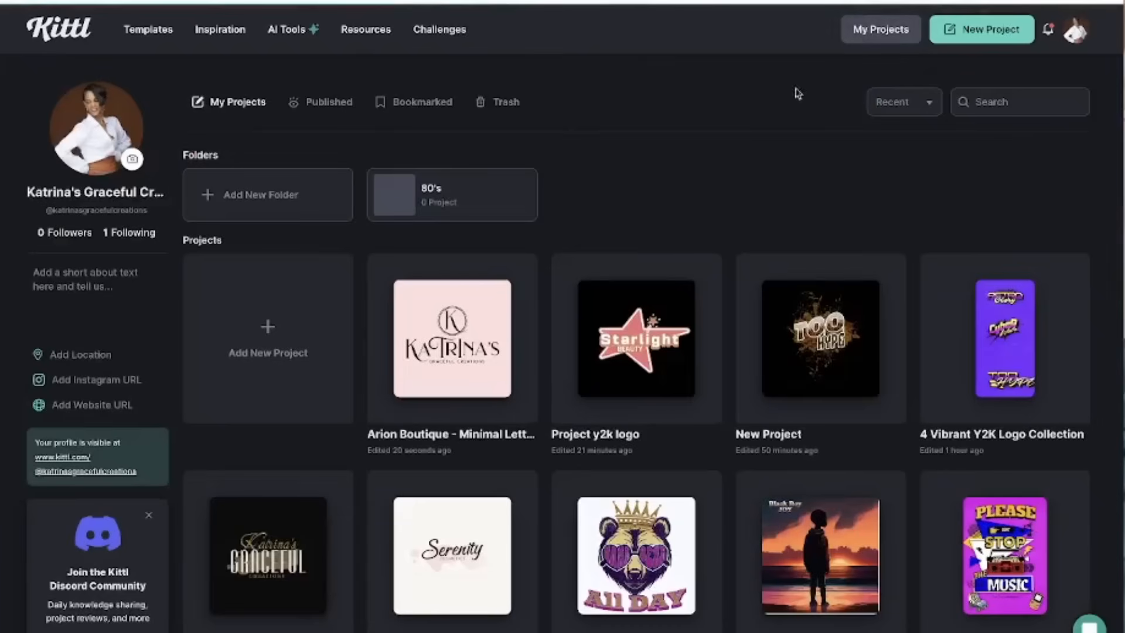
{"action": "scroll", "coordinate": [478, 374], "scroll_direction": "down", "scroll_amount": 1}
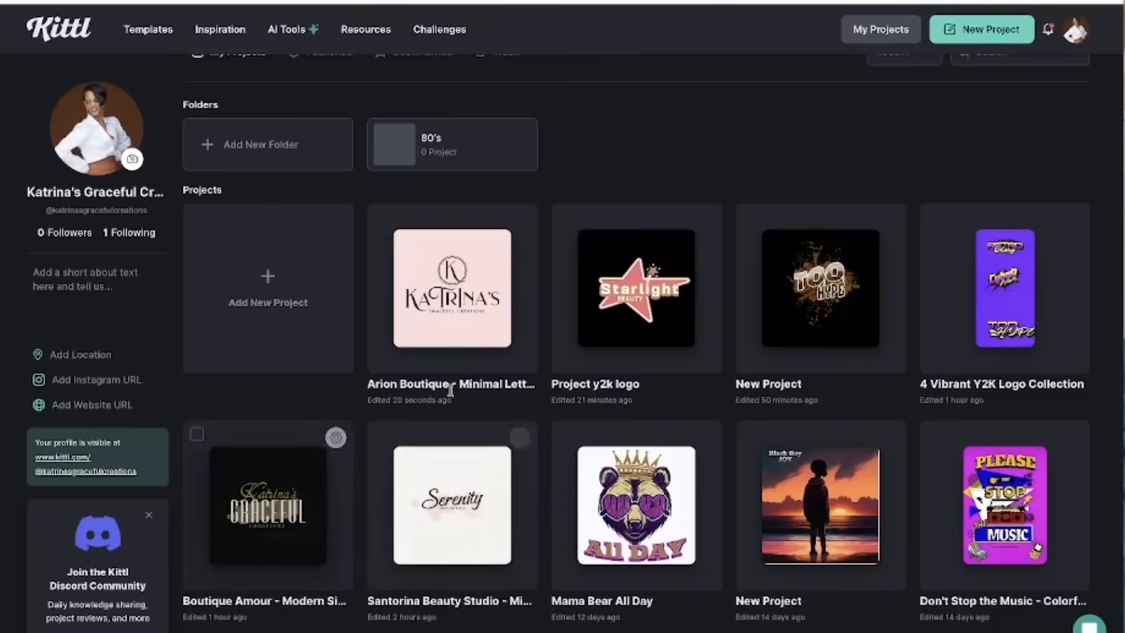
{"action": "scroll", "coordinate": [317, 485], "scroll_direction": "down", "scroll_amount": 1}
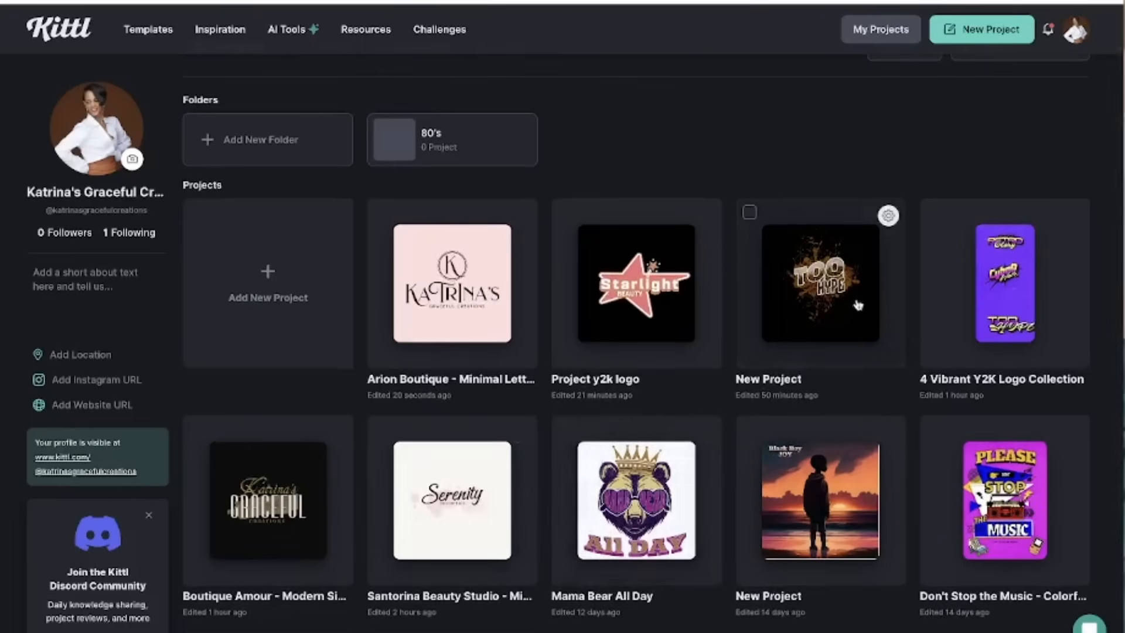
{"action": "scroll", "coordinate": [835, 488], "scroll_direction": "down", "scroll_amount": 1}
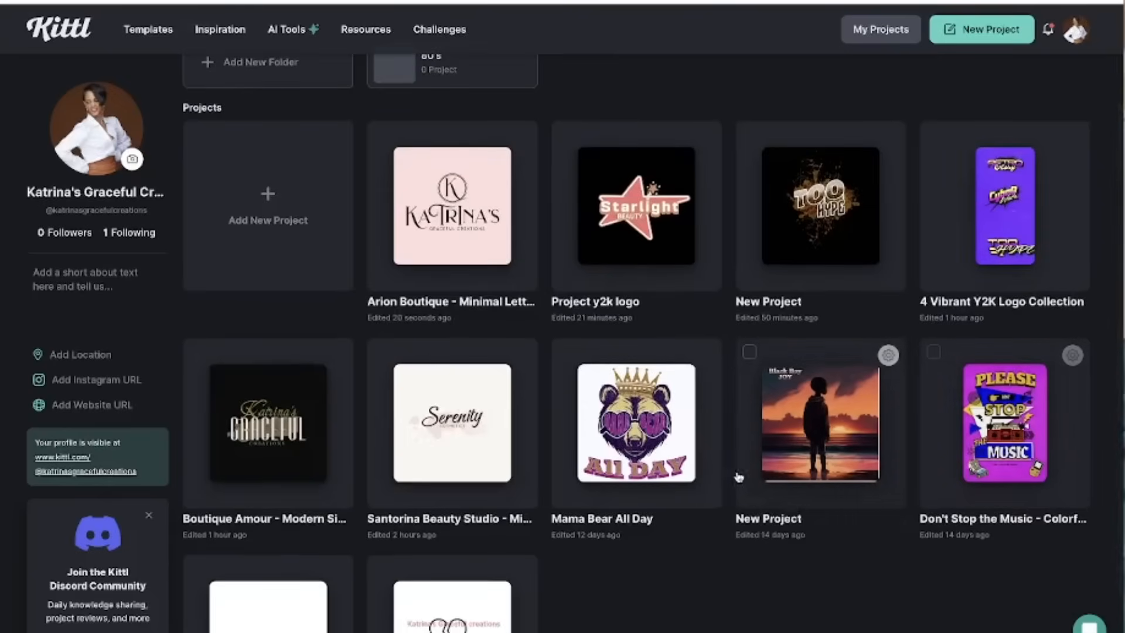
{"action": "scroll", "coordinate": [839, 464], "scroll_direction": "up", "scroll_amount": 1}
{"action": "scroll", "coordinate": [839, 465], "scroll_direction": "up", "scroll_amount": 2}
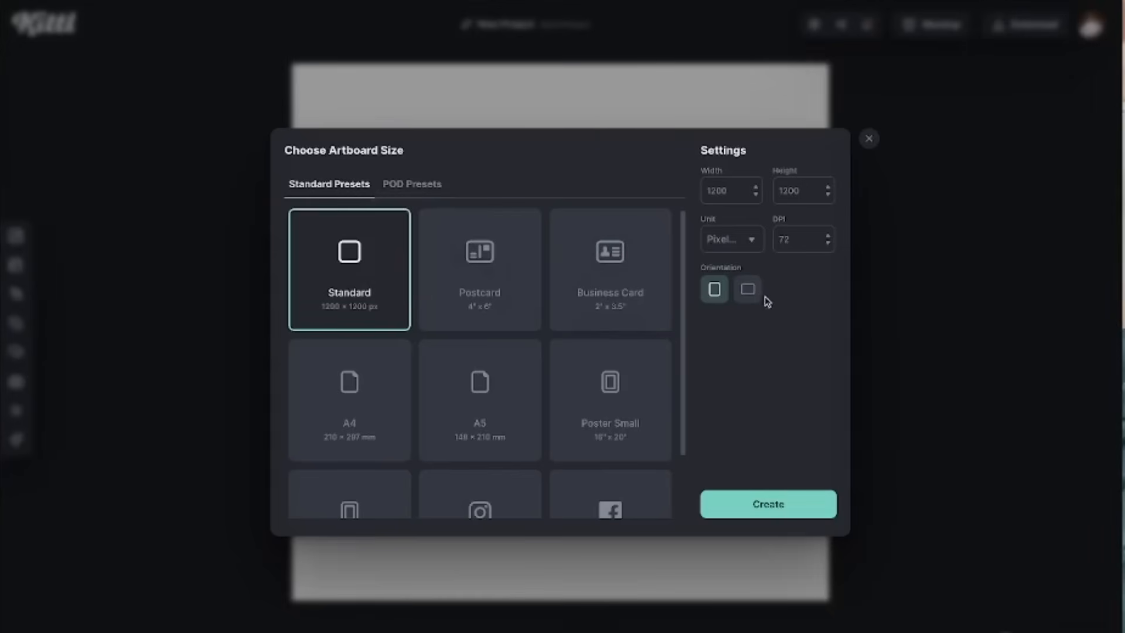
- Create a new project with the Standard 1200 × 1200 px artboard in landscape orientation
{"action": "left_click", "coordinate": [748, 289]}
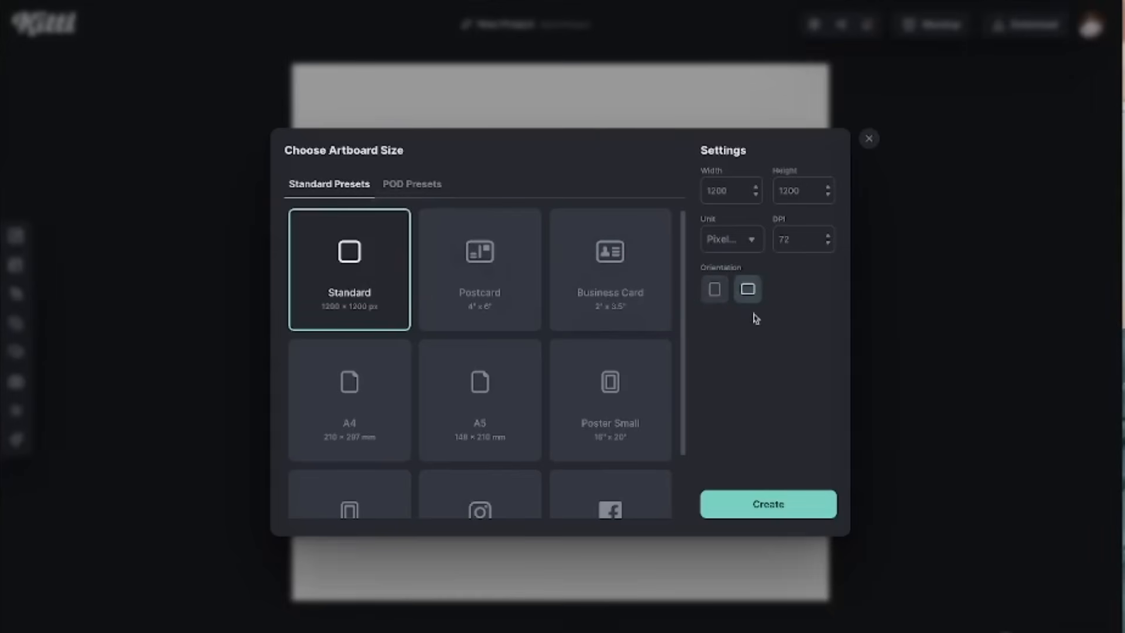
{"action": "left_click", "coordinate": [763, 504]}
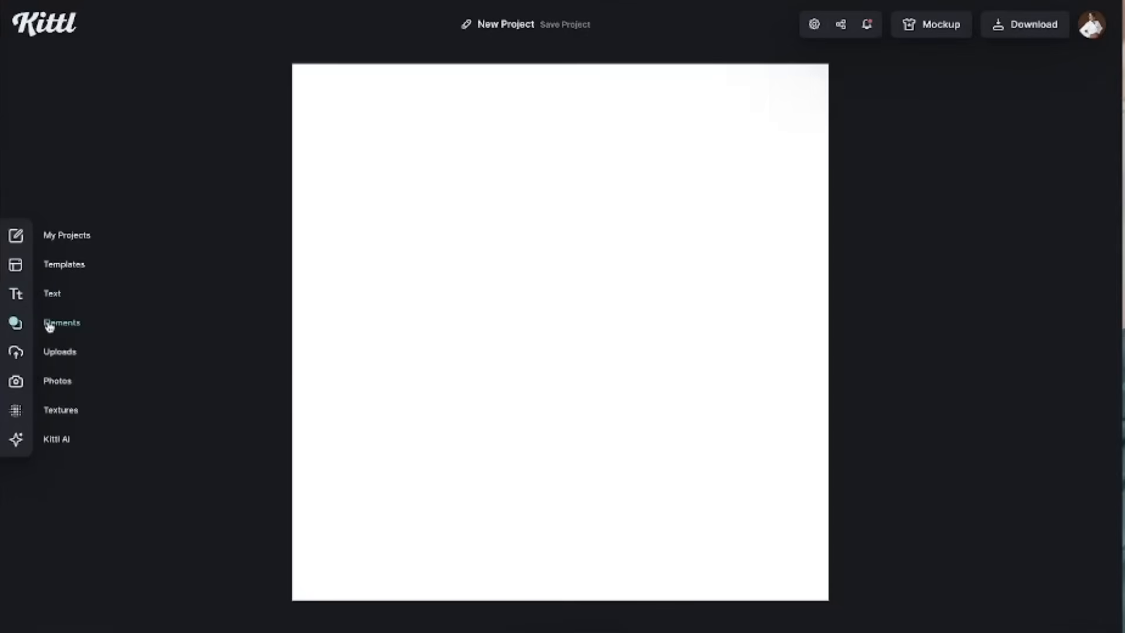
- Search the elements library for "gradient background"
{"action": "left_click", "coordinate": [51, 325]}
{"action": "left_click", "coordinate": [110, 97]}
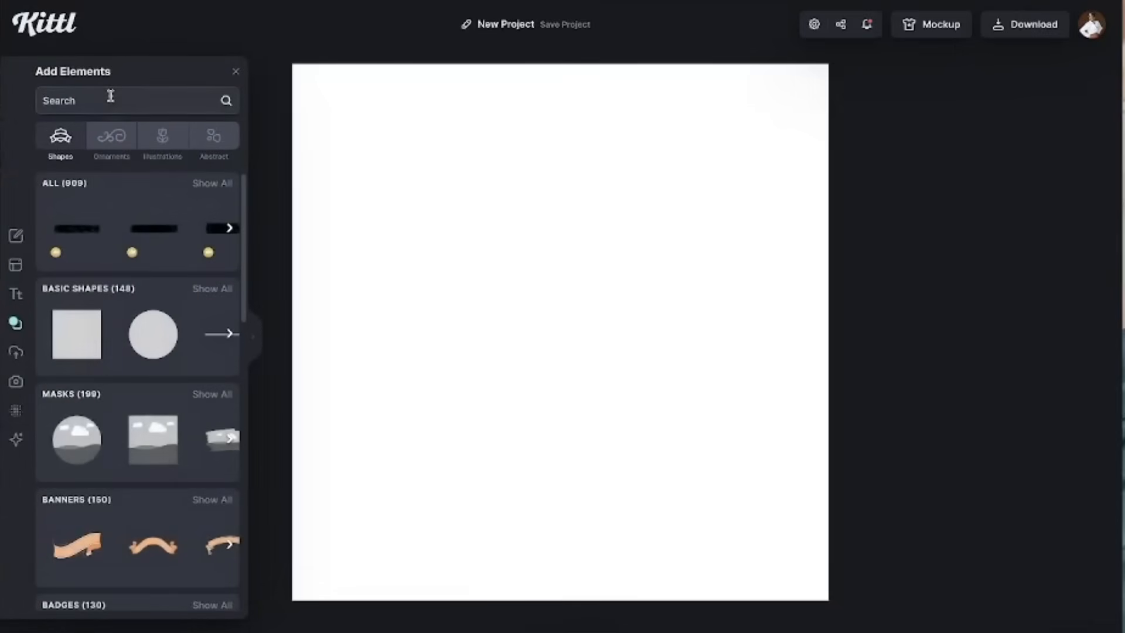
{"action": "left_click", "coordinate": [674, 422]}
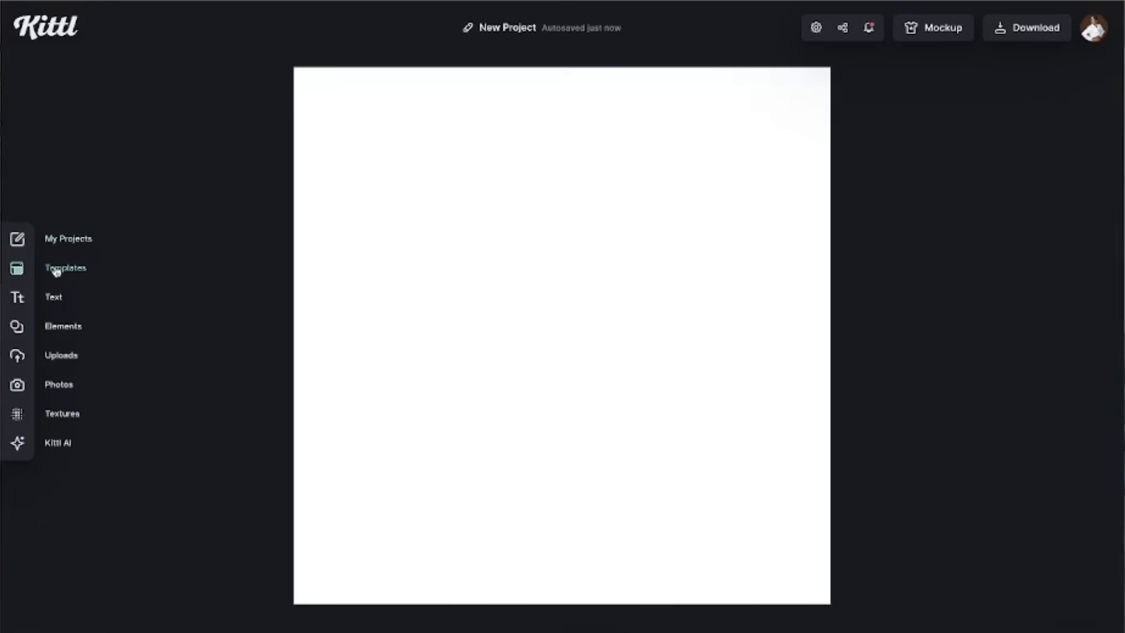
- Replace the elements library search with "gradient logo" to find gradient shapes
{"action": "left_click", "coordinate": [61, 326]}
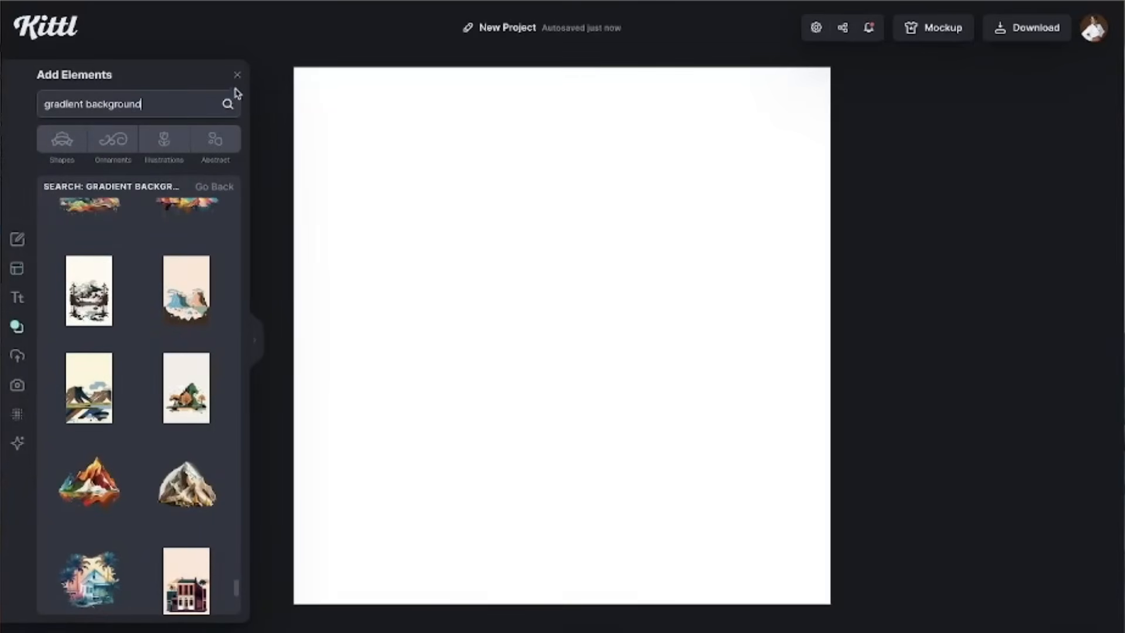
{"action": "left_click", "coordinate": [144, 107]}
{"action": "left_click_drag", "start_coordinate": [75, 114], "coordinate": [42, 107]}
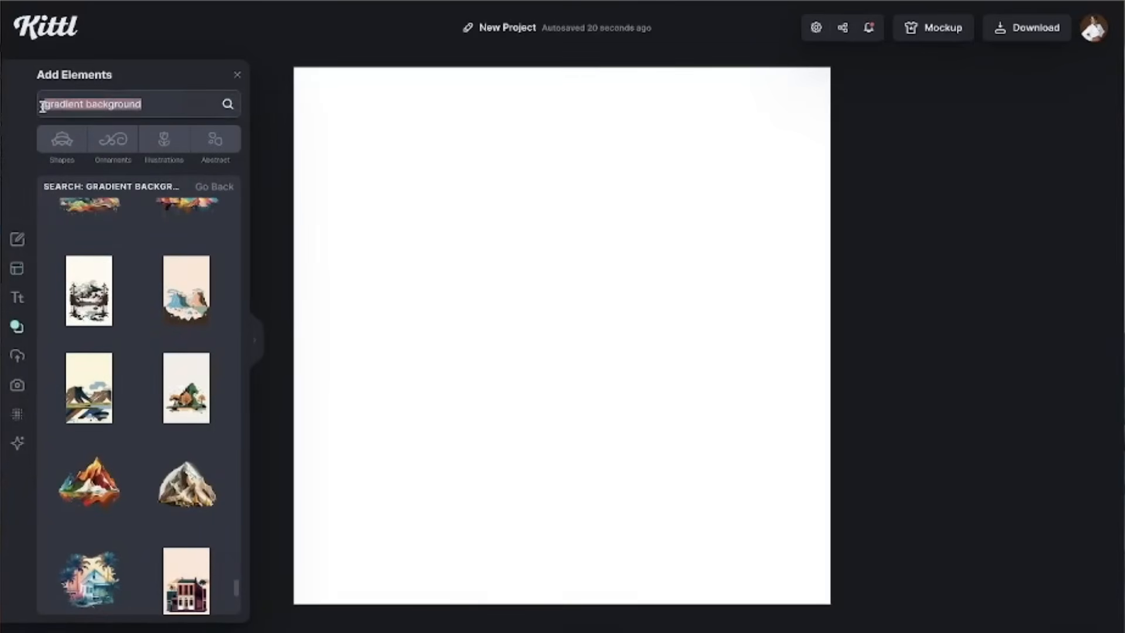
{"action": "key", "text": "BackSpace"}
{"action": "type", "text": "gr"}
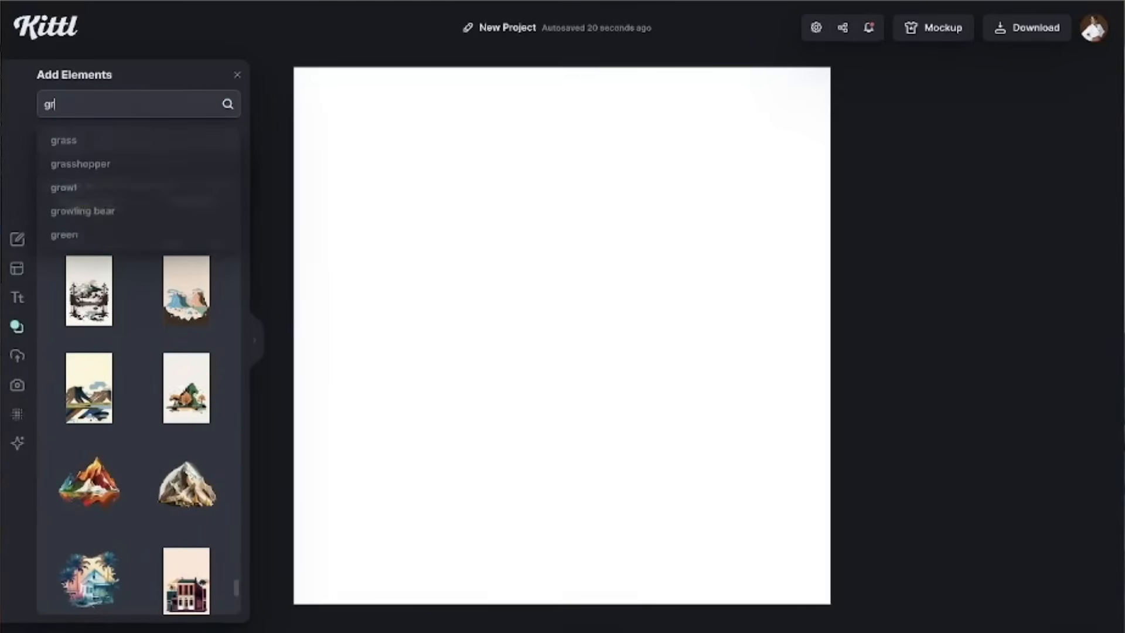
{"action": "type", "text": "adient"}
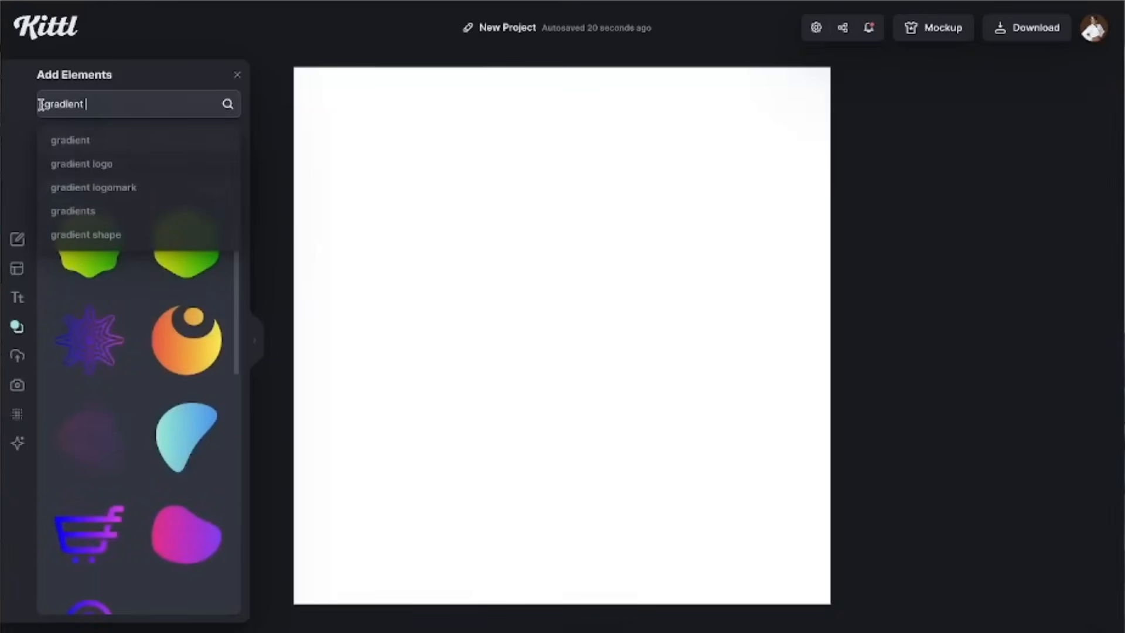
{"action": "left_click", "coordinate": [75, 164]}
- Add the square with the vertical linear fade to the artboard and try black and then purple for its transparent colour
{"action": "scroll", "coordinate": [168, 358], "scroll_direction": "down", "scroll_amount": 15}
{"action": "scroll", "coordinate": [168, 358], "scroll_direction": "down", "scroll_amount": 10}
{"action": "scroll", "coordinate": [169, 358], "scroll_direction": "down", "scroll_amount": 10}
{"action": "scroll", "coordinate": [168, 358], "scroll_direction": "down", "scroll_amount": 10}
{"action": "scroll", "coordinate": [168, 359], "scroll_direction": "down", "scroll_amount": 10}
{"action": "scroll", "coordinate": [168, 359], "scroll_direction": "down", "scroll_amount": 10}
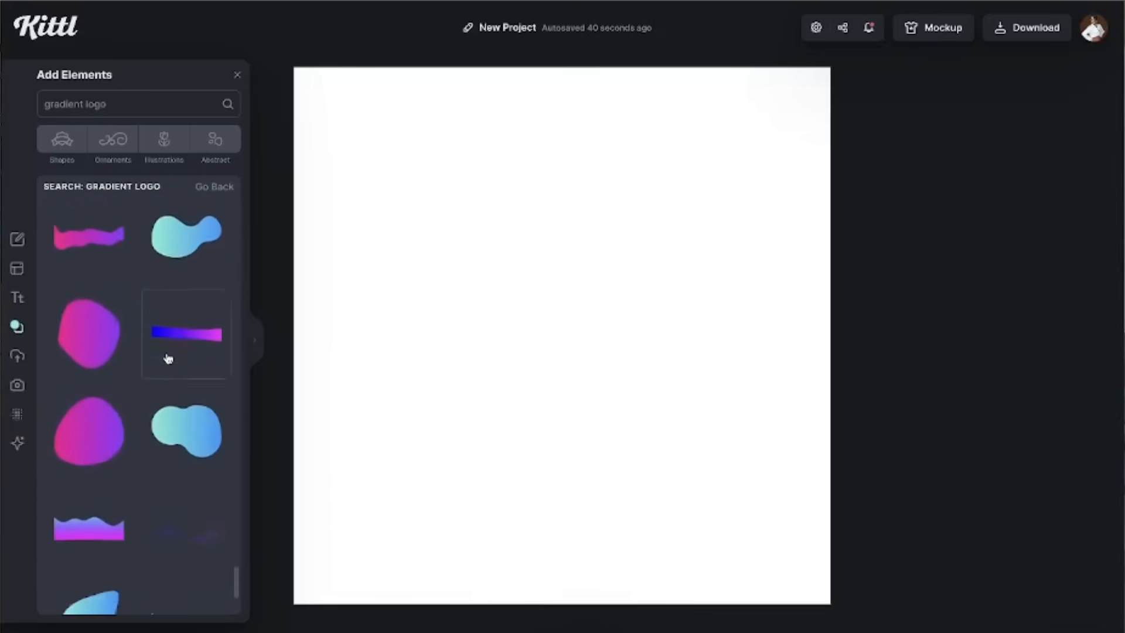
{"action": "scroll", "coordinate": [168, 359], "scroll_direction": "down", "scroll_amount": 10}
{"action": "scroll", "coordinate": [168, 359], "scroll_direction": "down", "scroll_amount": 3}
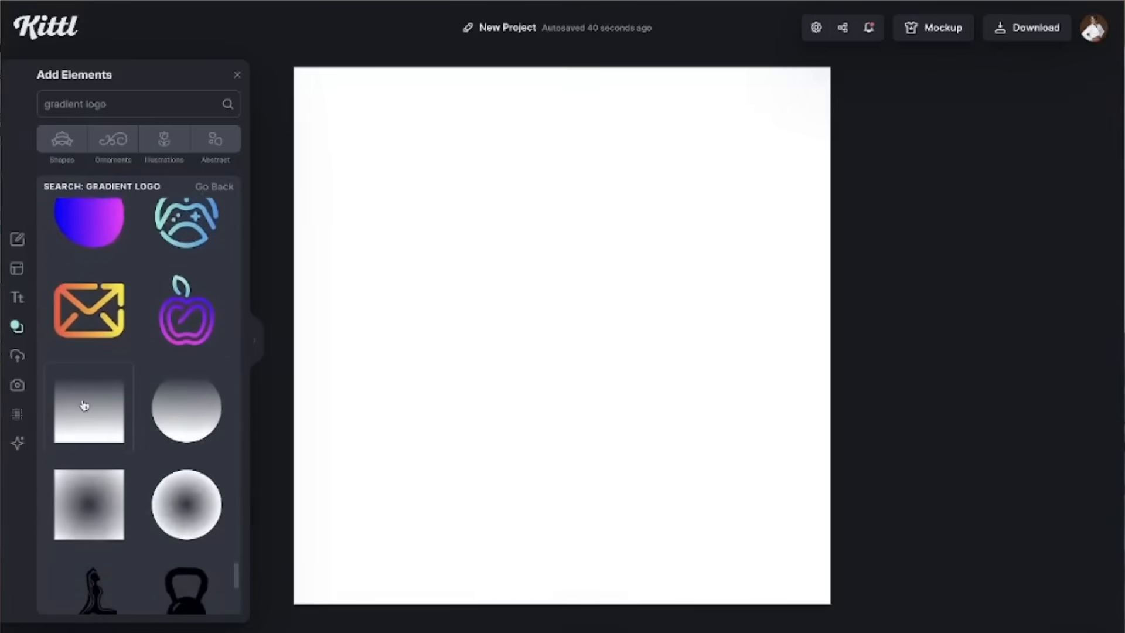
{"action": "left_click", "coordinate": [84, 405]}
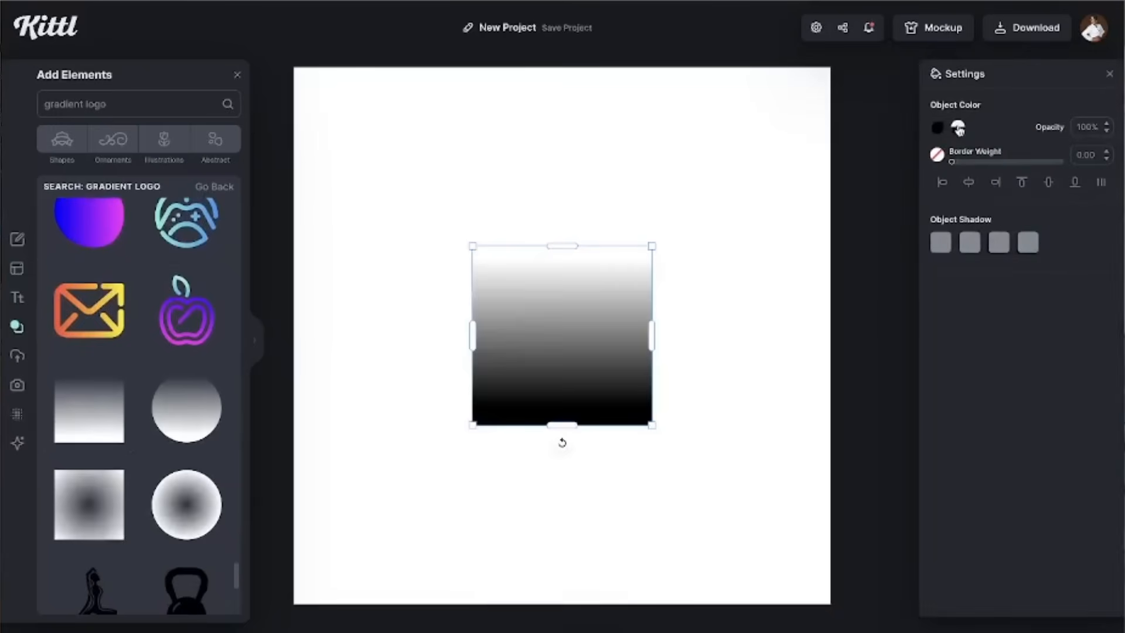
{"action": "left_click", "coordinate": [958, 128]}
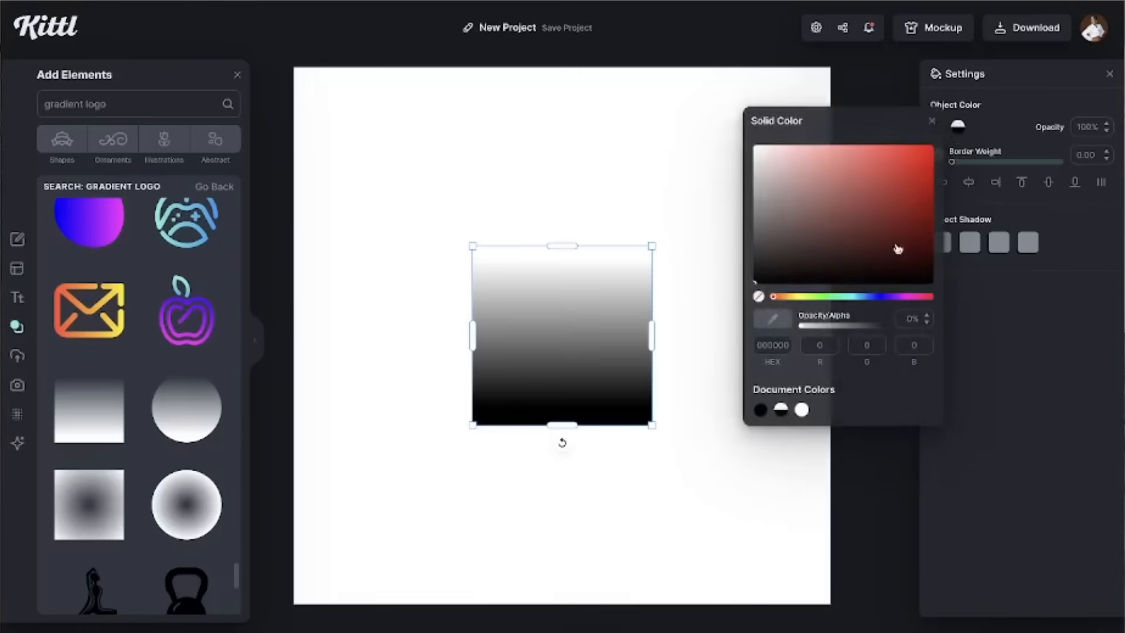
{"action": "left_click", "coordinate": [761, 410]}
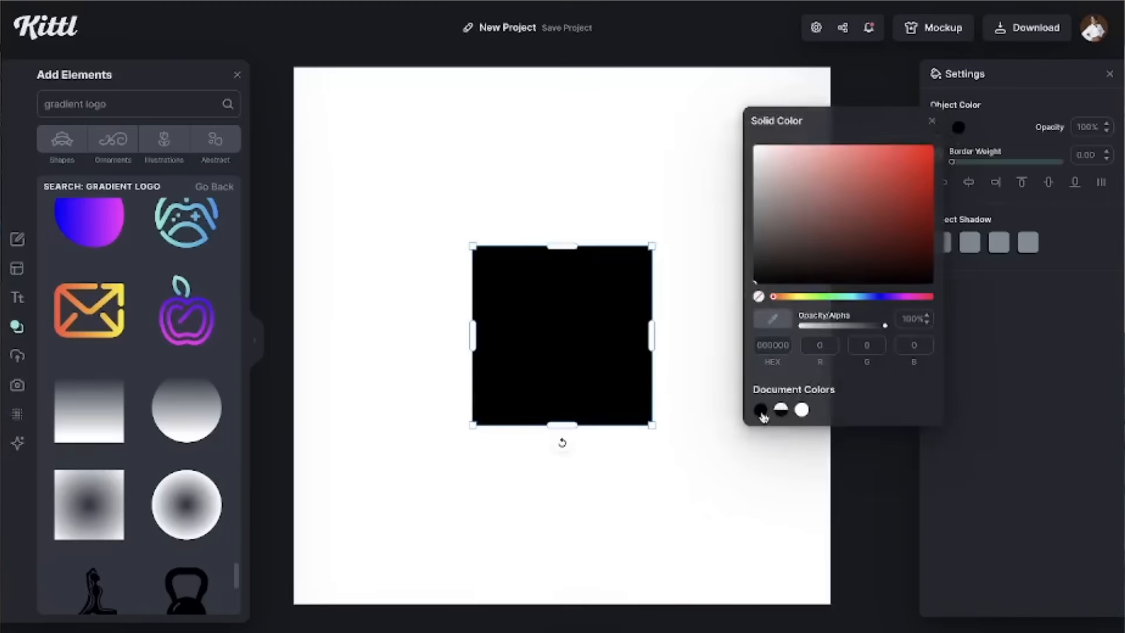
{"action": "left_click", "coordinate": [795, 199]}
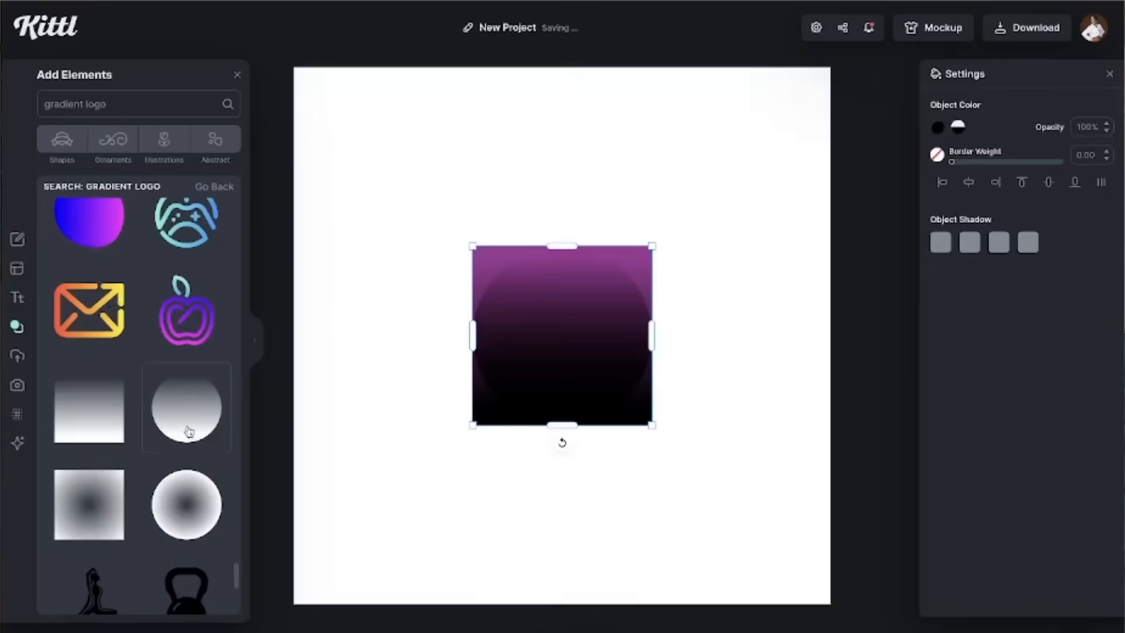
- Add the rounded blue-to-magenta gradient blob, move it clear of the gradient square and delete the square
{"action": "scroll", "coordinate": [143, 557], "scroll_direction": "down", "scroll_amount": 8}
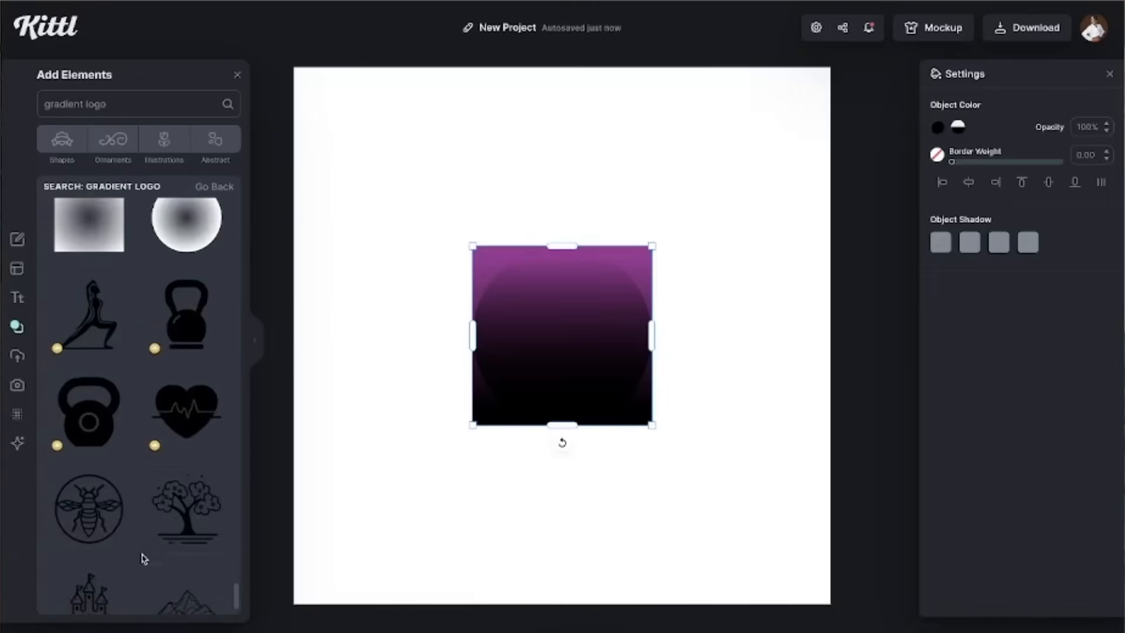
{"action": "scroll", "coordinate": [144, 558], "scroll_direction": "down", "scroll_amount": 10}
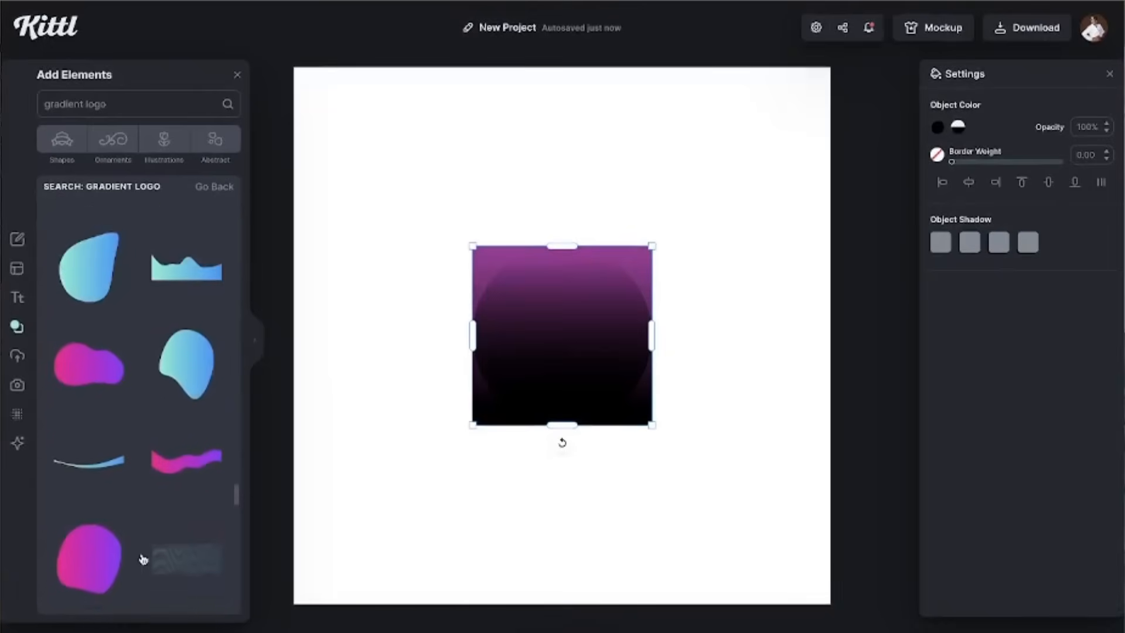
{"action": "scroll", "coordinate": [110, 463], "scroll_direction": "up", "scroll_amount": 5}
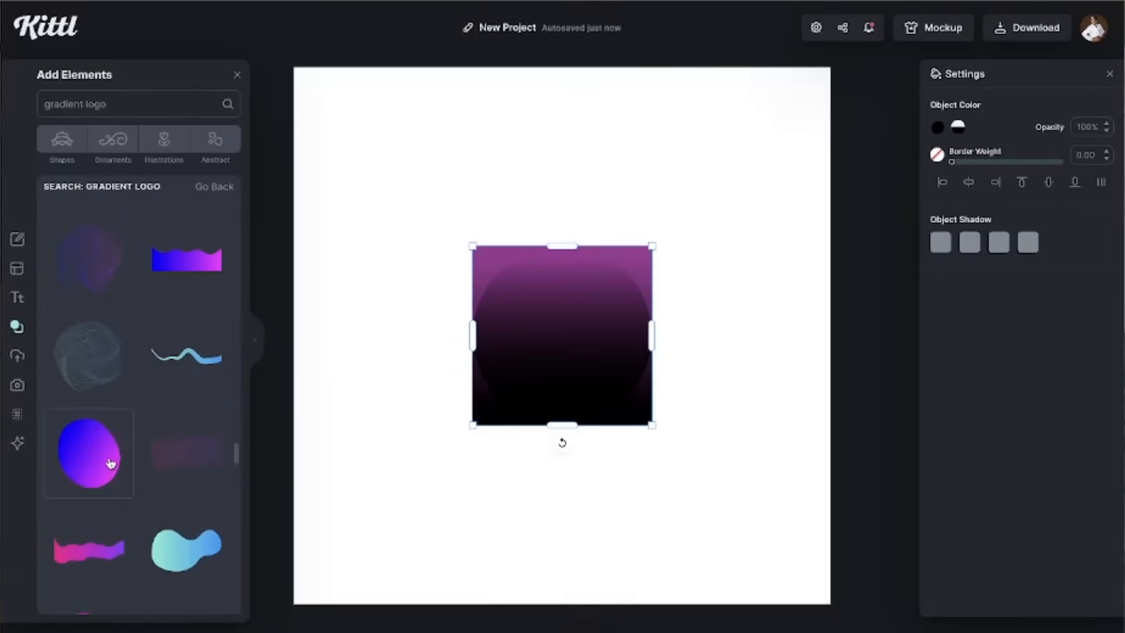
{"action": "left_click", "coordinate": [110, 462]}
{"action": "left_click_drag", "start_coordinate": [555, 314], "coordinate": [637, 380]}
{"action": "left_click", "coordinate": [563, 317]}
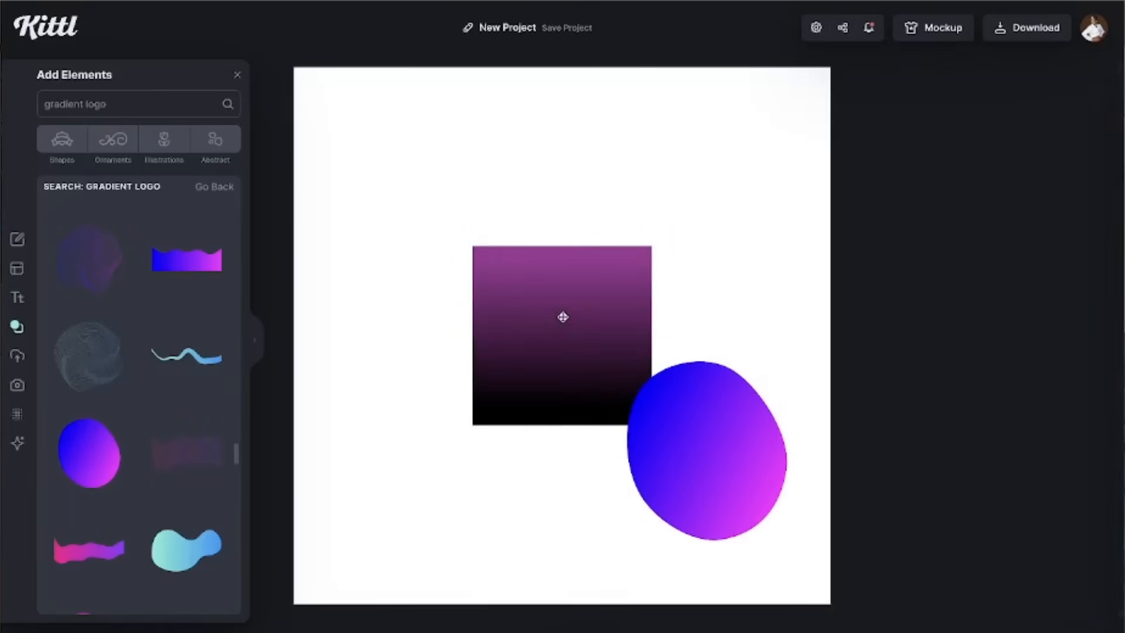
{"action": "key", "text": "Delete"}
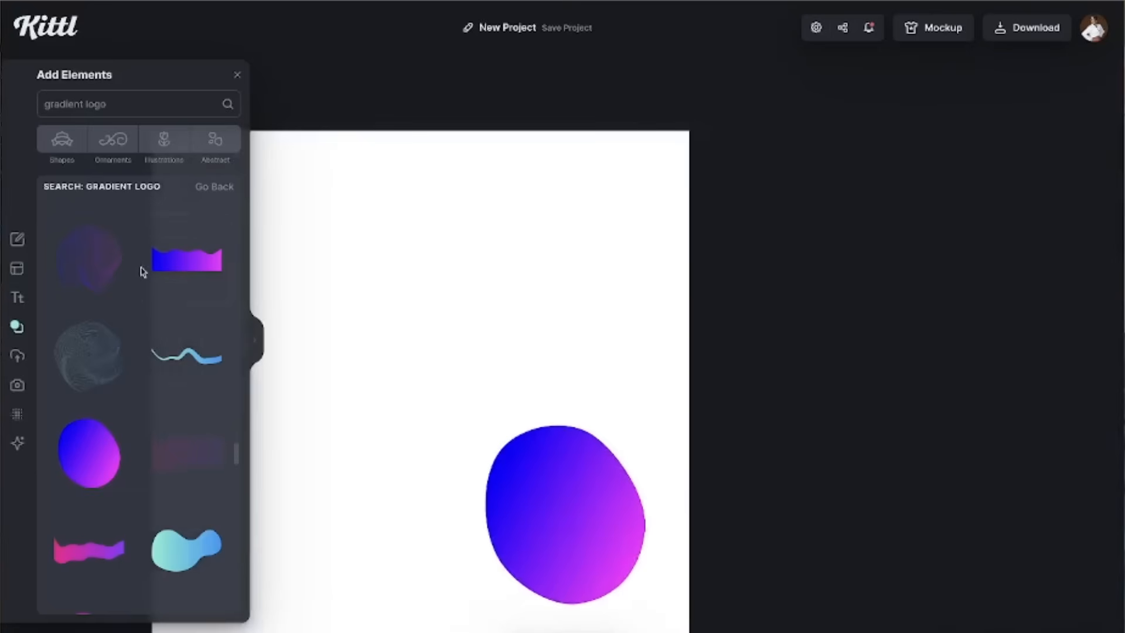
- Change the artboard's background colour from white to violet, starting from the blob's blue and shifting the hue towards purple
{"action": "left_click", "coordinate": [554, 258]}
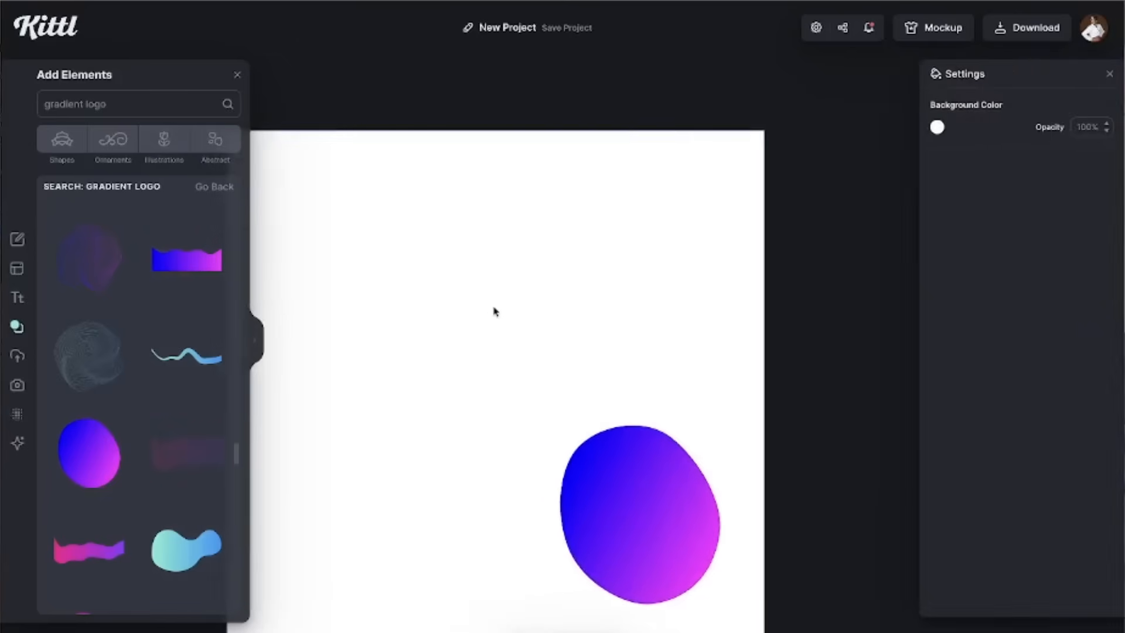
{"action": "left_click", "coordinate": [937, 127]}
{"action": "left_click", "coordinate": [695, 478]}
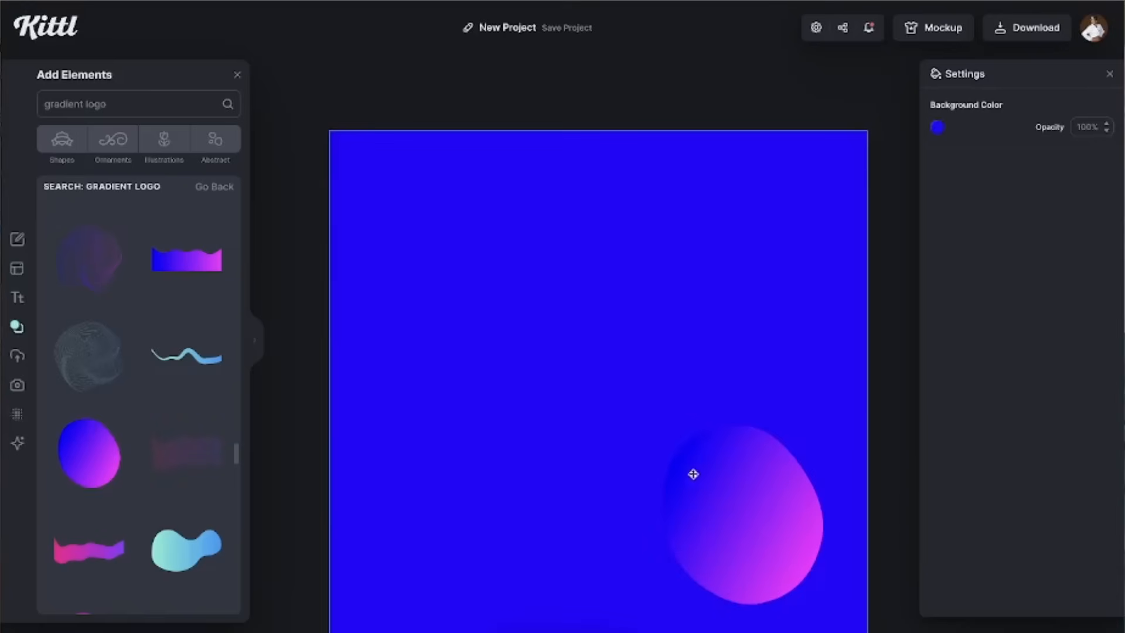
{"action": "left_click", "coordinate": [937, 127]}
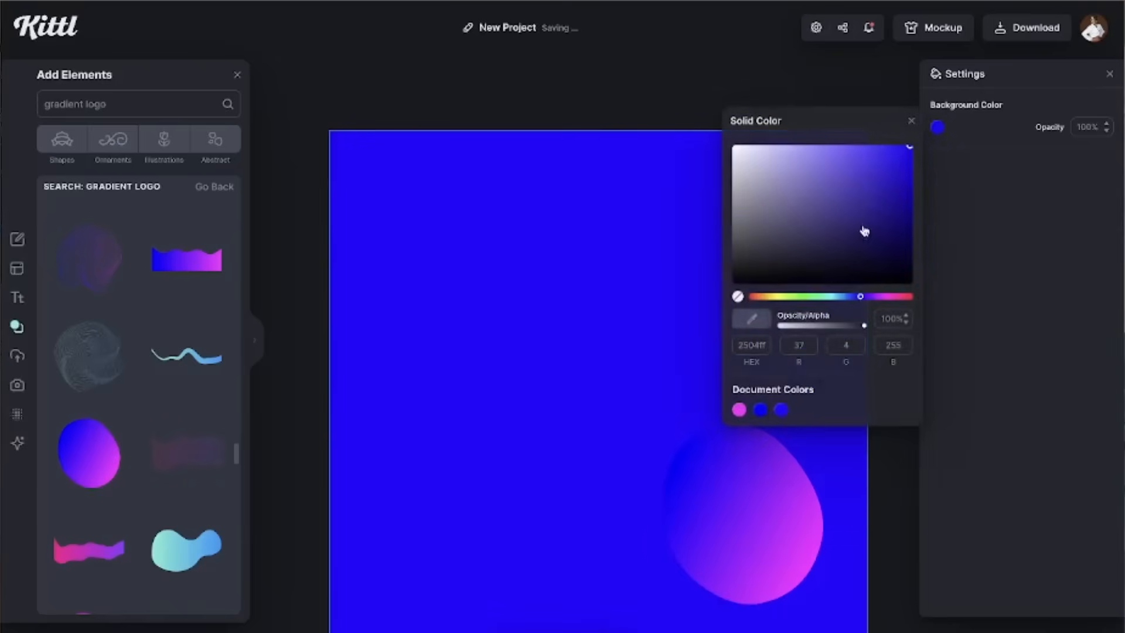
{"action": "left_click", "coordinate": [886, 154]}
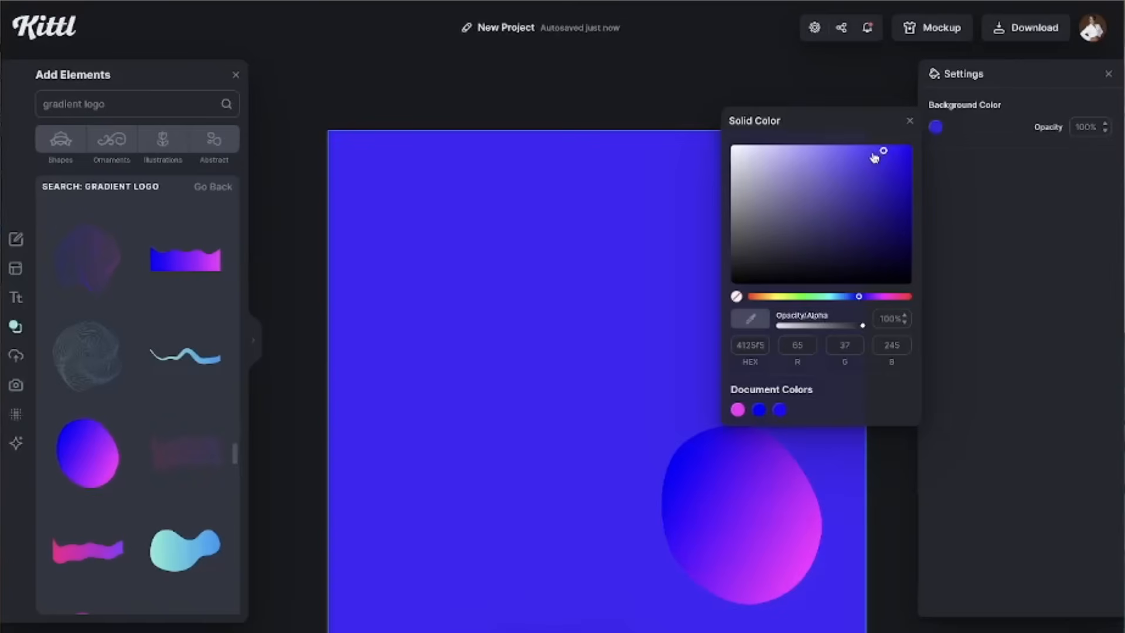
{"action": "left_click", "coordinate": [872, 156]}
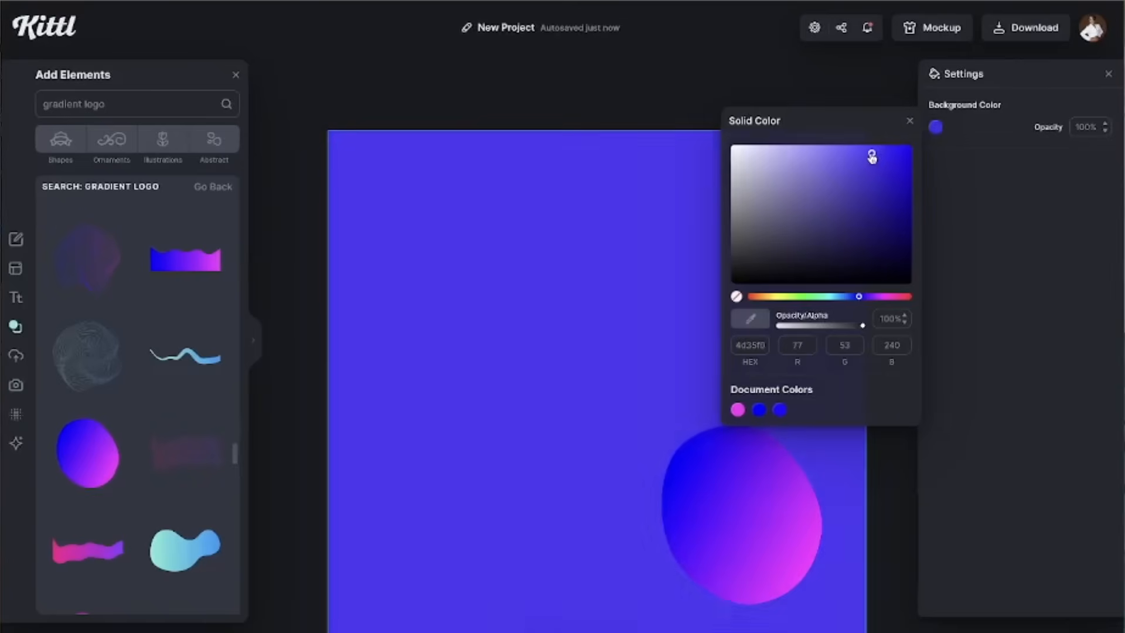
{"action": "left_click", "coordinate": [870, 297]}
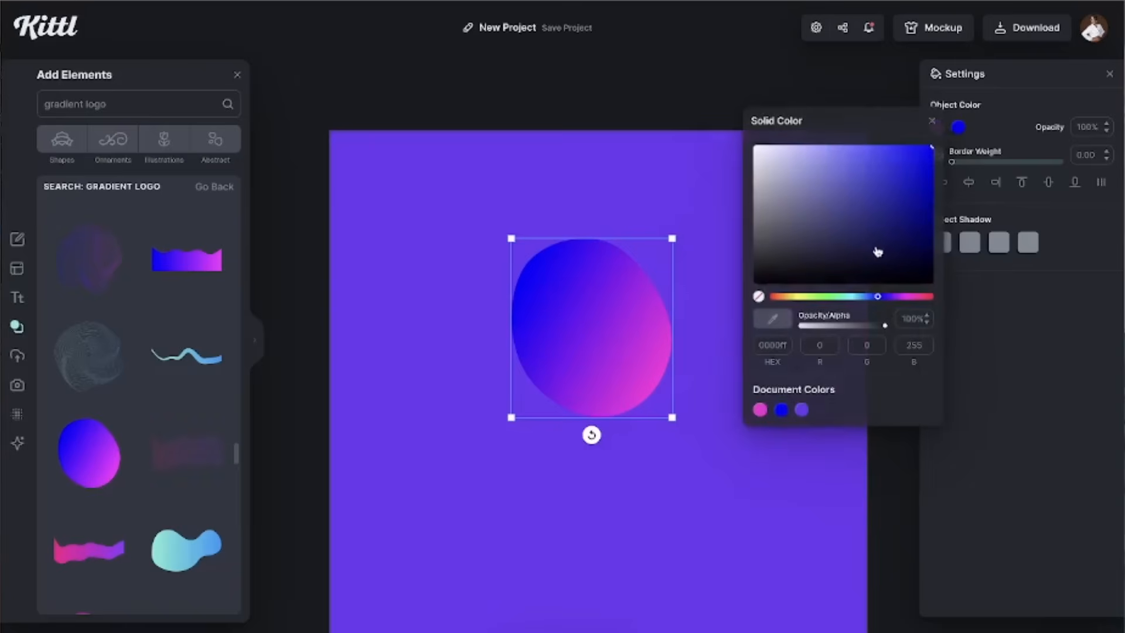
- Change the blob's blue gradient colour to light blue 00c8ff
{"action": "left_click", "coordinate": [859, 297]}
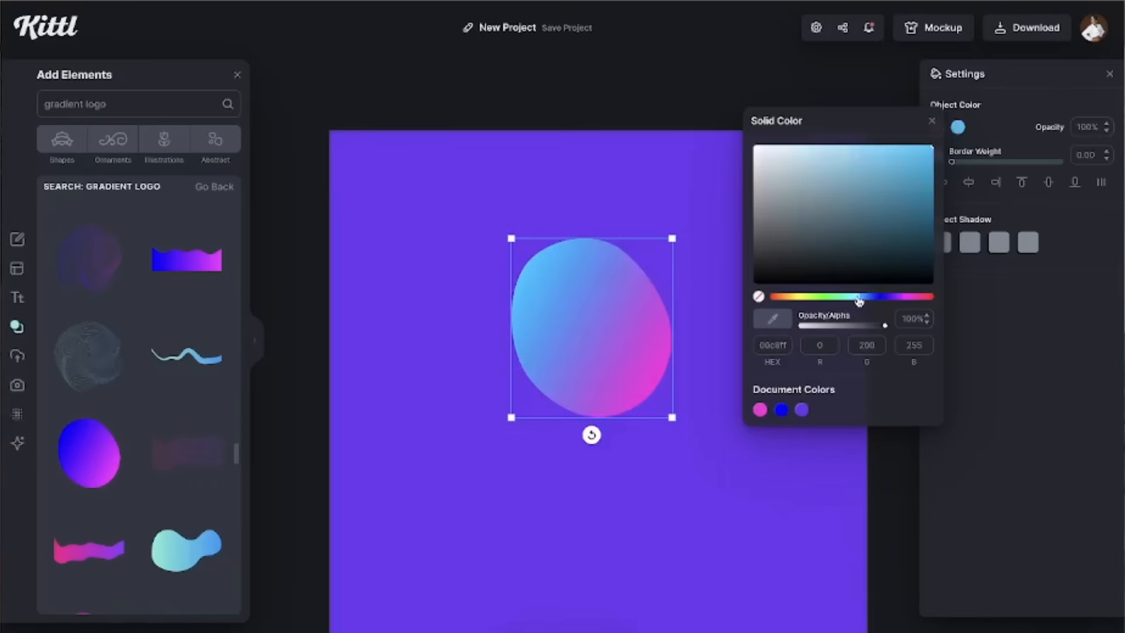
{"action": "left_click", "coordinate": [869, 485]}
{"action": "left_click", "coordinate": [608, 319]}
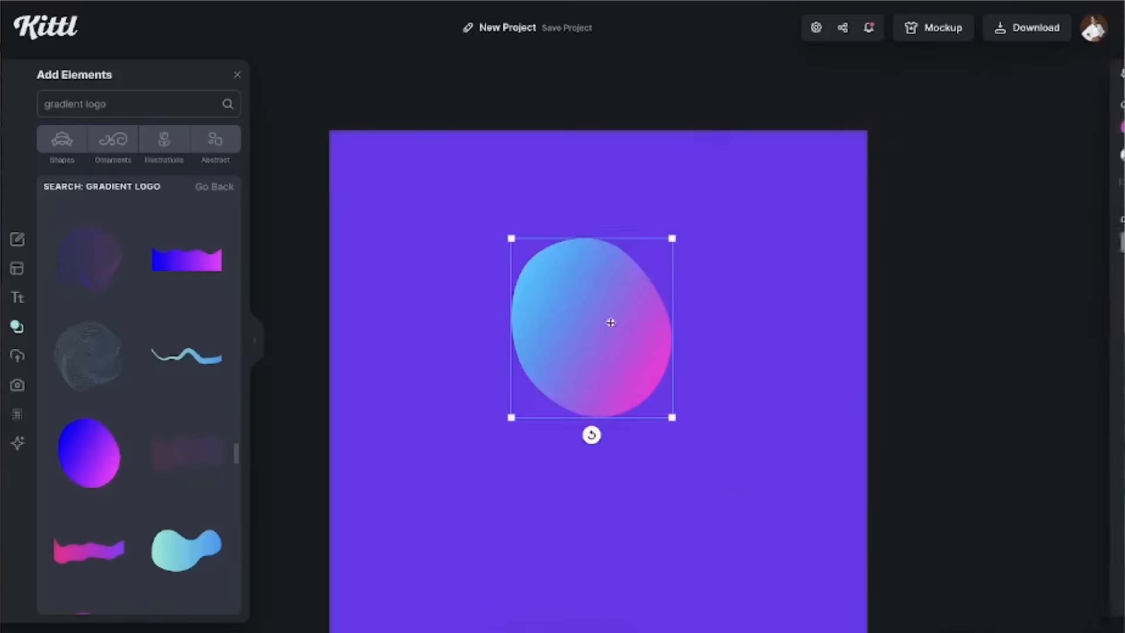
- Enlarge and reposition the gradient blob until it covers the whole artboard as a light-blue-to-magenta background
{"action": "left_click_drag", "start_coordinate": [672, 417], "coordinate": [846, 580]}
{"action": "left_click", "coordinate": [534, 347]}
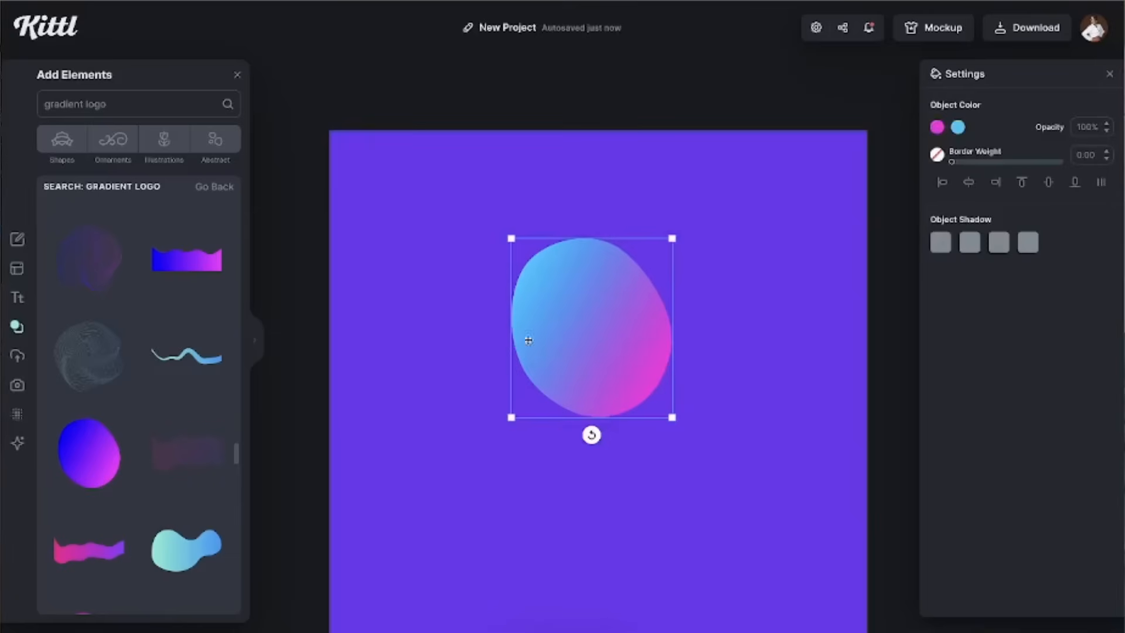
{"action": "scroll", "coordinate": [658, 380], "scroll_direction": "down", "scroll_amount": 3}
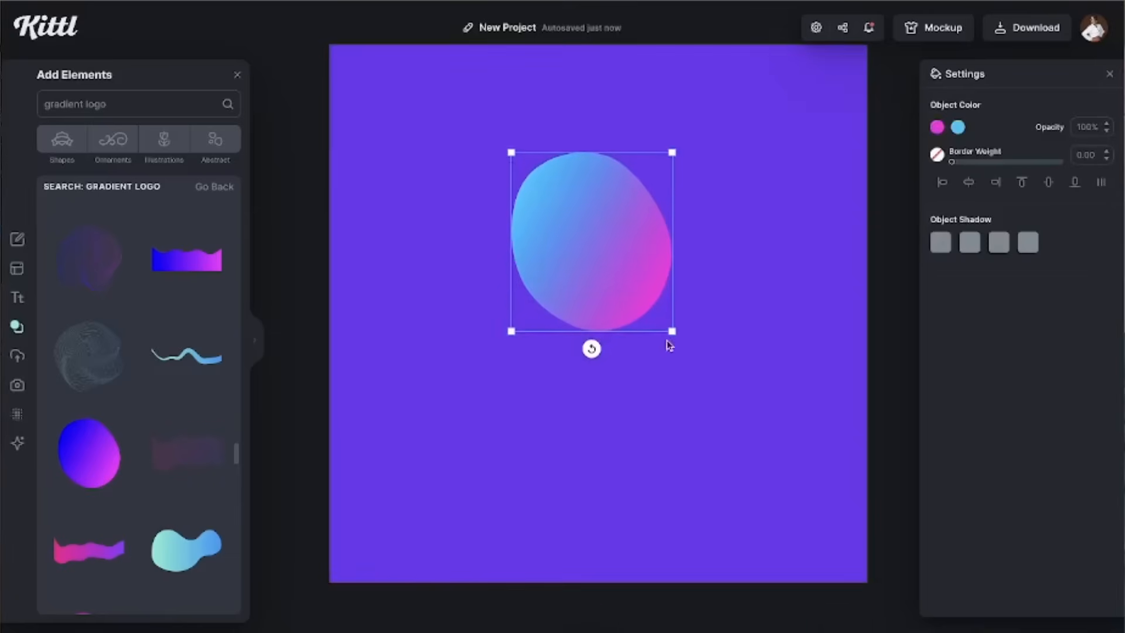
{"action": "left_click_drag", "start_coordinate": [672, 331], "coordinate": [855, 559]}
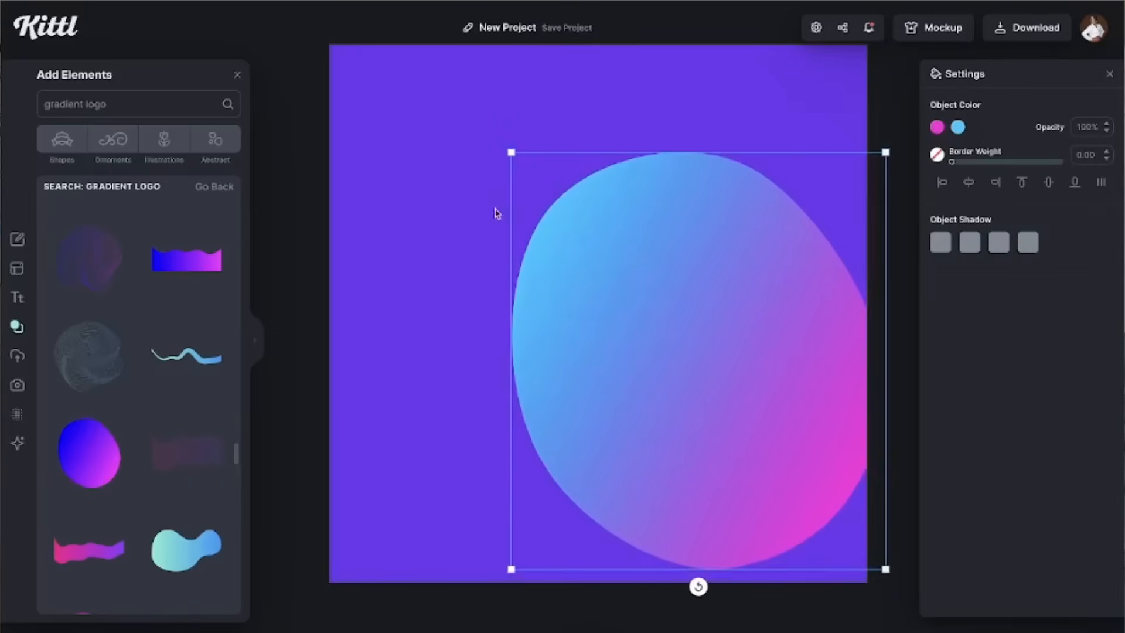
{"action": "left_click_drag", "start_coordinate": [508, 150], "coordinate": [183, 118]}
{"action": "left_click_drag", "start_coordinate": [299, 569], "coordinate": [197, 632]}
{"action": "left_click_drag", "start_coordinate": [777, 494], "coordinate": [666, 423]}
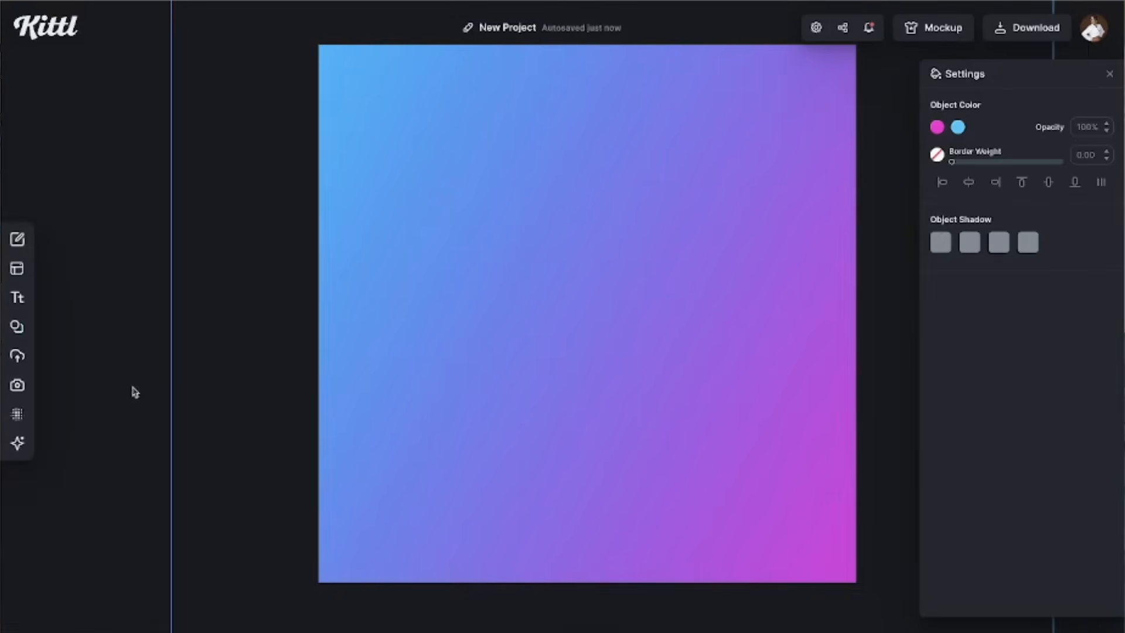
- Add a headline with the text "S" and colour it white
{"action": "mouse_move", "coordinate": [32, 285]}
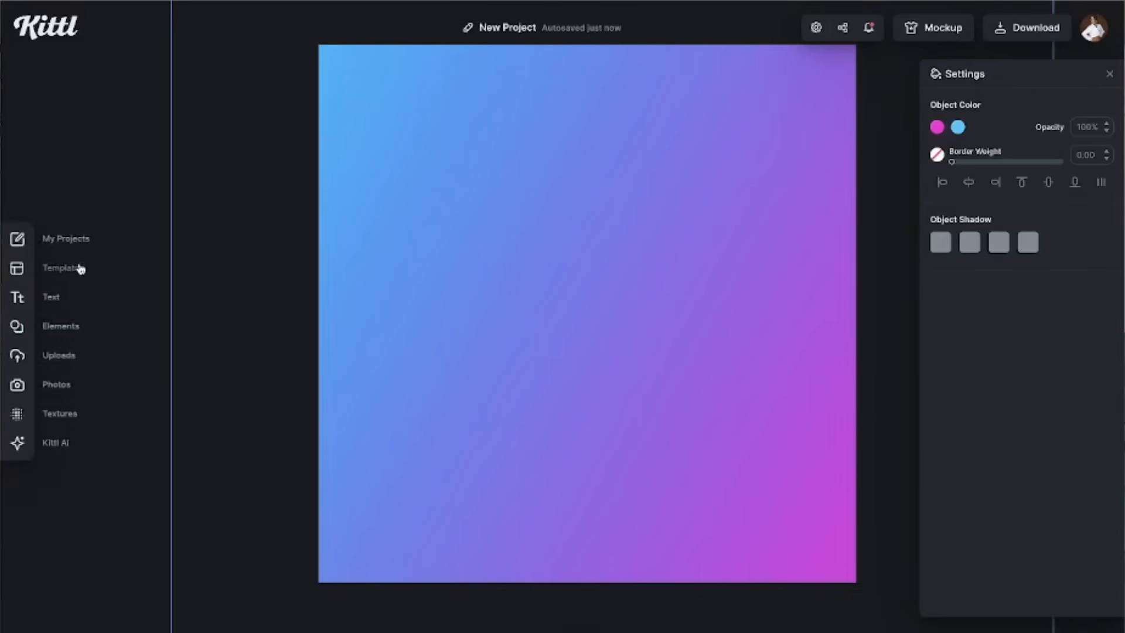
{"action": "left_click", "coordinate": [53, 298]}
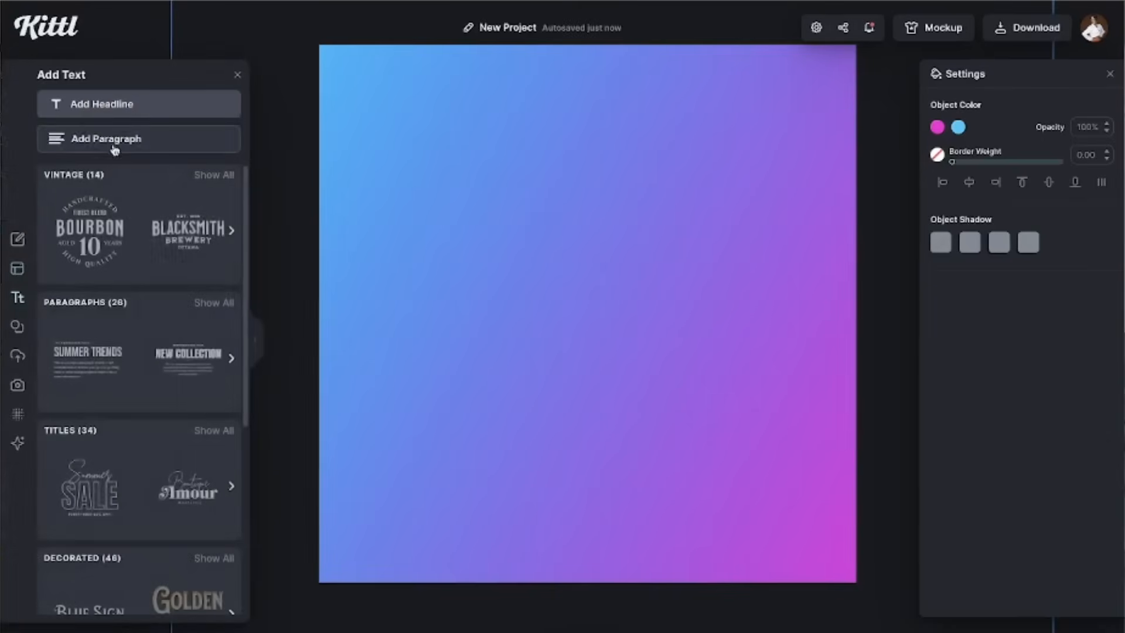
{"action": "left_click", "coordinate": [113, 104]}
{"action": "key", "text": "BackSpace"}
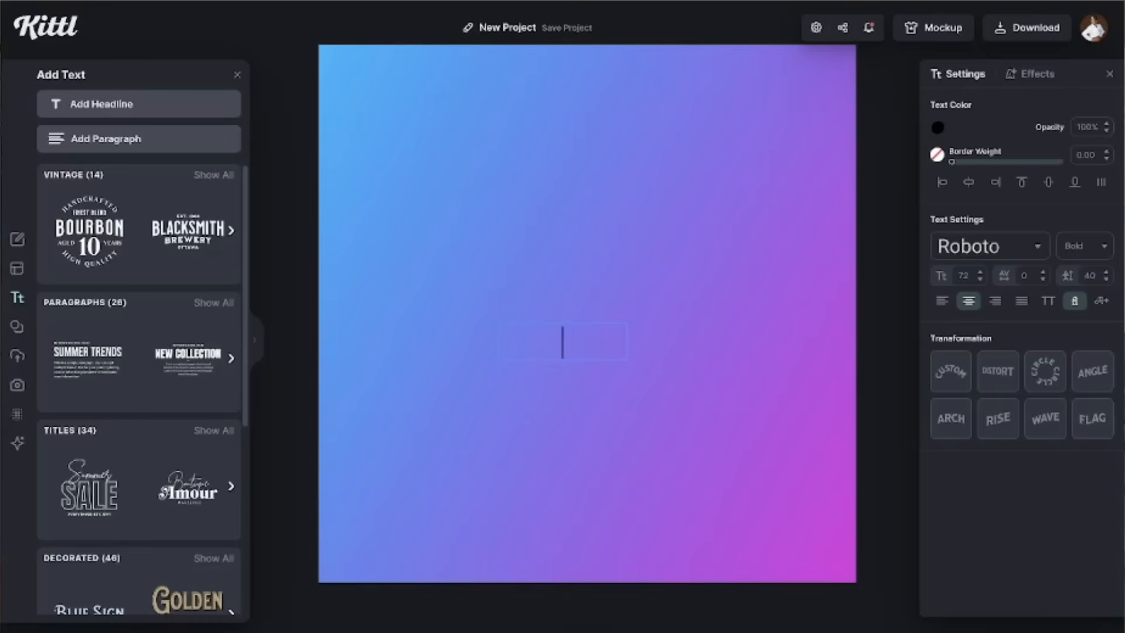
{"action": "type", "text": "S"}
{"action": "scroll", "coordinate": [650, 347], "scroll_direction": "left", "scroll_amount": 1}
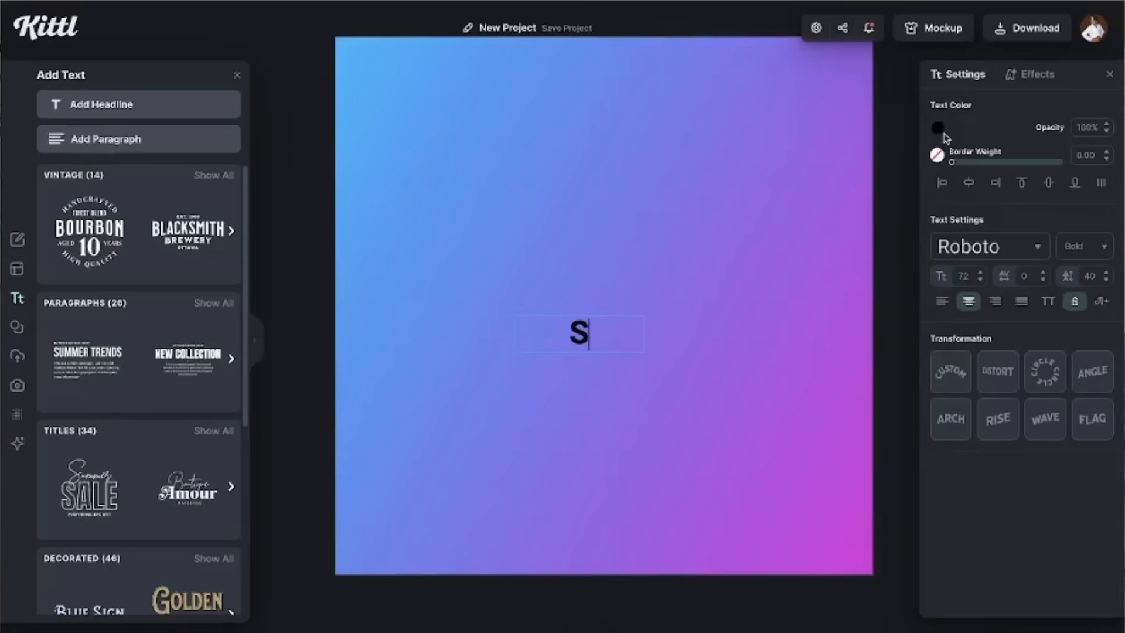
{"action": "left_click", "coordinate": [938, 128]}
{"action": "left_click", "coordinate": [729, 166]}
{"action": "left_click", "coordinate": [637, 359]}
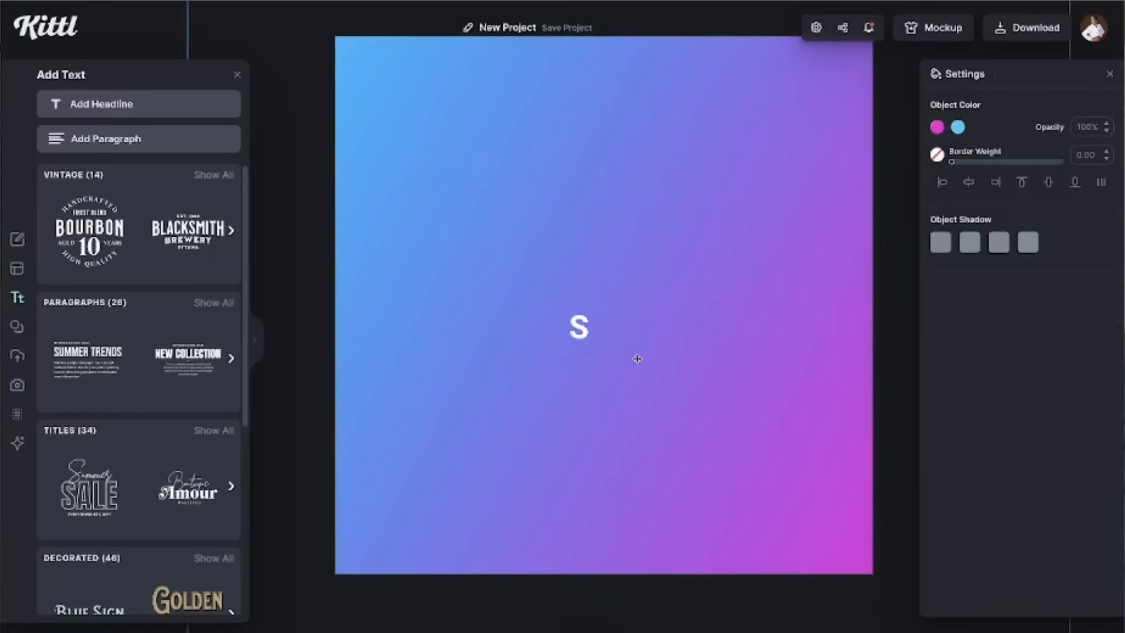
- Enlarge the "S" to a font size of about 338 near the artboard's upper centre and set its typeface to Syncopate
{"action": "left_click", "coordinate": [609, 319]}
{"action": "left_click_drag", "start_coordinate": [643, 343], "coordinate": [841, 552]}
{"action": "left_click_drag", "start_coordinate": [601, 212], "coordinate": [576, 206]}
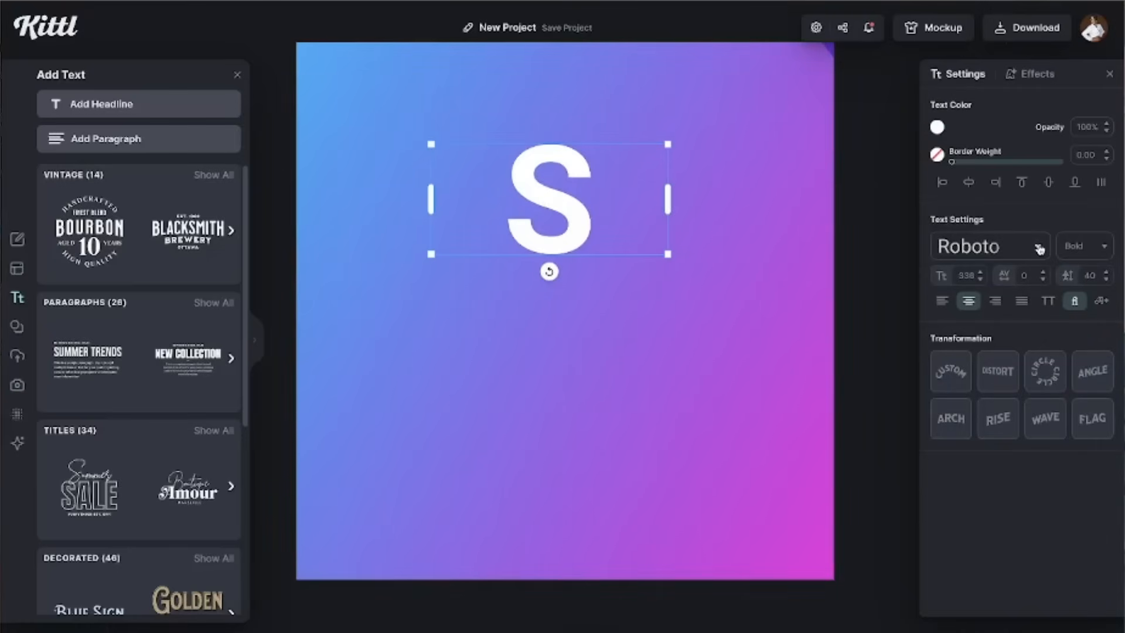
{"action": "left_click", "coordinate": [1025, 245]}
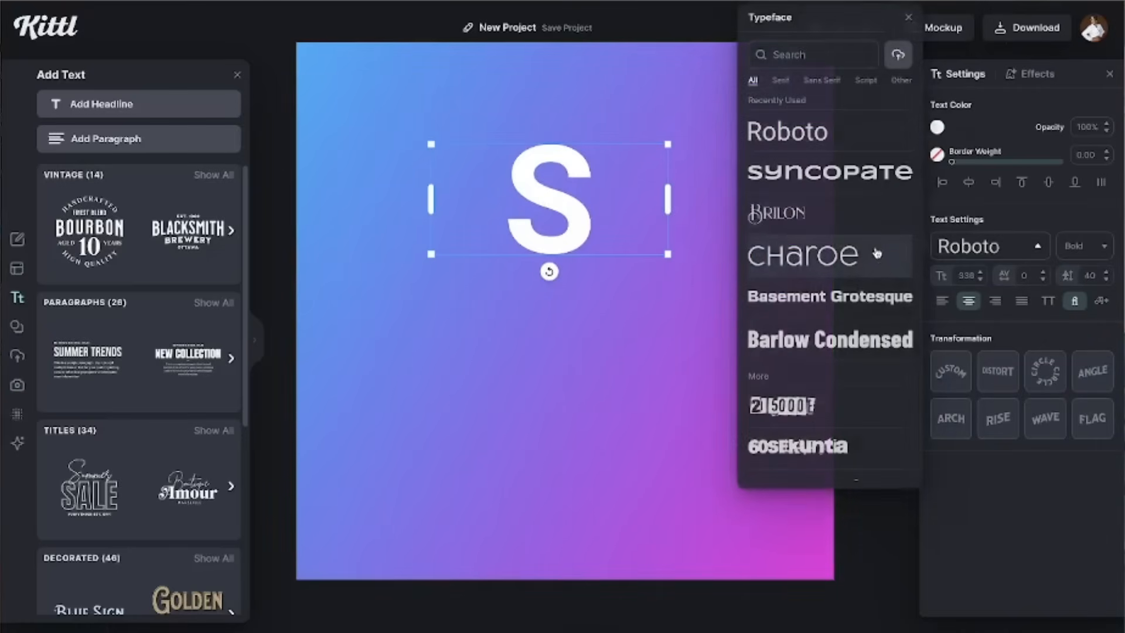
{"action": "left_click", "coordinate": [868, 172]}
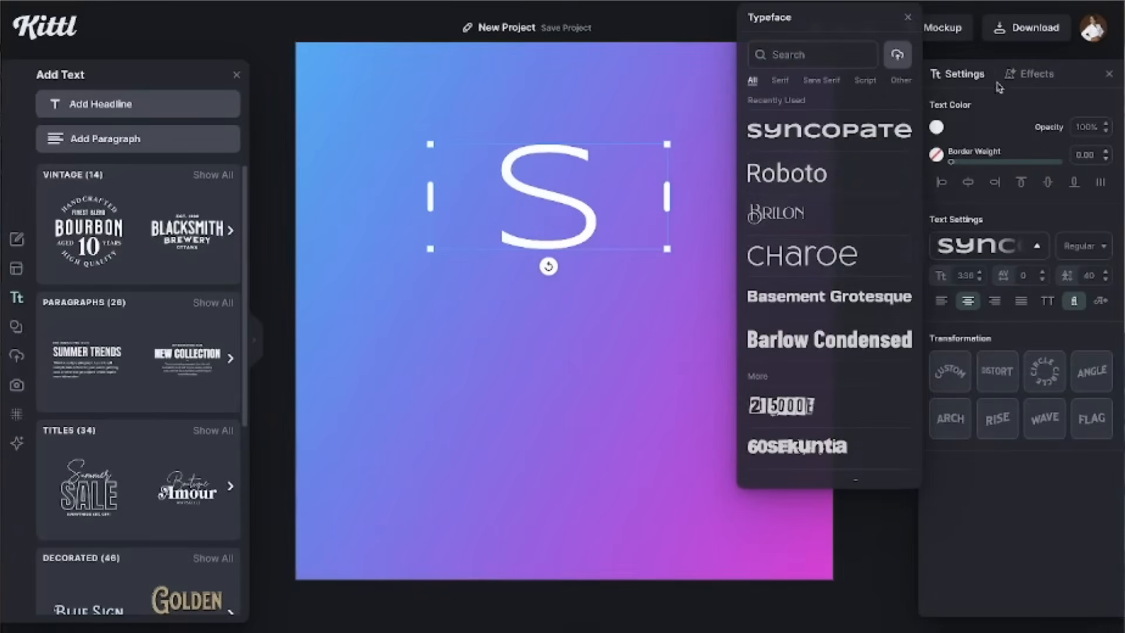
- Apply a Horizontal Lines decoration and a drop shadow with an offset of 76 to the "S"
{"action": "left_click", "coordinate": [1032, 74]}
{"action": "left_click", "coordinate": [950, 220]}
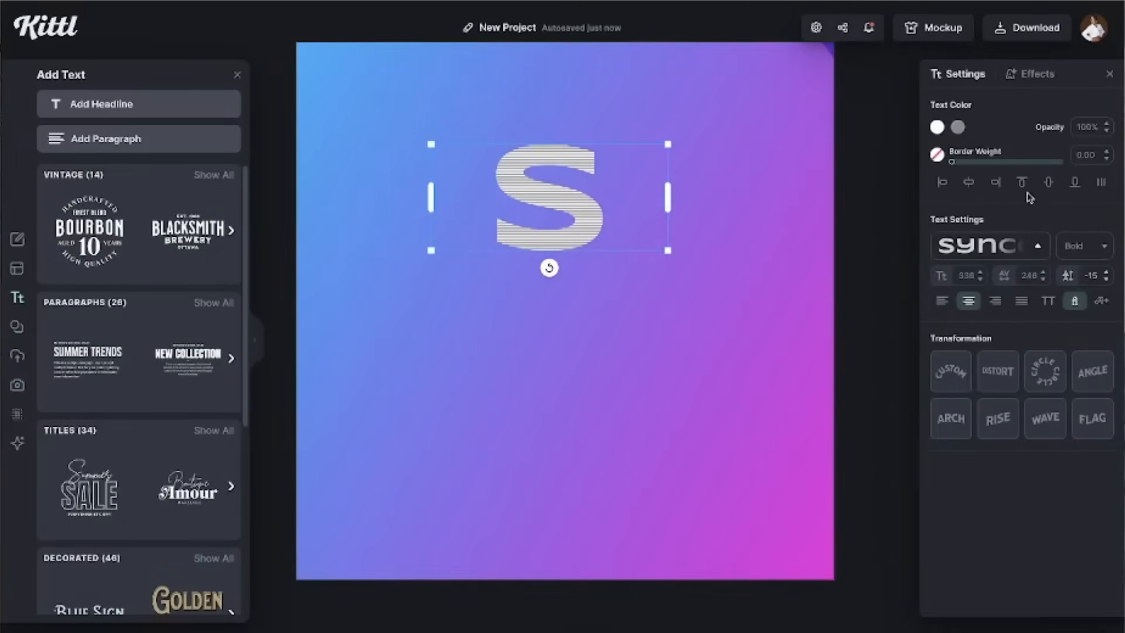
{"action": "left_click", "coordinate": [1034, 74]}
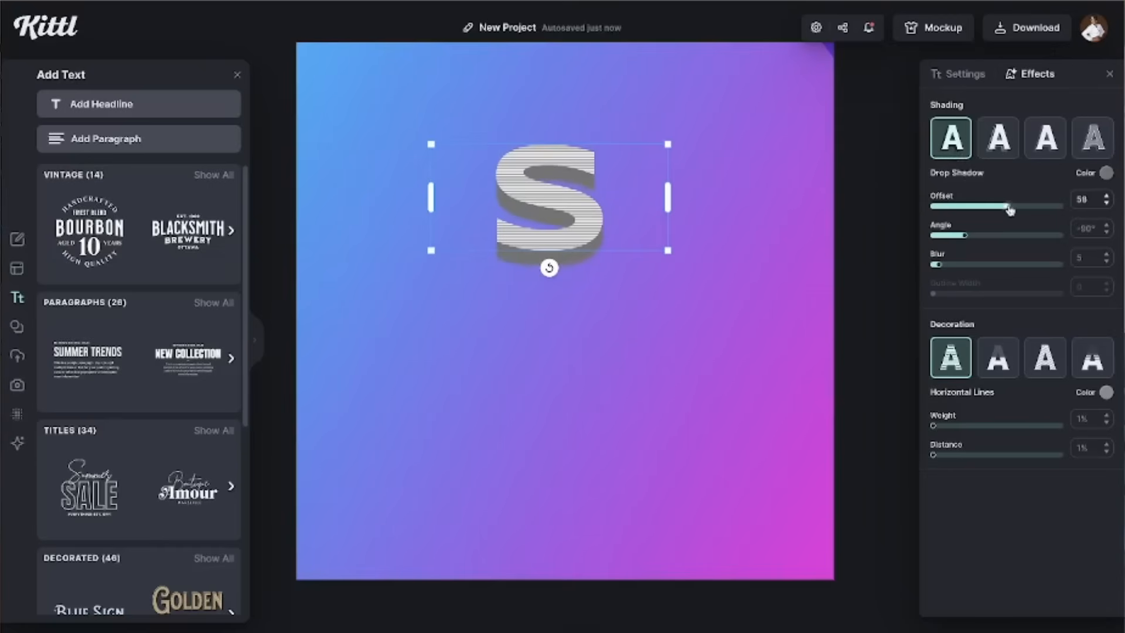
{"action": "left_click_drag", "start_coordinate": [1009, 209], "coordinate": [1031, 209]}
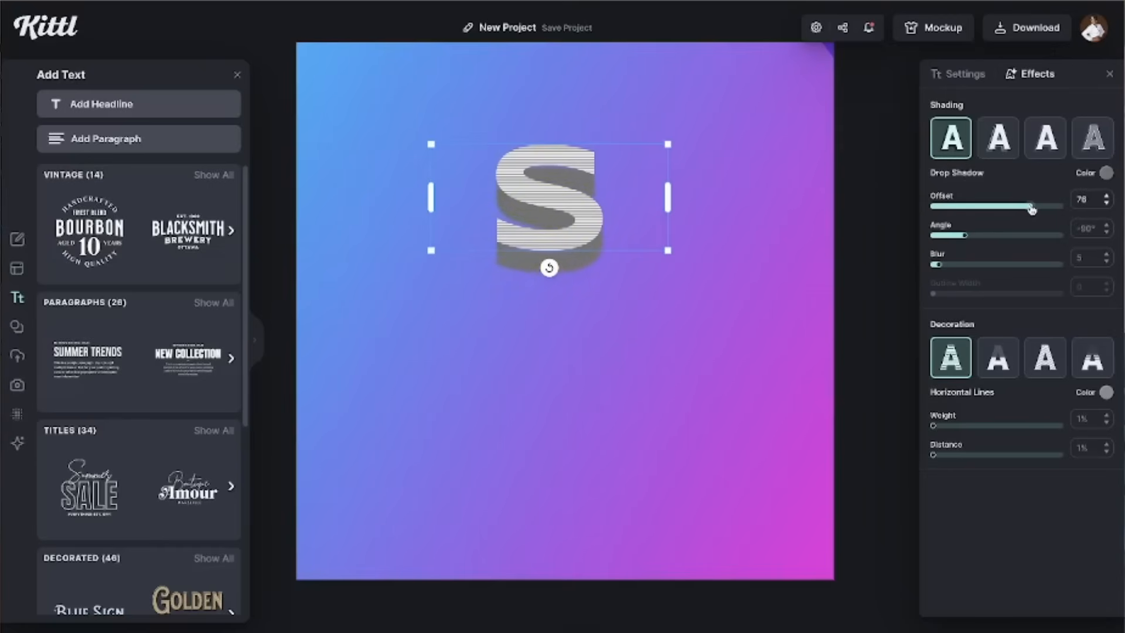
{"action": "left_click", "coordinate": [951, 364]}
{"action": "left_click", "coordinate": [952, 364]}
{"action": "left_click_drag", "start_coordinate": [934, 460], "coordinate": [1032, 459]}
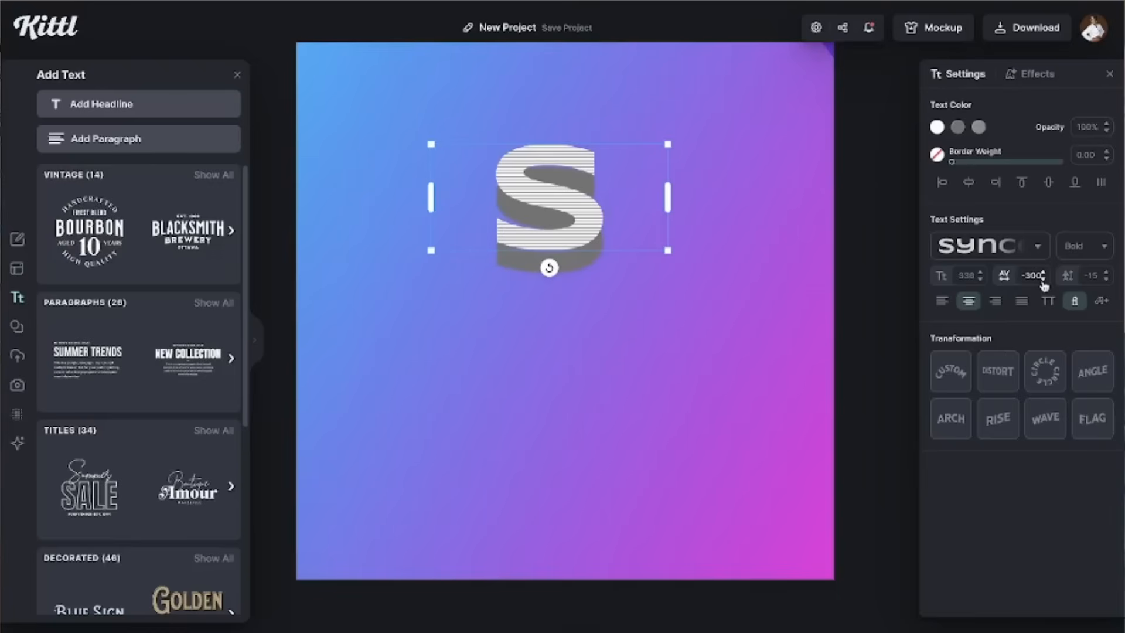
- Set the "S" to Regular weight, font size 400, letter spacing -67 and line height 50, with white lines and shadow
{"action": "left_click", "coordinate": [1044, 272]}
{"action": "left_click", "coordinate": [1044, 271]}
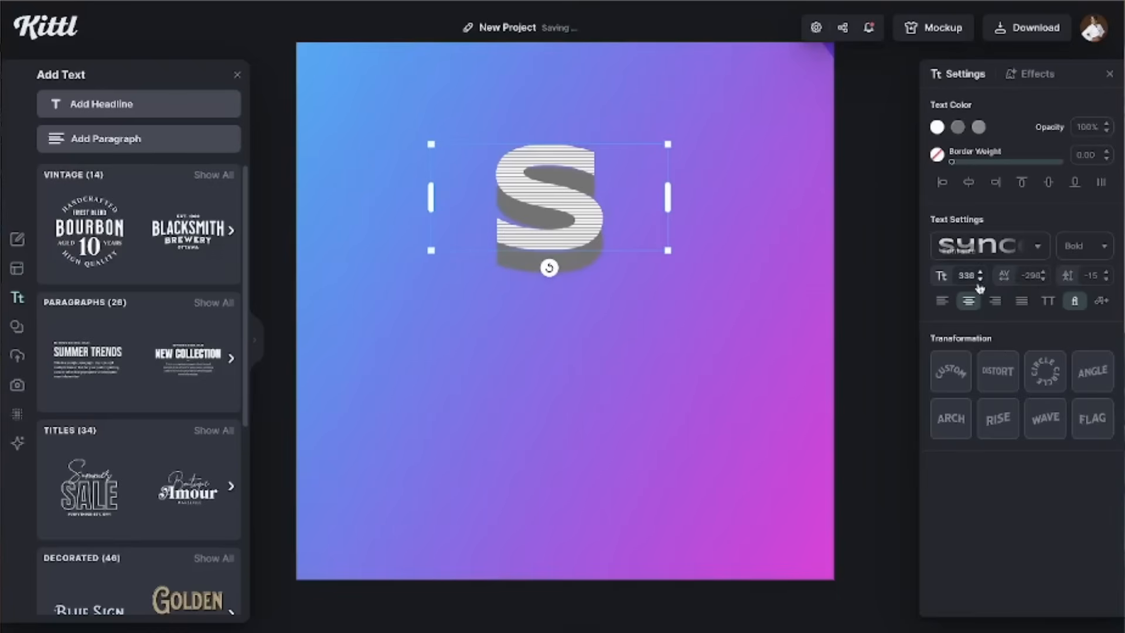
{"action": "left_click", "coordinate": [980, 273]}
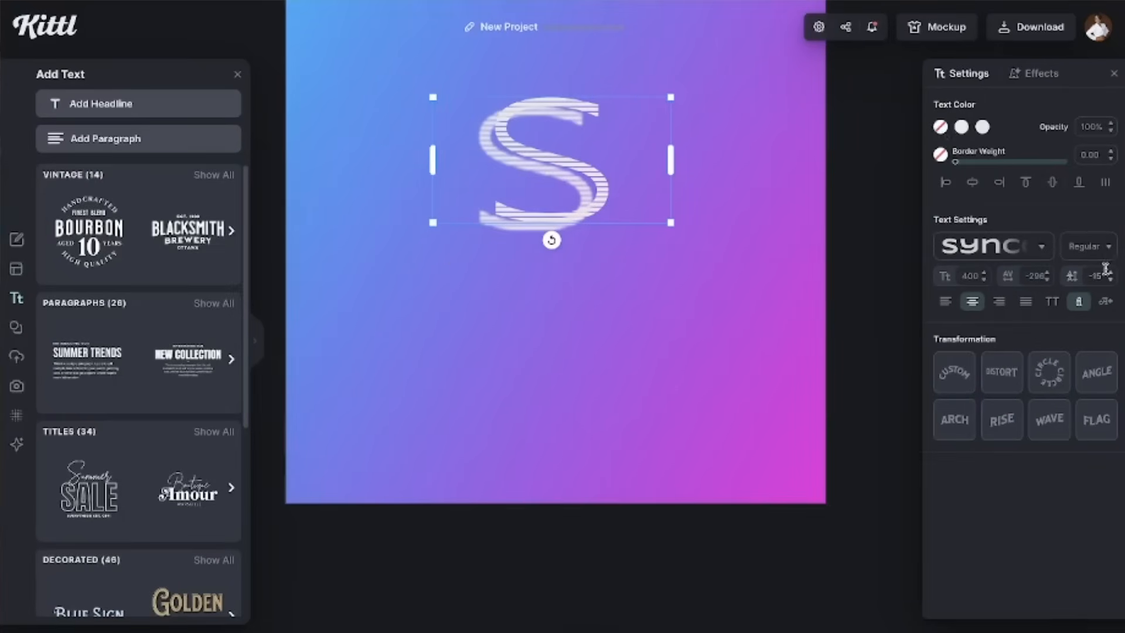
{"action": "left_click", "coordinate": [1111, 274]}
{"action": "left_click", "coordinate": [1110, 273]}
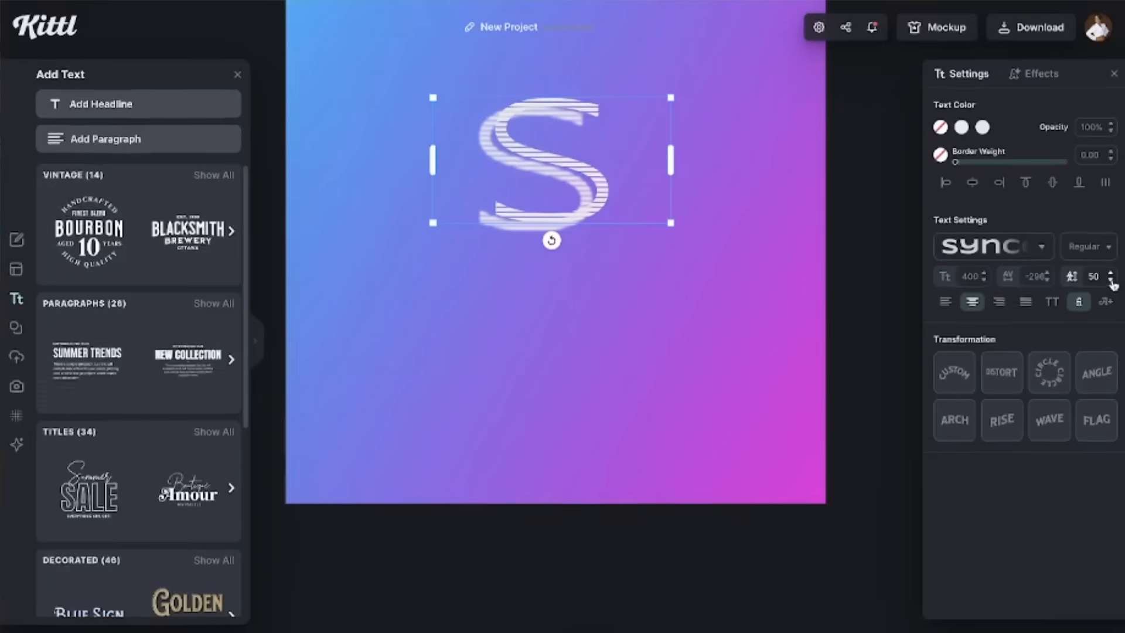
{"action": "left_click", "coordinate": [1048, 281]}
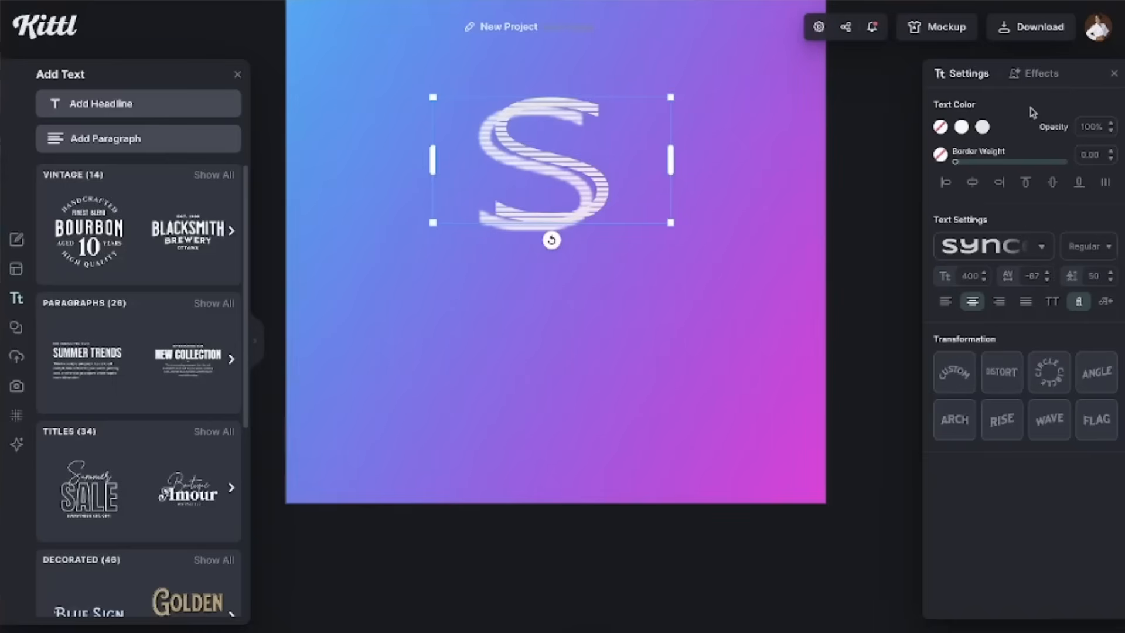
- Set the drop shadow of the "S" to blur 0, offset 36 and angle -169°
{"action": "left_click", "coordinate": [1034, 73]}
{"action": "left_click", "coordinate": [955, 141]}
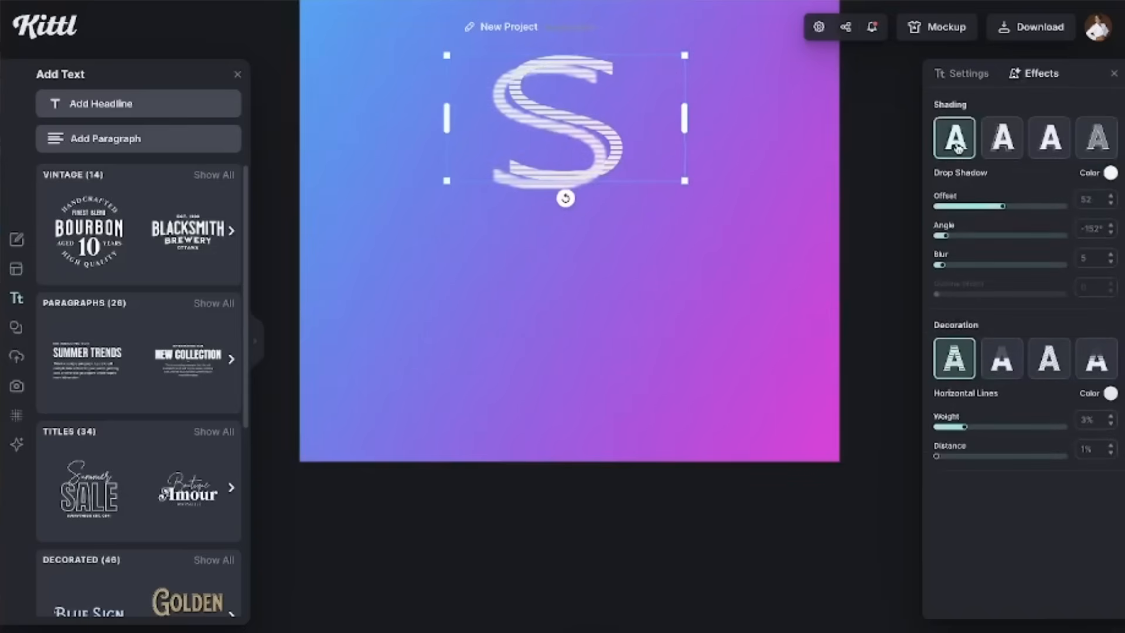
{"action": "left_click", "coordinate": [1110, 198]}
{"action": "left_click", "coordinate": [1111, 198]}
{"action": "left_click", "coordinate": [1111, 198]}
{"action": "left_click", "coordinate": [1111, 198]}
{"action": "left_click", "coordinate": [1111, 198]}
{"action": "left_click", "coordinate": [1111, 198]}
{"action": "left_click_drag", "start_coordinate": [940, 265], "coordinate": [926, 270]}
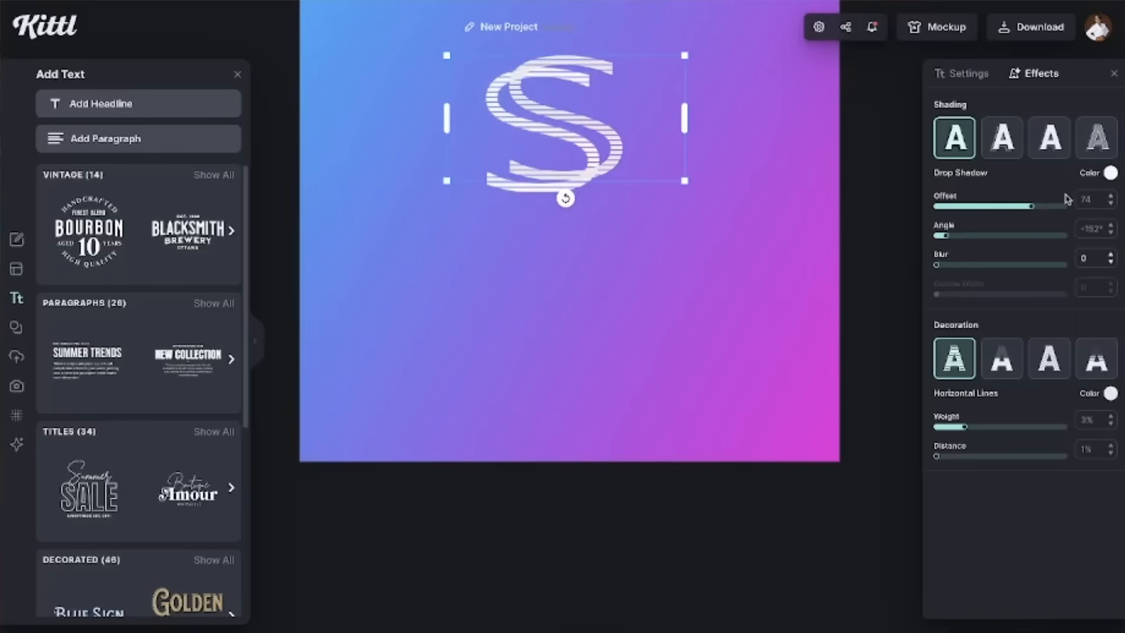
{"action": "left_click", "coordinate": [1040, 203]}
{"action": "left_click_drag", "start_coordinate": [1043, 212], "coordinate": [988, 216]}
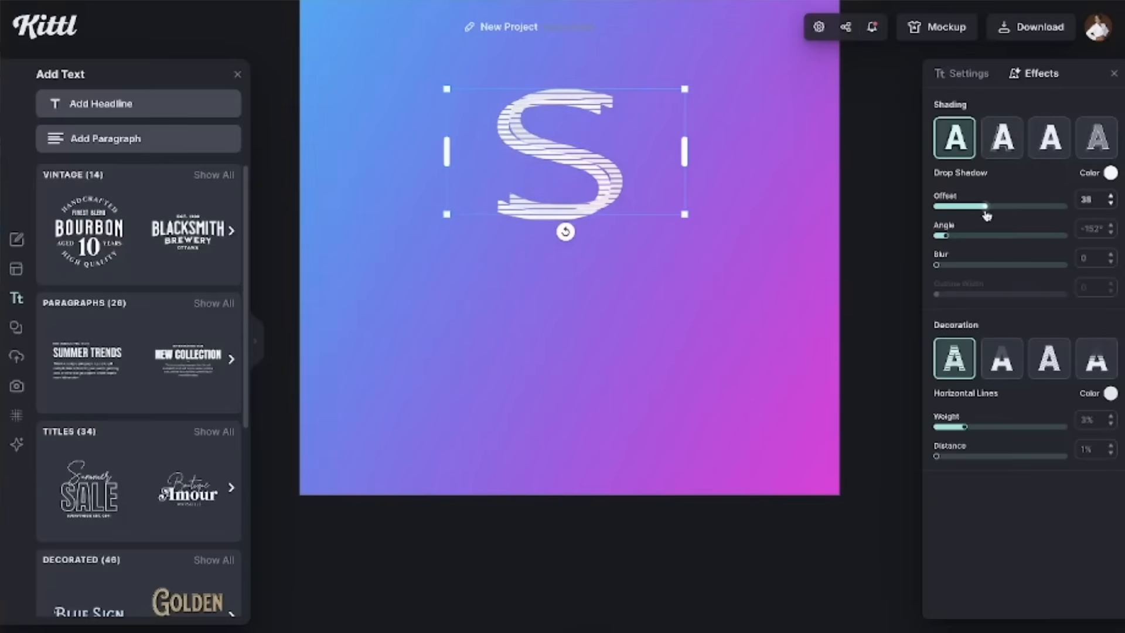
- Change the font weight of the "S" to Bold
{"action": "left_click", "coordinate": [959, 75]}
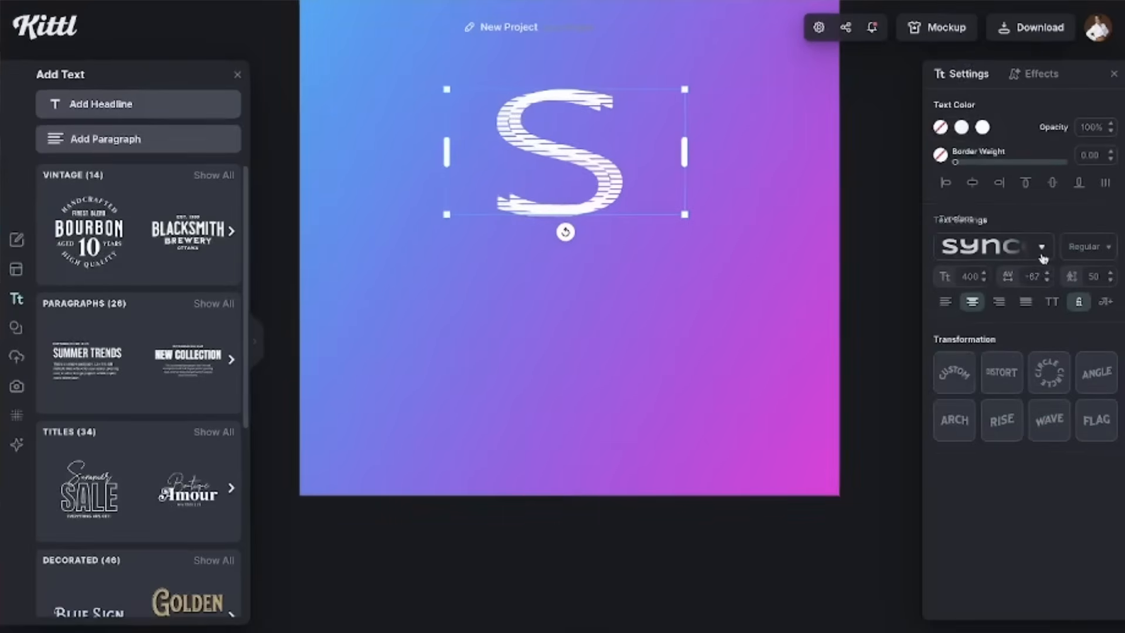
{"action": "left_click", "coordinate": [1100, 249]}
{"action": "left_click", "coordinate": [1080, 304]}
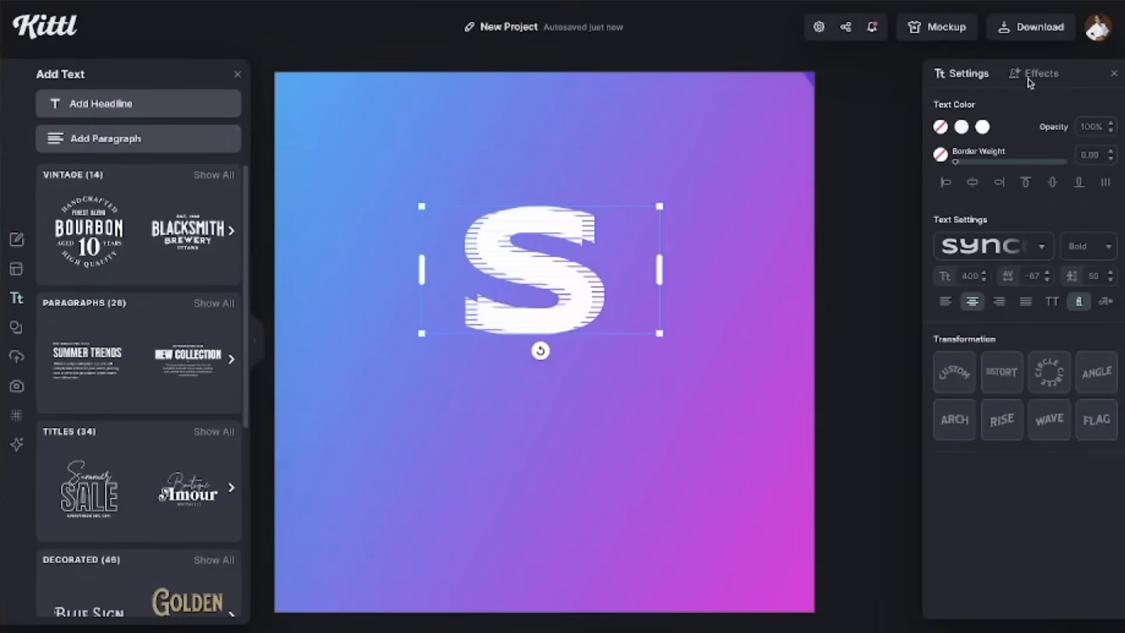
- Set the distance of the Horizontal Lines decoration on the "S" to 10% and its weight to 3%
{"action": "left_click", "coordinate": [1031, 75]}
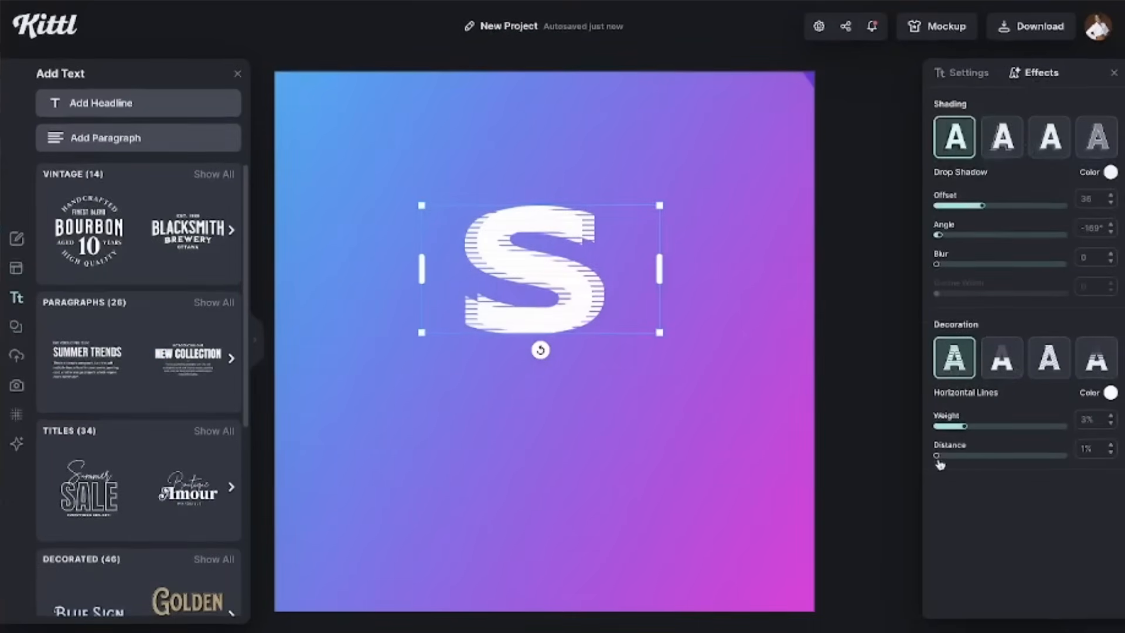
{"action": "left_click_drag", "start_coordinate": [938, 461], "coordinate": [986, 464]}
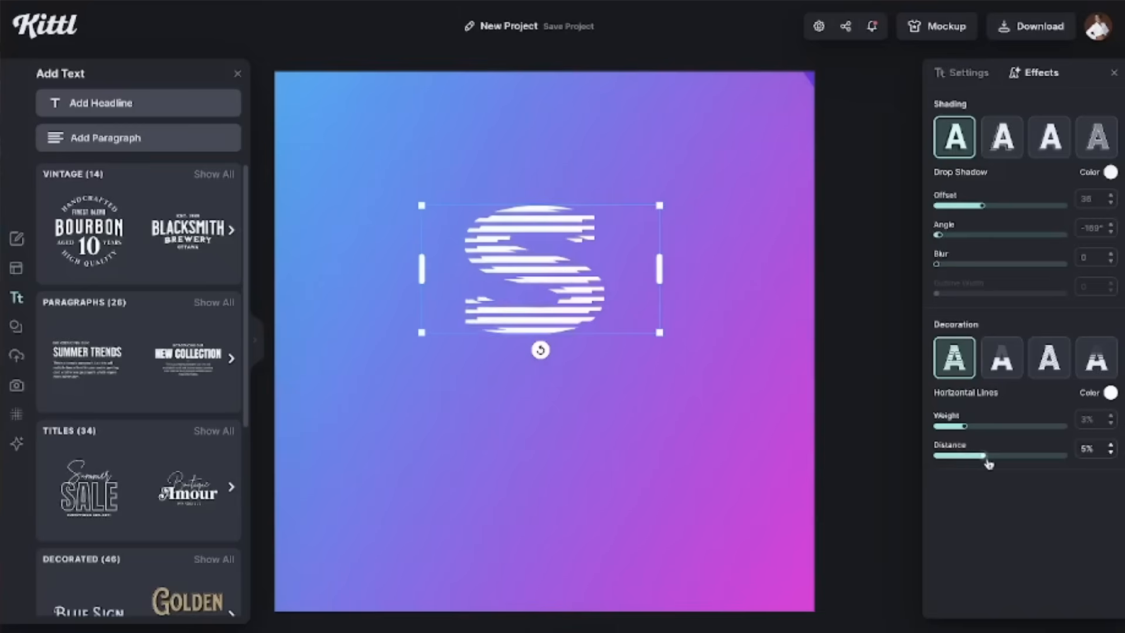
{"action": "left_click_drag", "start_coordinate": [993, 464], "coordinate": [1020, 465]}
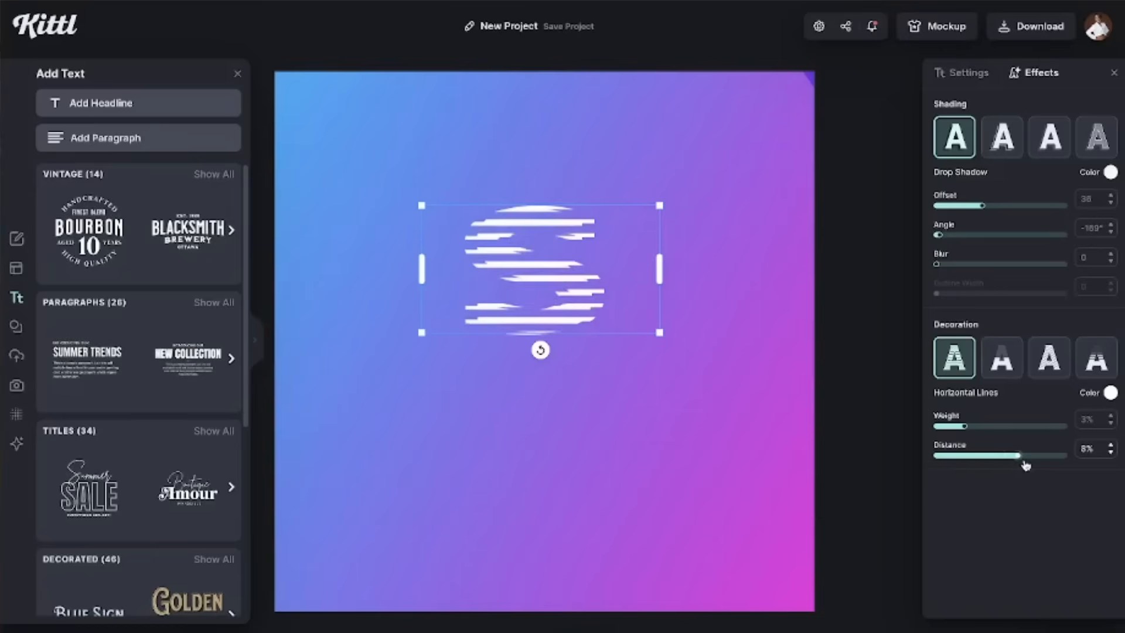
{"action": "left_click_drag", "start_coordinate": [1025, 465], "coordinate": [1042, 457]}
{"action": "mouse_move", "coordinate": [964, 426]}
{"action": "left_mouse_down"}
{"action": "mouse_move", "coordinate": [951, 428]}
{"action": "mouse_move", "coordinate": [999, 430]}
{"action": "mouse_move", "coordinate": [948, 434]}
{"action": "left_mouse_up"}
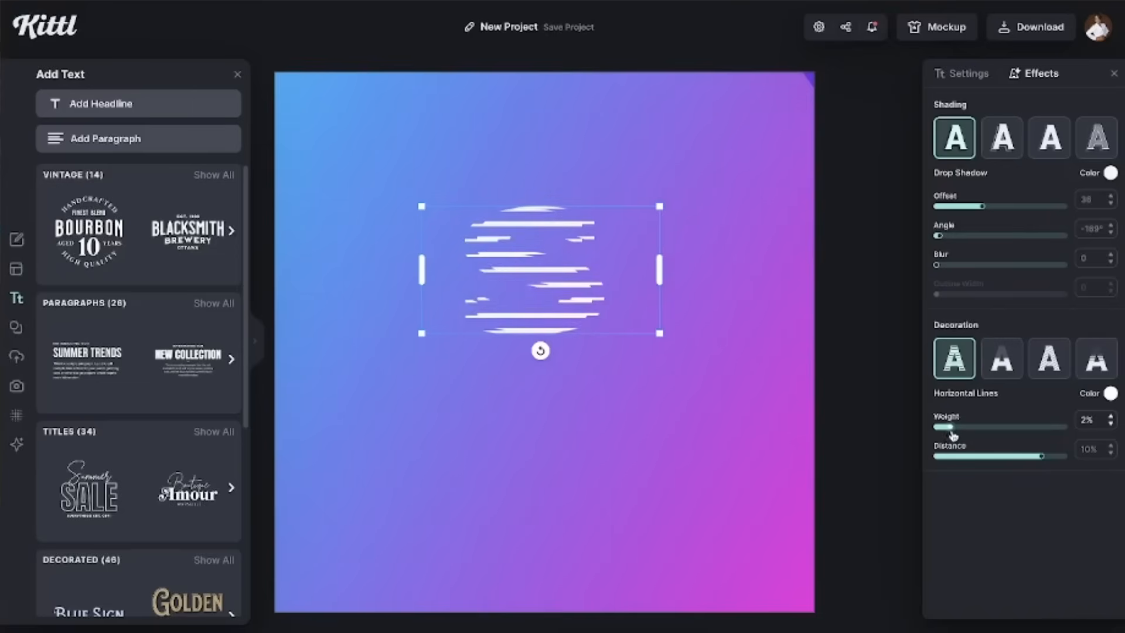
{"action": "left_click_drag", "start_coordinate": [964, 435], "coordinate": [970, 437]}
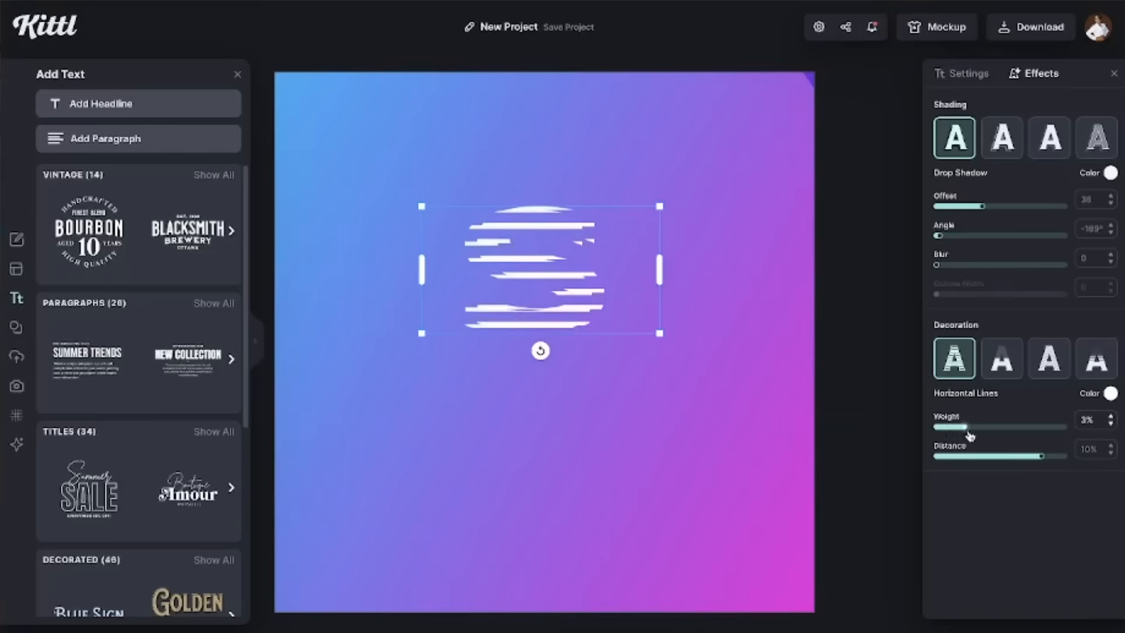
- Adjust the drop shadow angle of the "S" so the stripes spread apart, and move the letter up on the artboard
{"action": "mouse_move", "coordinate": [938, 235]}
{"action": "left_mouse_down"}
{"action": "mouse_move", "coordinate": [954, 238]}
{"action": "mouse_move", "coordinate": [924, 238]}
{"action": "mouse_move", "coordinate": [951, 240]}
{"action": "left_mouse_up"}
{"action": "left_click", "coordinate": [564, 358]}
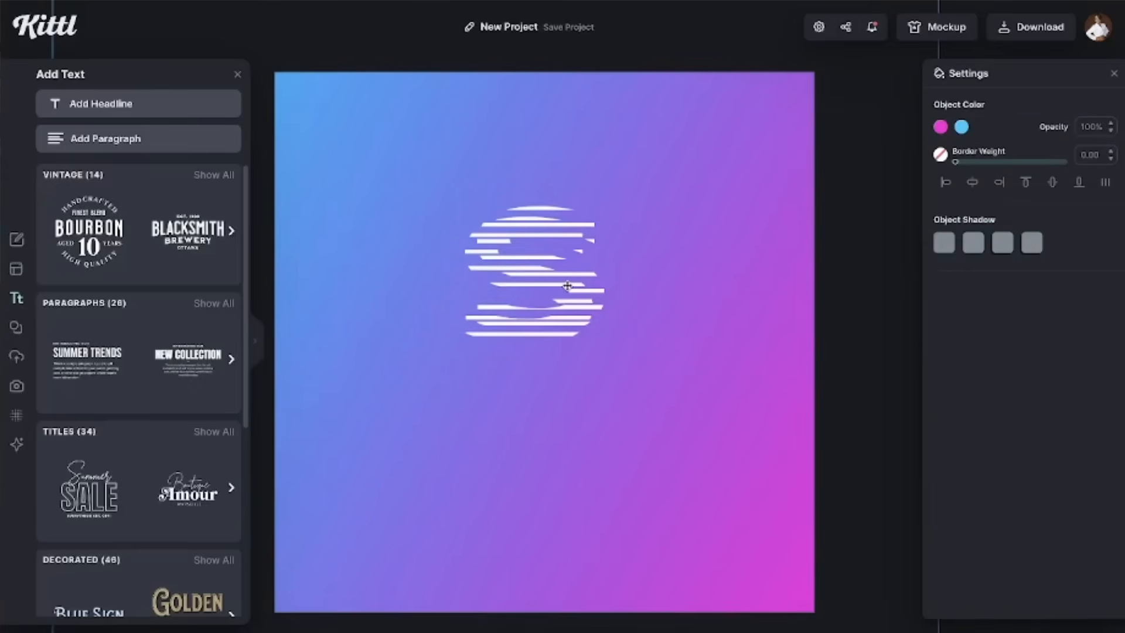
{"action": "left_click_drag", "start_coordinate": [518, 241], "coordinate": [512, 202]}
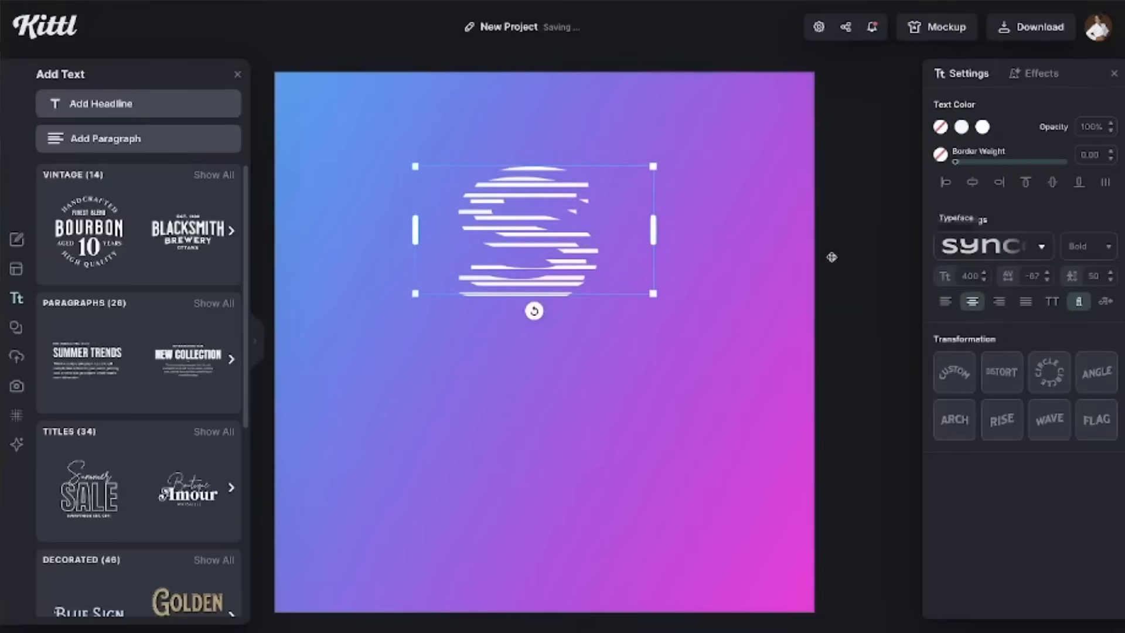
- Duplicate the striped "S" below and to its right, and try typefaces such as Barlow Condensed, Abril Fatface, Angst and Apropal on the copy
{"action": "left_click_drag", "start_coordinate": [547, 279], "coordinate": [669, 429]}
{"action": "left_click", "coordinate": [1044, 247]}
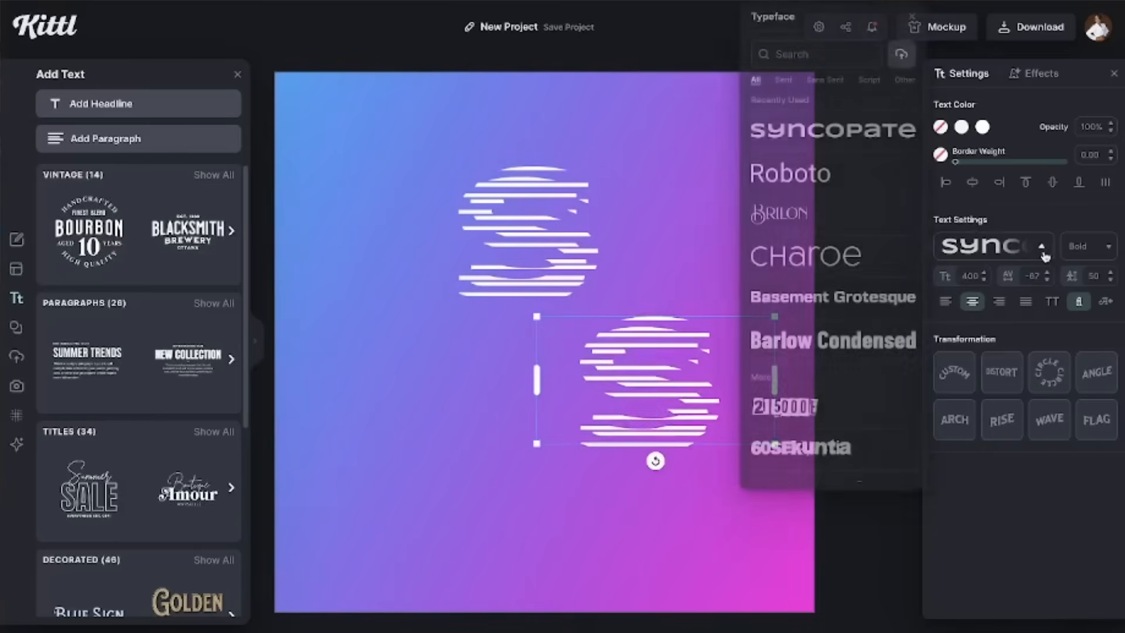
{"action": "left_click", "coordinate": [874, 345]}
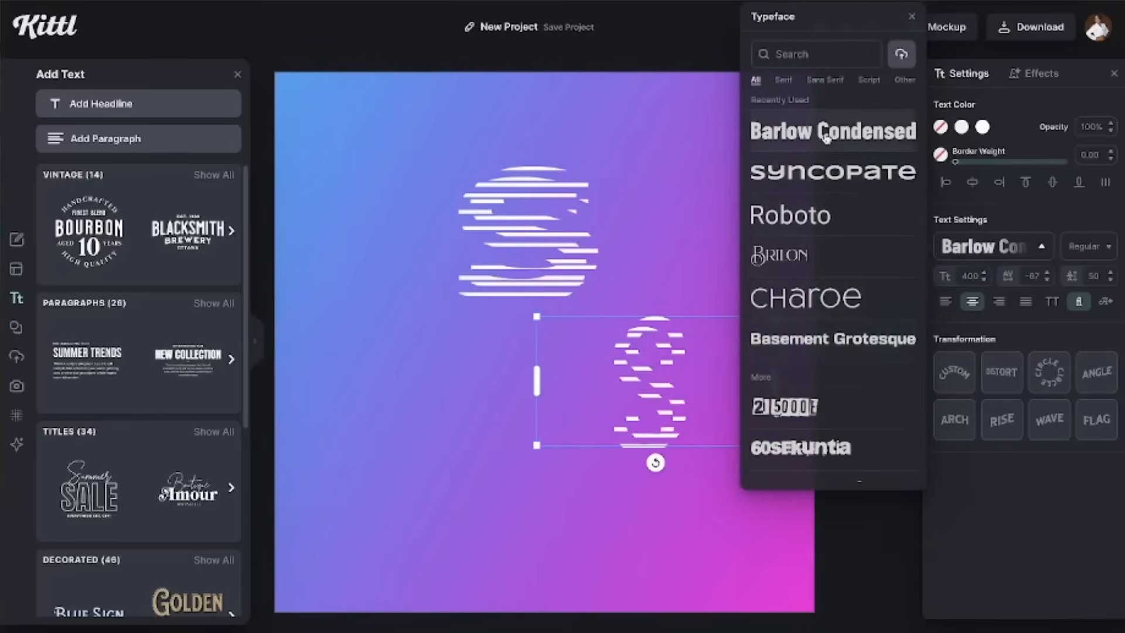
{"action": "scroll", "coordinate": [830, 363], "scroll_direction": "down", "scroll_amount": 5}
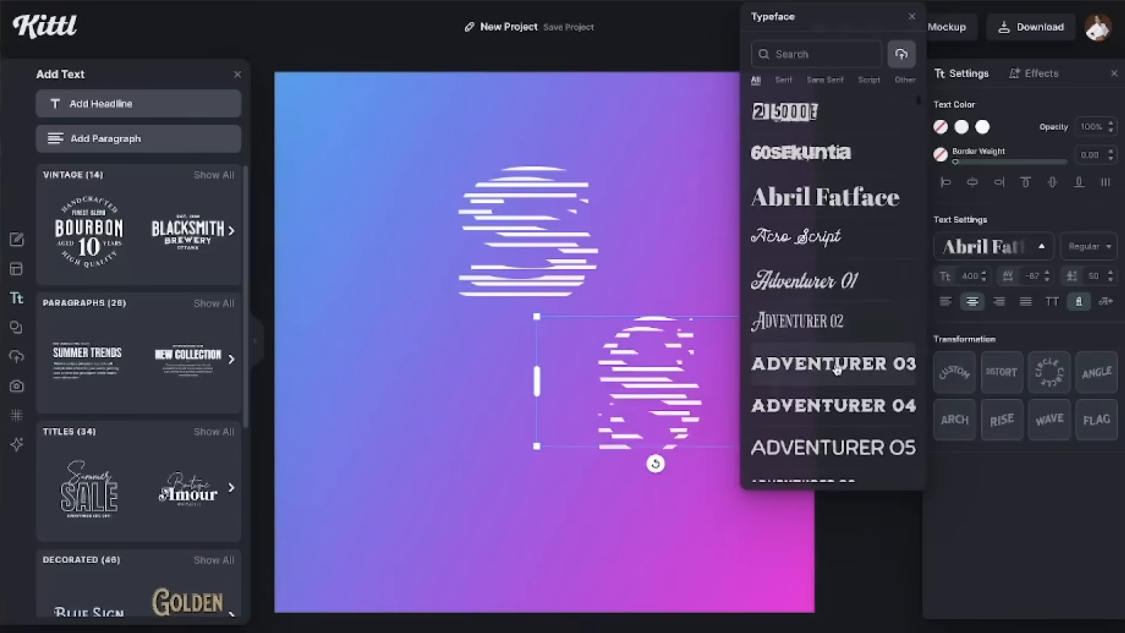
{"action": "left_click", "coordinate": [832, 372]}
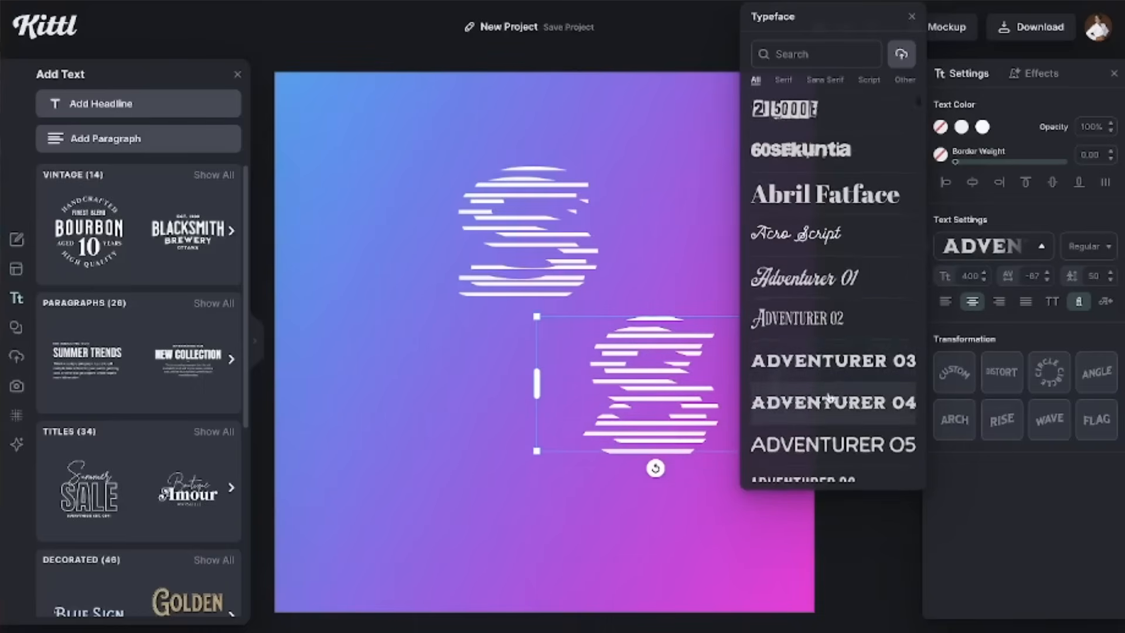
{"action": "scroll", "coordinate": [829, 398], "scroll_direction": "down", "scroll_amount": 1}
{"action": "scroll", "coordinate": [826, 399], "scroll_direction": "down", "scroll_amount": 2}
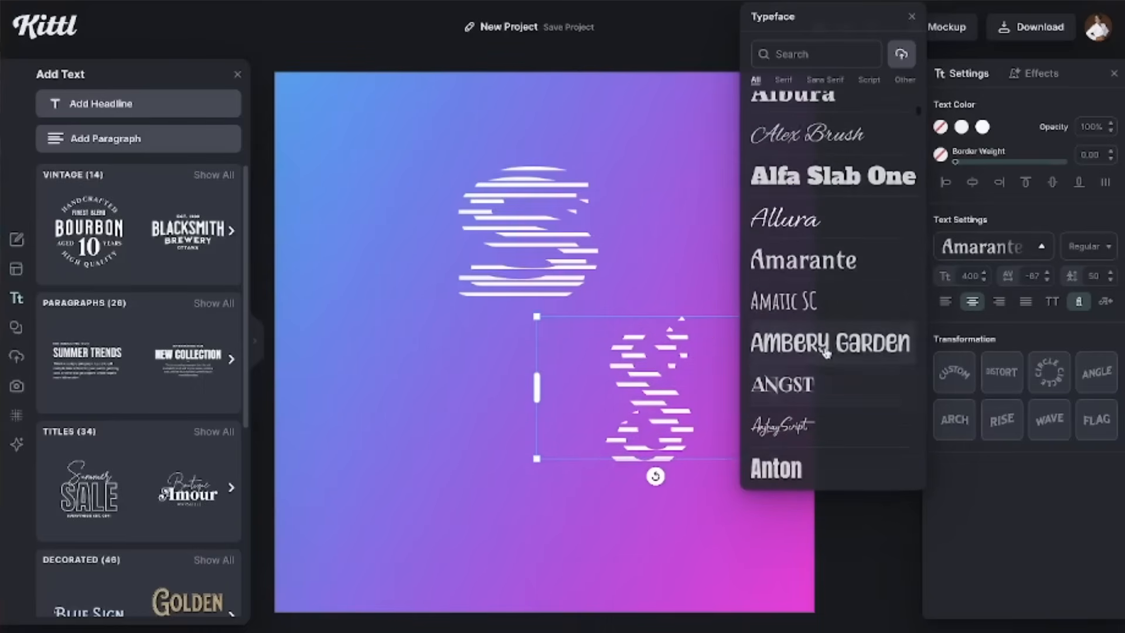
{"action": "left_click", "coordinate": [826, 353]}
{"action": "left_click", "coordinate": [817, 389]}
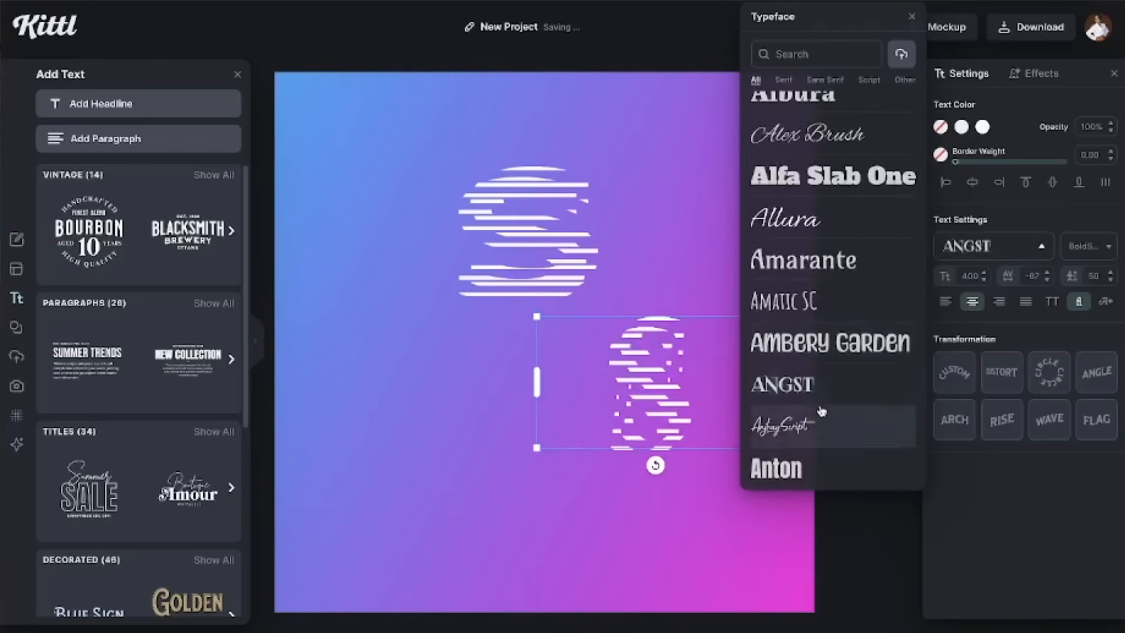
{"action": "scroll", "coordinate": [820, 411], "scroll_direction": "down", "scroll_amount": 2}
{"action": "left_click", "coordinate": [825, 457]}
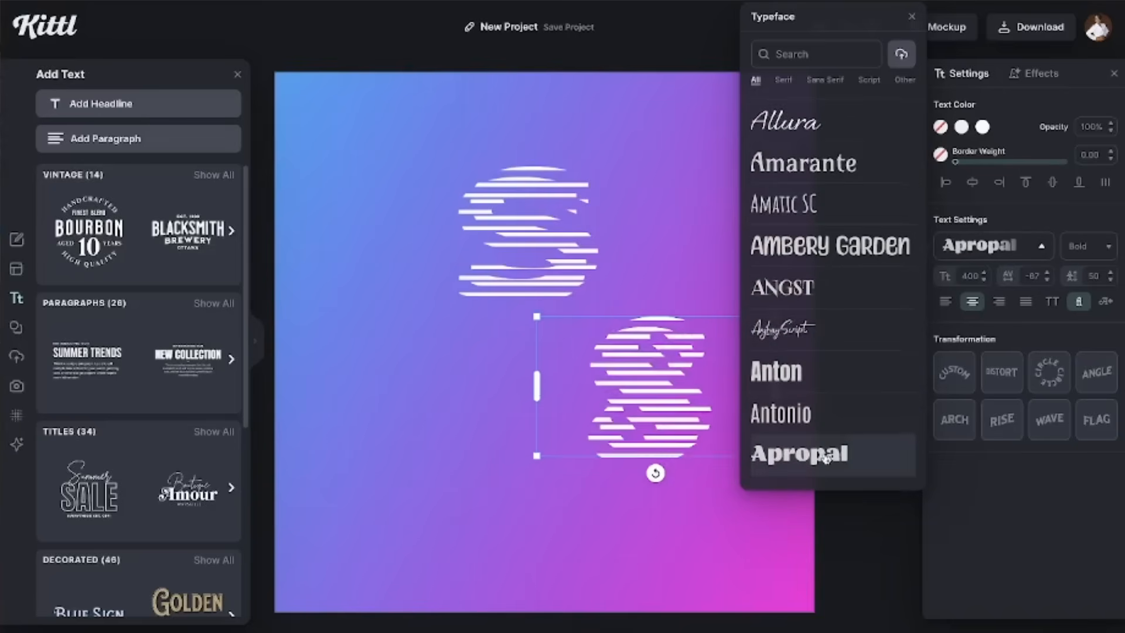
- Delete the gradient background shape and the duplicated "S"
{"action": "left_click", "coordinate": [727, 503]}
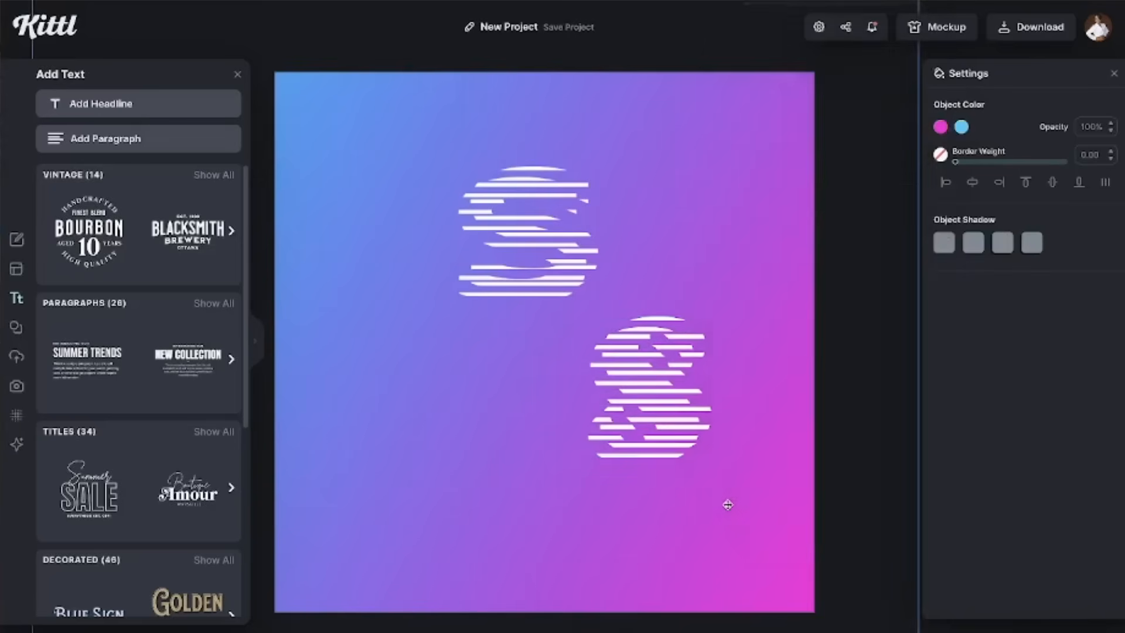
{"action": "key", "text": "Delete"}
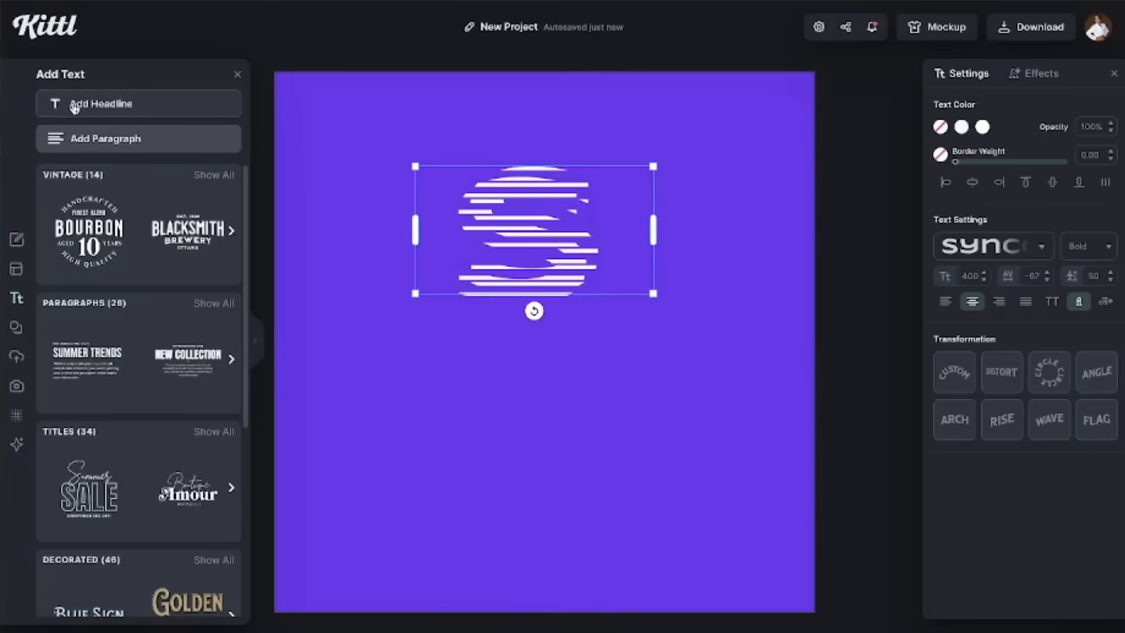
- Add a headline with the text "SIMPLICITY" below the striped "S"
{"action": "left_click", "coordinate": [119, 111]}
{"action": "double_click", "coordinate": [515, 345]}
{"action": "type", "text": "Headli"}
{"action": "key", "text": "BackSpace"}
{"action": "key", "text": "BackSpace"}
{"action": "key", "text": "BackSpace"}
{"action": "key", "text": "BackSpace"}
{"action": "key", "text": "BackSpace"}
{"action": "key", "text": "BackSpace"}
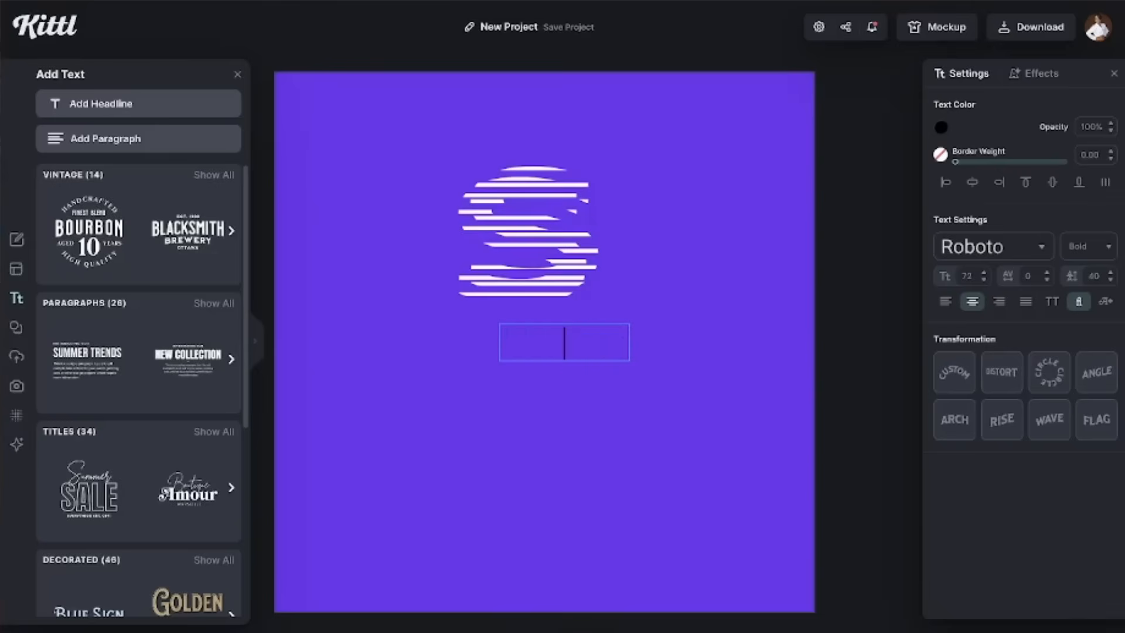
{"action": "type", "text": "SIMPLE"}
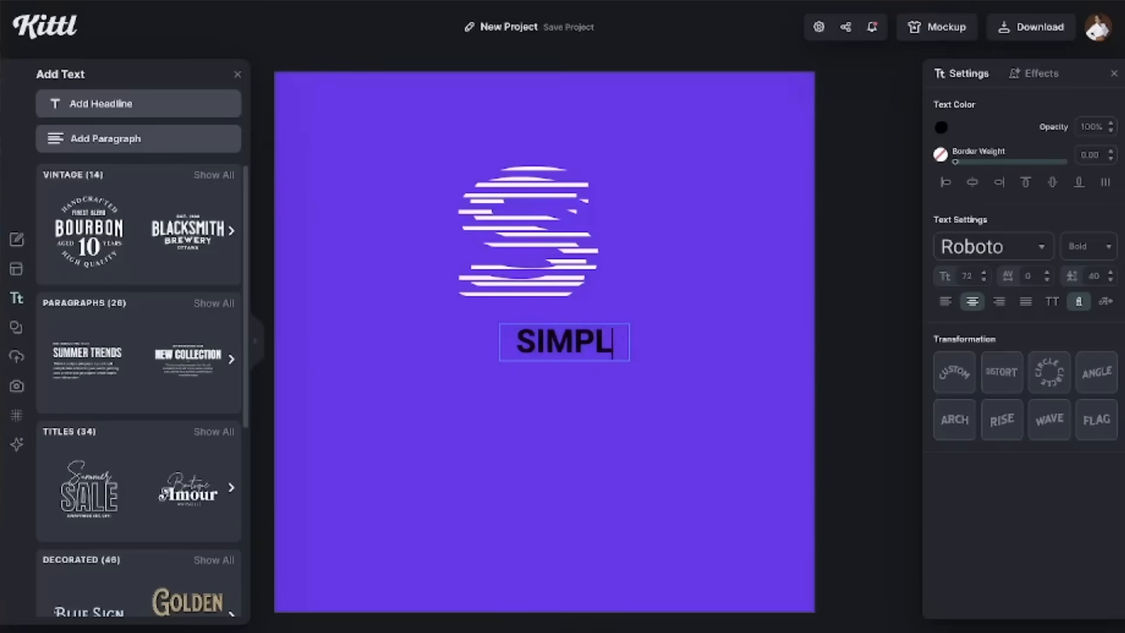
{"action": "key", "text": "BackSpace"}
{"action": "type", "text": "ICITY"}
{"action": "key", "text": "Escape"}
- Colour the "SIMPLICITY" headline white and enlarge it to a font size of about 109 beneath the "S"
{"action": "left_click_drag", "start_coordinate": [683, 326], "coordinate": [383, 330]}
{"action": "double_click", "coordinate": [607, 335]}
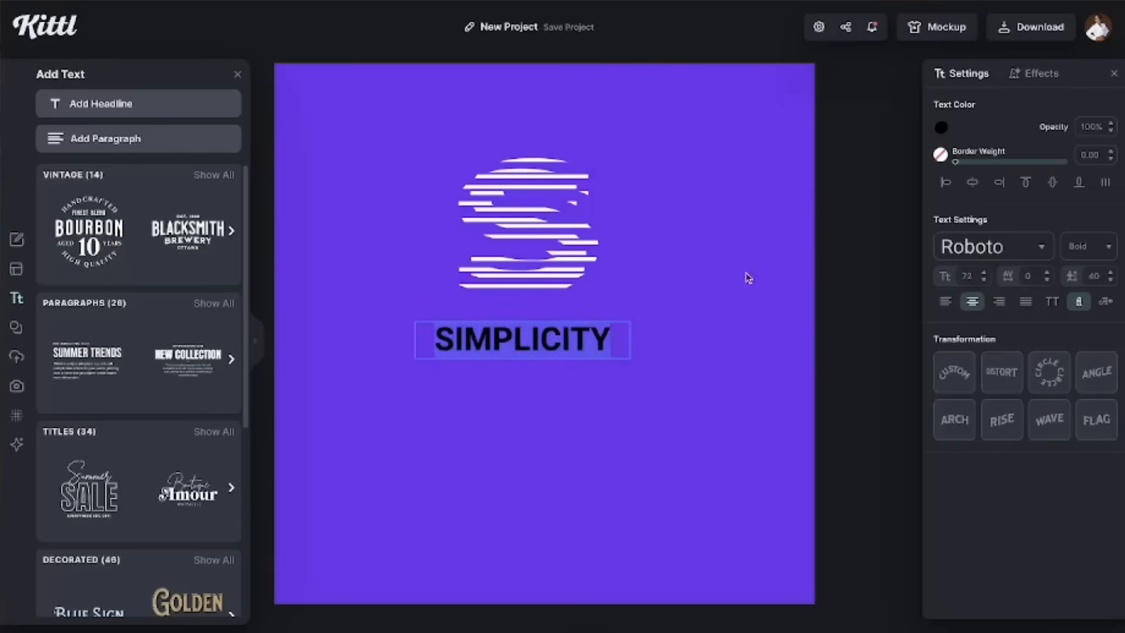
{"action": "left_click", "coordinate": [941, 127]}
{"action": "left_click", "coordinate": [742, 412]}
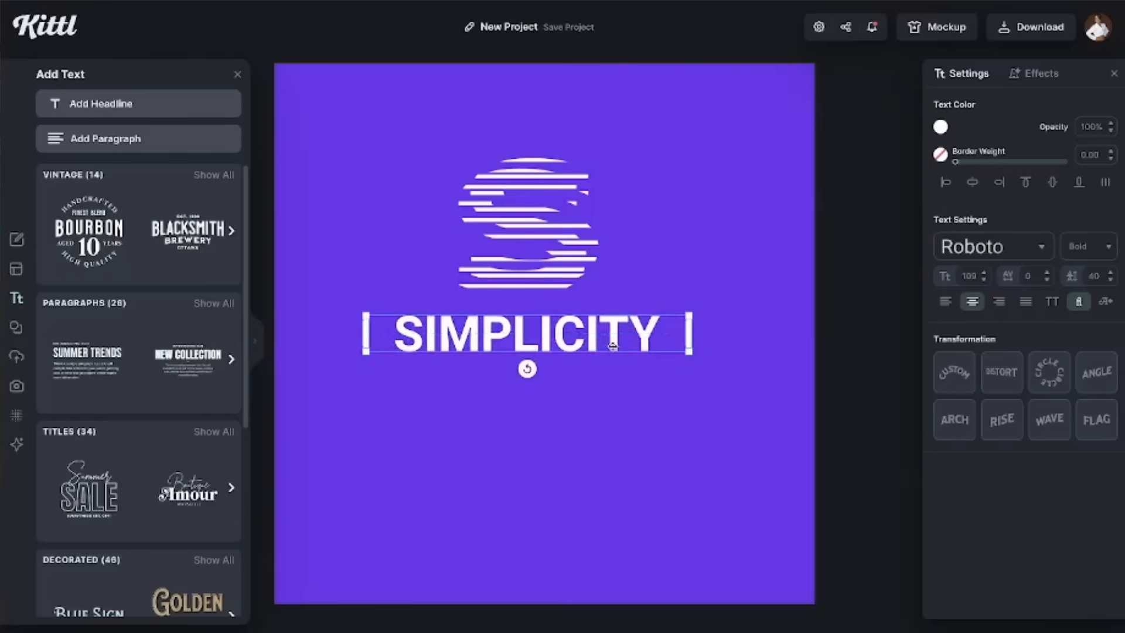
- Try the Amatic SC typeface on the "SIMPLICITY" headline
{"action": "scroll", "coordinate": [785, 300], "scroll_direction": "down", "scroll_amount": 1}
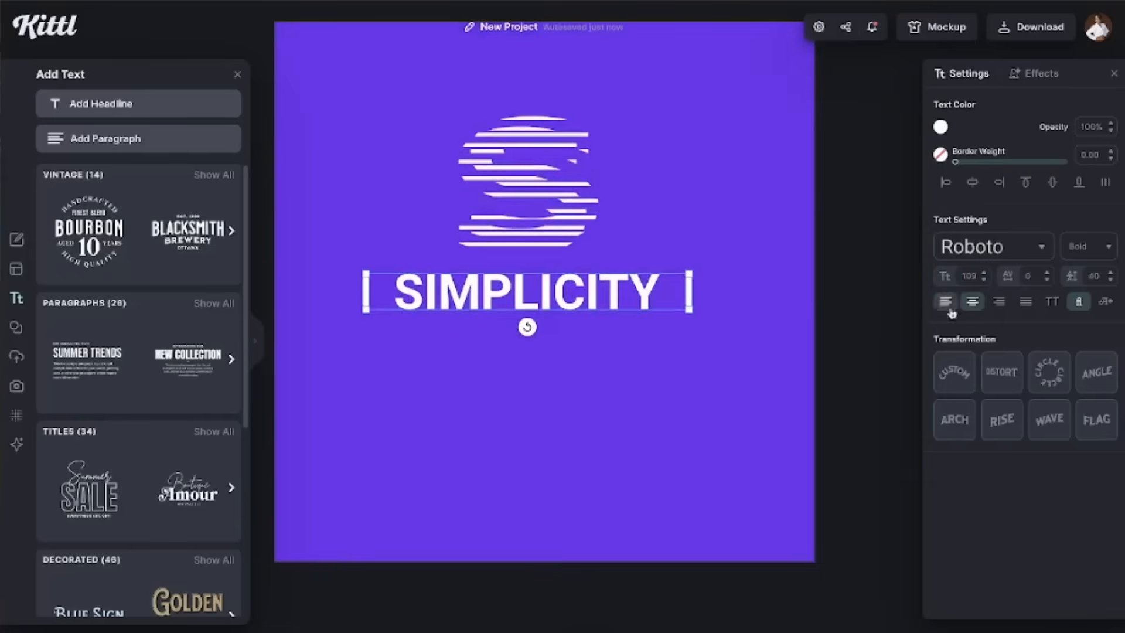
{"action": "left_click", "coordinate": [1042, 253]}
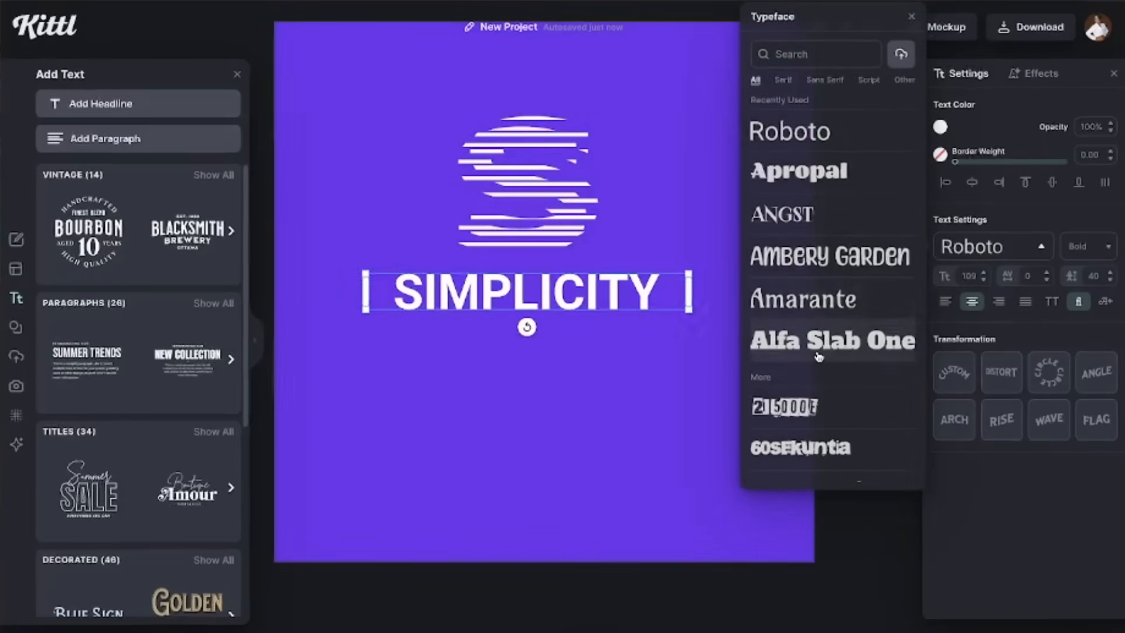
{"action": "scroll", "coordinate": [823, 323], "scroll_direction": "down", "scroll_amount": 8}
{"action": "scroll", "coordinate": [819, 356], "scroll_direction": "down", "scroll_amount": 9}
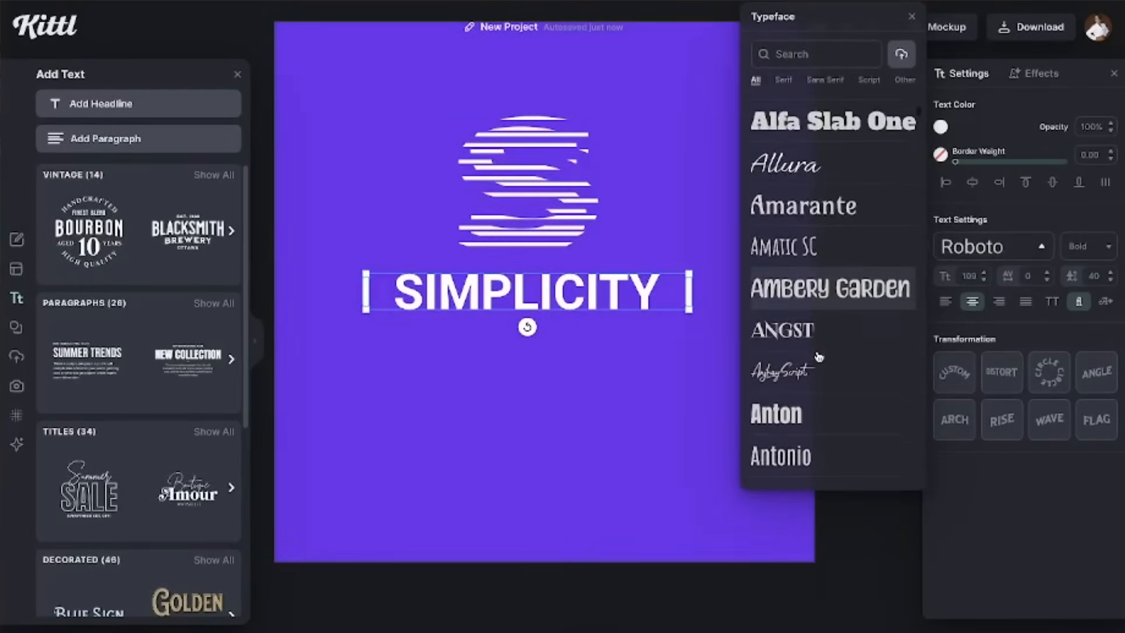
{"action": "left_click", "coordinate": [803, 253]}
- Set the typeface of the "SIMPLICITY" headline to Englishtown in bold
{"action": "scroll", "coordinate": [811, 321], "scroll_direction": "down", "scroll_amount": 1}
{"action": "scroll", "coordinate": [810, 321], "scroll_direction": "down", "scroll_amount": 7}
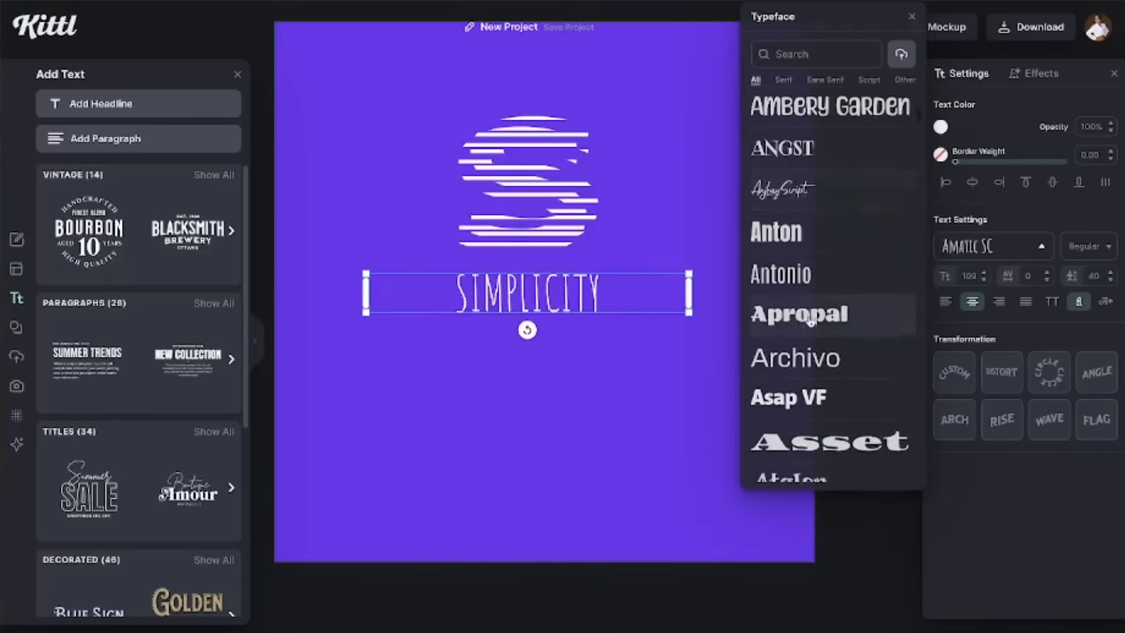
{"action": "scroll", "coordinate": [810, 321], "scroll_direction": "down", "scroll_amount": 8}
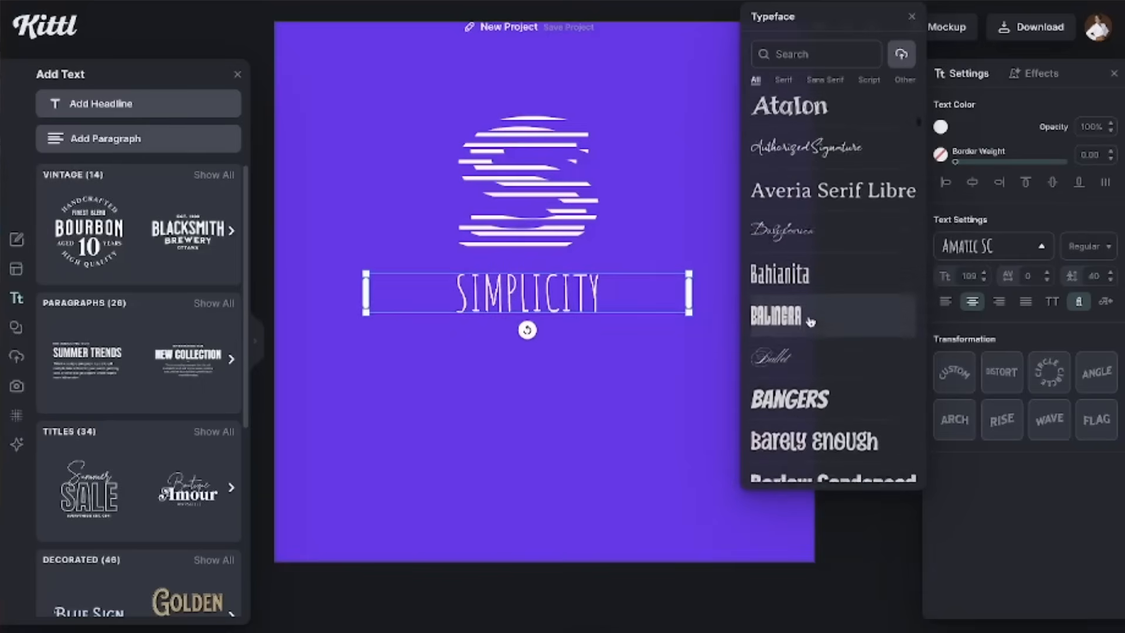
{"action": "scroll", "coordinate": [811, 321], "scroll_direction": "down", "scroll_amount": 10}
{"action": "left_click", "coordinate": [822, 317]}
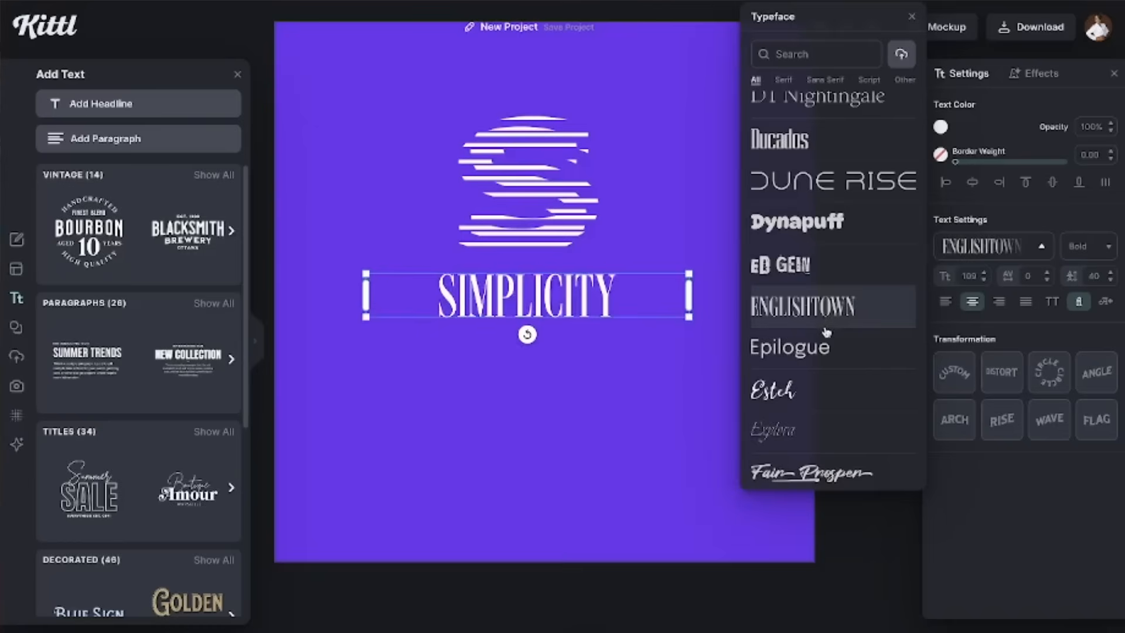
{"action": "left_click", "coordinate": [695, 385]}
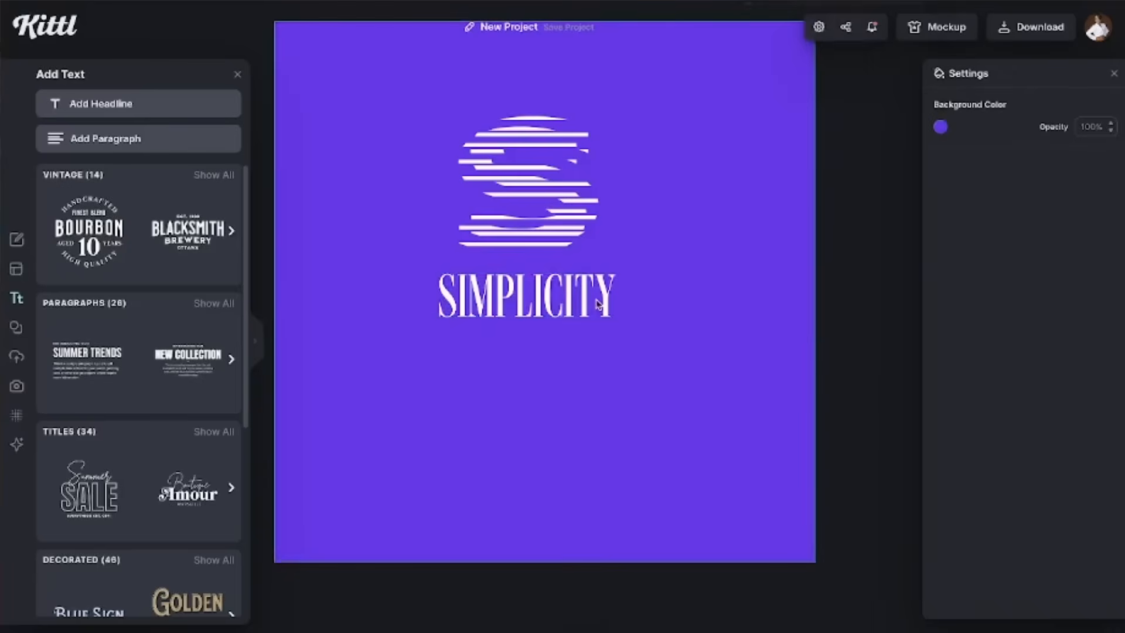
- Widen the letter spacing of the "SIMPLICITY" headline to about 61
{"action": "left_click", "coordinate": [570, 306]}
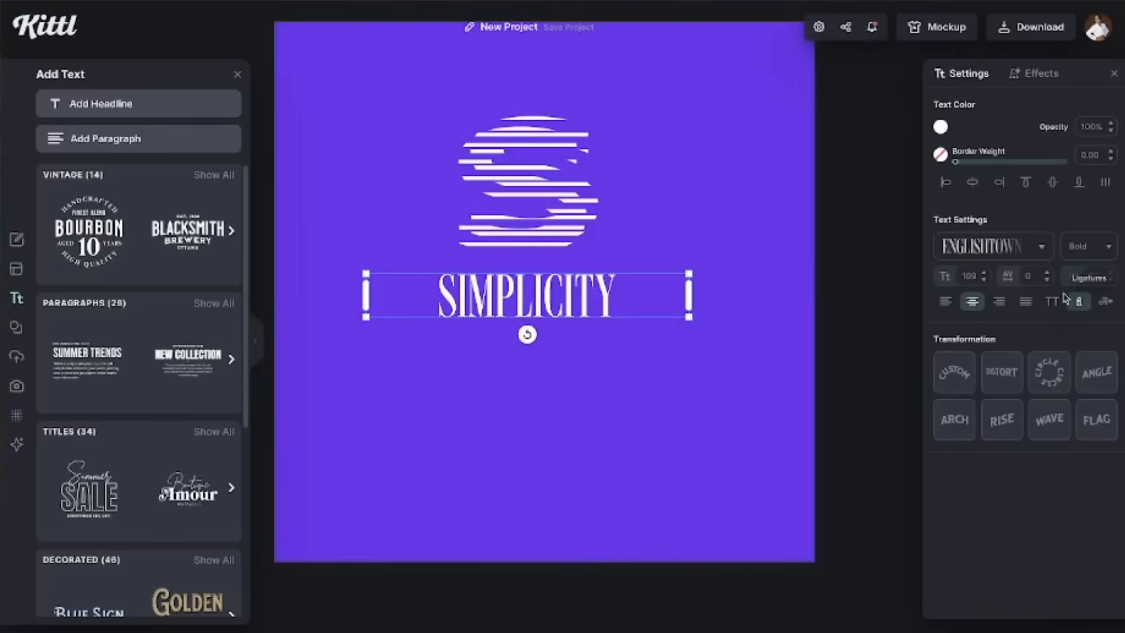
{"action": "left_click", "coordinate": [1048, 275]}
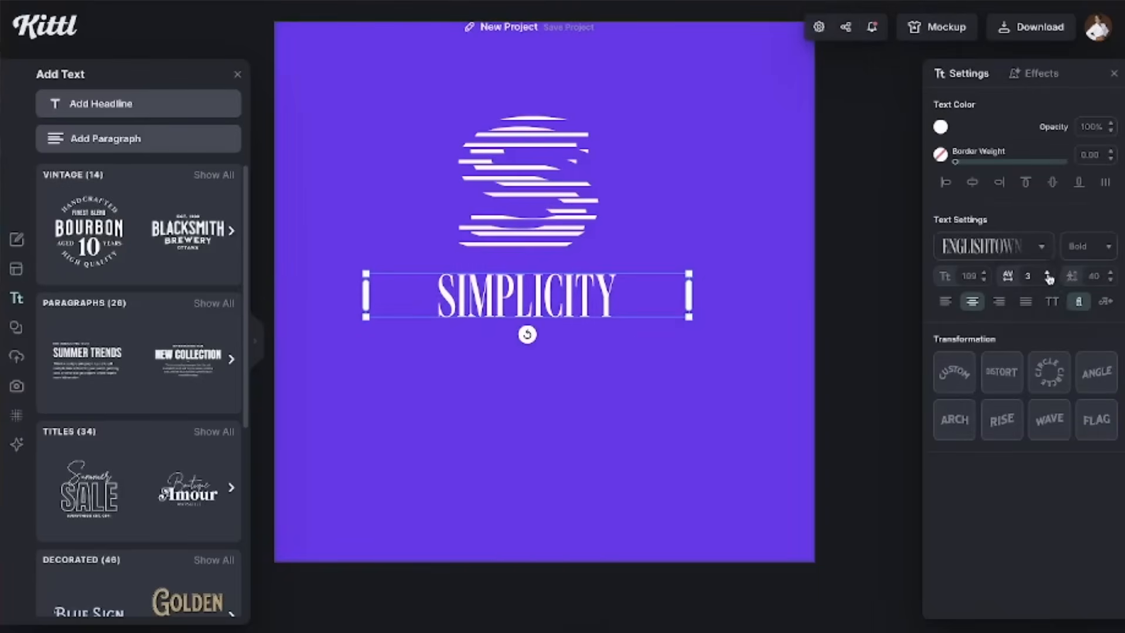
{"action": "left_click", "coordinate": [1048, 275]}
{"action": "left_click", "coordinate": [1048, 276]}
{"action": "left_click", "coordinate": [1048, 276]}
{"action": "left_click", "coordinate": [1048, 275]}
{"action": "left_click", "coordinate": [1048, 275]}
{"action": "left_click", "coordinate": [1048, 275]}
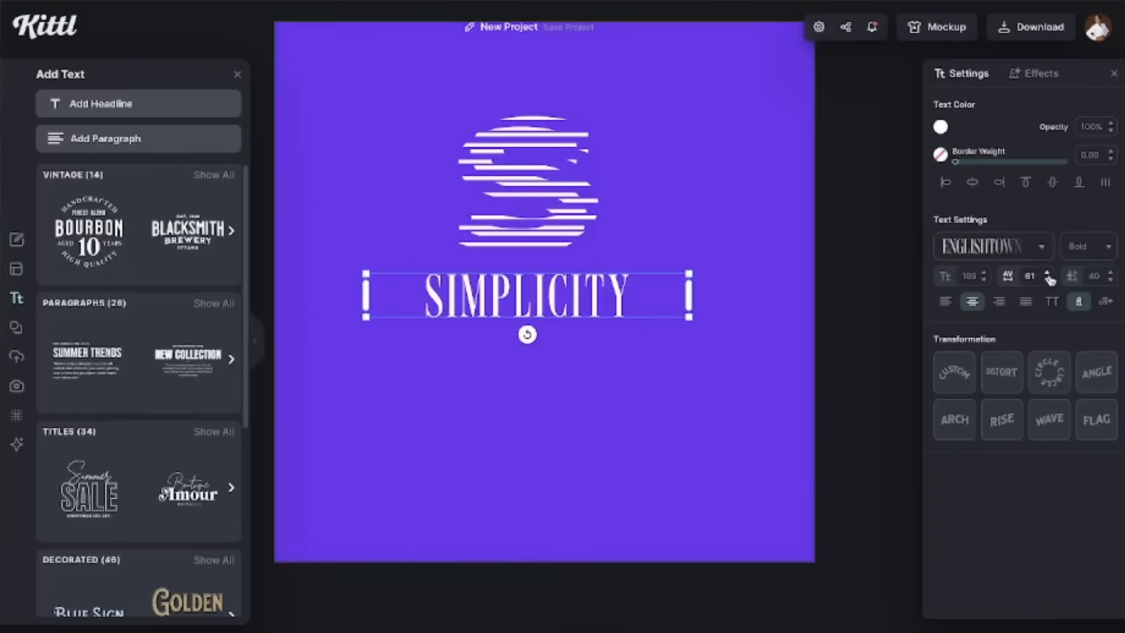
{"action": "left_click", "coordinate": [1048, 281]}
{"action": "left_click", "coordinate": [855, 433]}
{"action": "scroll", "coordinate": [866, 347], "scroll_direction": "up", "scroll_amount": 2}
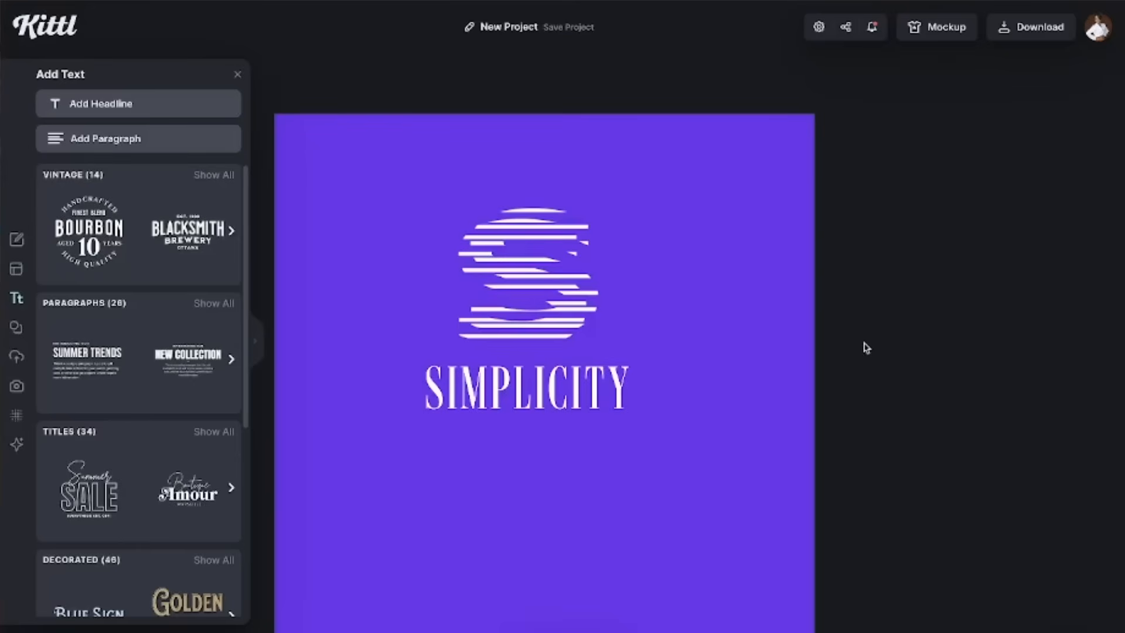
{"action": "left_click", "coordinate": [755, 402]}
{"action": "scroll", "coordinate": [883, 320], "scroll_direction": "down", "scroll_amount": 2}
{"action": "scroll", "coordinate": [883, 320], "scroll_direction": "up", "scroll_amount": 2}
{"action": "scroll", "coordinate": [883, 320], "scroll_direction": "left", "scroll_amount": 2}
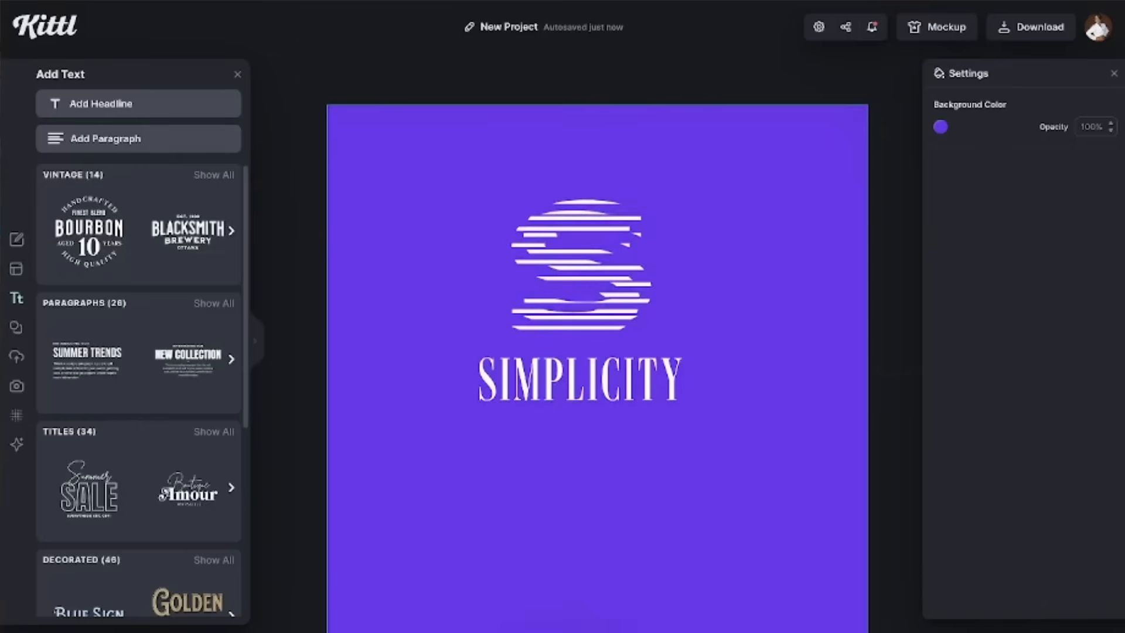
{"action": "left_click", "coordinate": [579, 420]}
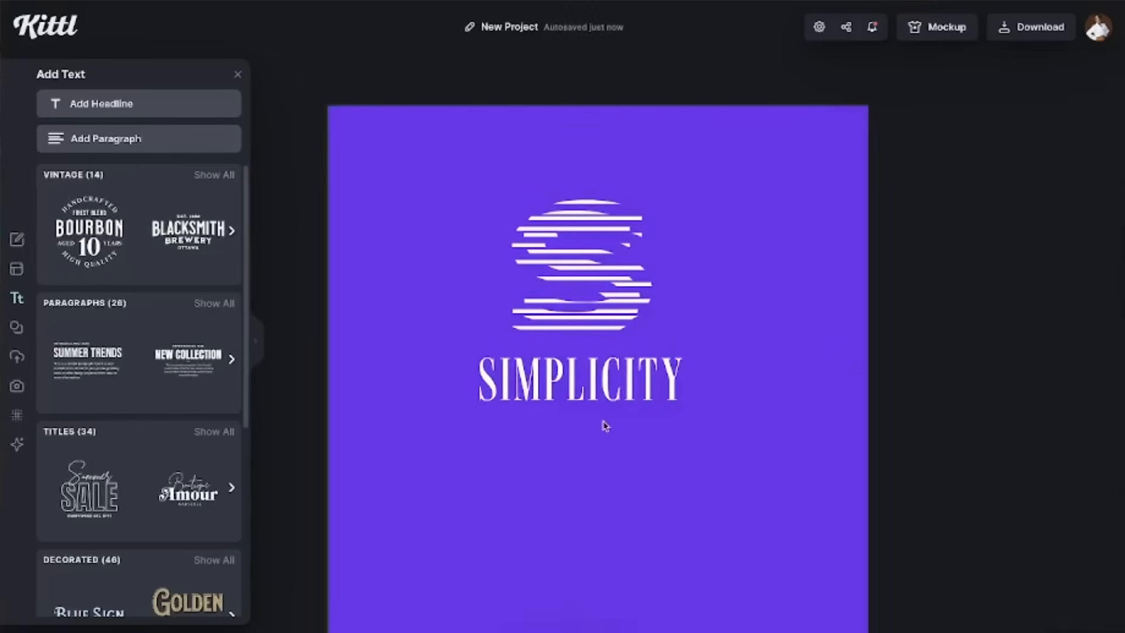
- Search the elements for "GRADIENT background" and add a rounded light-blue-to-purple gradient shape to the canvas
{"action": "left_click", "coordinate": [237, 74]}
{"action": "mouse_move", "coordinate": [22, 388]}
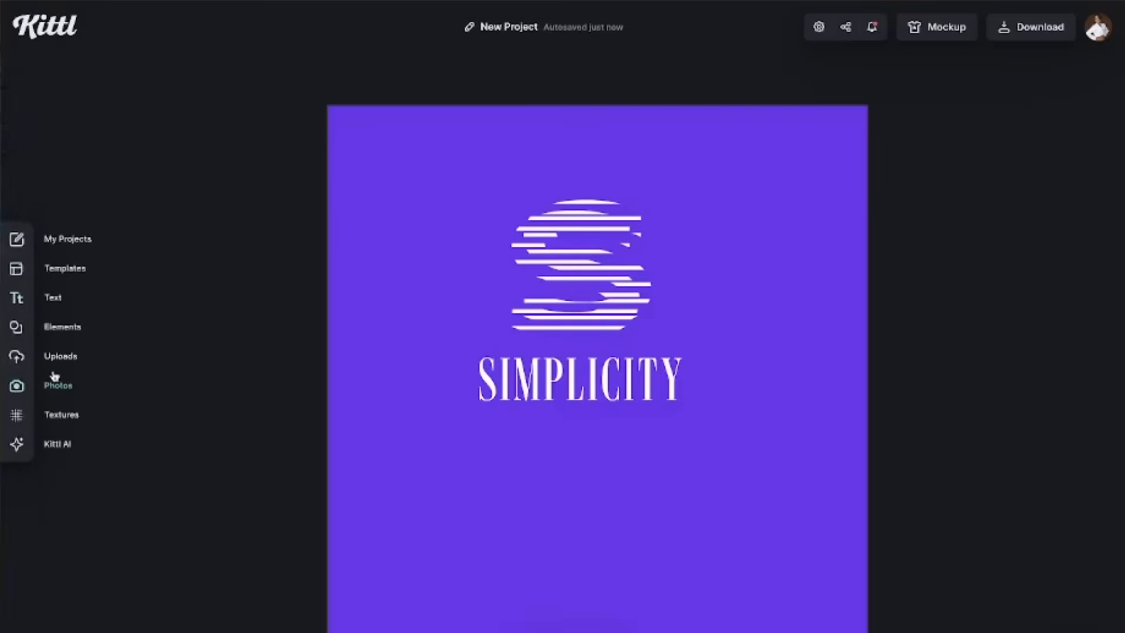
{"action": "left_click", "coordinate": [75, 333]}
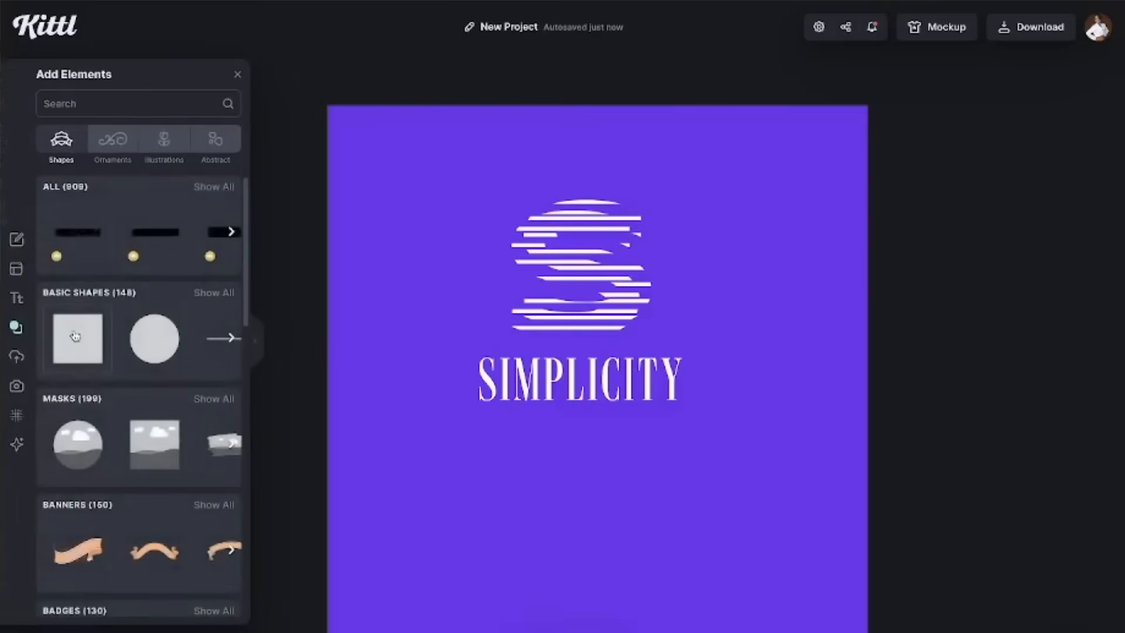
{"action": "left_click", "coordinate": [150, 101]}
{"action": "type", "text": "GRAD"}
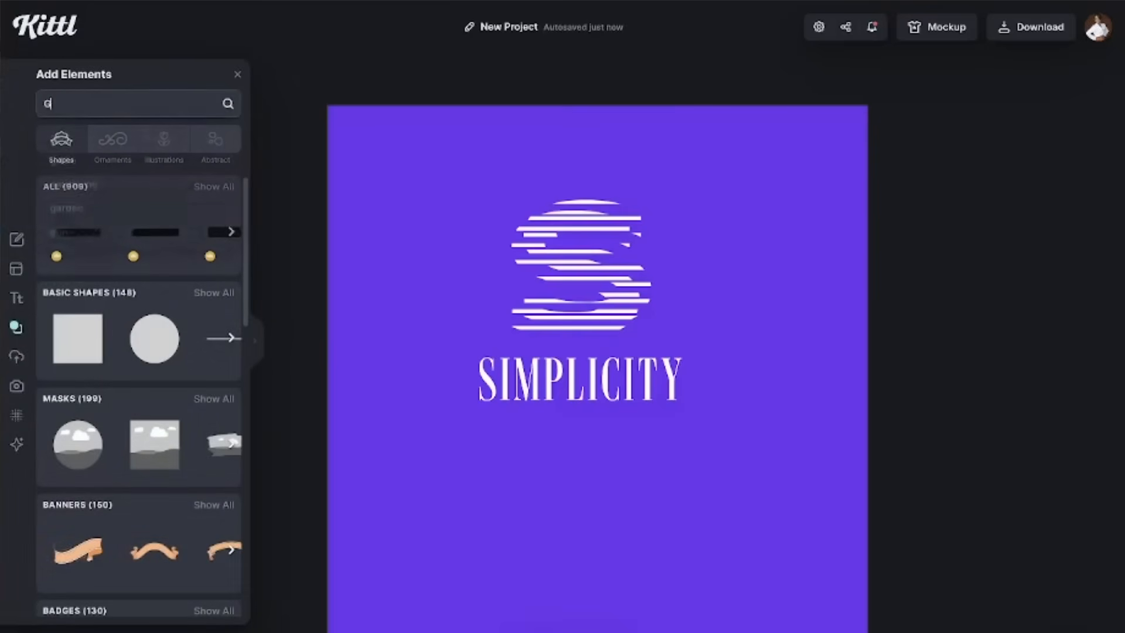
{"action": "type", "text": "IENT background"}
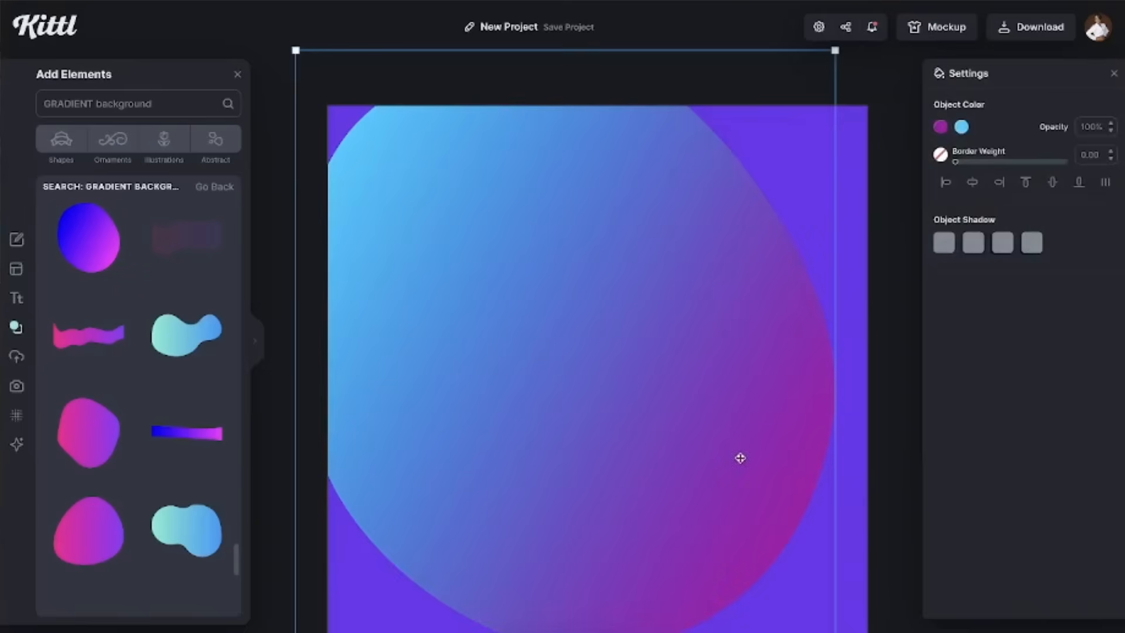
- Place the gradient shape behind the logo so it covers the whole canvas, and lower its opacity to 78%
{"action": "right_click", "coordinate": [739, 457]}
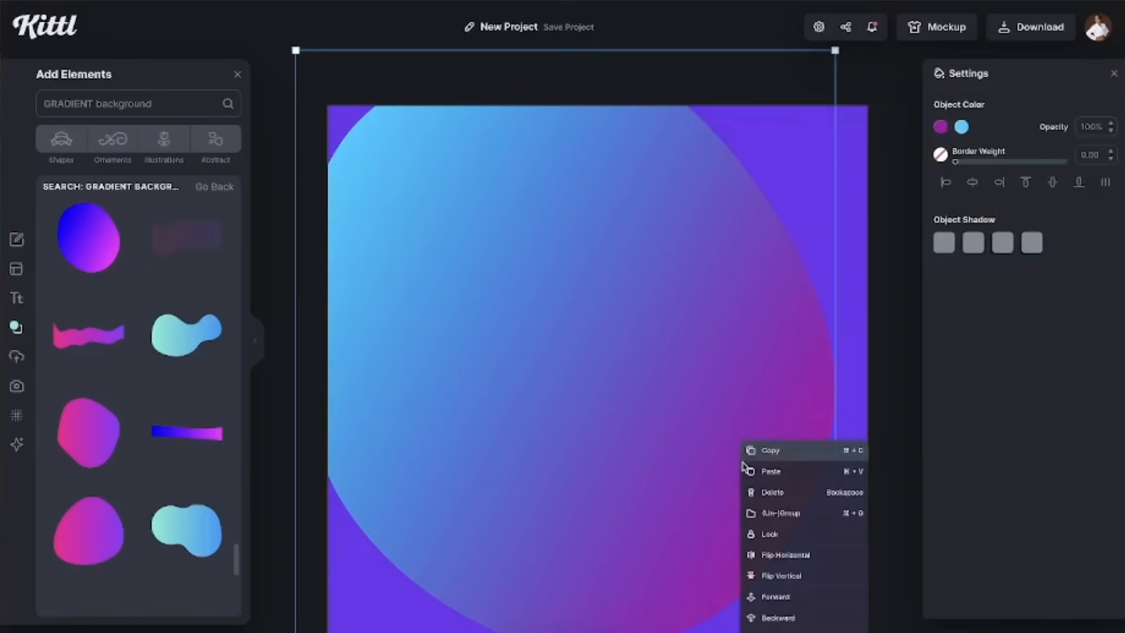
{"action": "left_click", "coordinate": [753, 617]}
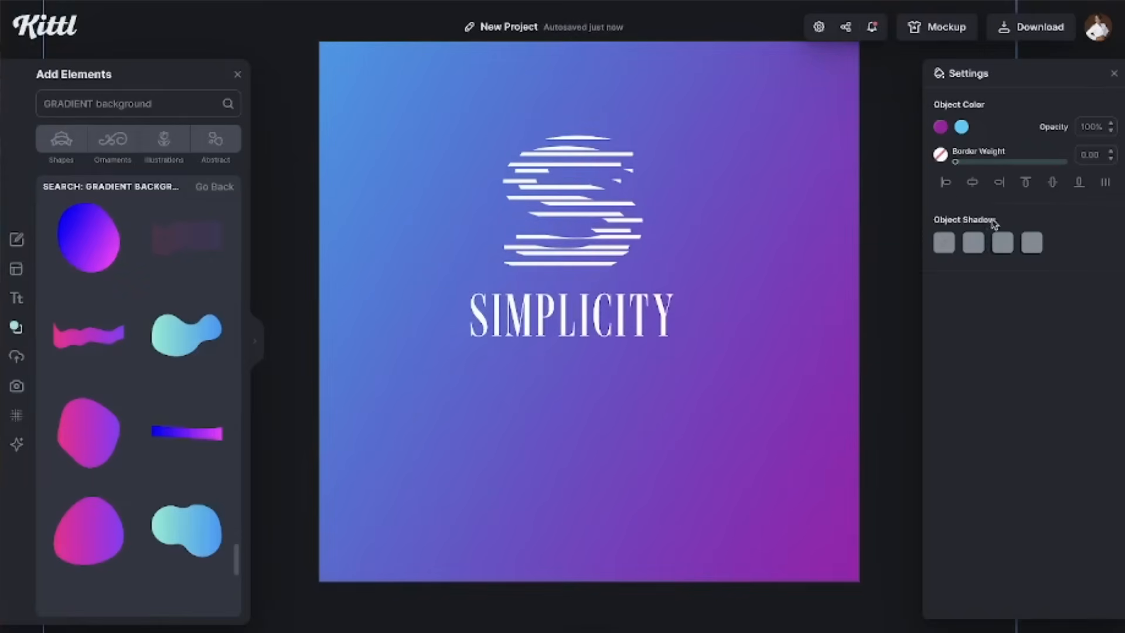
{"action": "left_click", "coordinate": [1112, 134]}
{"action": "left_click", "coordinate": [1112, 134]}
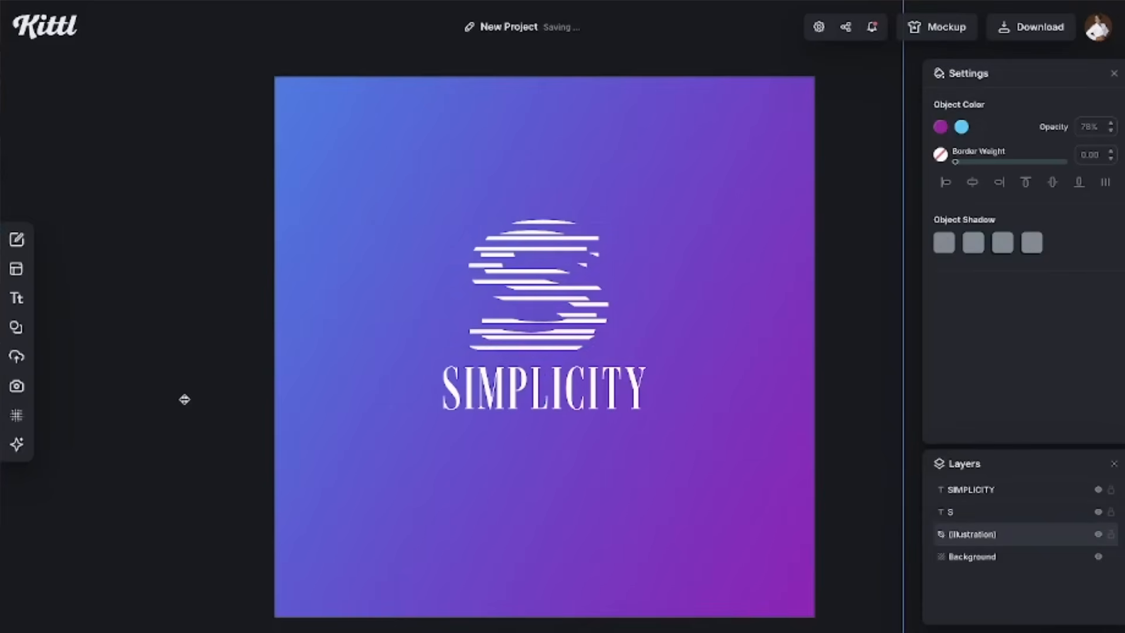
{"action": "scroll", "coordinate": [235, 525], "scroll_direction": "right", "scroll_amount": 1}
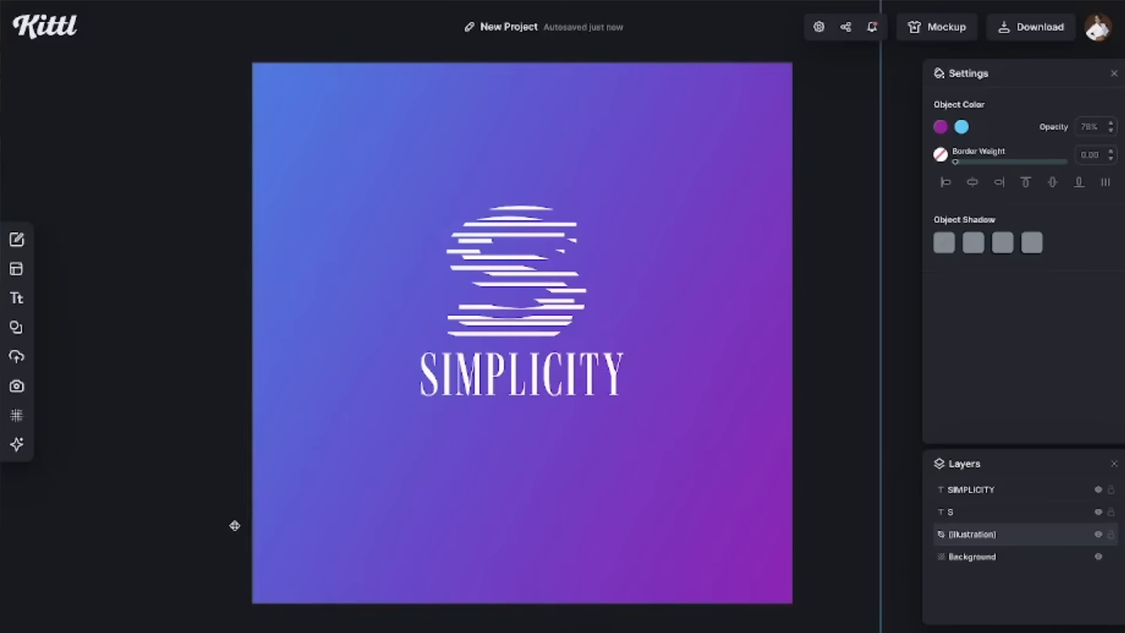